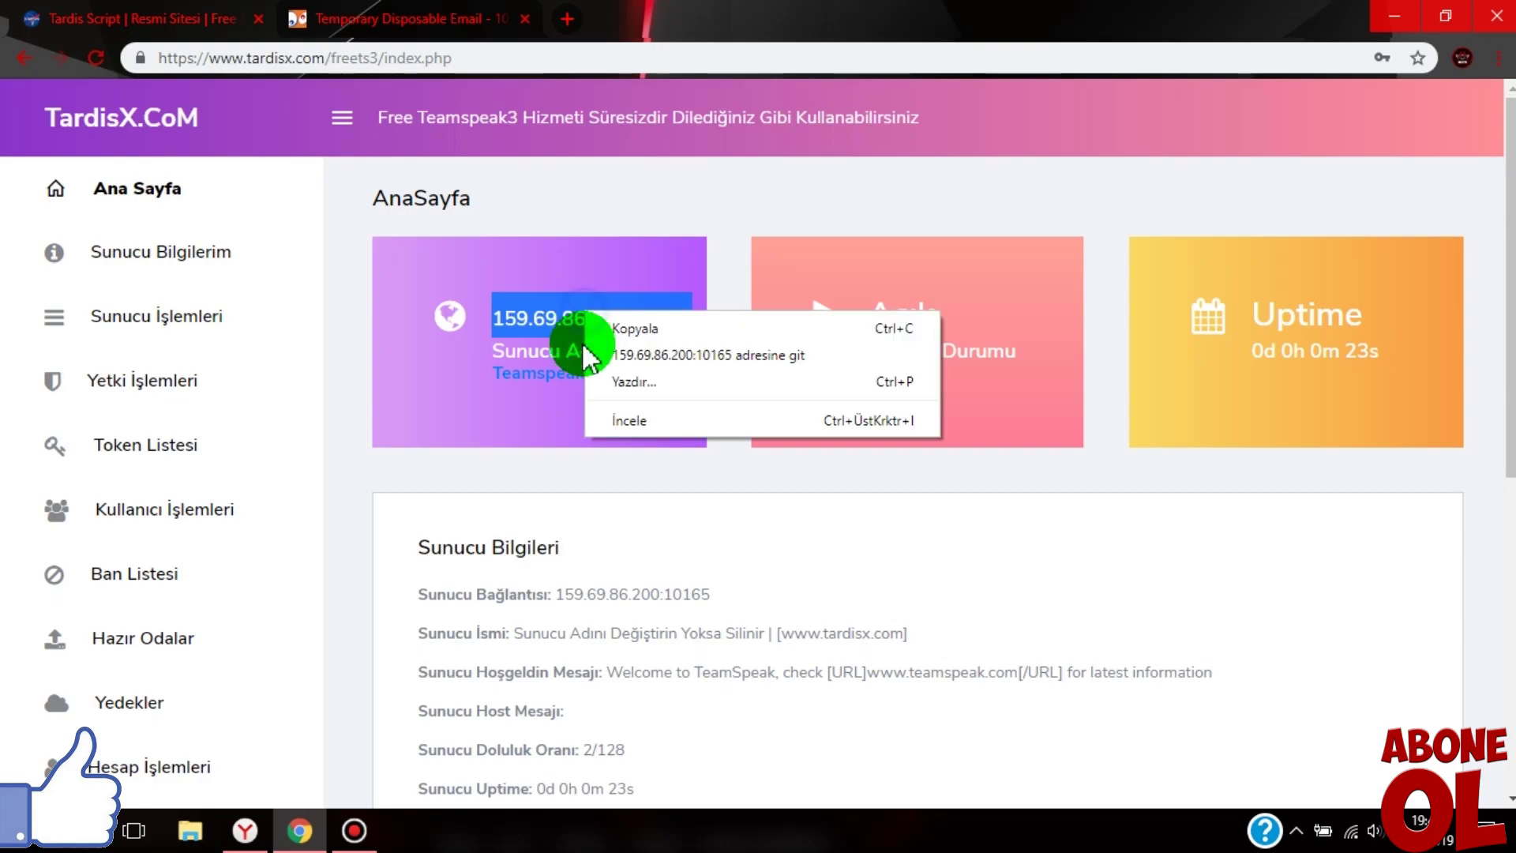
- Copy 159.69.86.200:10165 from the TardisX Ana Sayfa card and minimize Chrome to the desktop
click(645, 330)
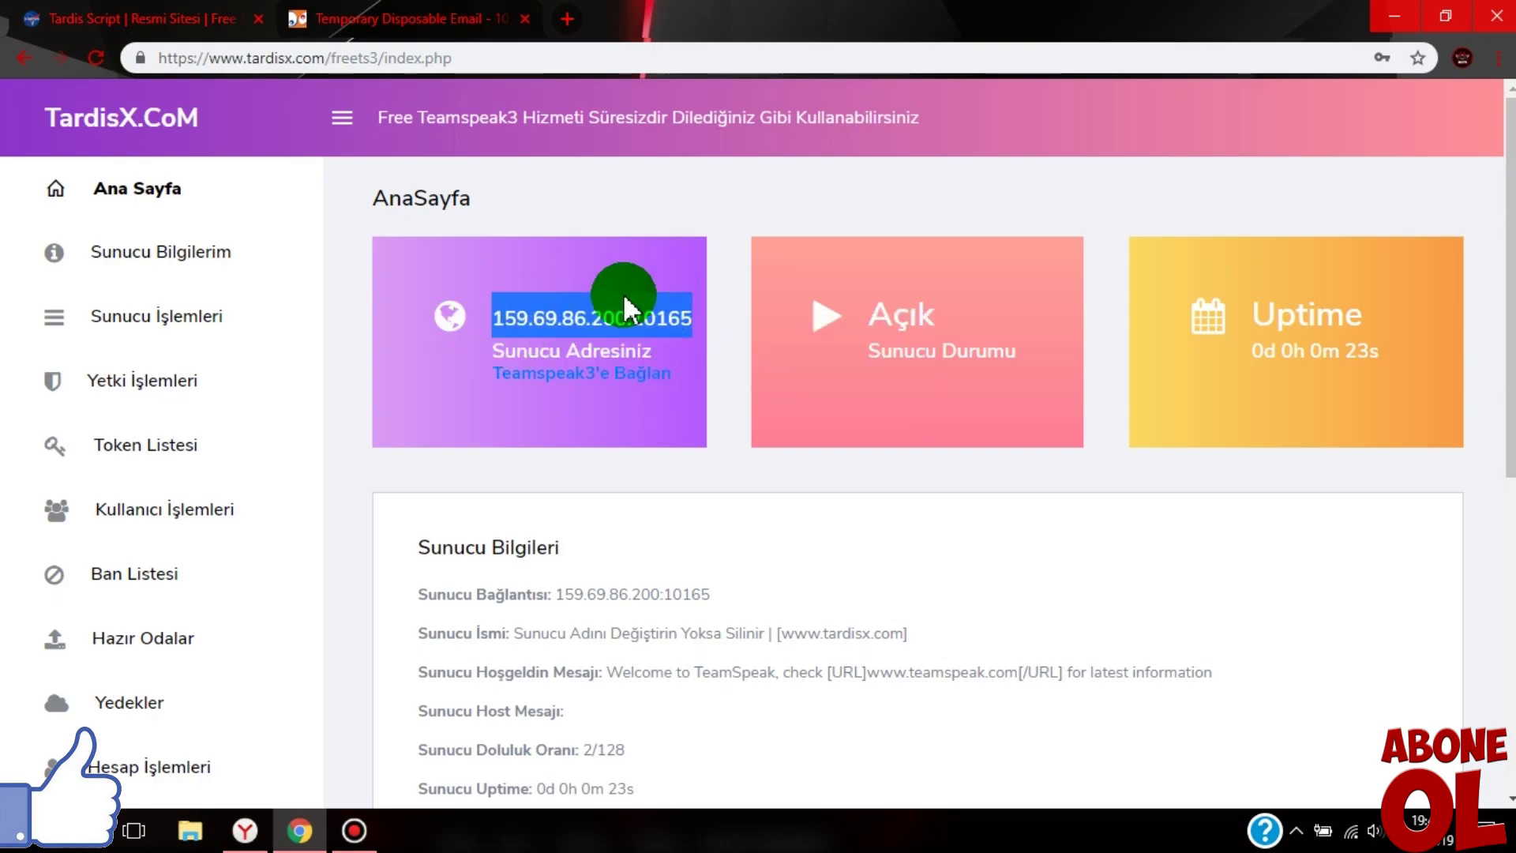
click(304, 821)
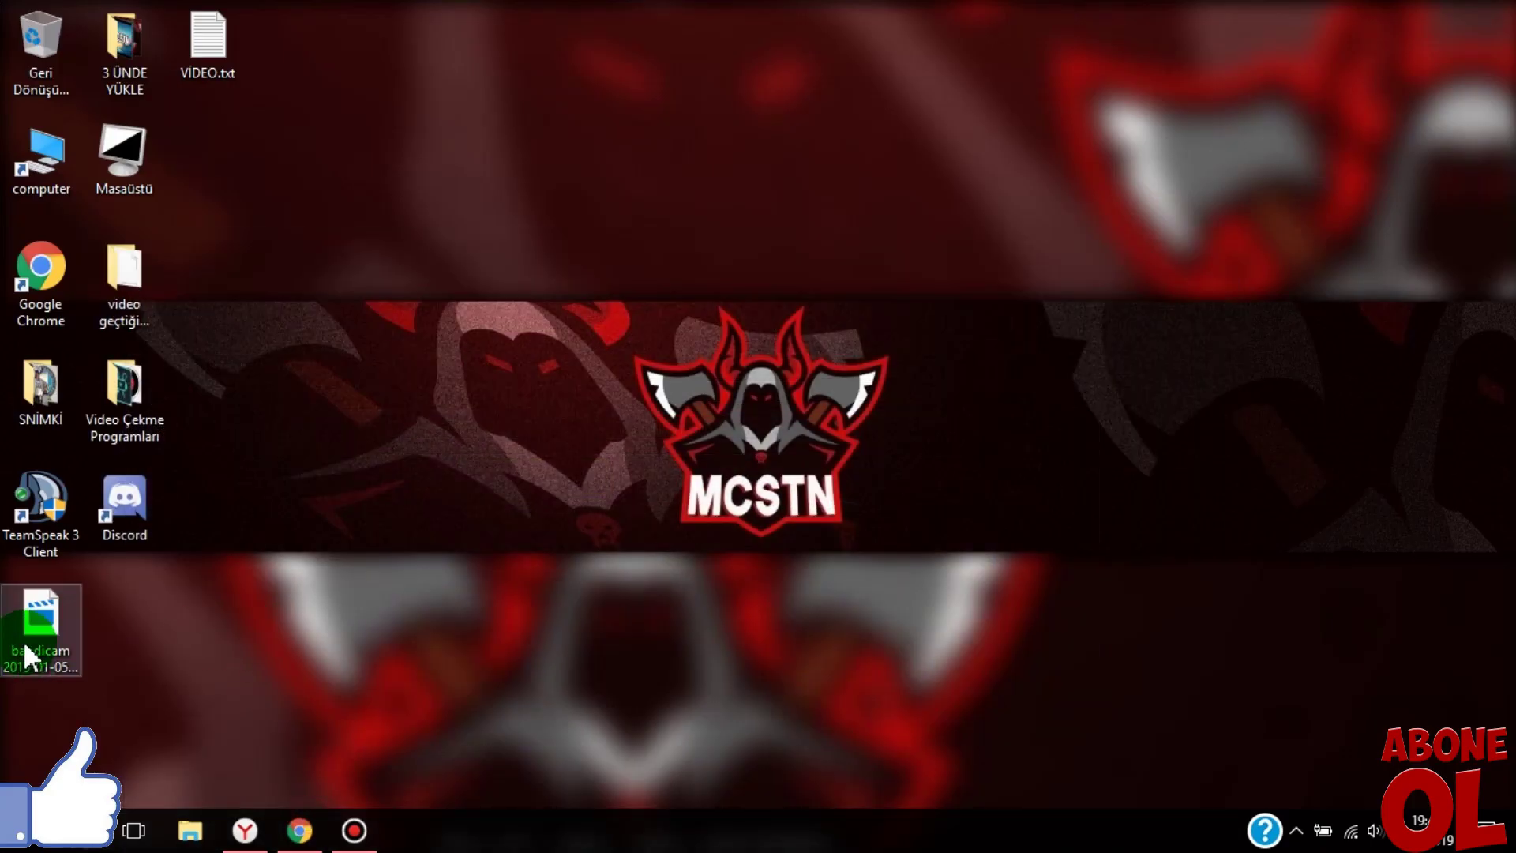
- Launch TeamSpeak 3 and connect to 159.69.86.200:10165 under a new nickname, skipping the privilege key
double_click(30, 518)
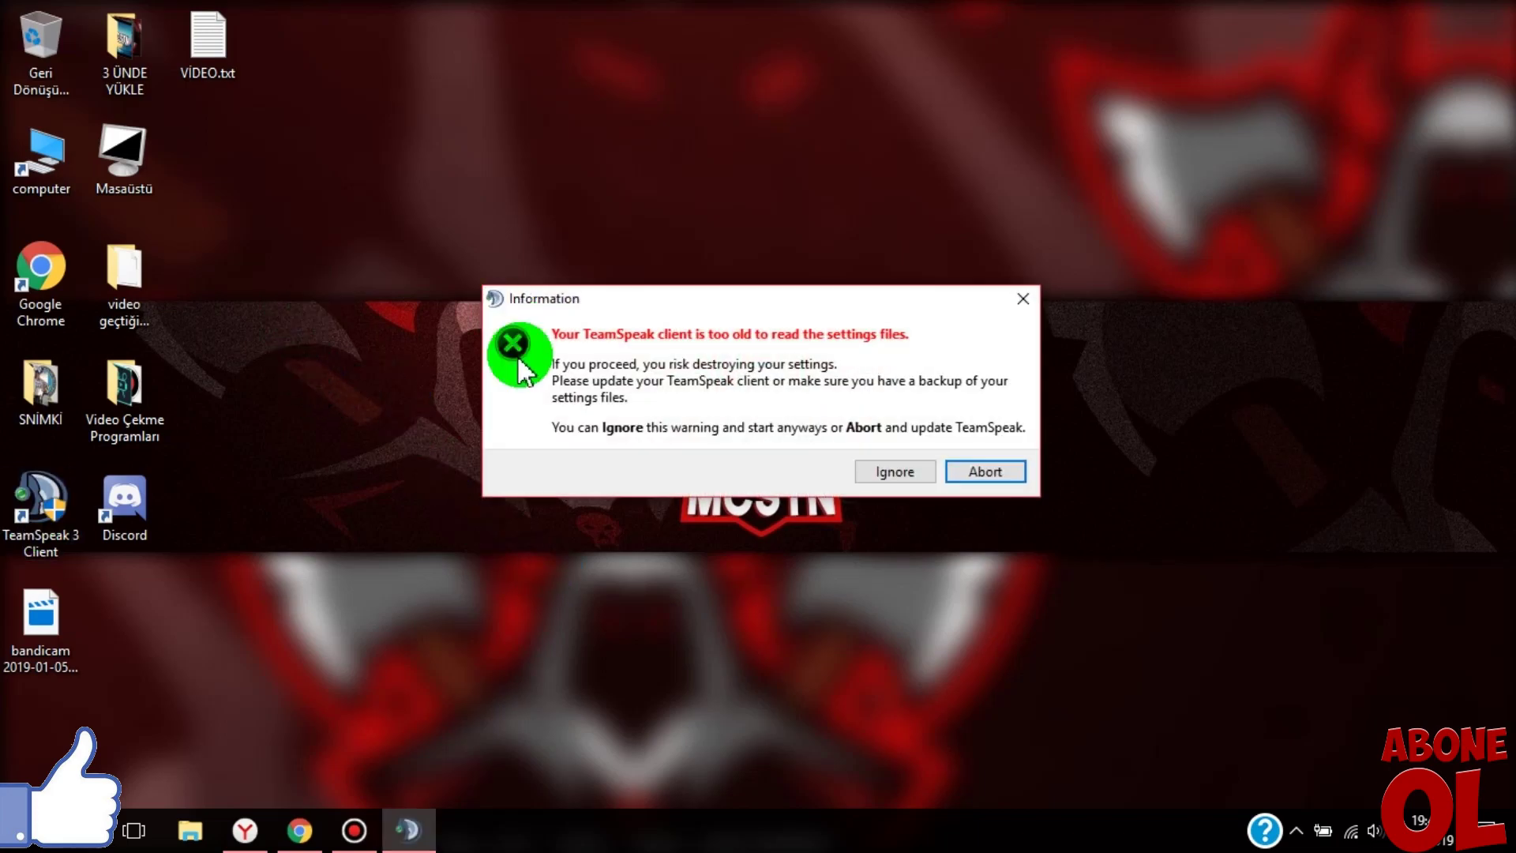
click(890, 472)
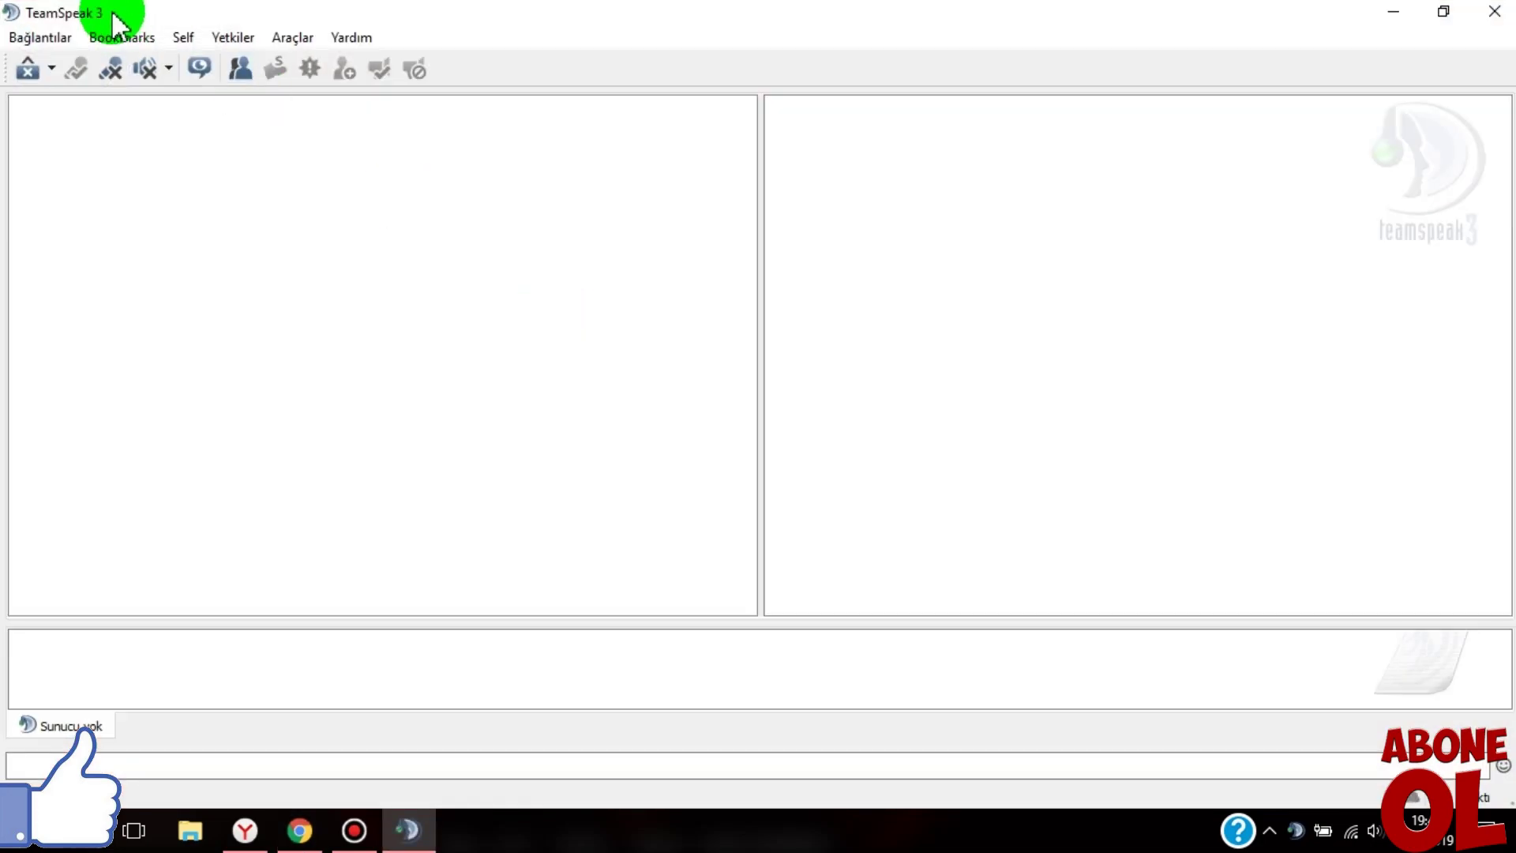
click(38, 37)
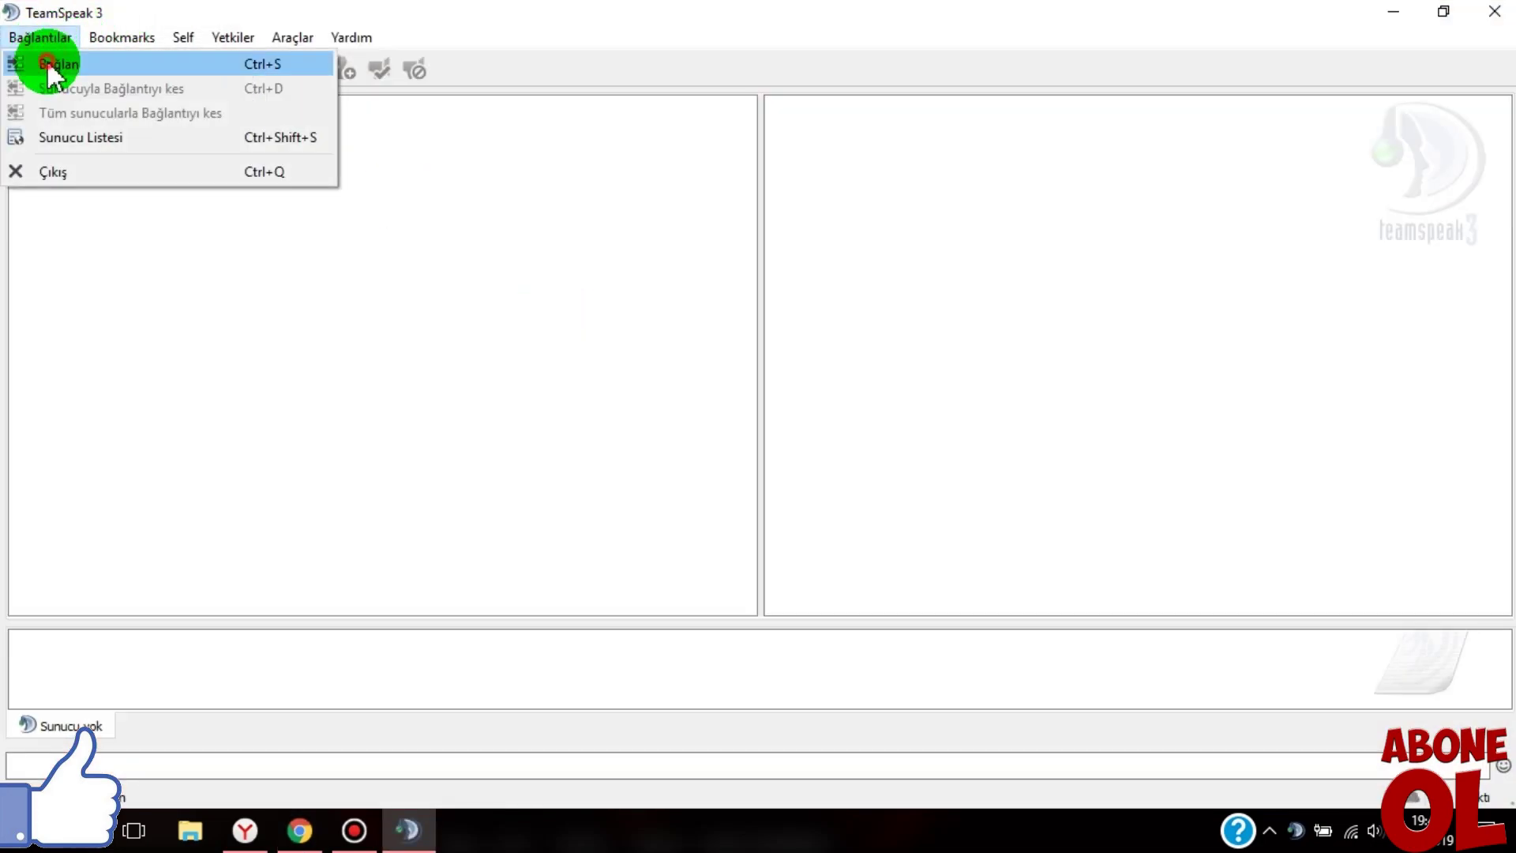
click(49, 66)
drag(688, 379, 483, 379)
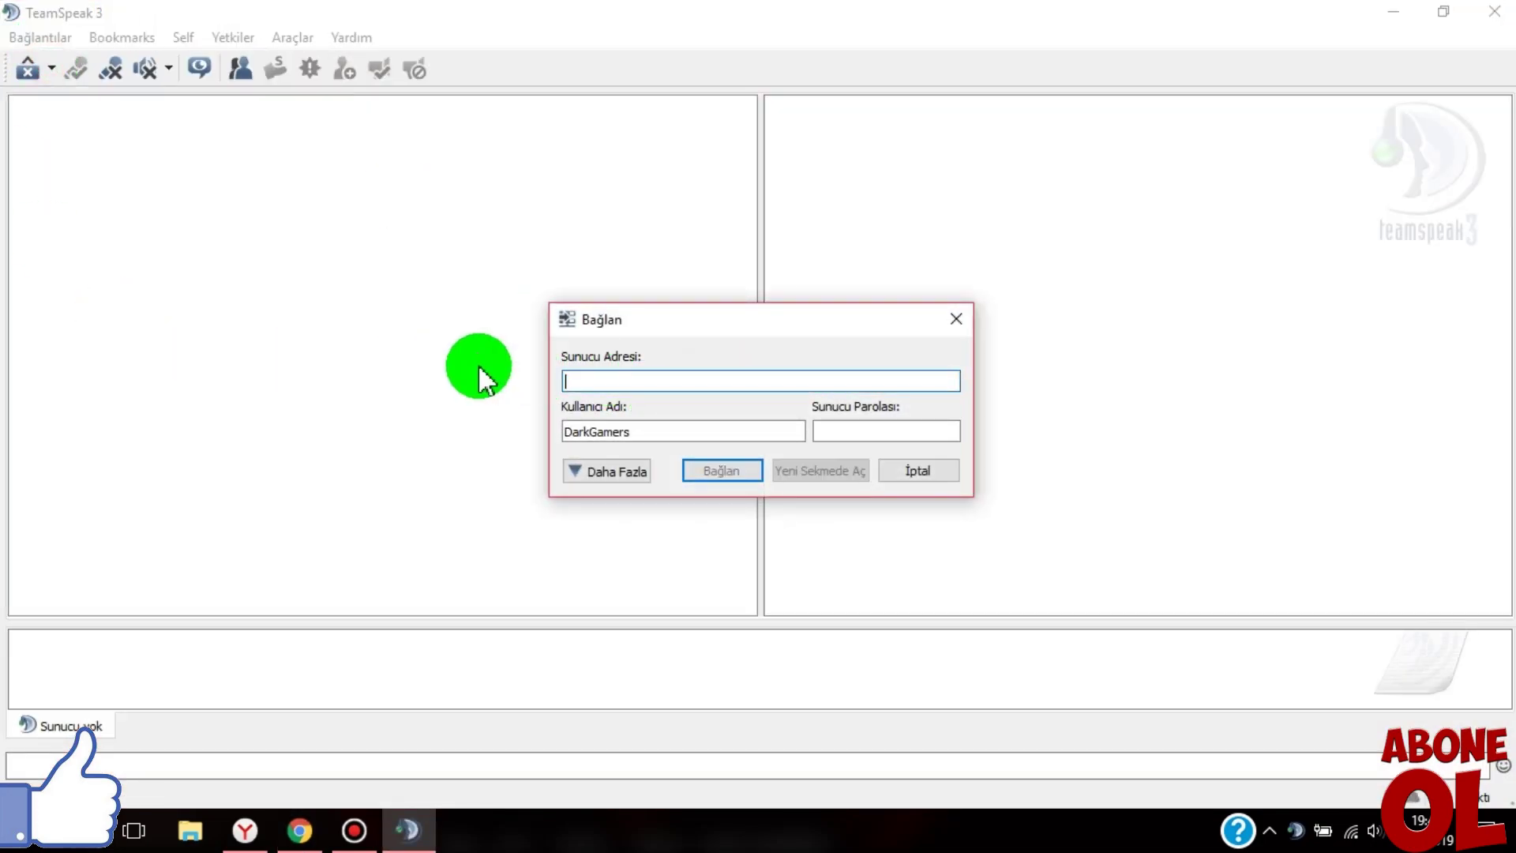
double_click(687, 434)
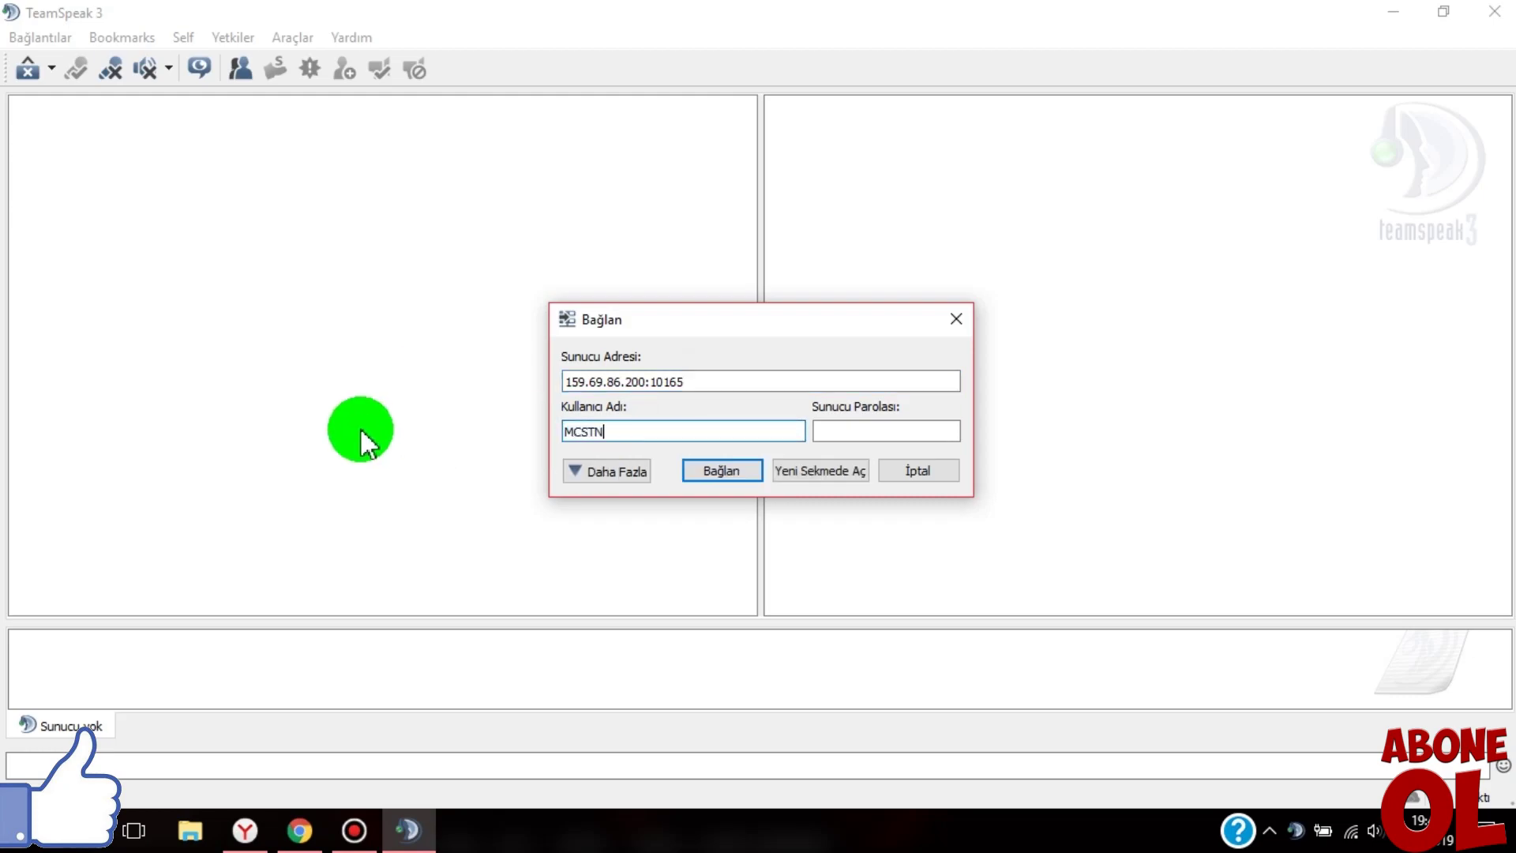
click(724, 473)
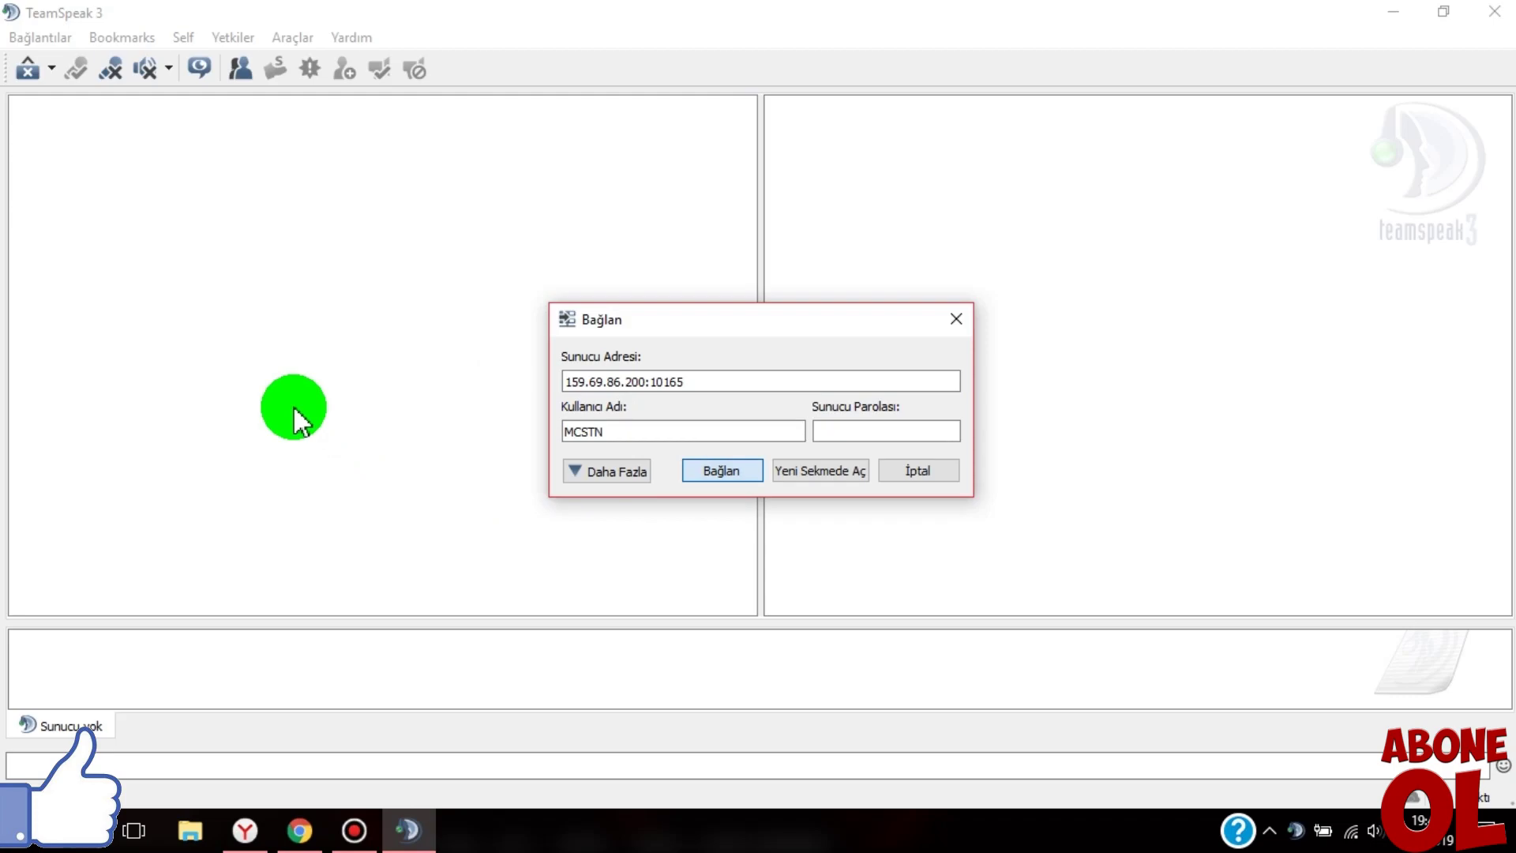
key(Return)
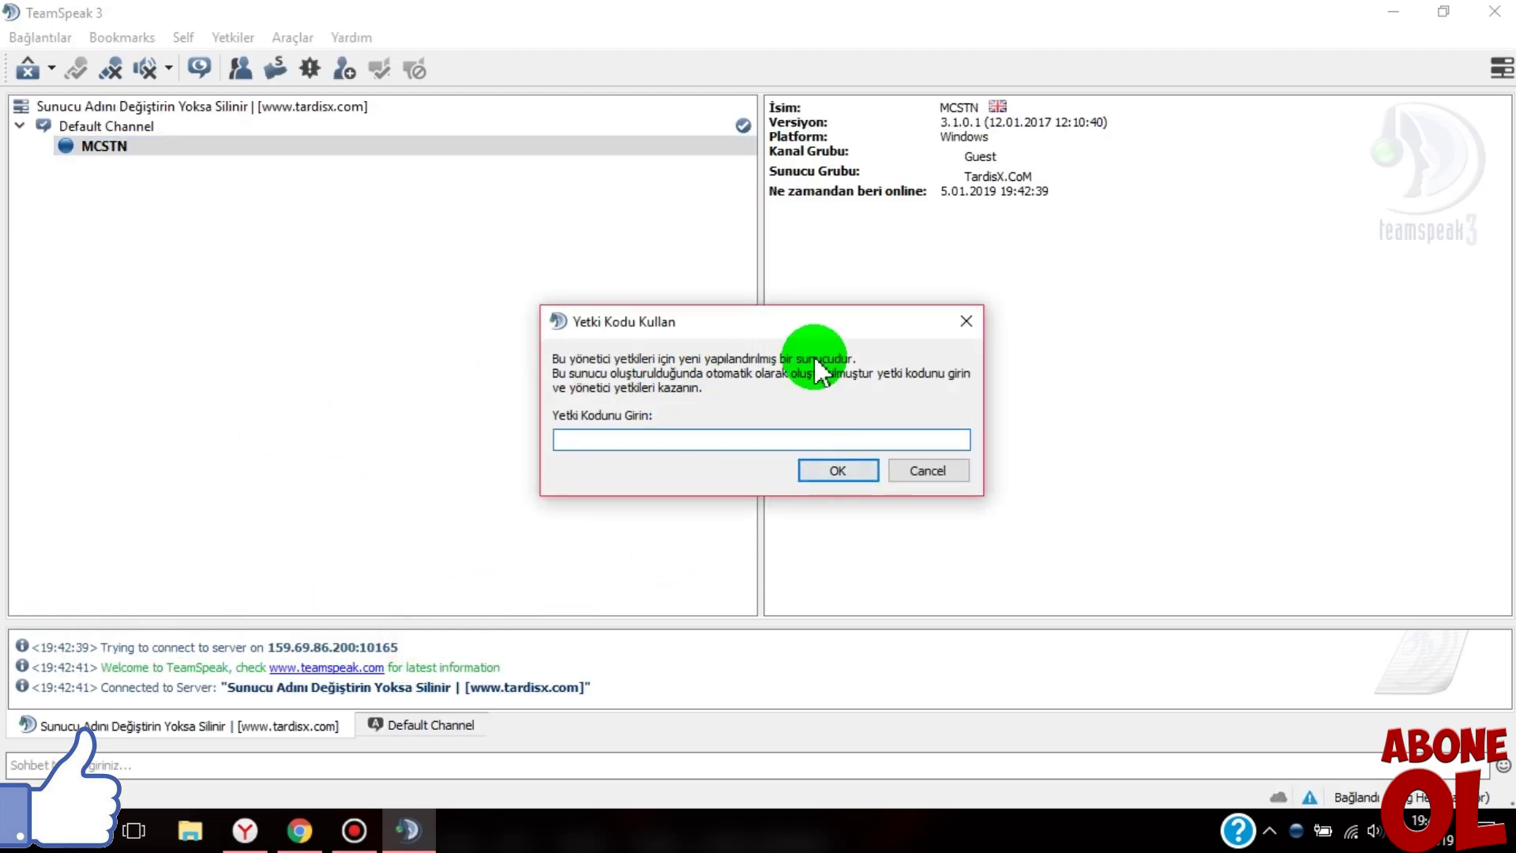
click(952, 474)
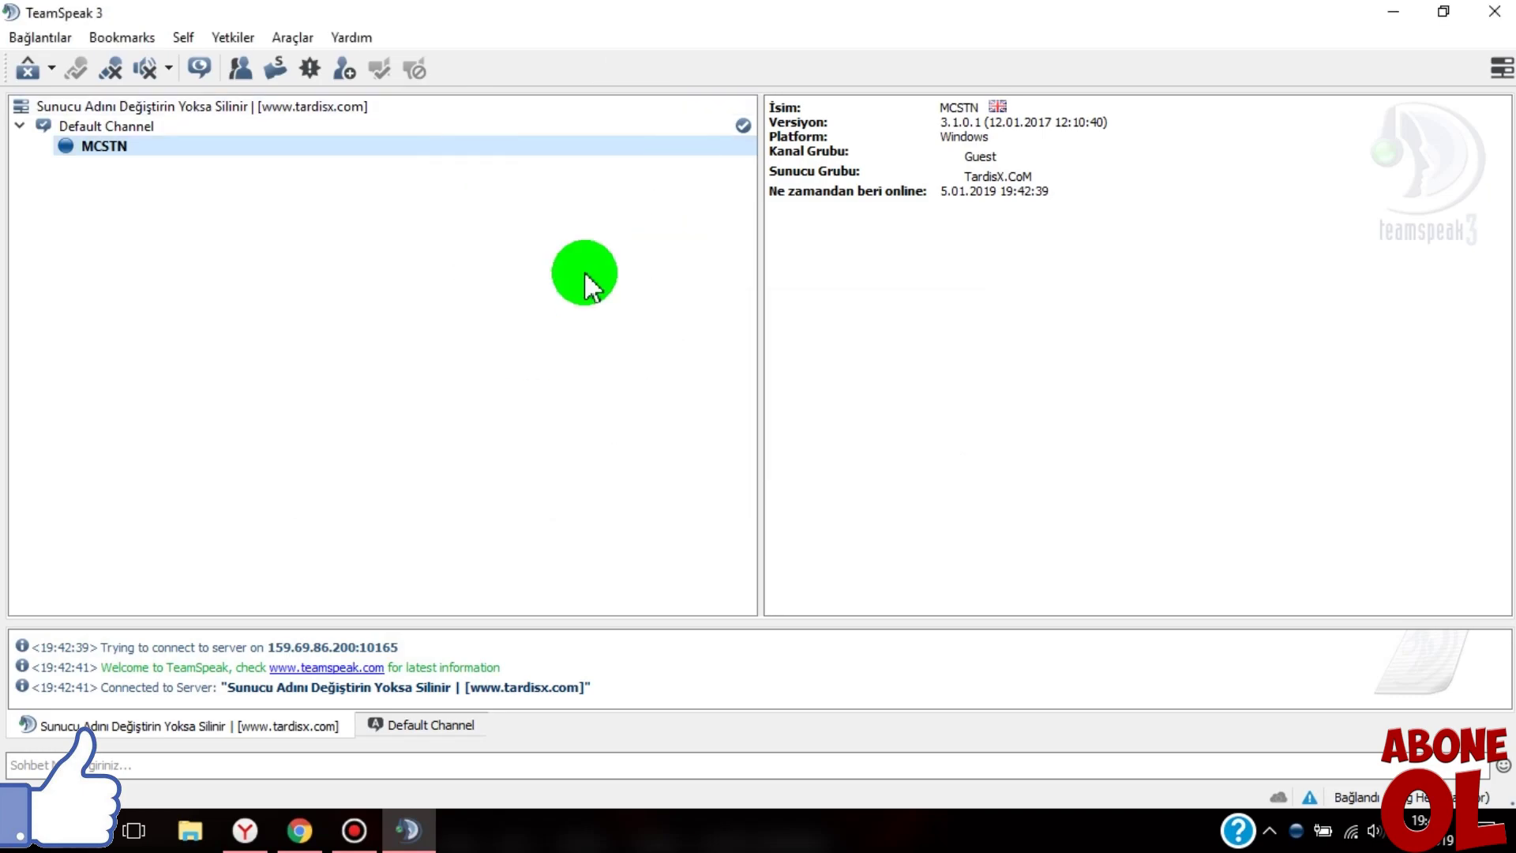
- Clear the server and Default Channel chat logs, then select the server to view its details
right_click(612, 649)
click(659, 784)
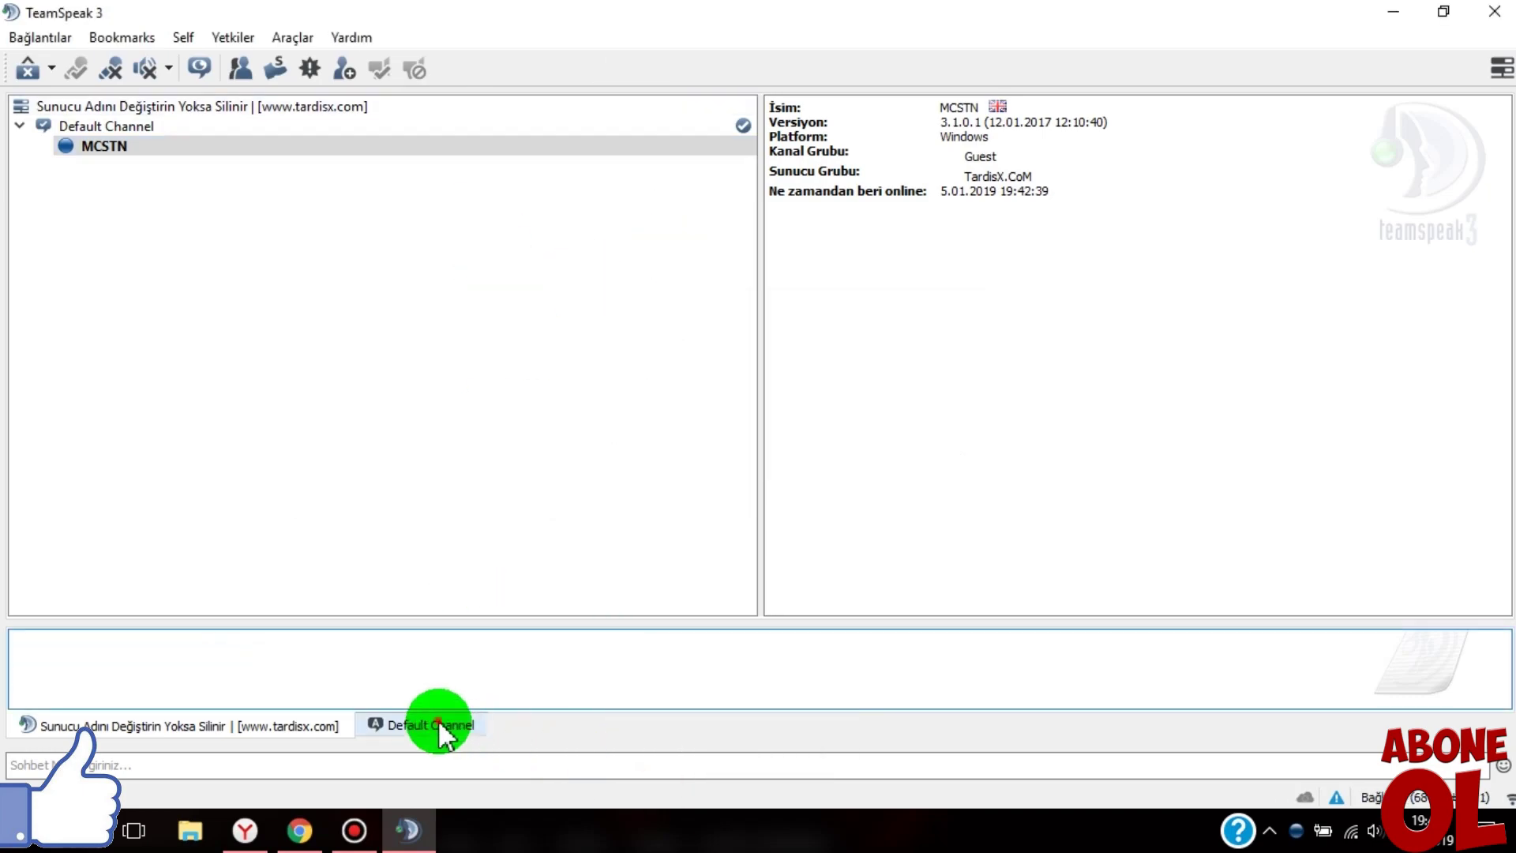
click(430, 725)
right_click(465, 655)
click(519, 784)
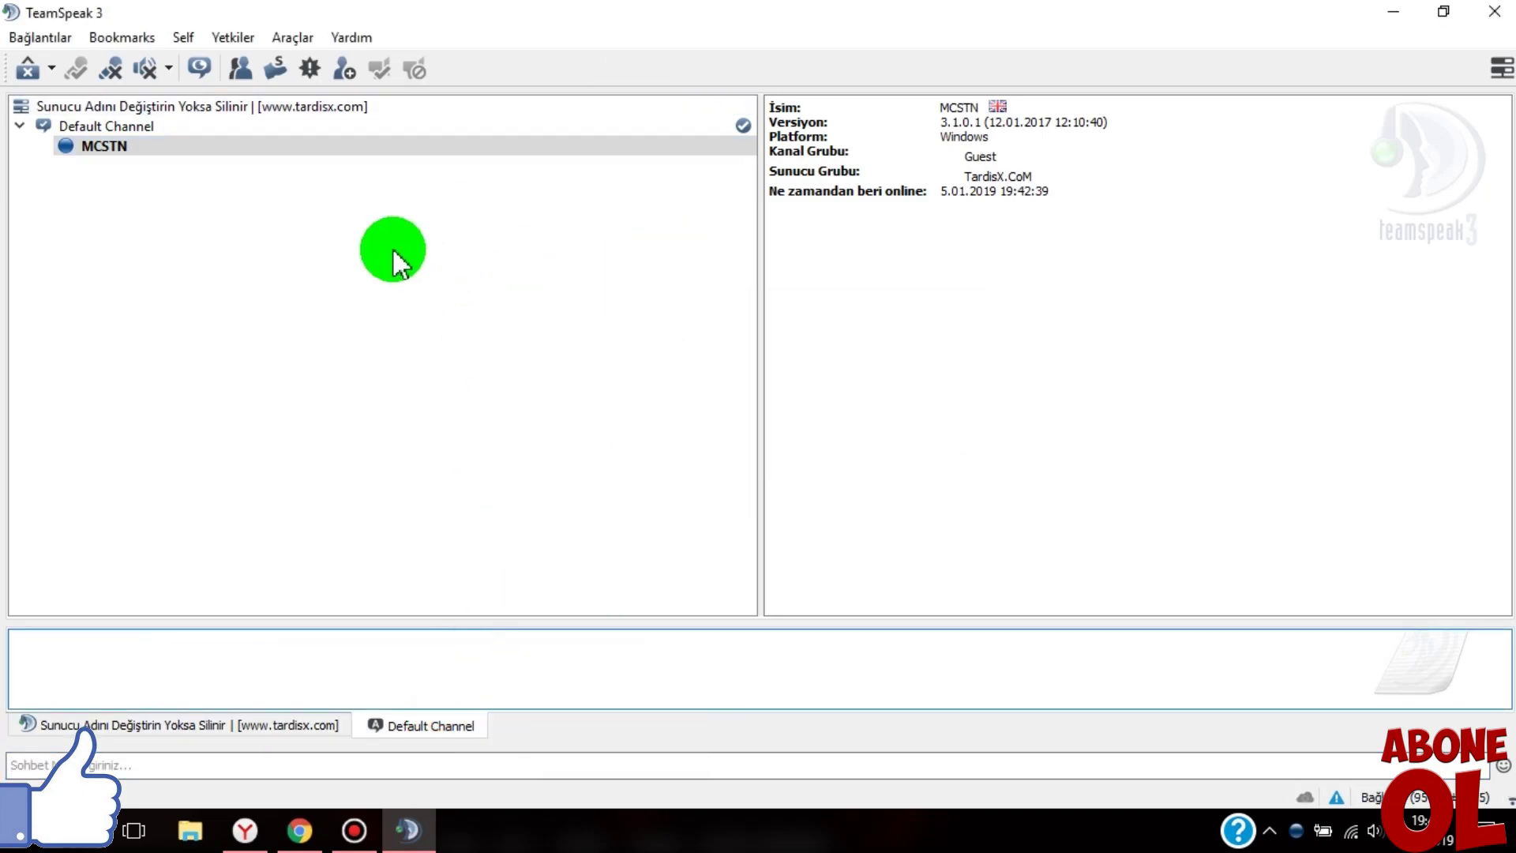
click(152, 149)
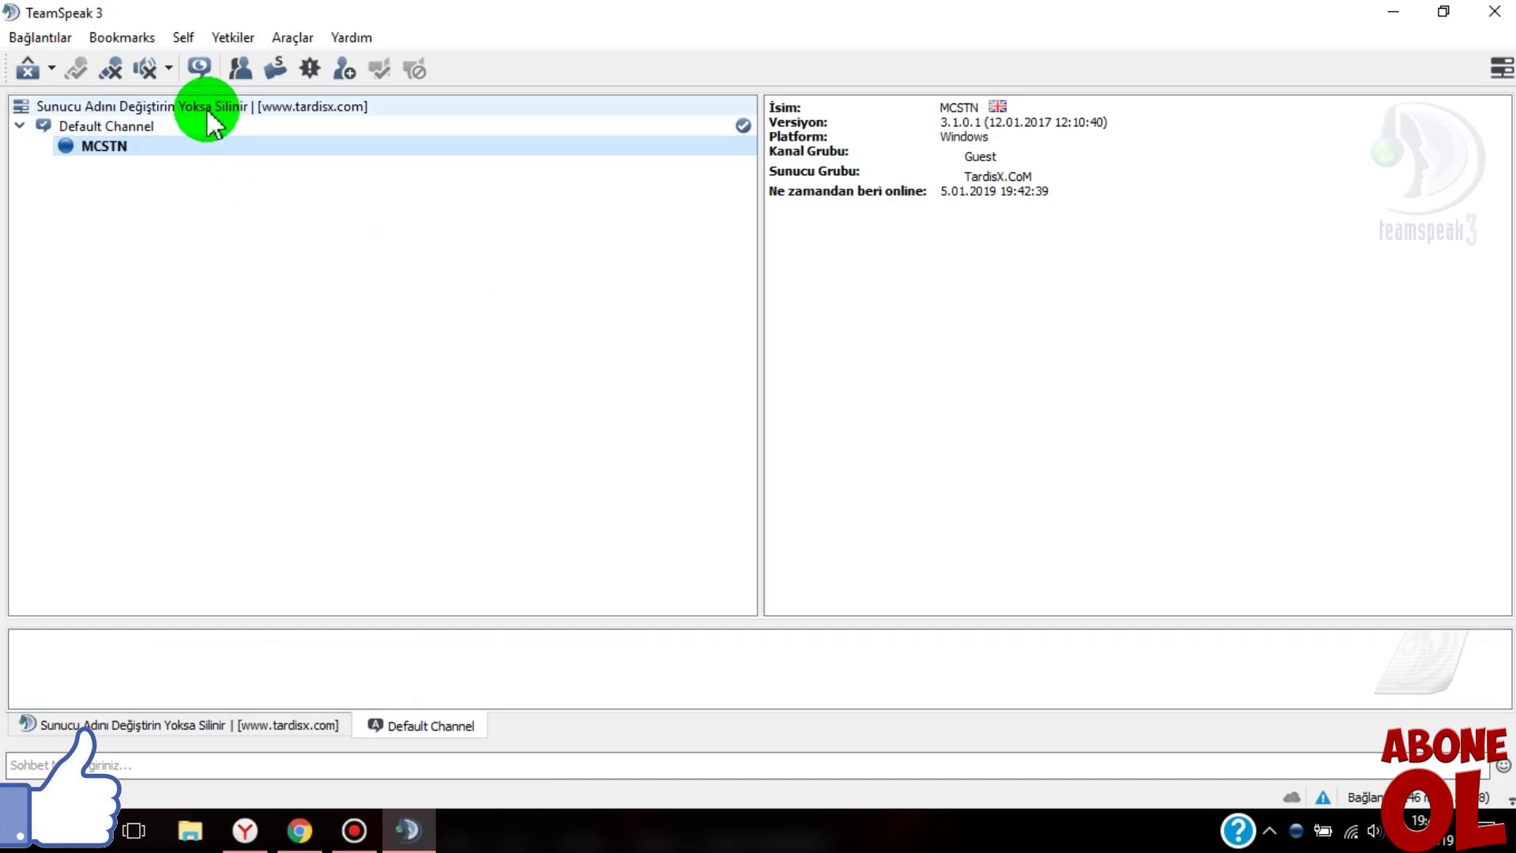
click(186, 124)
click(179, 108)
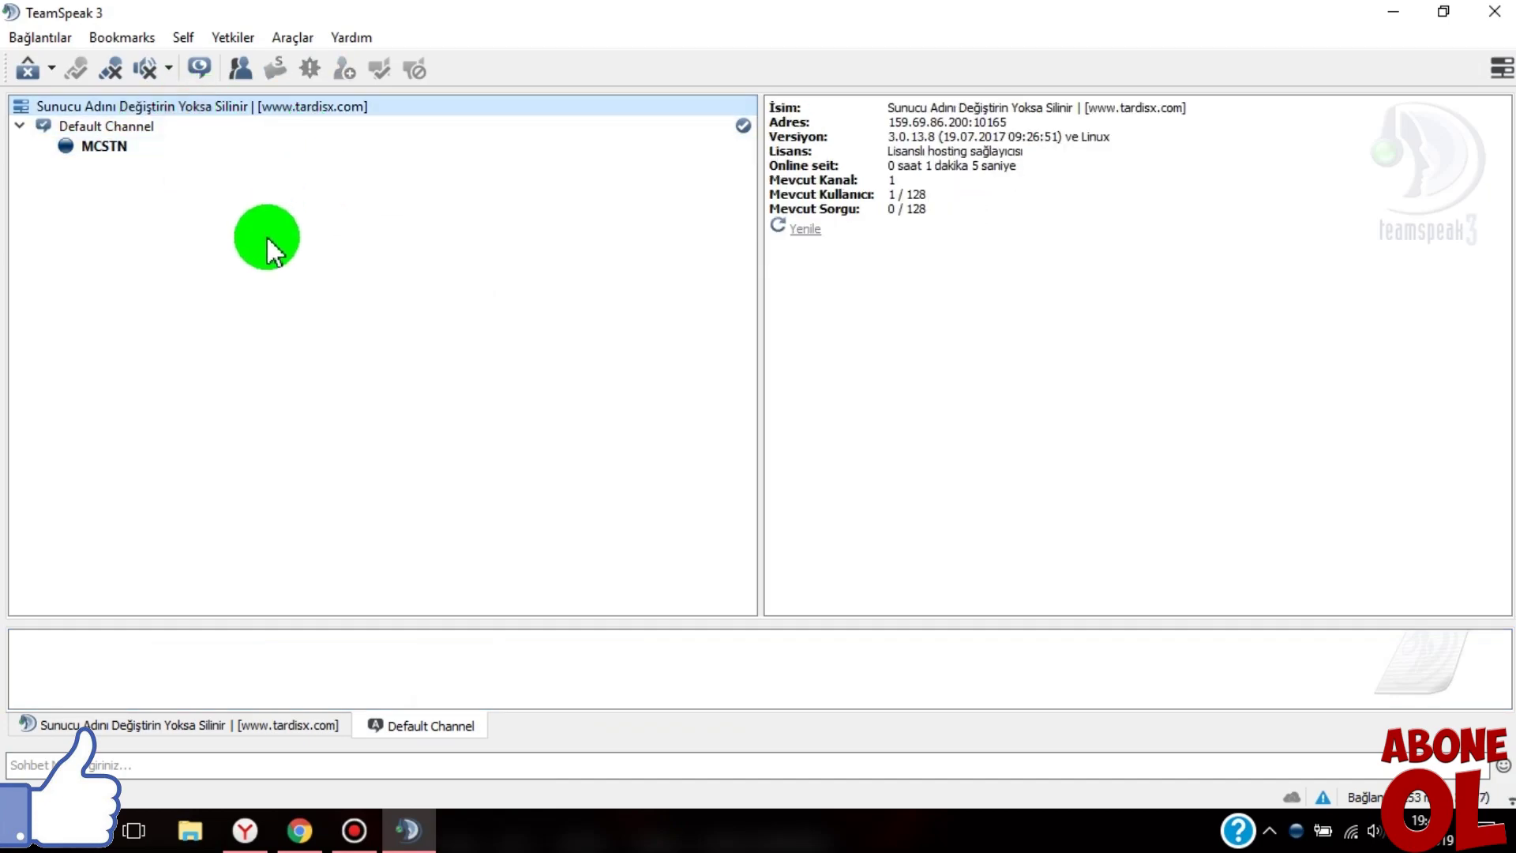
- In the TardisX Yetki İşlemleri page, grant your TeamSpeak user the hidden I'M Bot permission
click(409, 831)
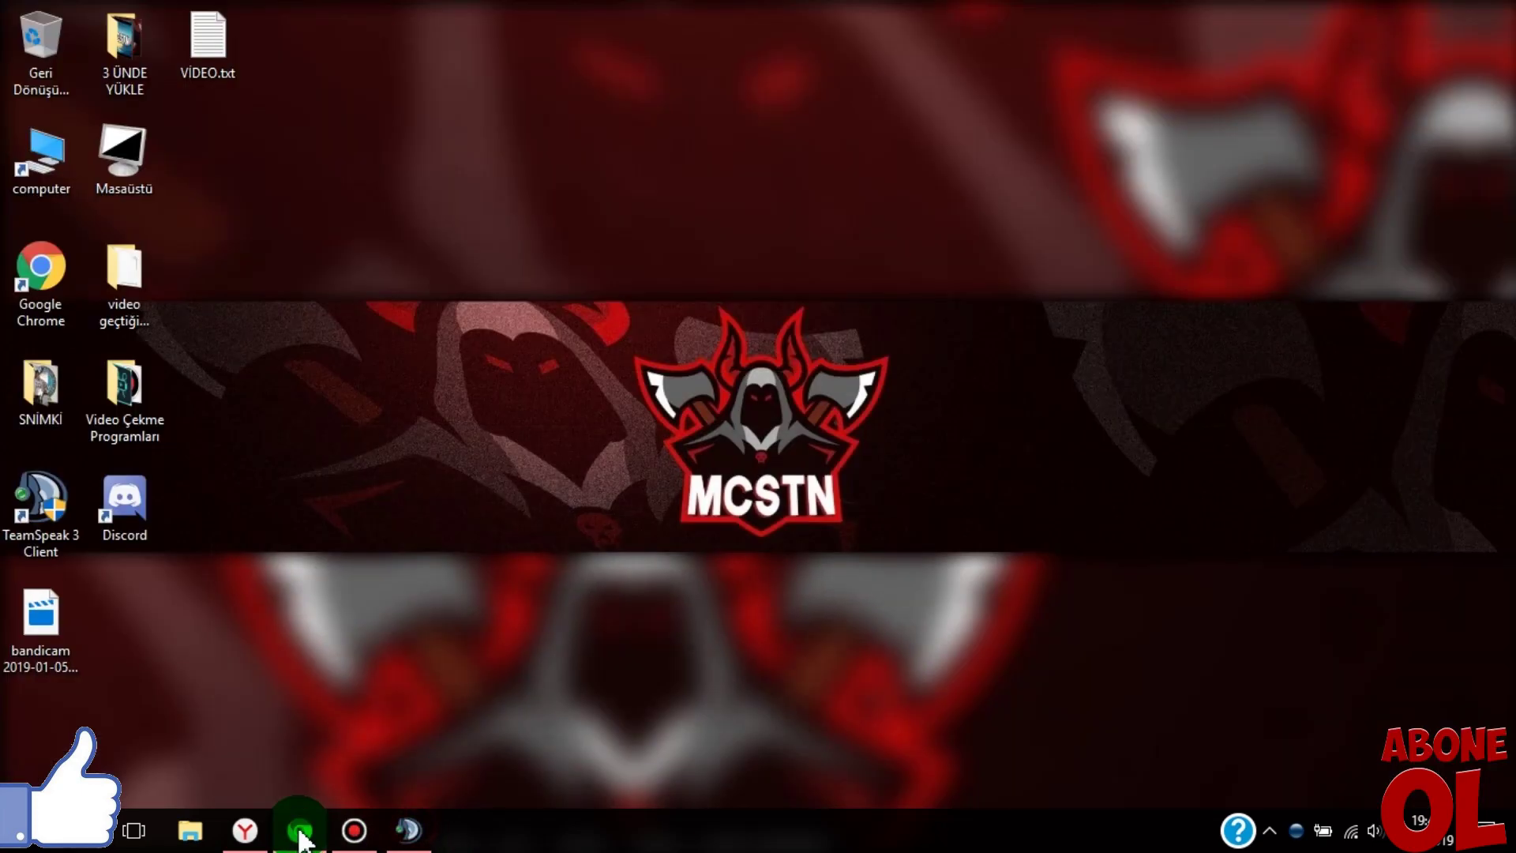
click(299, 825)
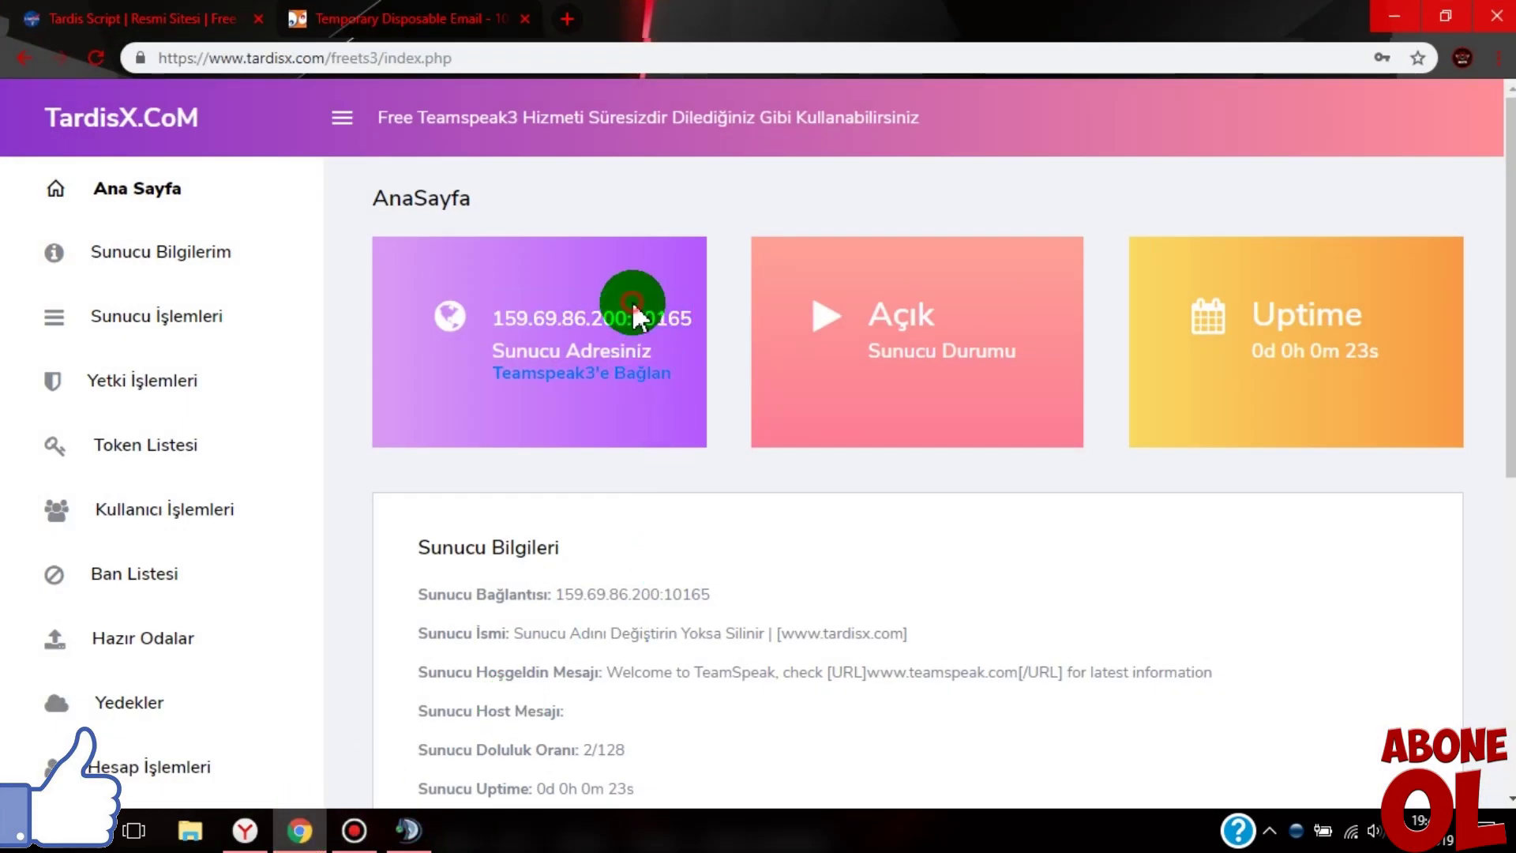
scroll(68, 300, down, 3)
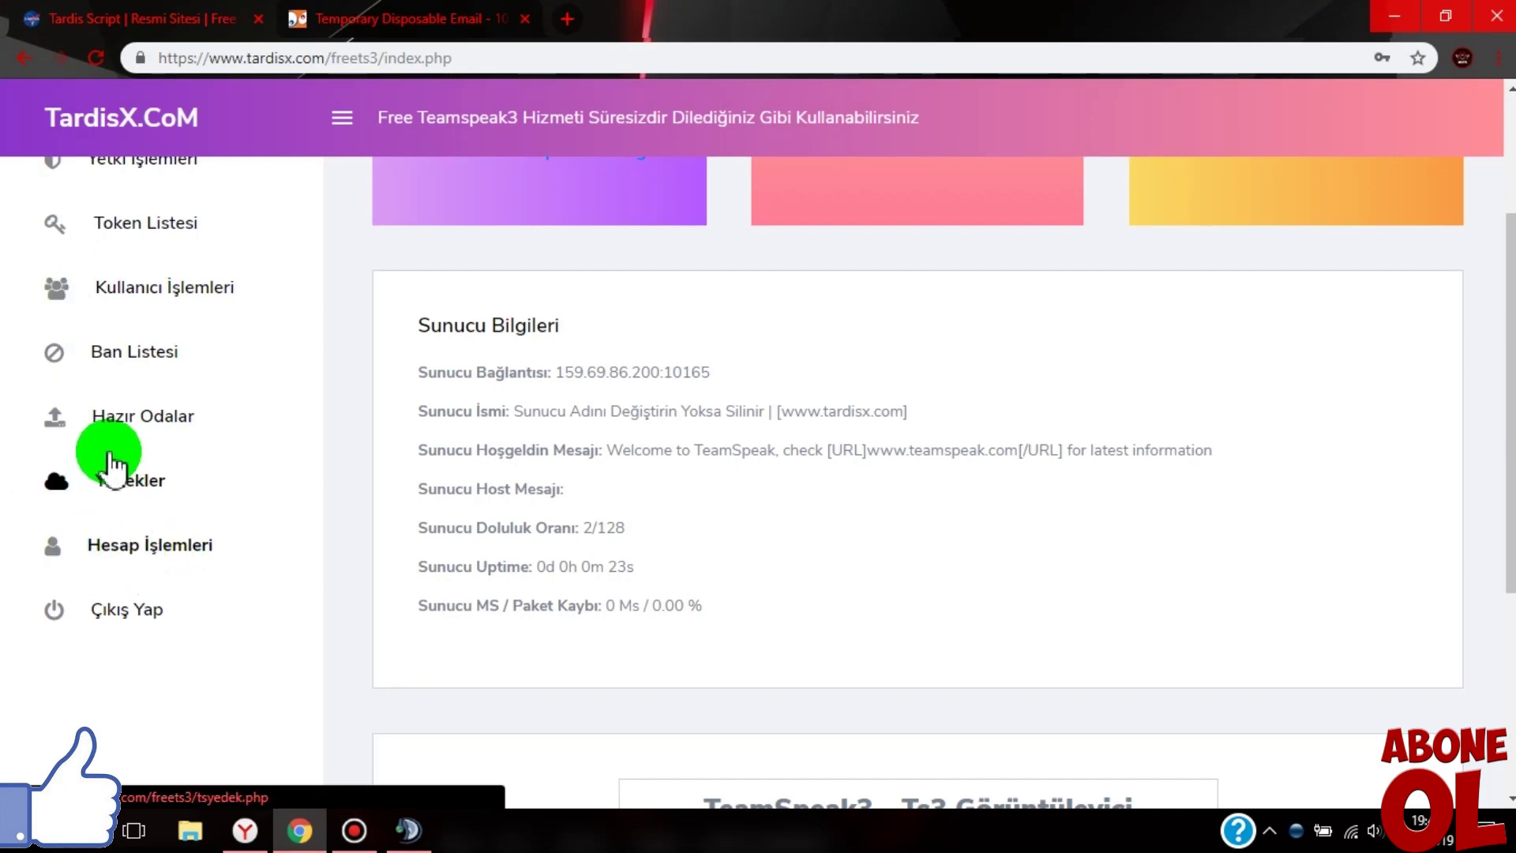
scroll(110, 454, up, 3)
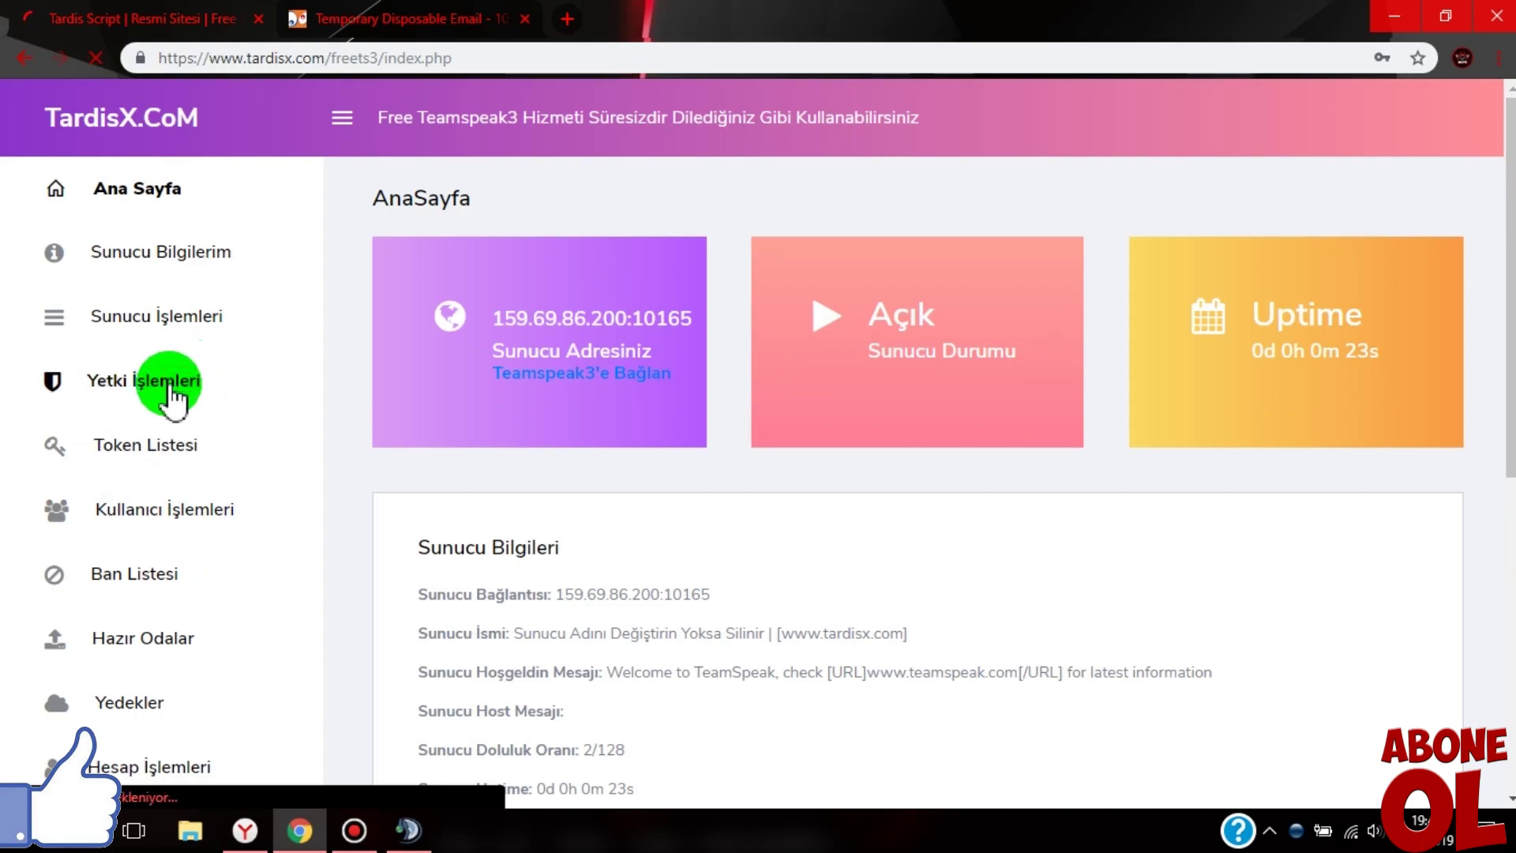
scroll(498, 517, down, 3)
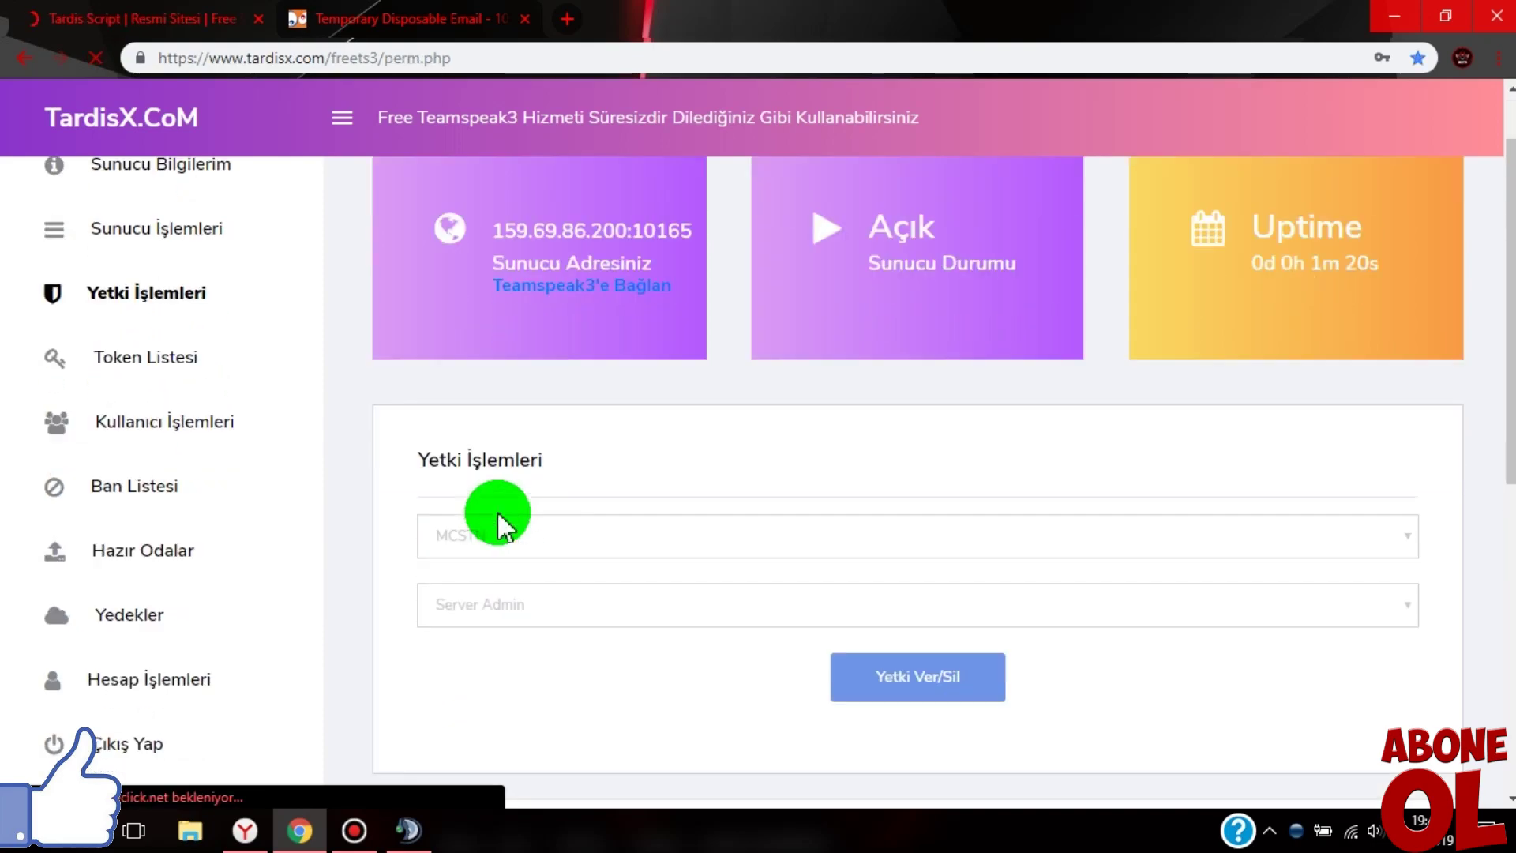
scroll(497, 517, down, 3)
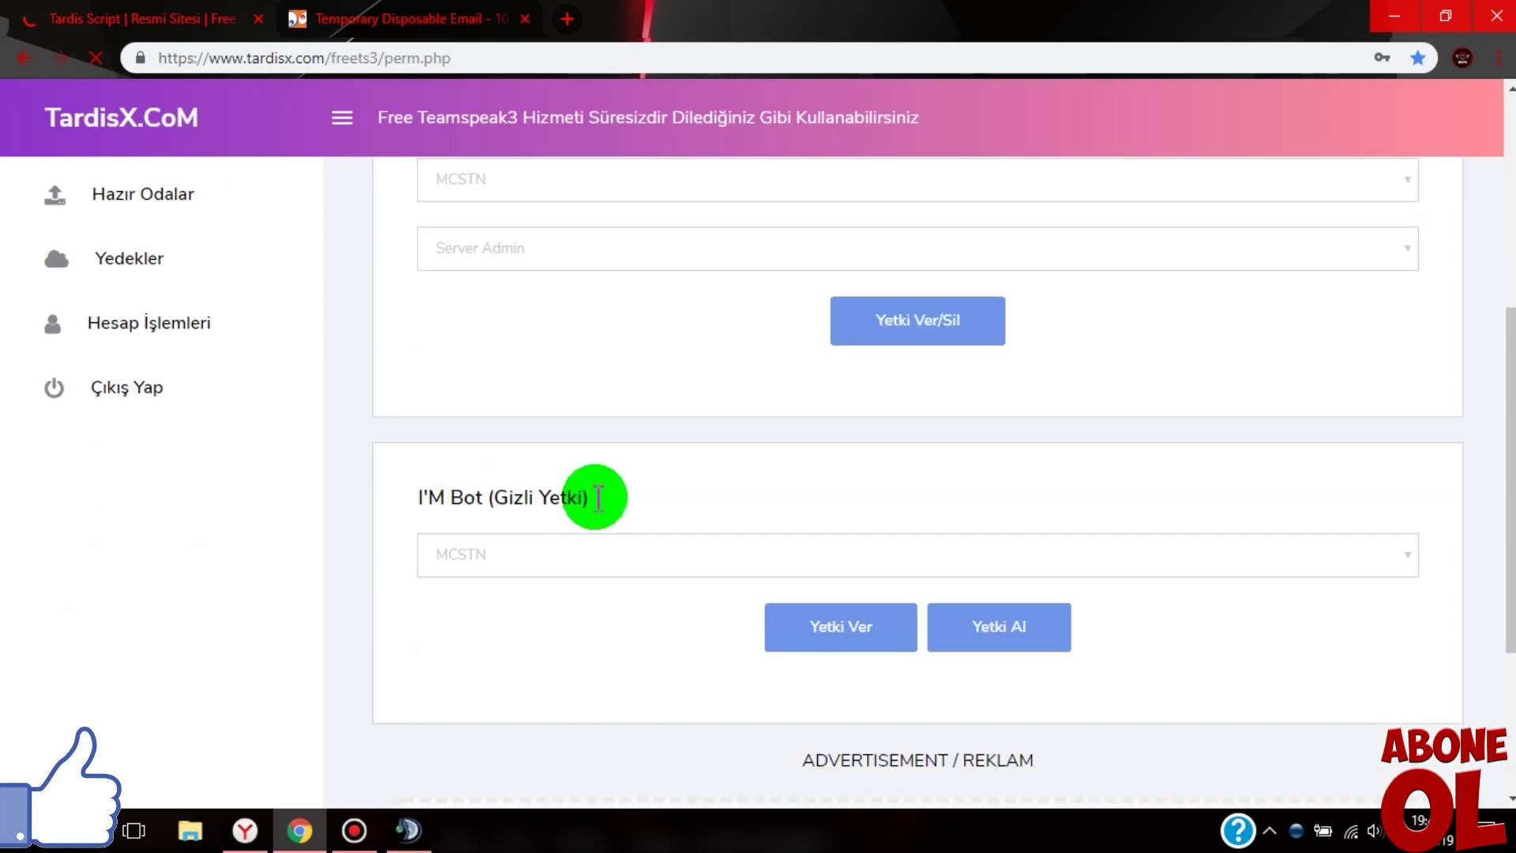
mouse_move(591, 496)
mouse_down()
mouse_move(537, 496)
mouse_move(617, 500)
mouse_up()
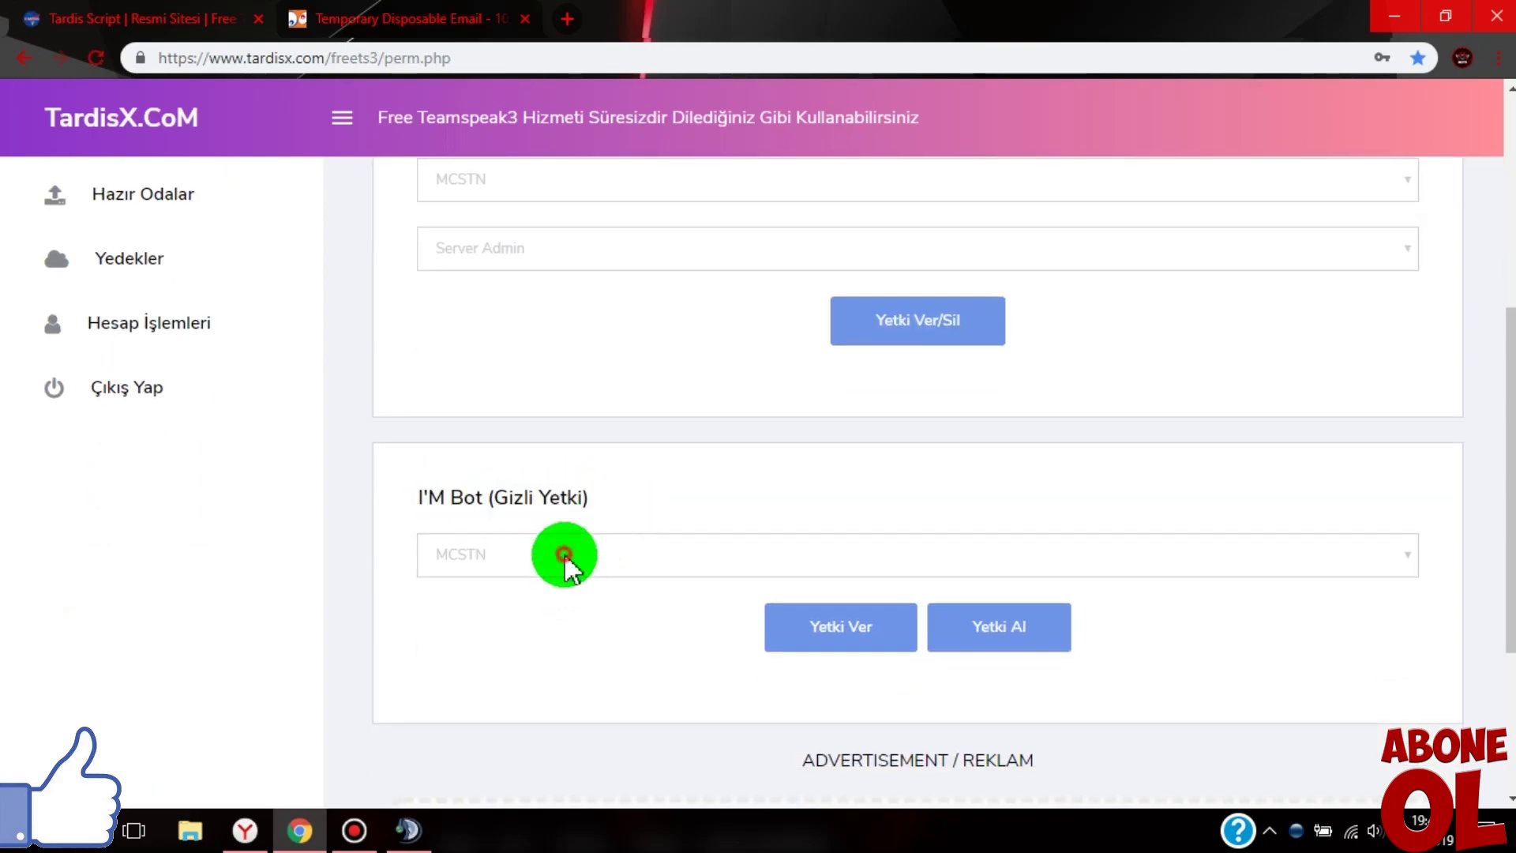
click(563, 554)
click(440, 585)
click(851, 629)
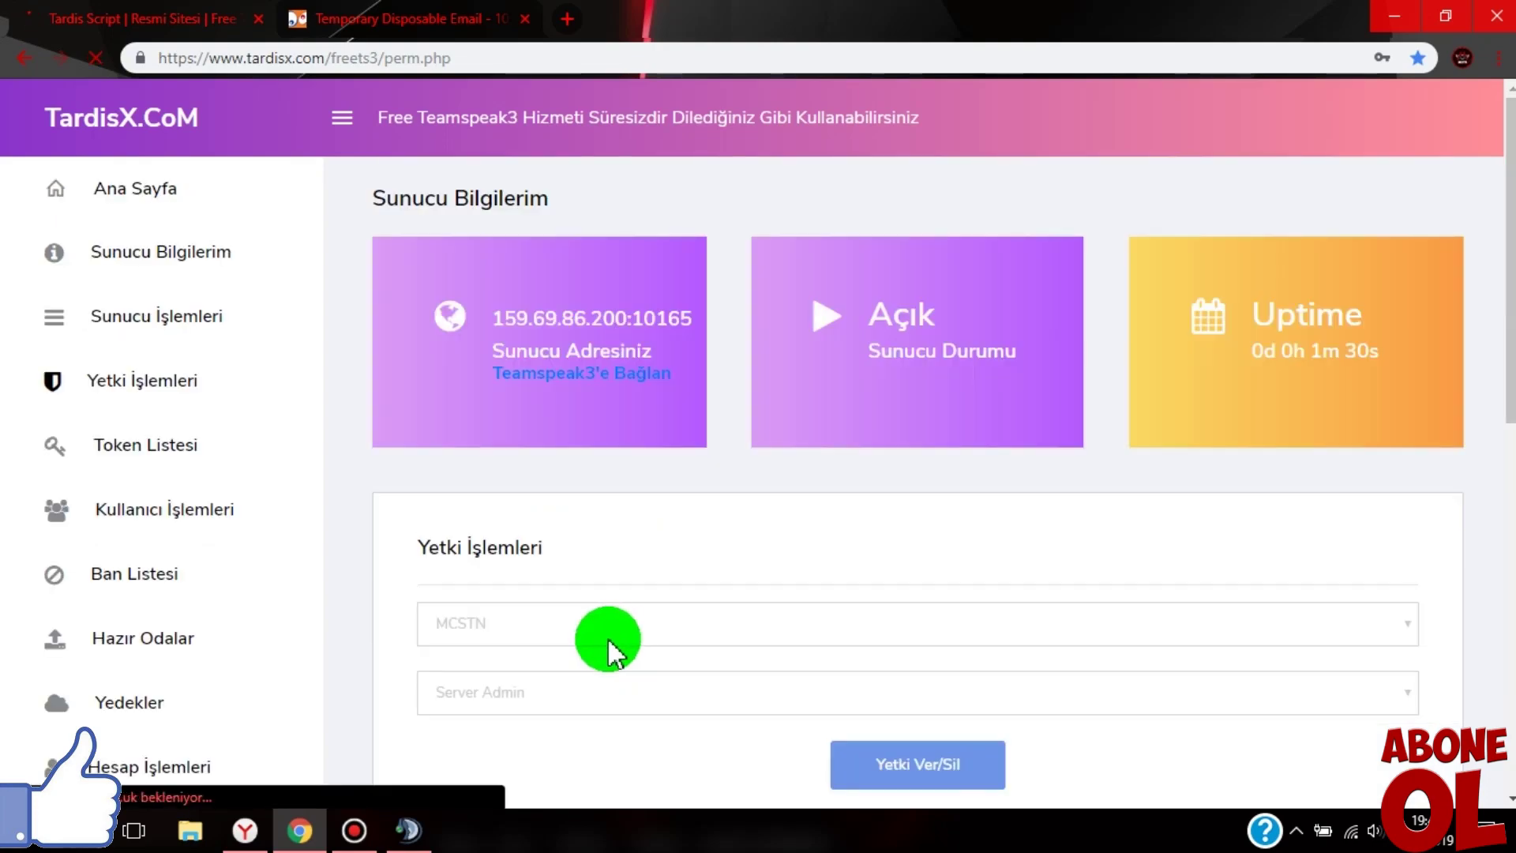
- Check the user's group in TeamSpeak, then grant the user the Server Admin role in TardisX
click(404, 825)
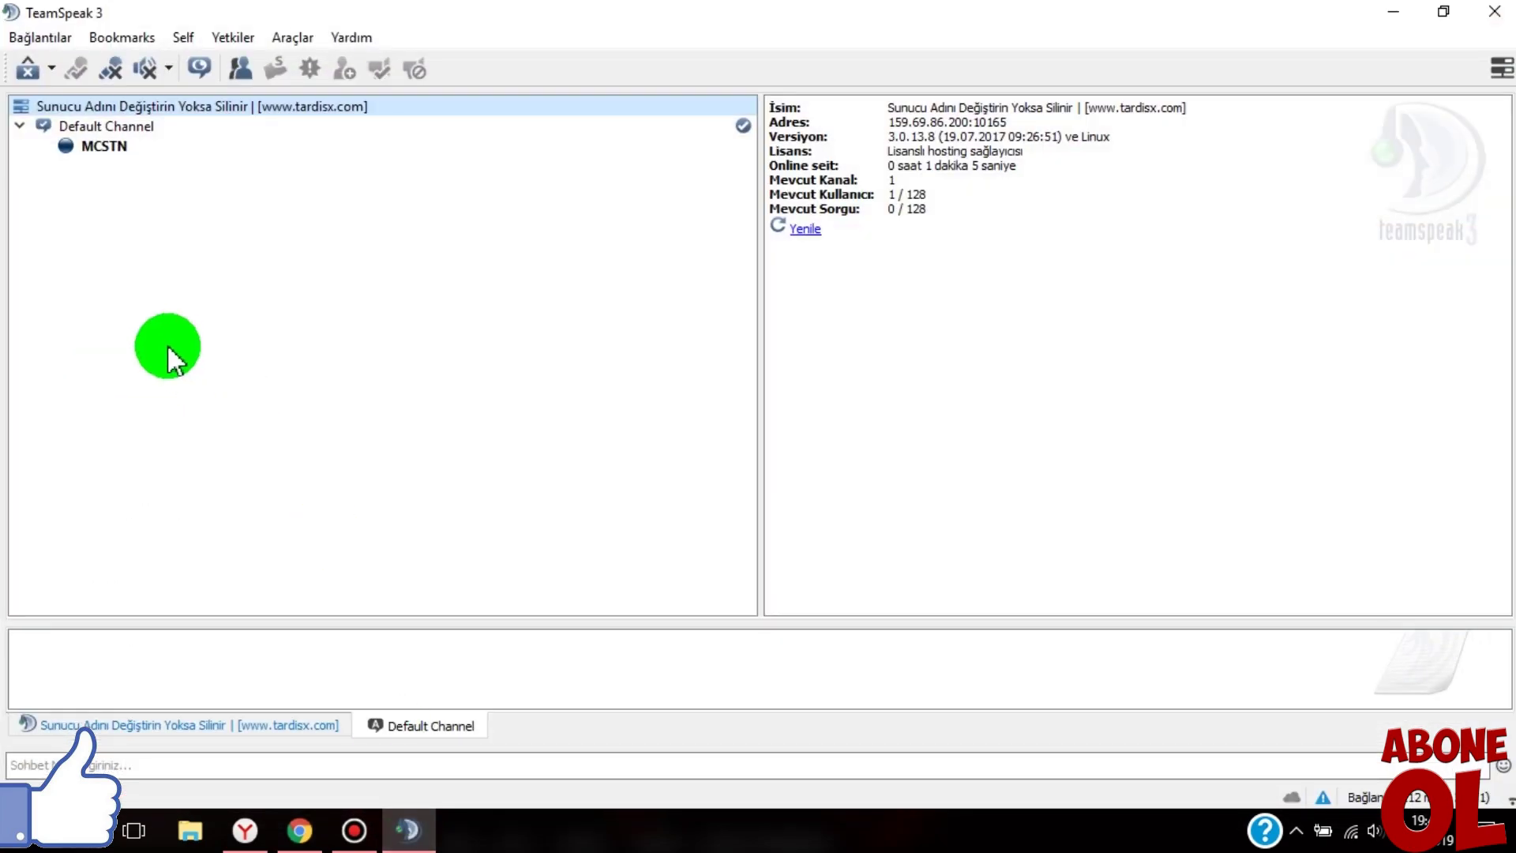
right_click(107, 156)
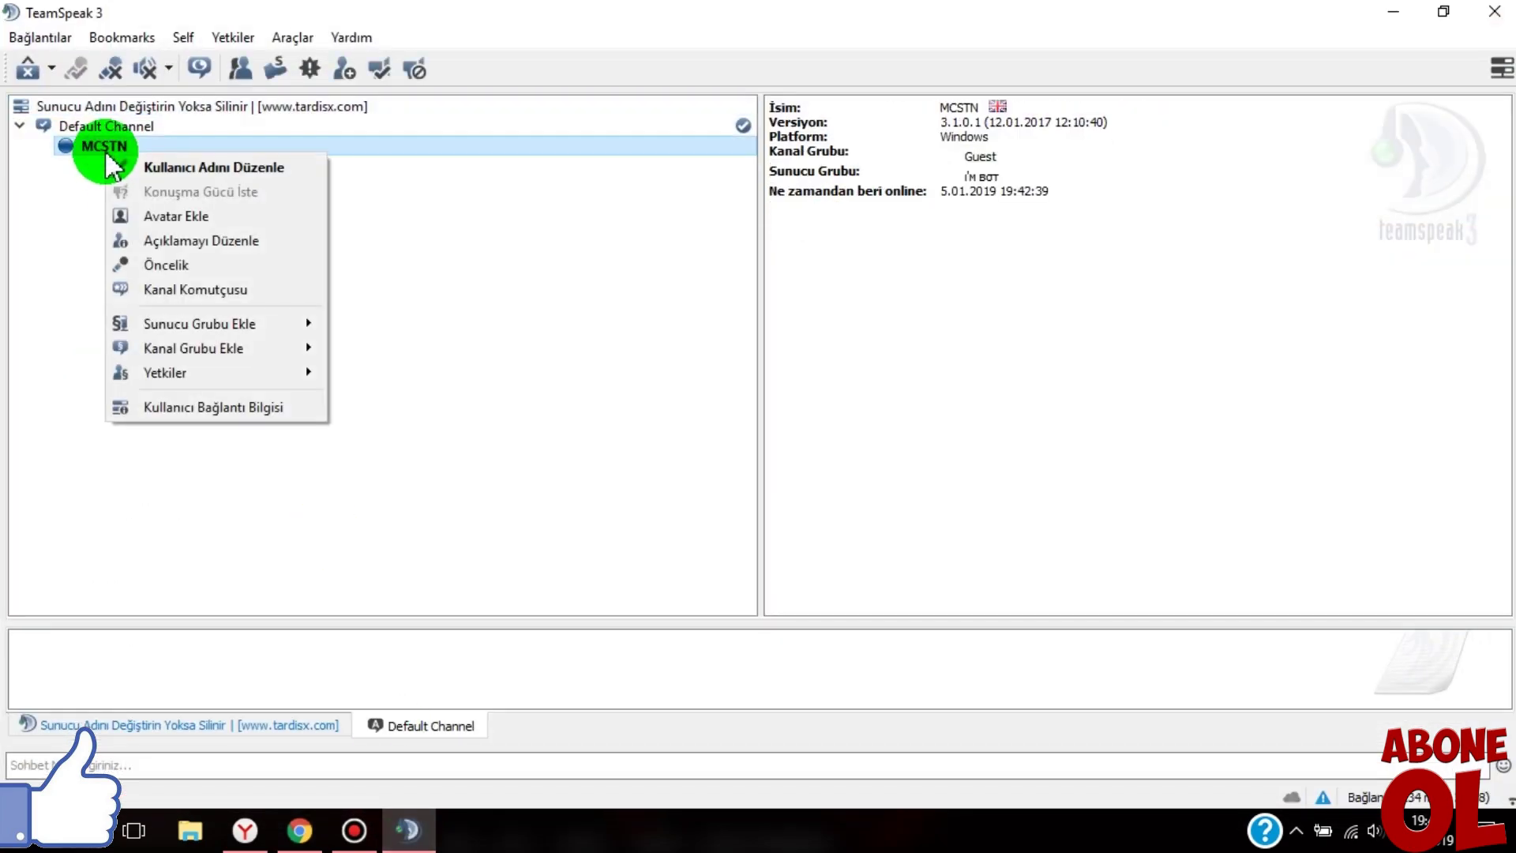
click(51, 166)
click(296, 829)
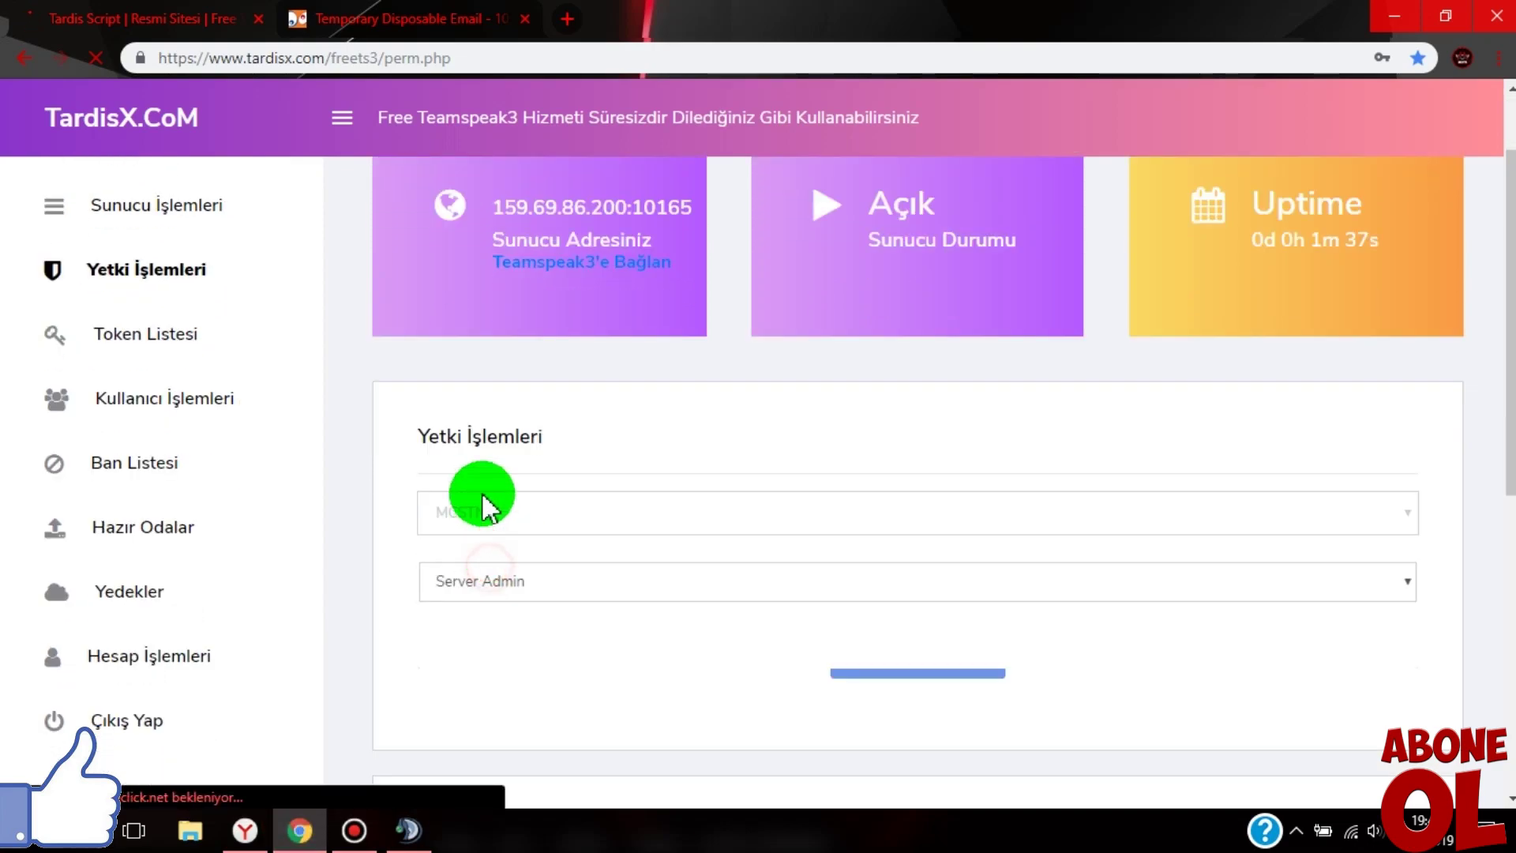
click(474, 512)
click(462, 546)
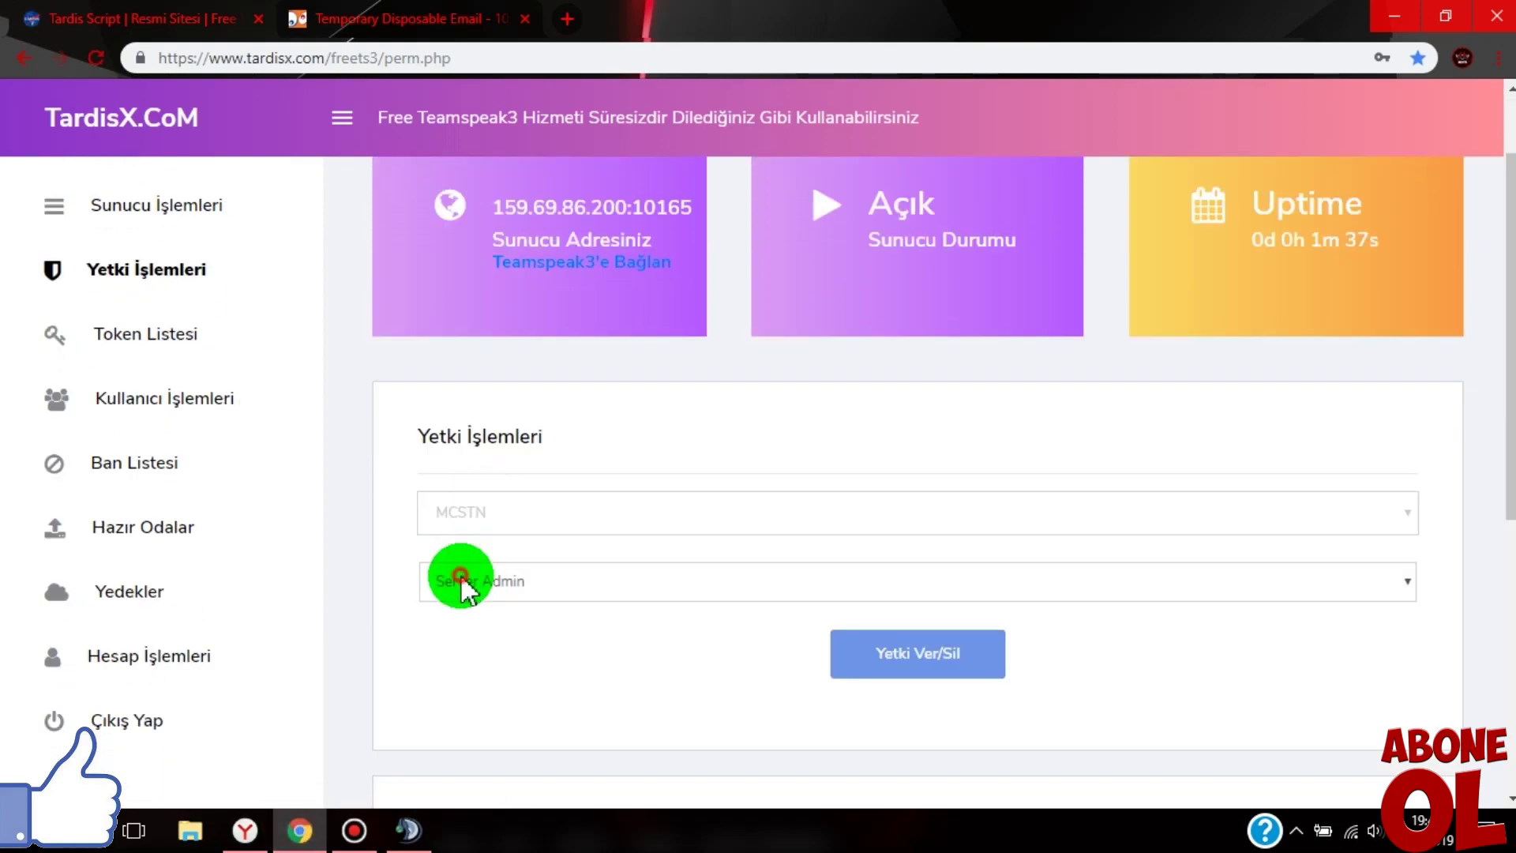
click(461, 582)
click(474, 613)
click(943, 667)
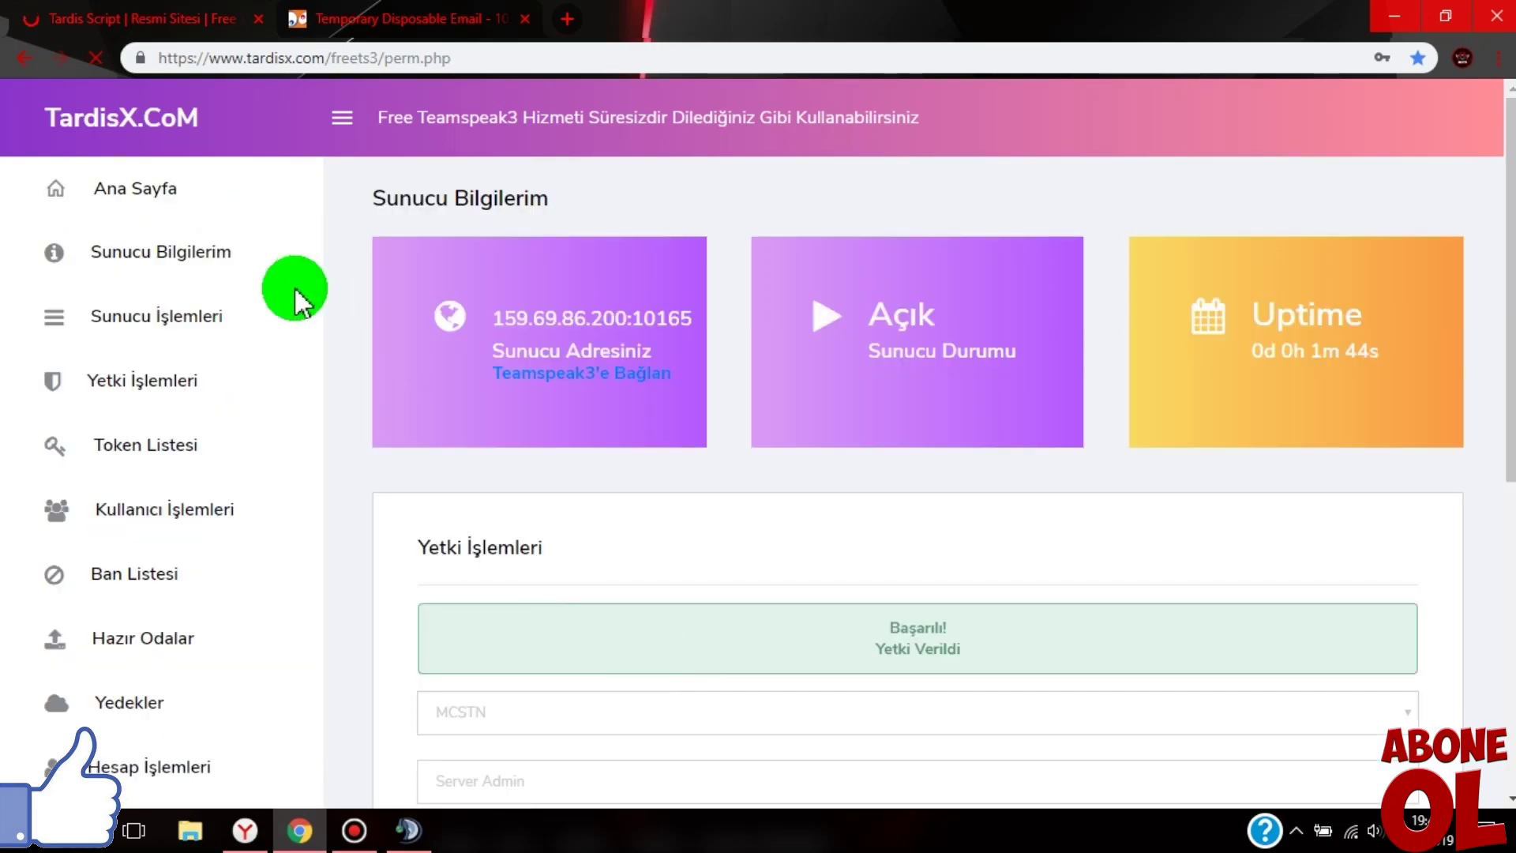
click(408, 830)
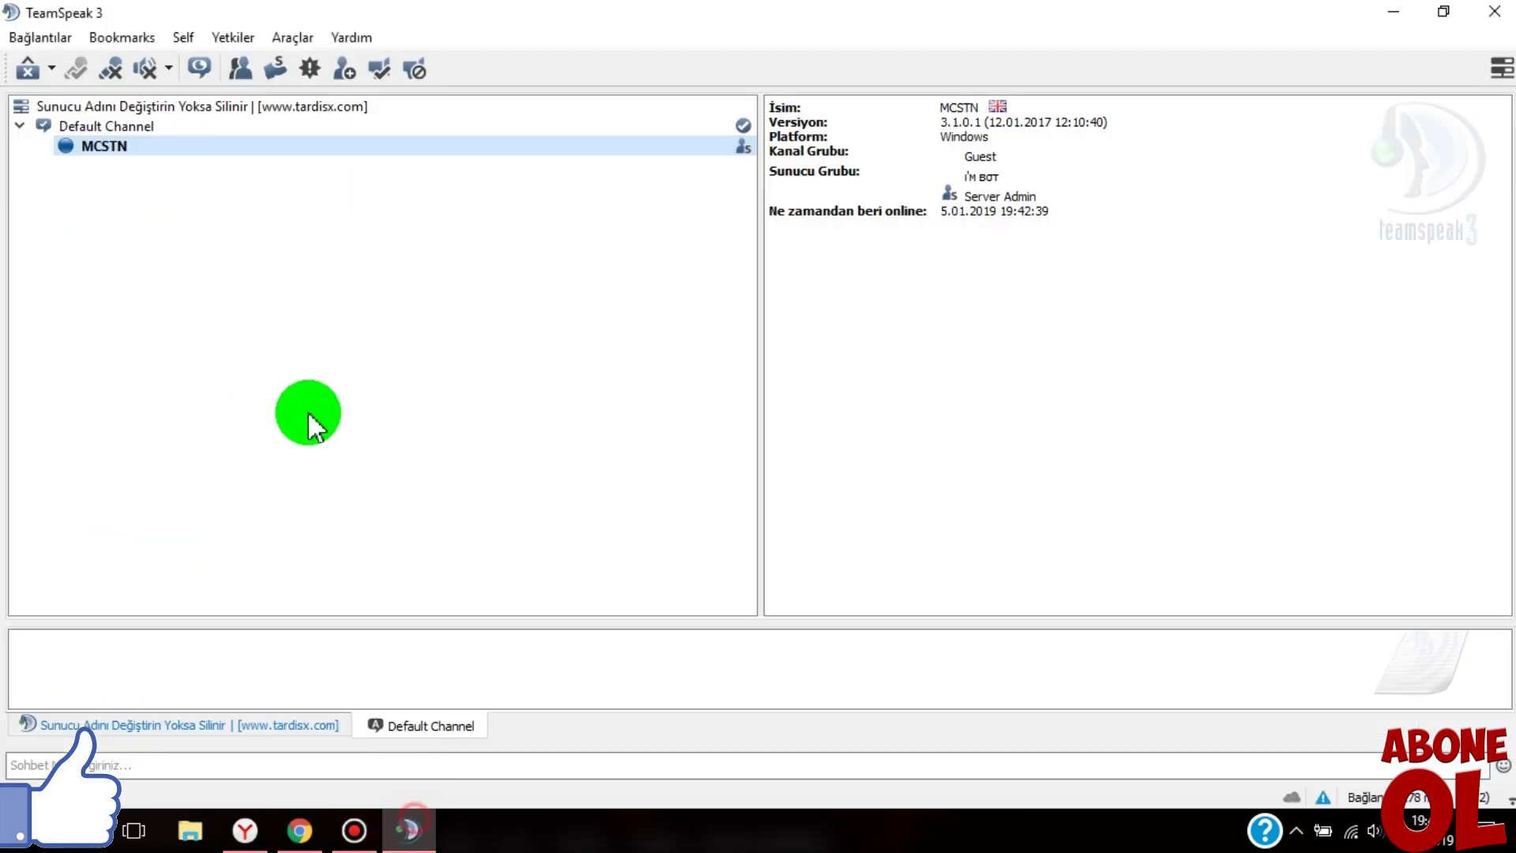
- Check MCSTN's server groups and details, confirming Server Admin is still listed
right_click(256, 152)
mouse_move(371, 319)
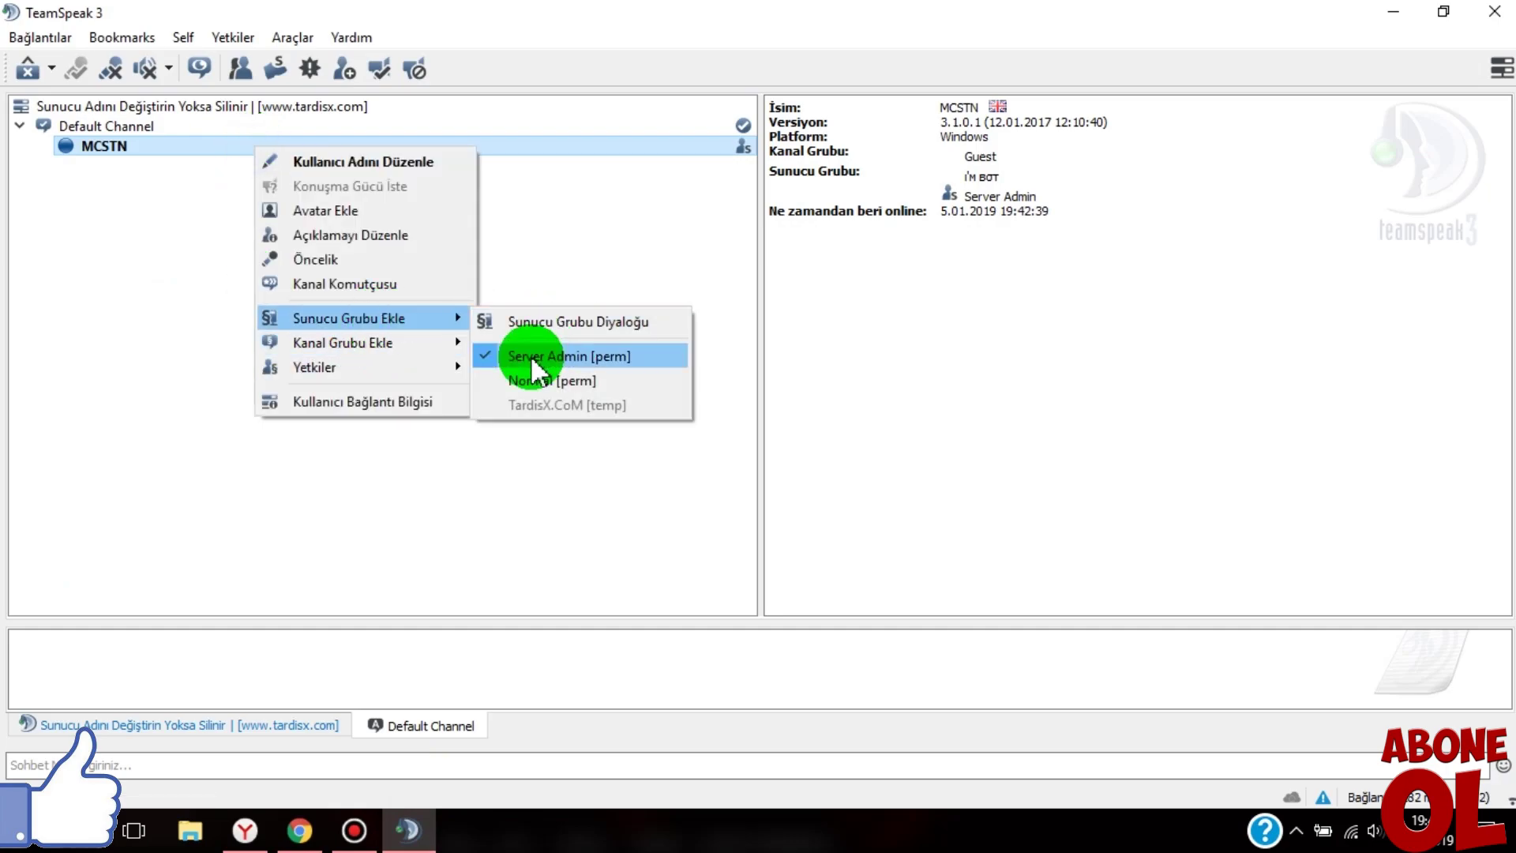
click(417, 497)
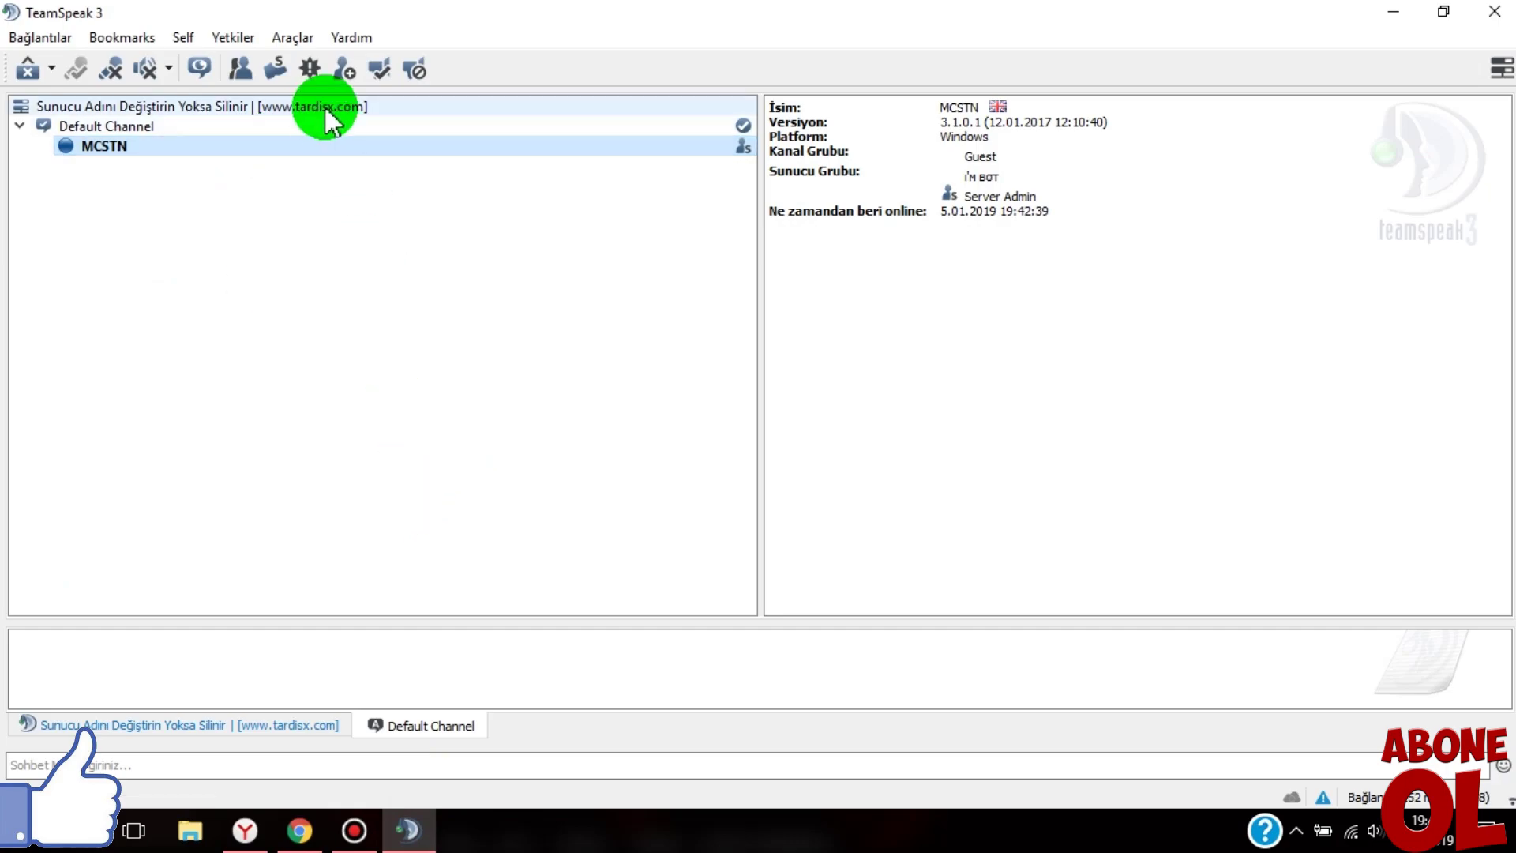
click(285, 127)
click(274, 146)
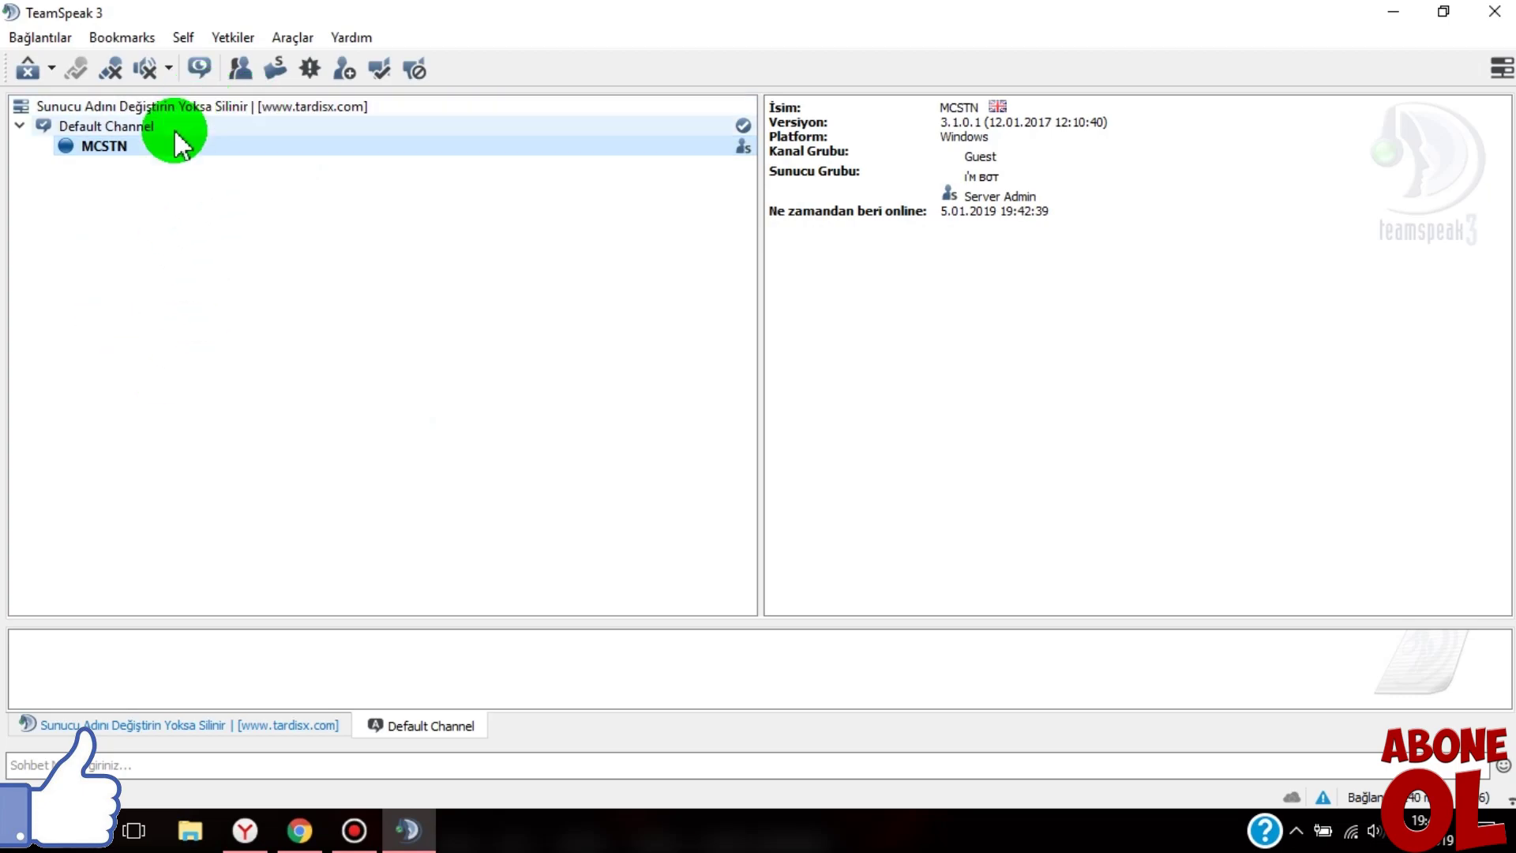
- Mute your own microphone and bring up the Yetkiler permission tools menu
click(105, 66)
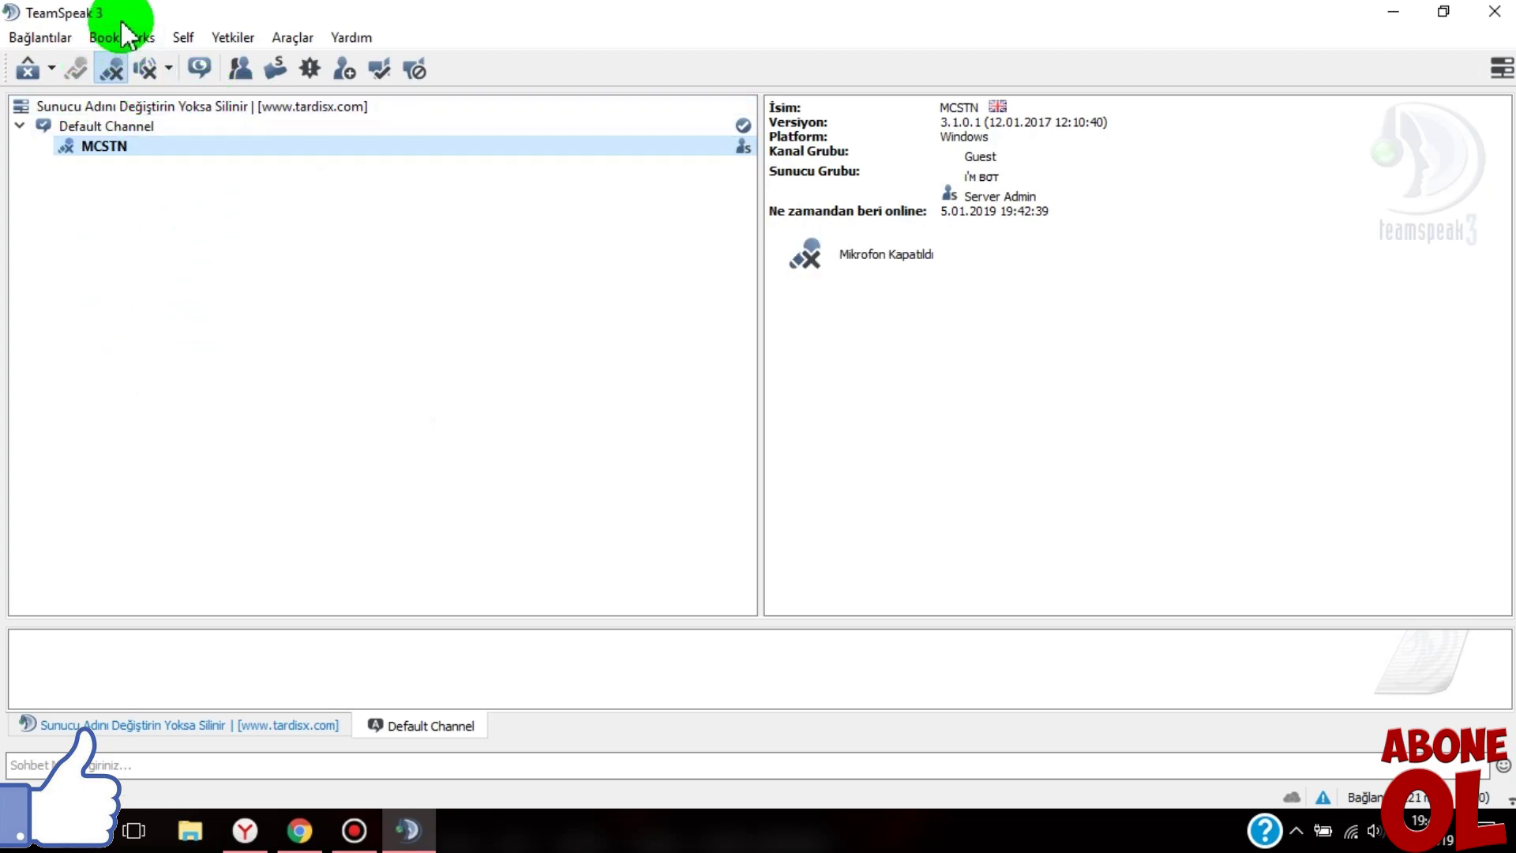
click(237, 37)
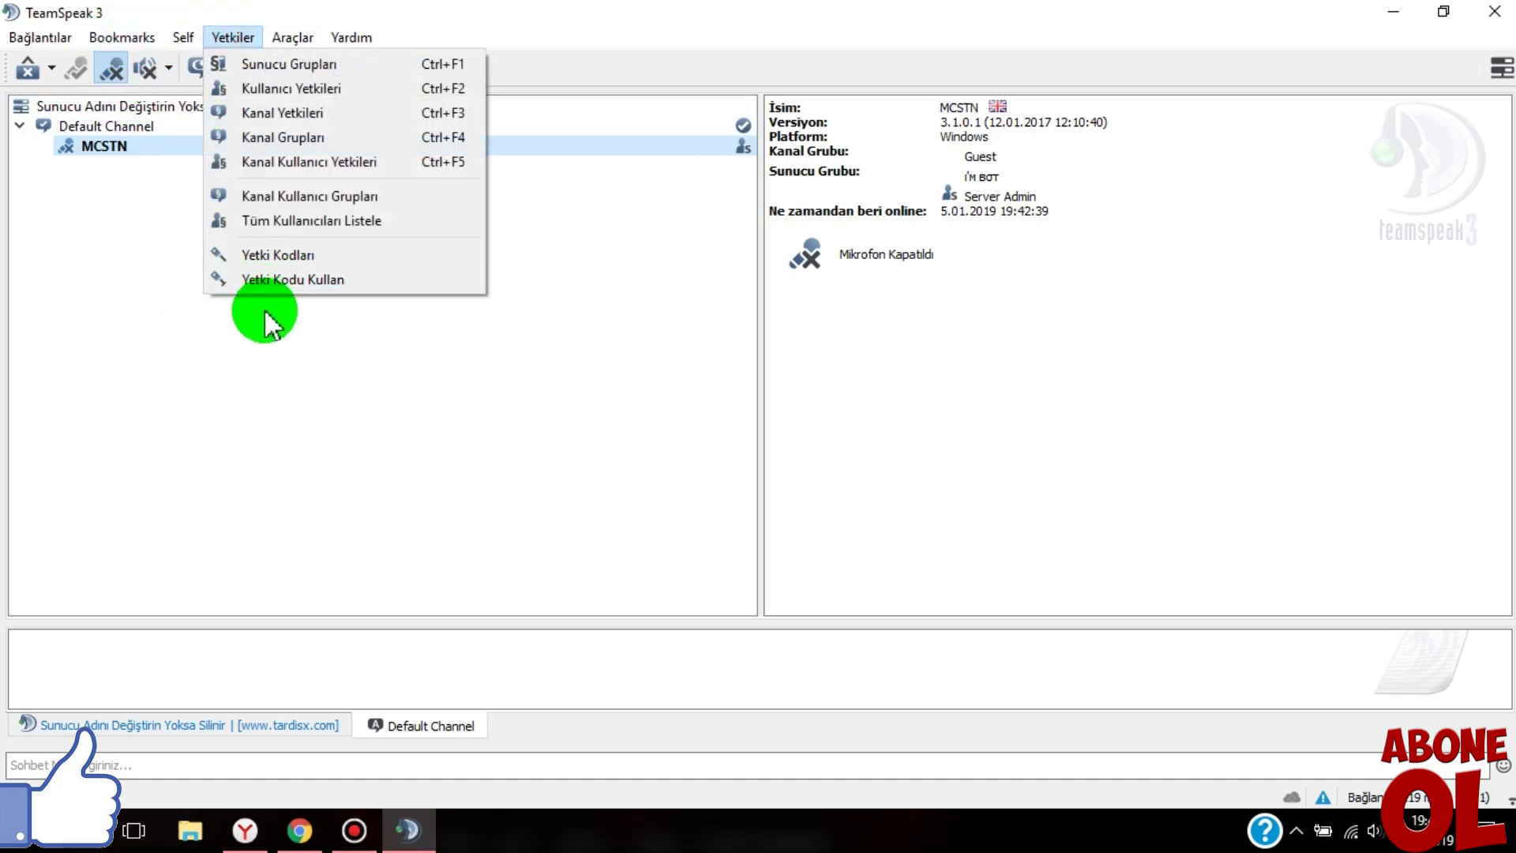
click(253, 322)
click(233, 35)
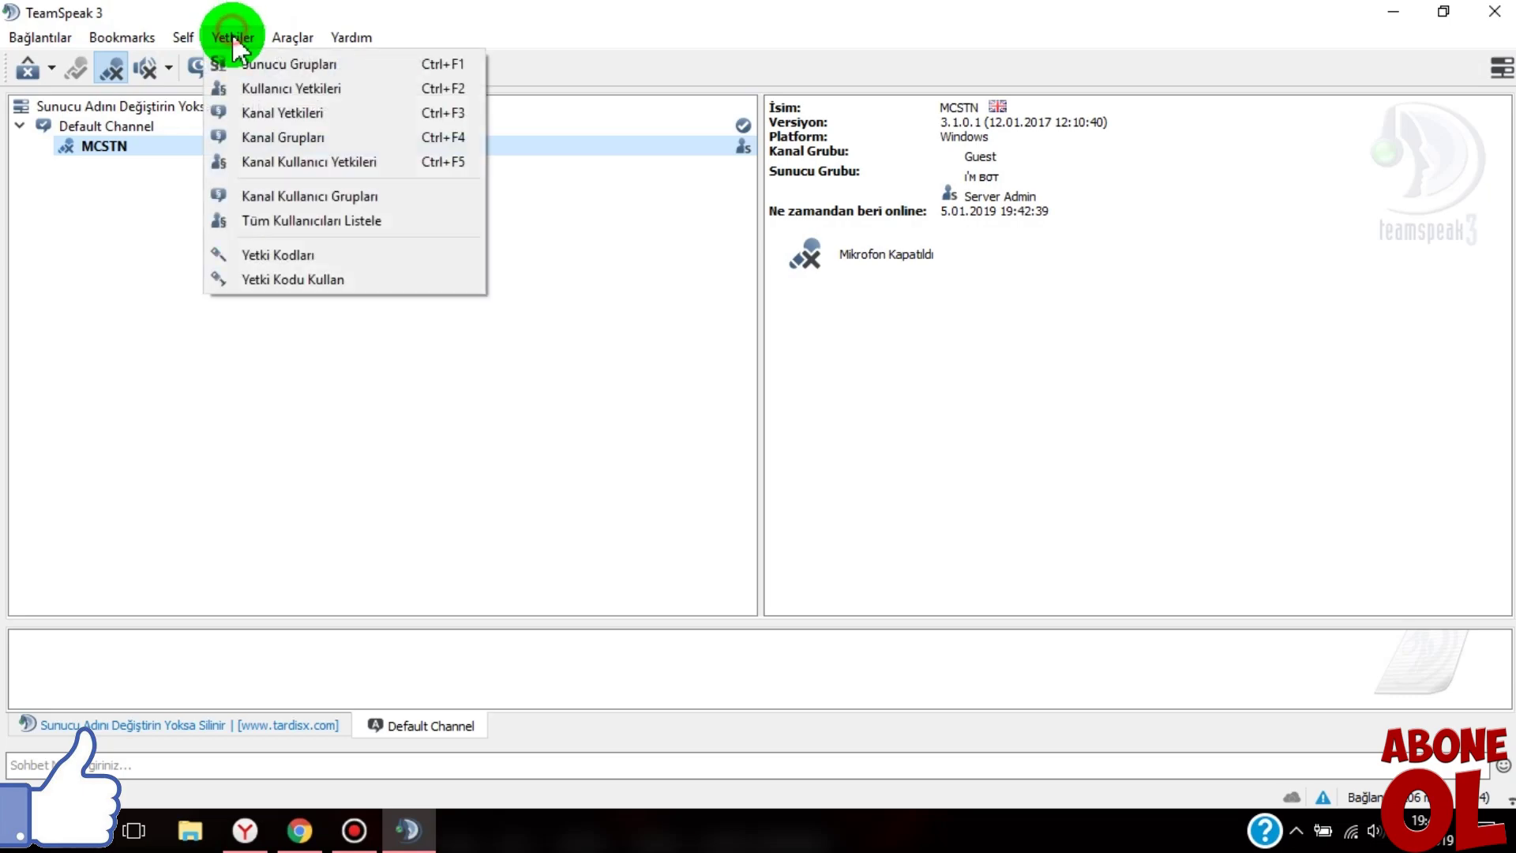
- Review Server Admin's permissions filtered by 'ban' in Sunucu Grupları, then close without changes
click(237, 61)
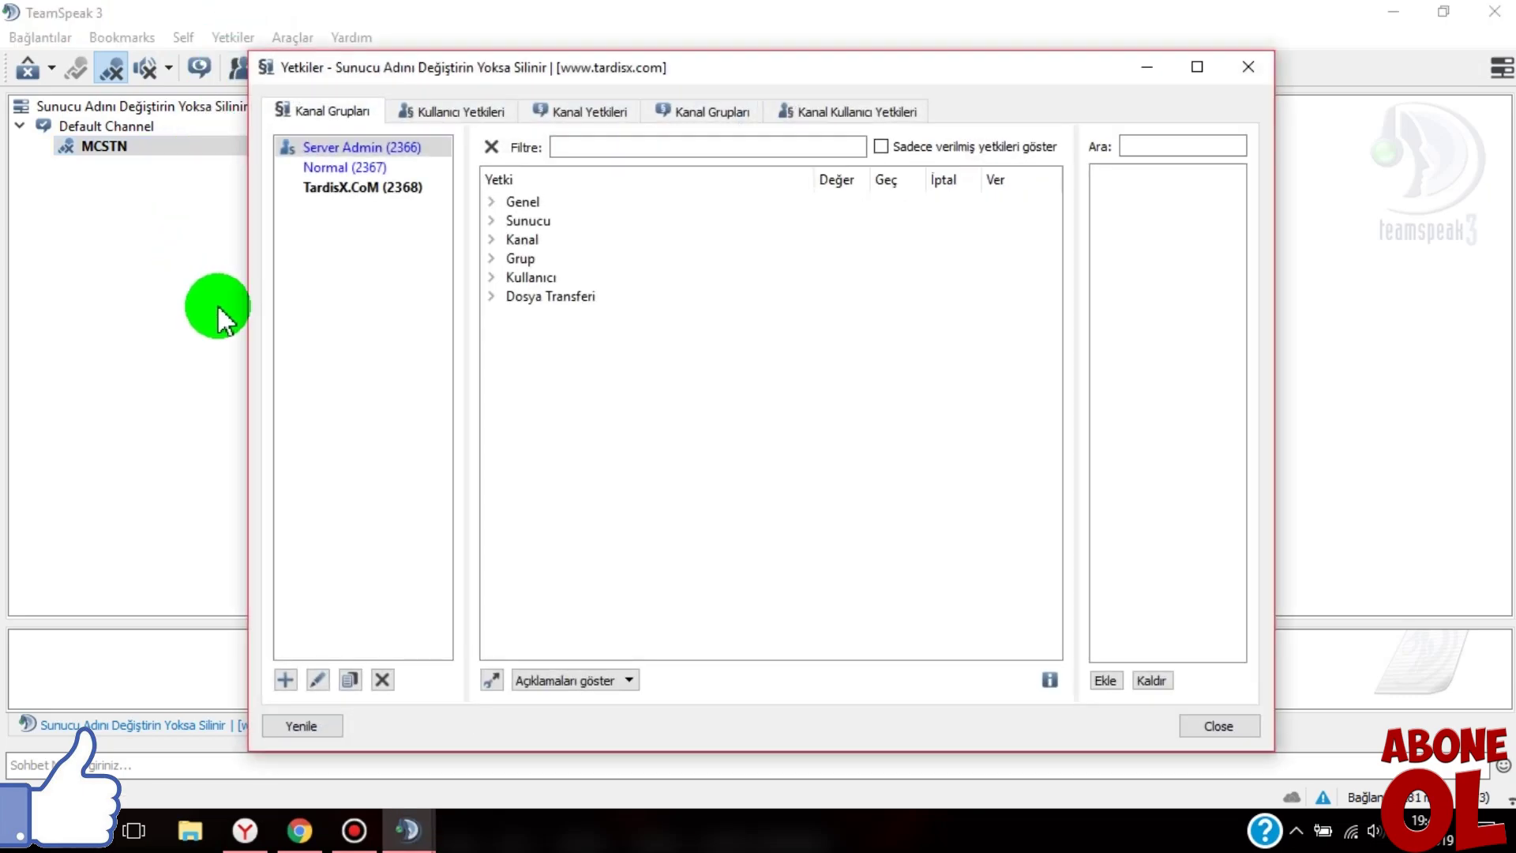
click(489, 678)
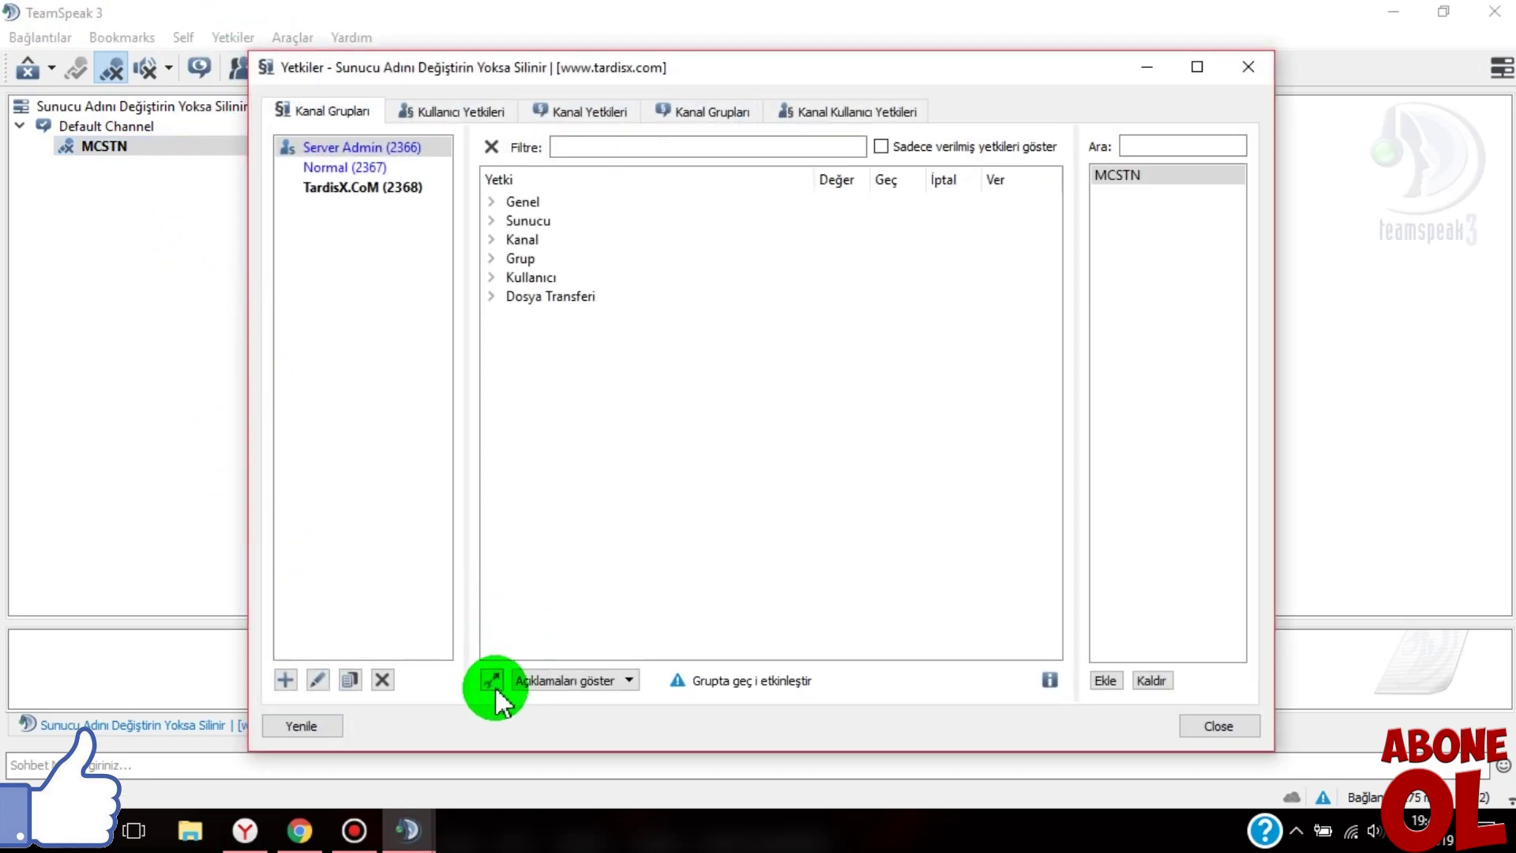
click(491, 680)
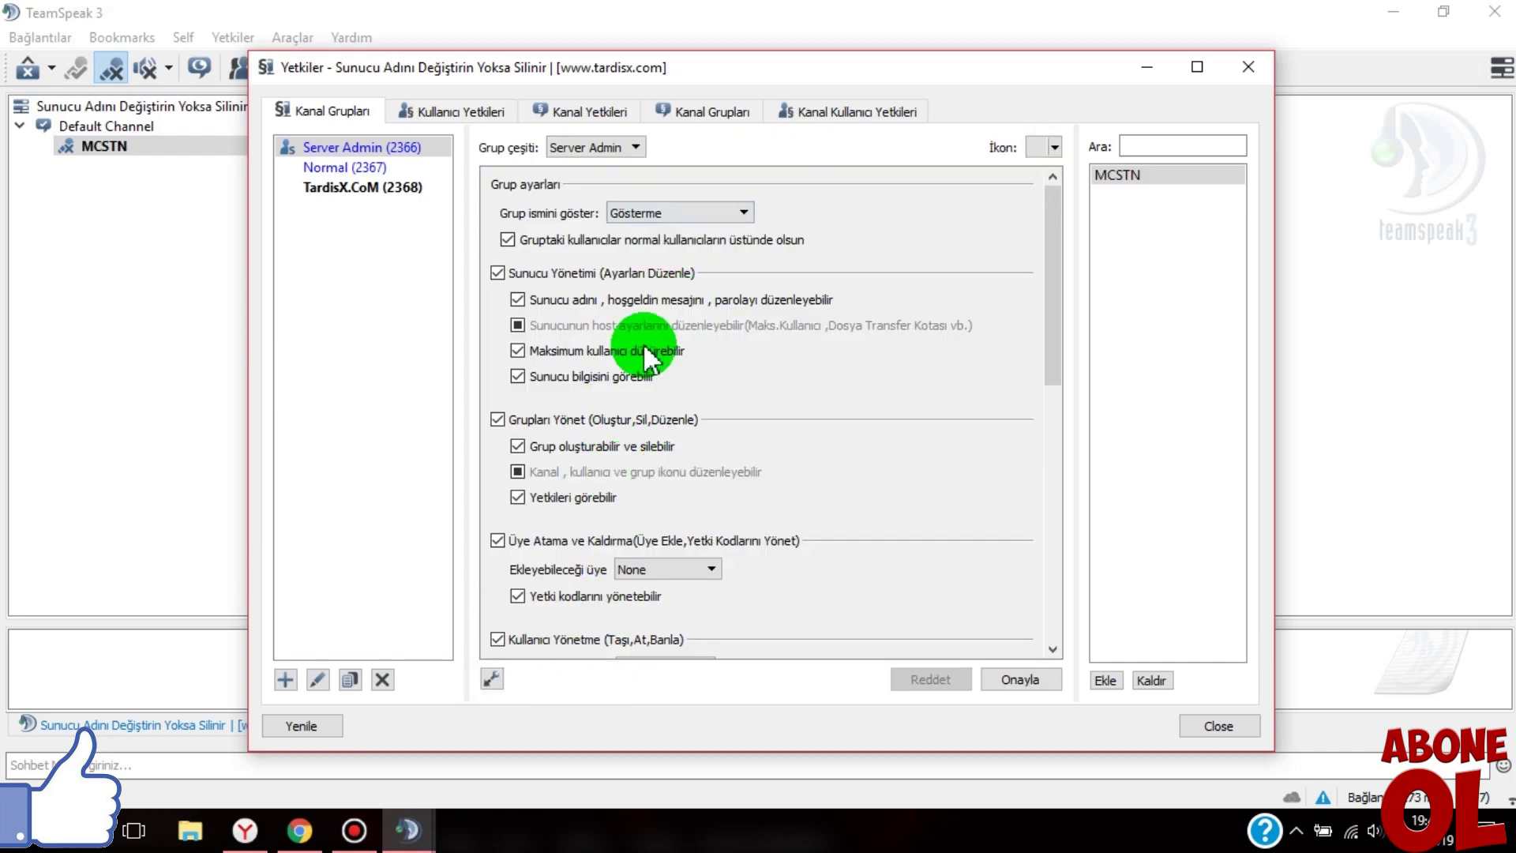
click(491, 679)
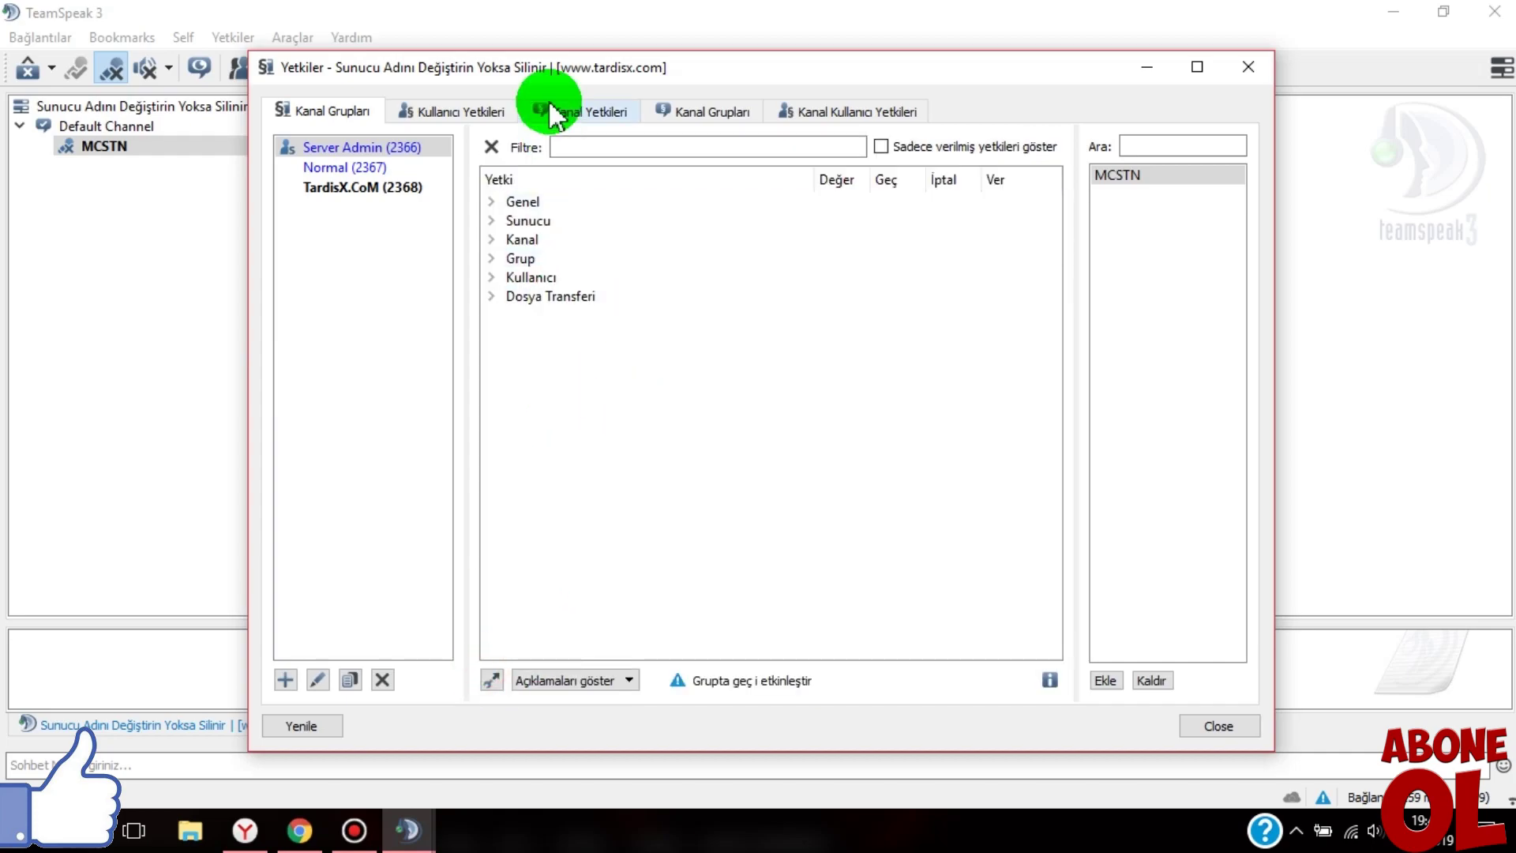
click(591, 147)
text(ban)
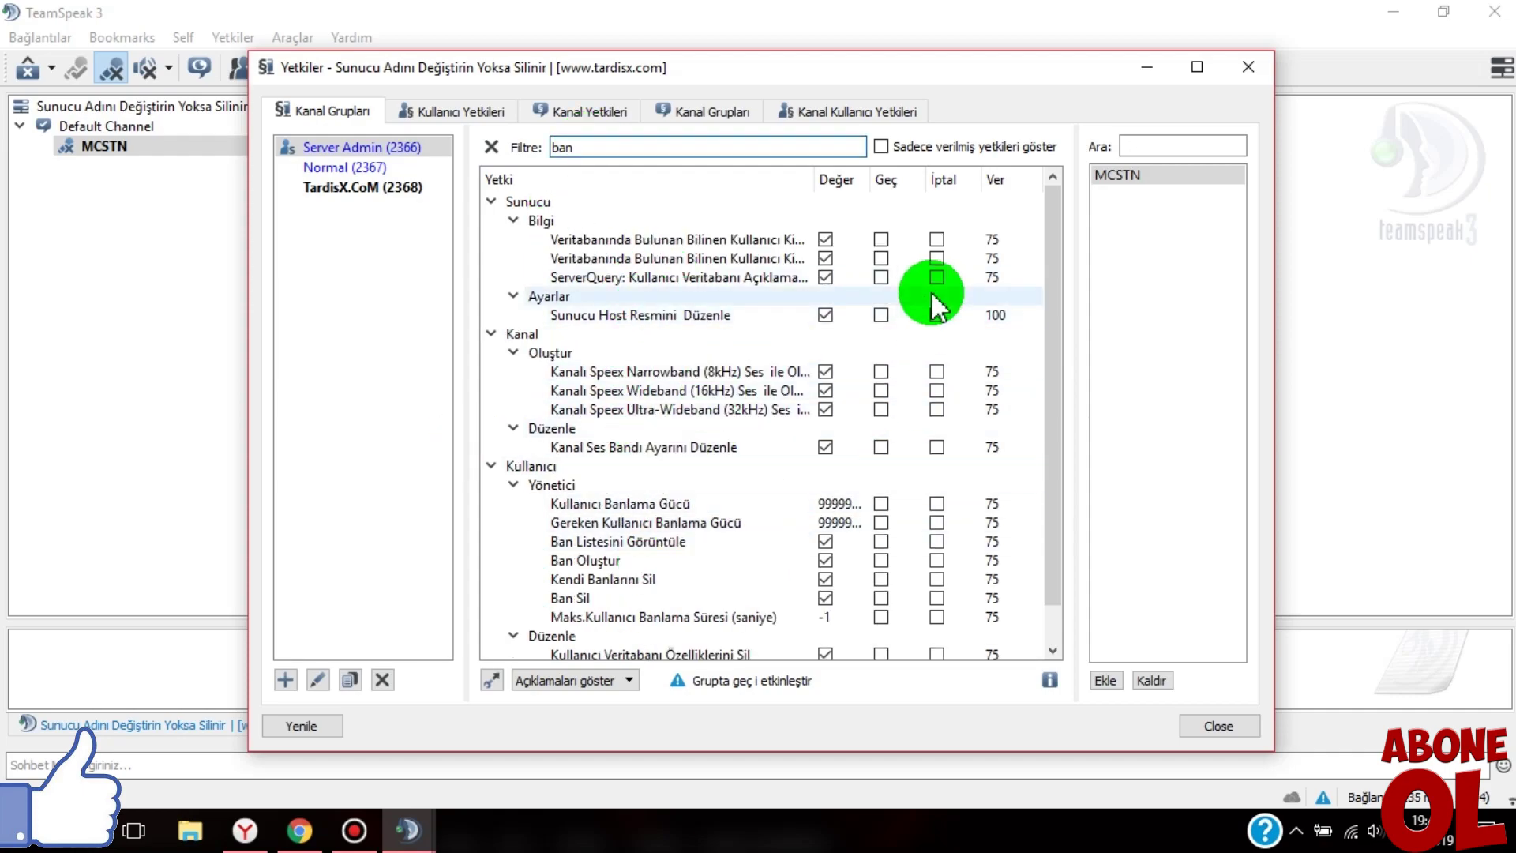
mouse_move(1054, 371)
mouse_down()
mouse_move(1052, 463)
mouse_move(1059, 378)
mouse_up()
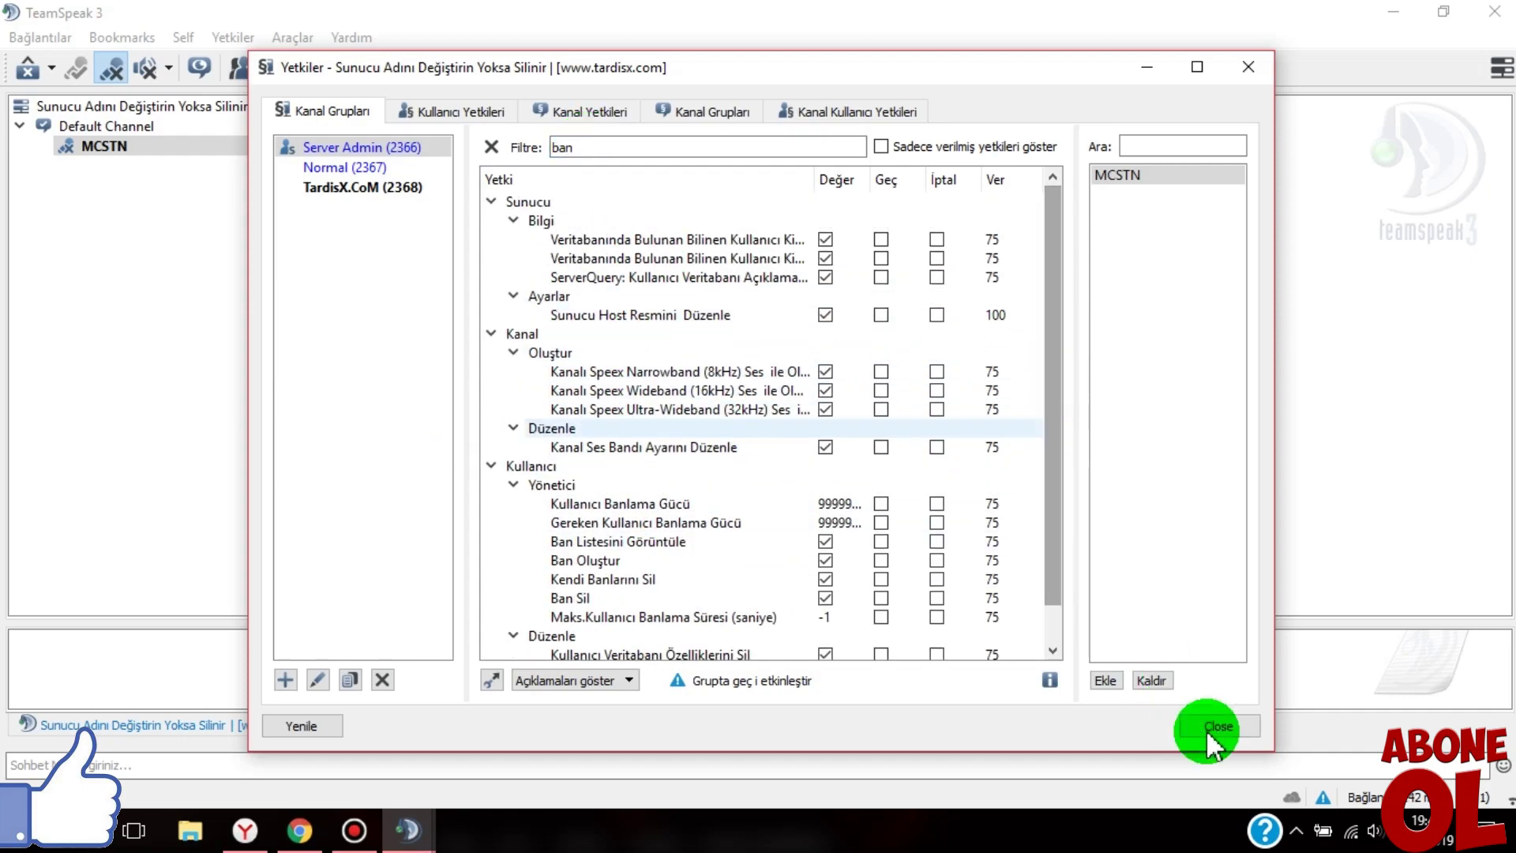
click(1210, 724)
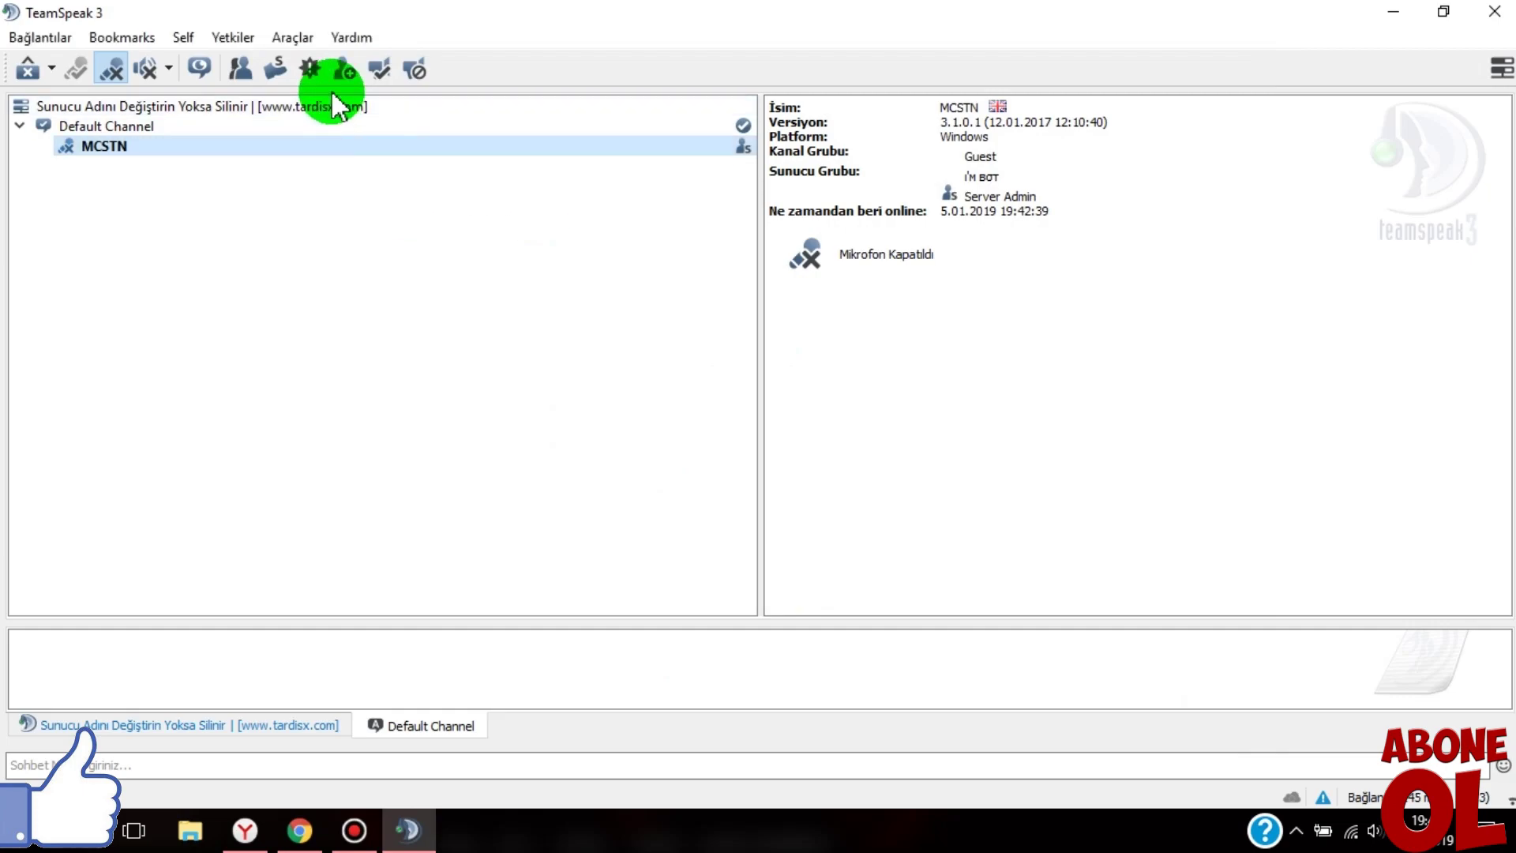
- Open the server's edit settings and set the server name to Armageddon
click(255, 108)
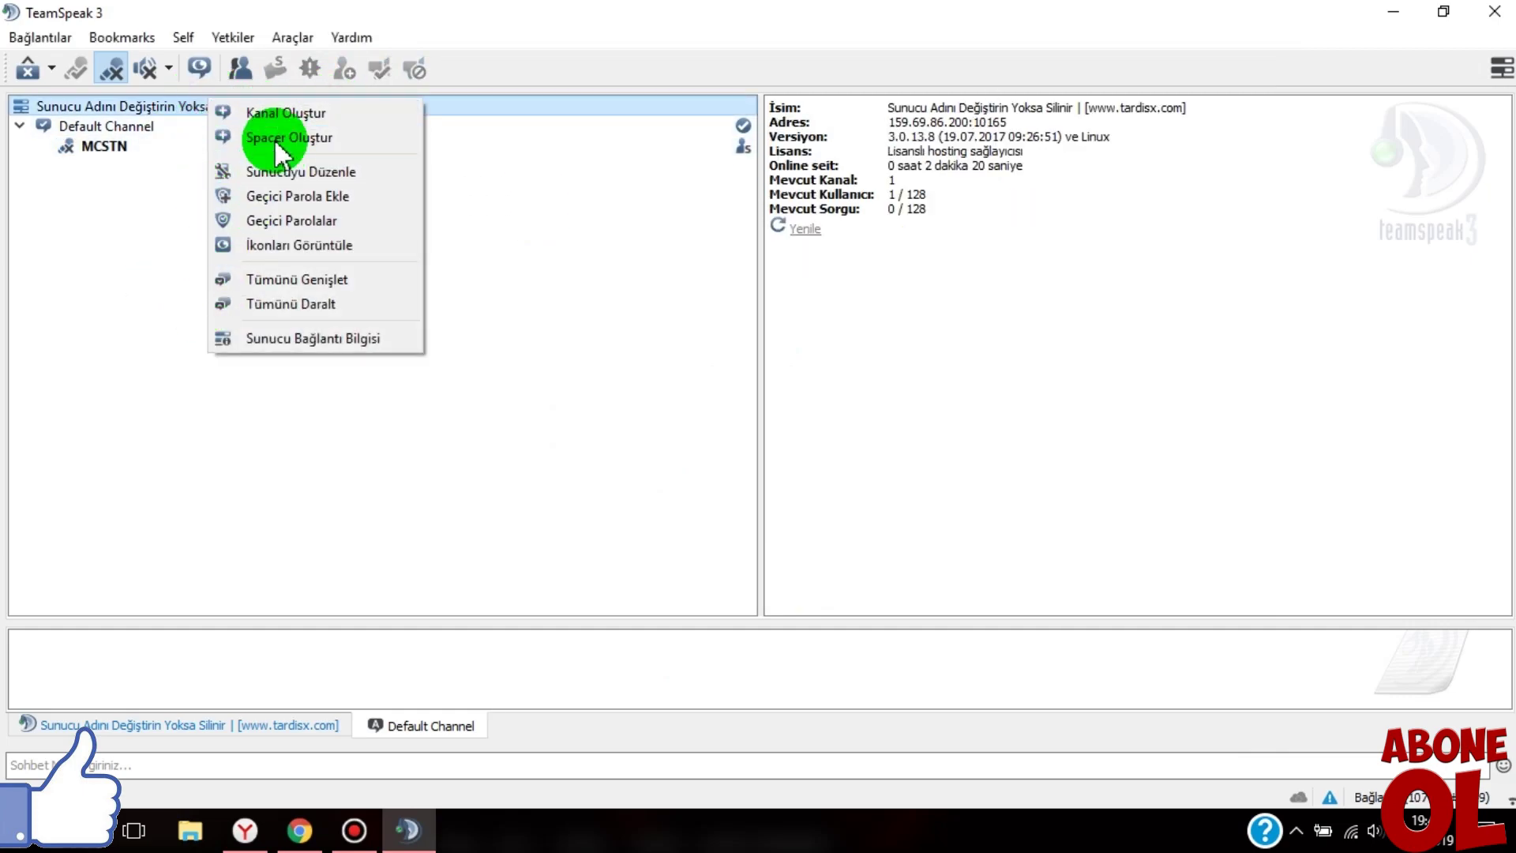
click(265, 174)
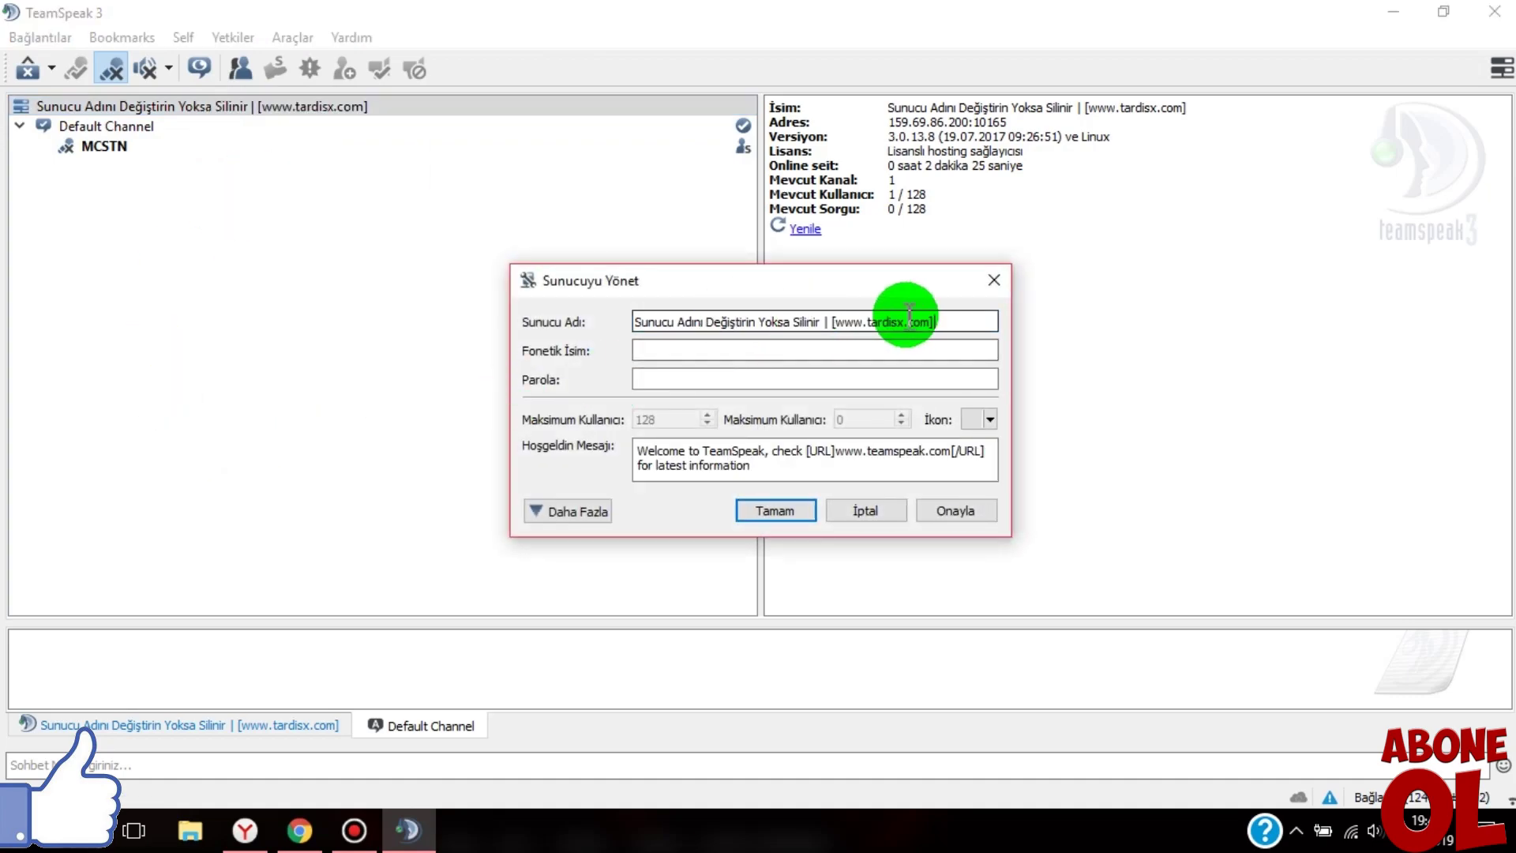
drag(975, 321, 554, 326)
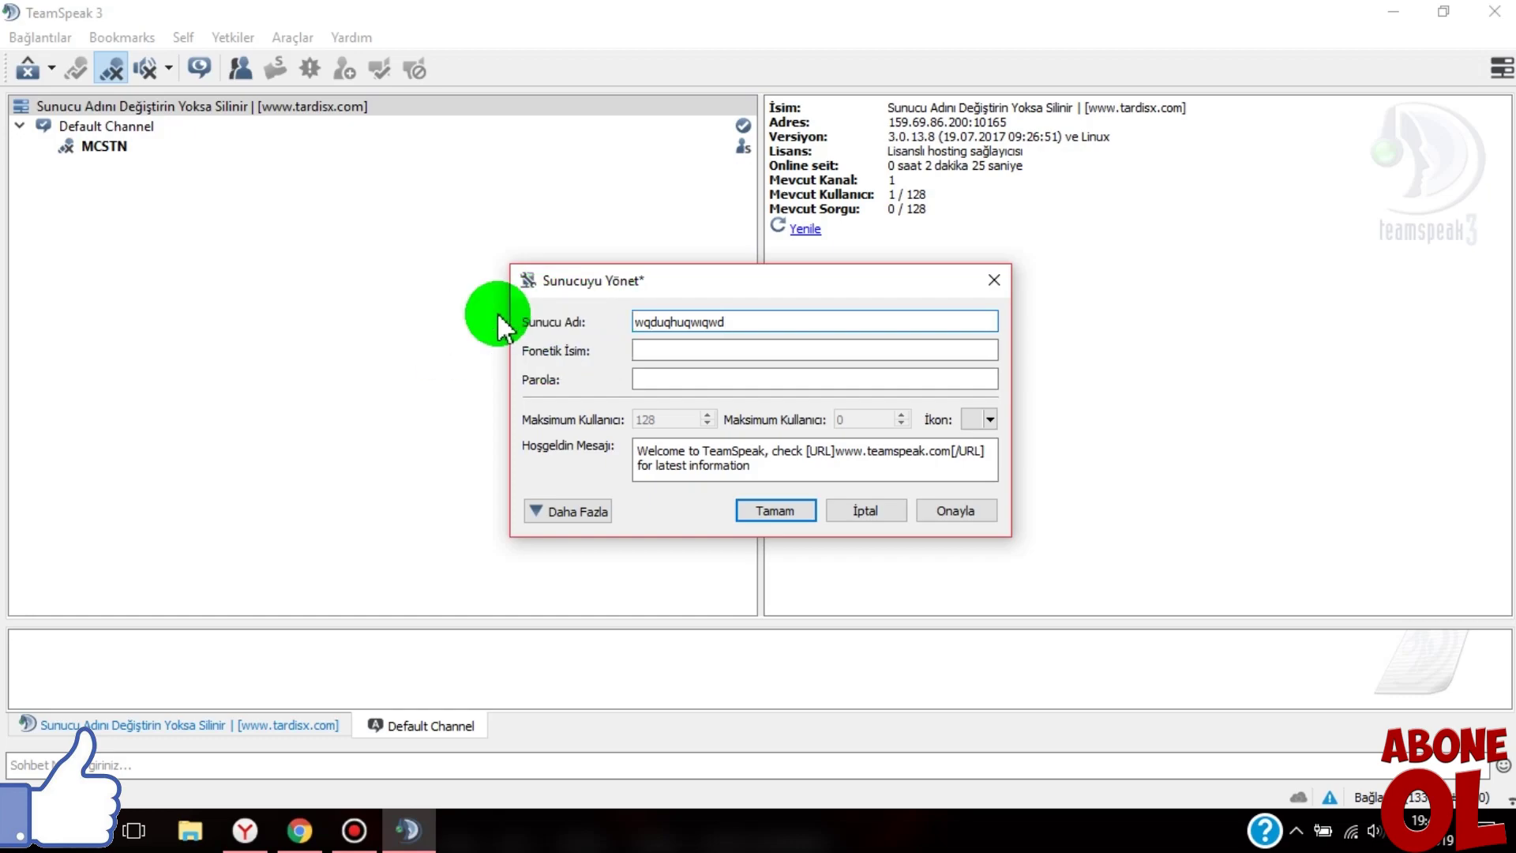
drag(636, 321, 790, 318)
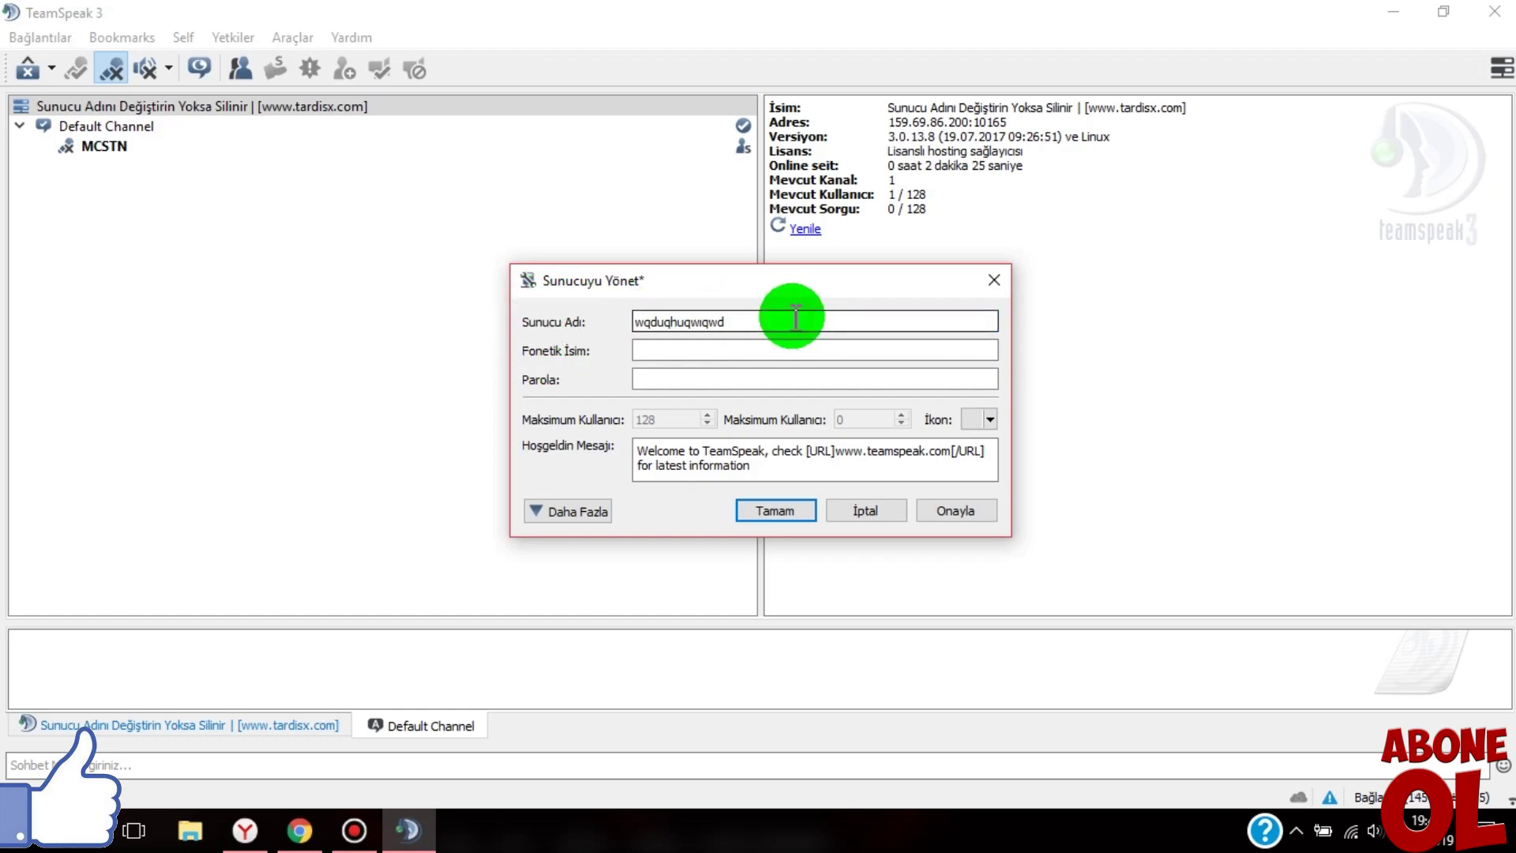
click(795, 318)
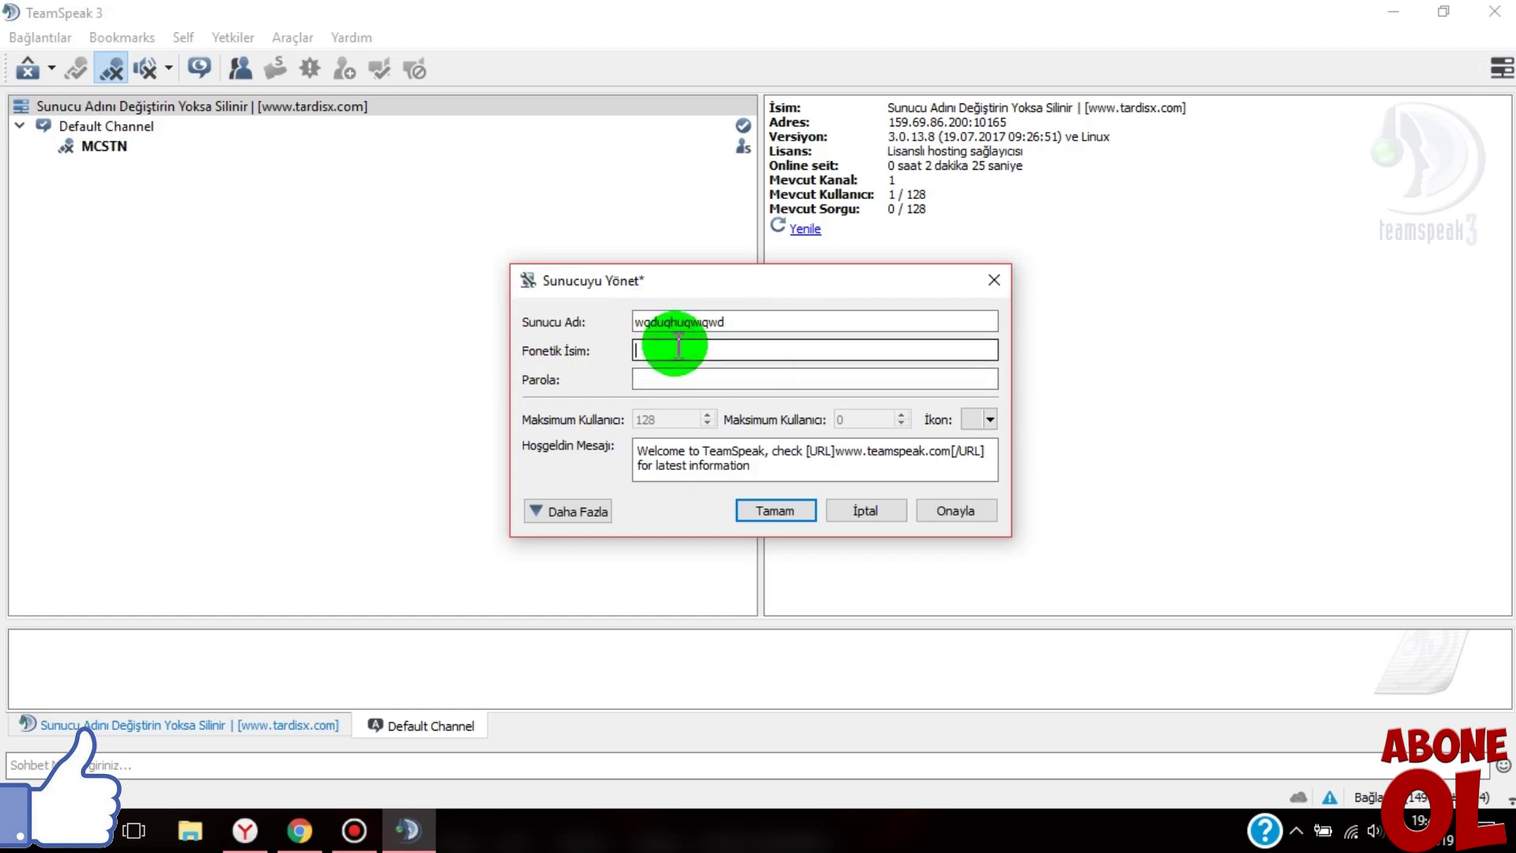
double_click(761, 320)
key(ctrl+c)
- Set the phonetic name to Armageddon, copied from the server name field
click(667, 347)
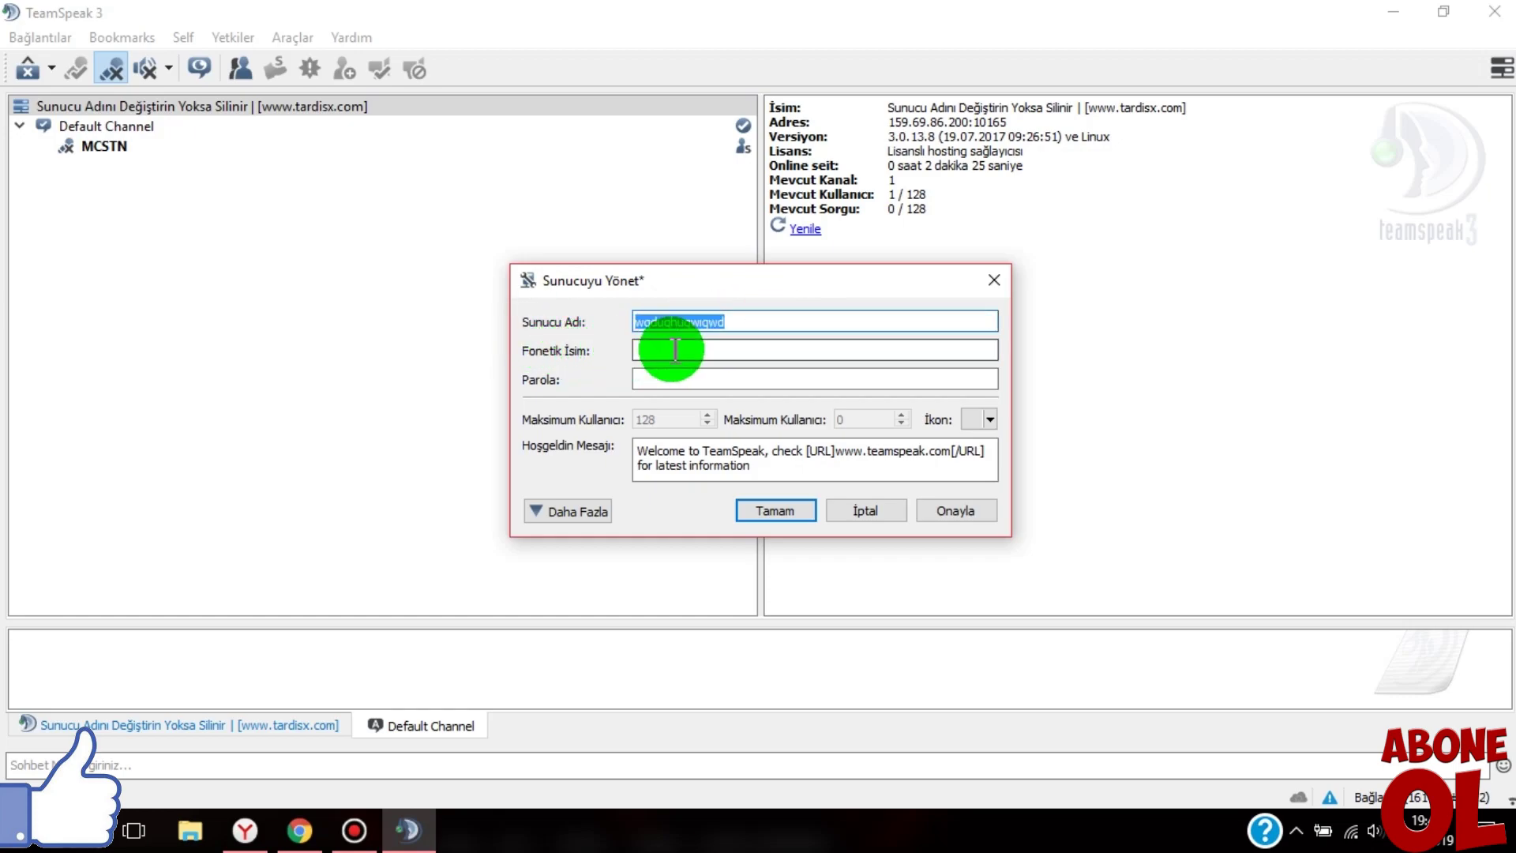
key(ctrl+v)
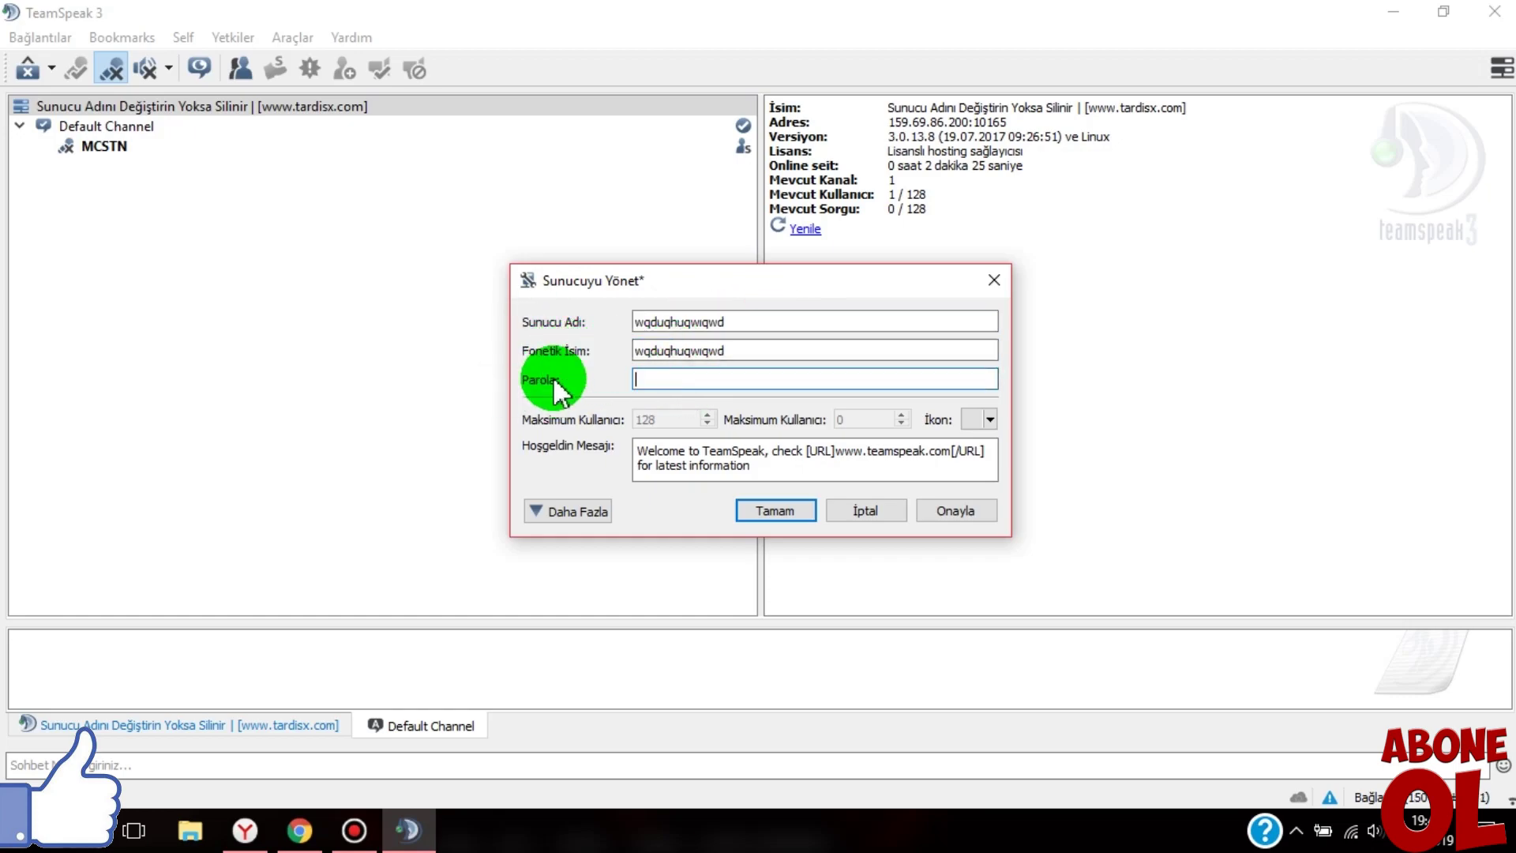
text(•••••••••)
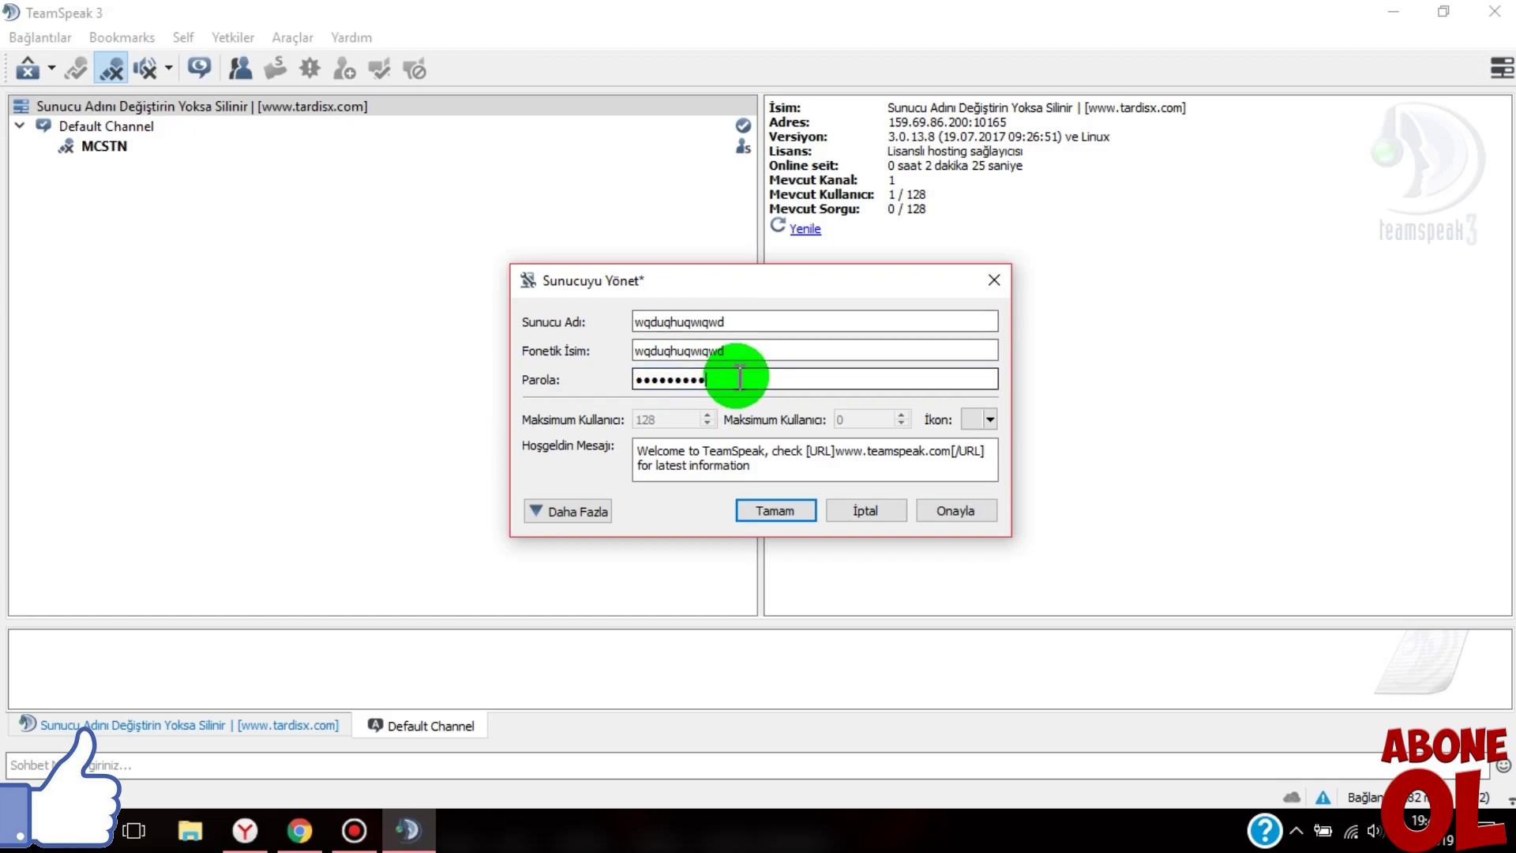
key(ctrl+a)
drag(724, 348, 573, 332)
key(BackSpace)
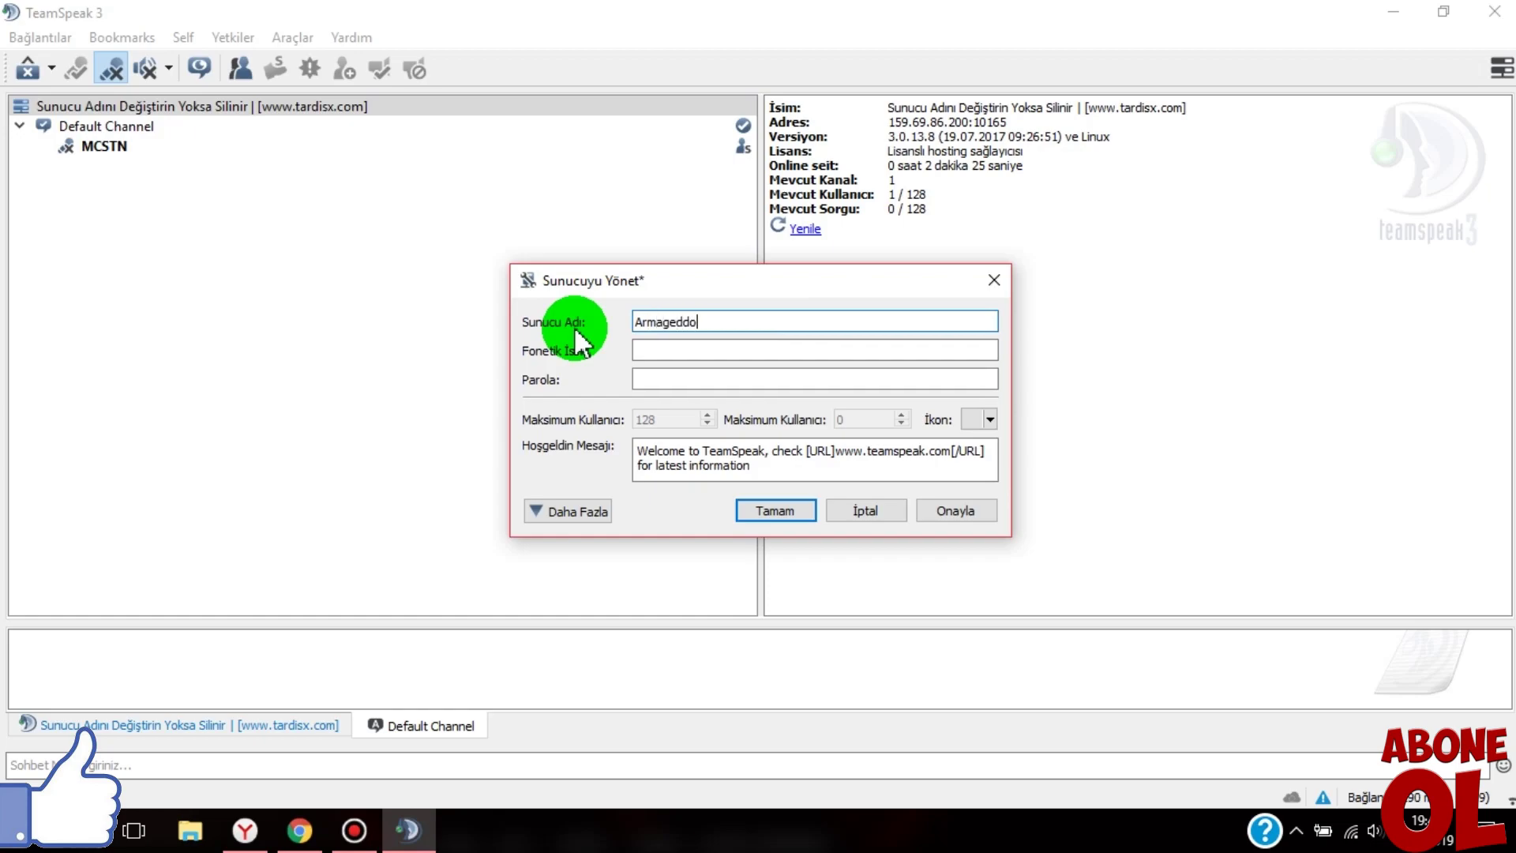
drag(712, 320, 557, 314)
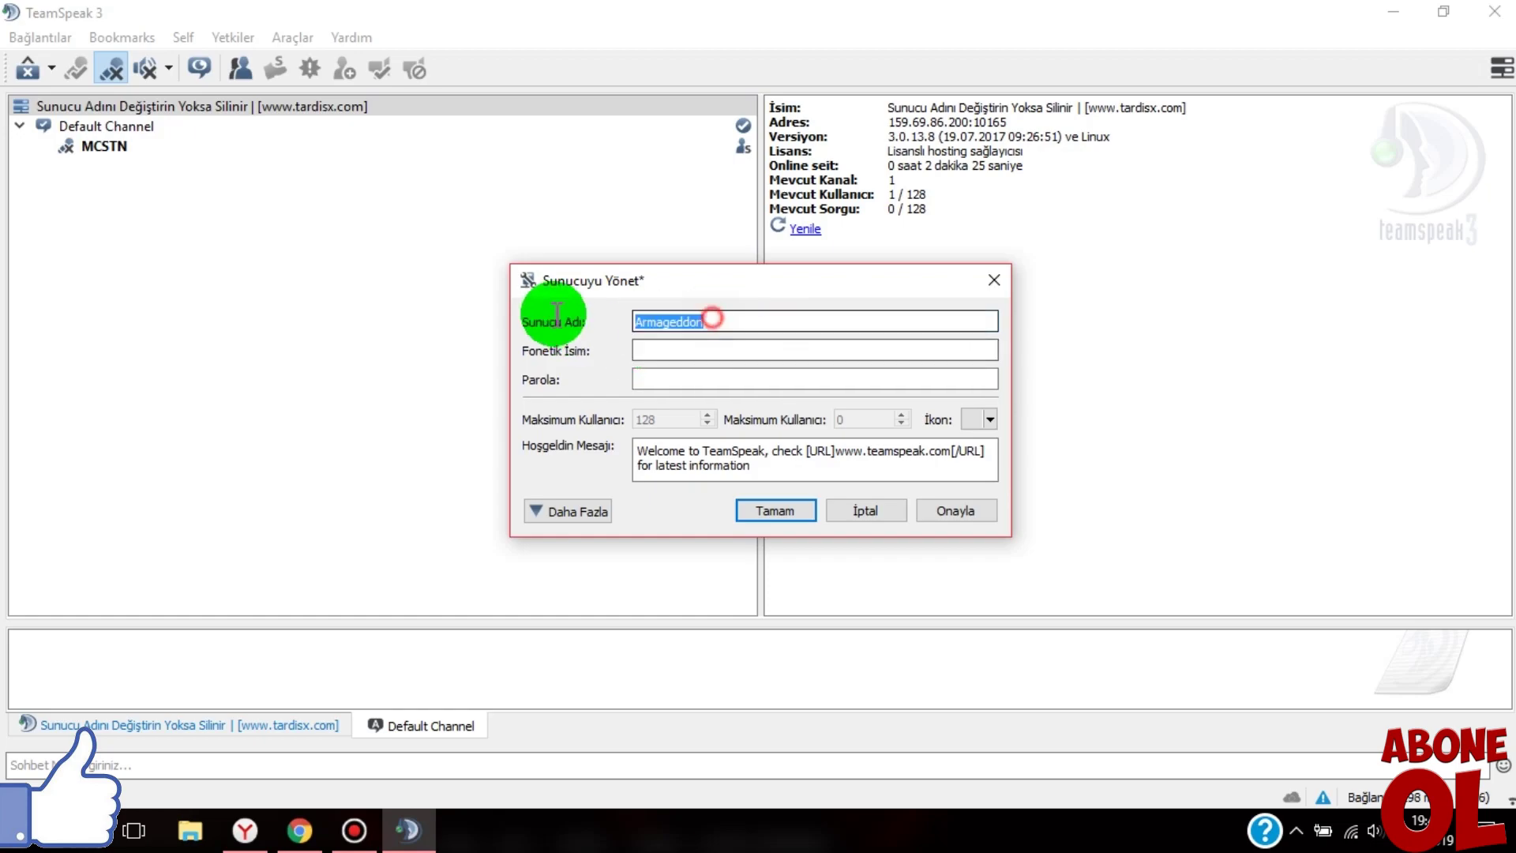
key(ctrl+c)
click(649, 351)
key(ctrl+v)
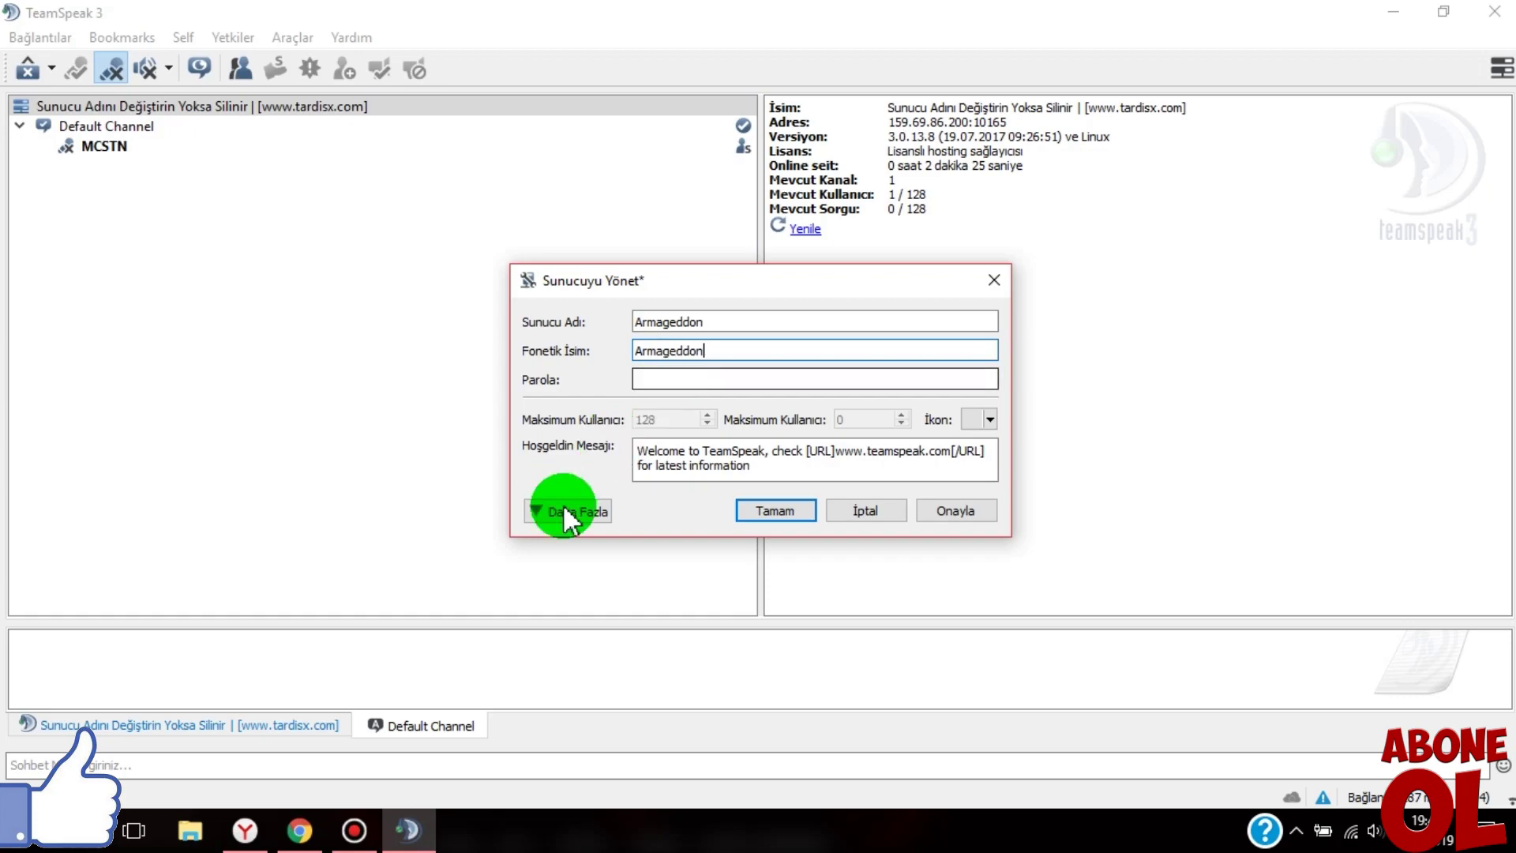
- Replace the welcome message with 'FARKETMEZ BURA :D' and confirm the server settings
drag(766, 466, 543, 442)
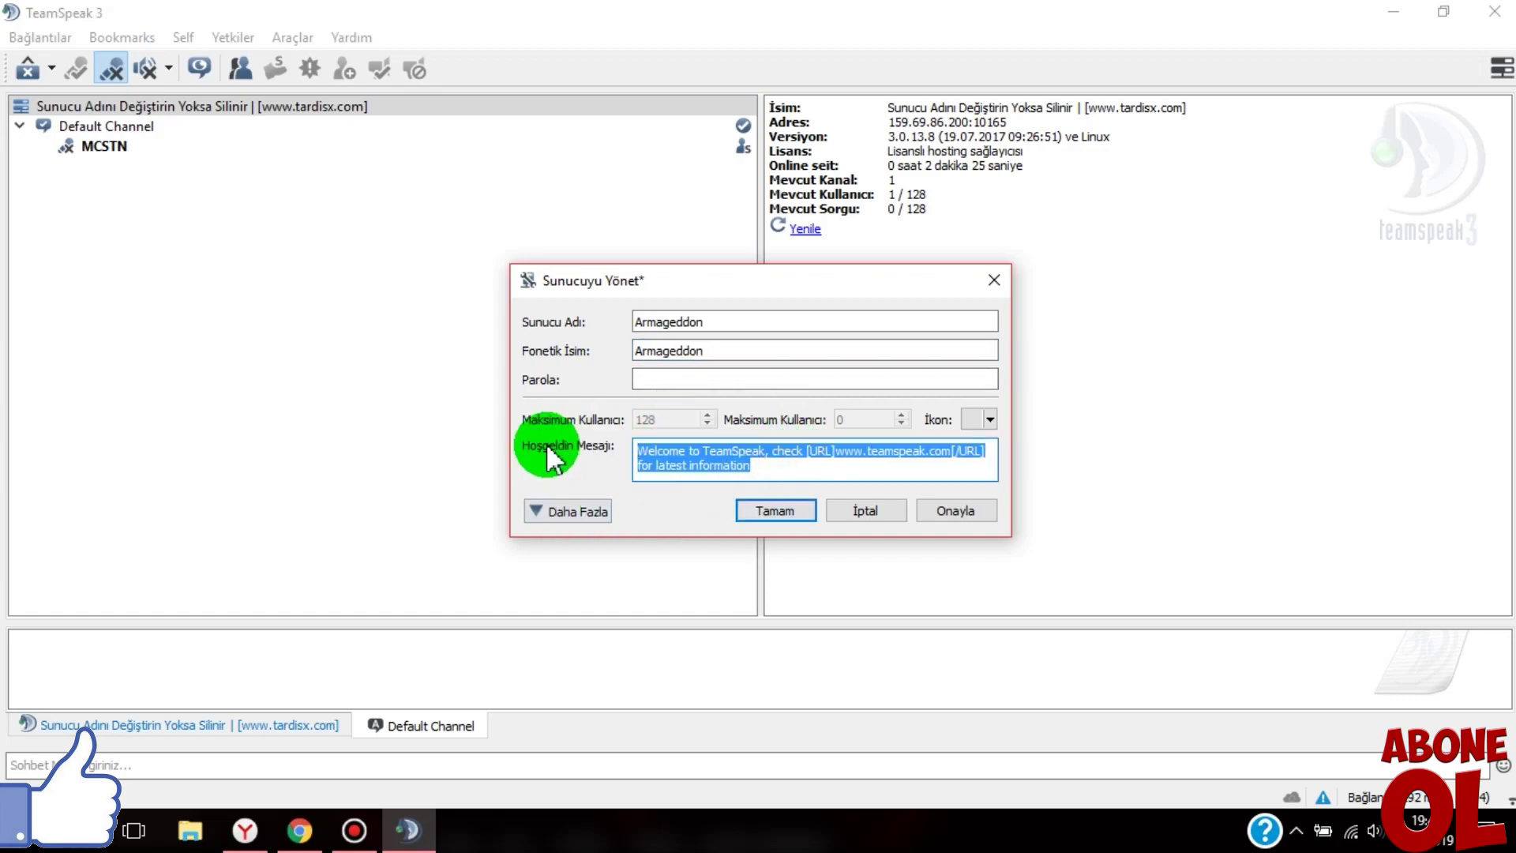
key(BackSpace)
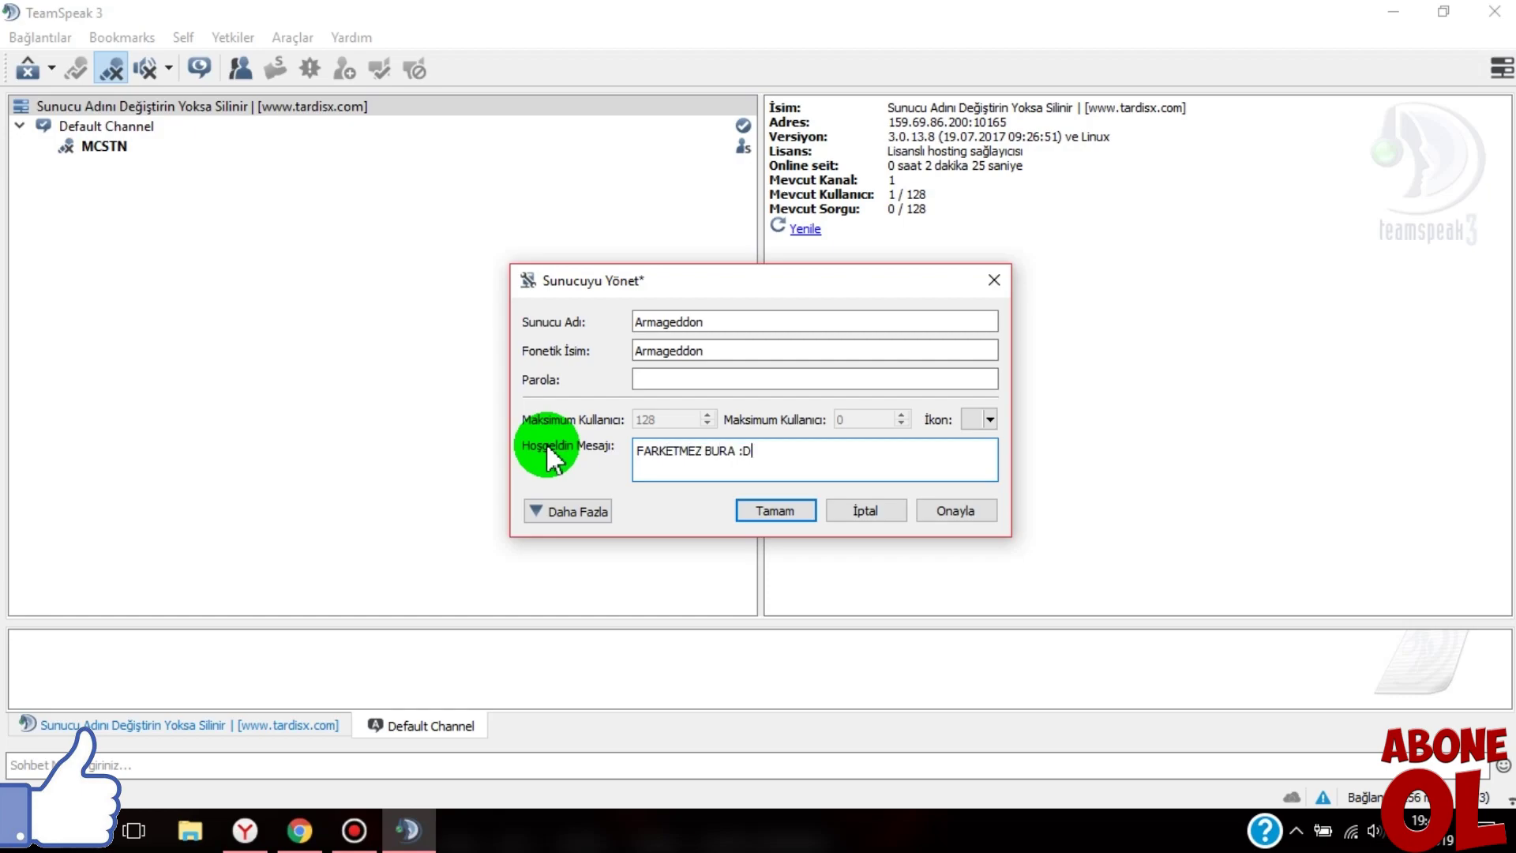
click(918, 521)
click(774, 512)
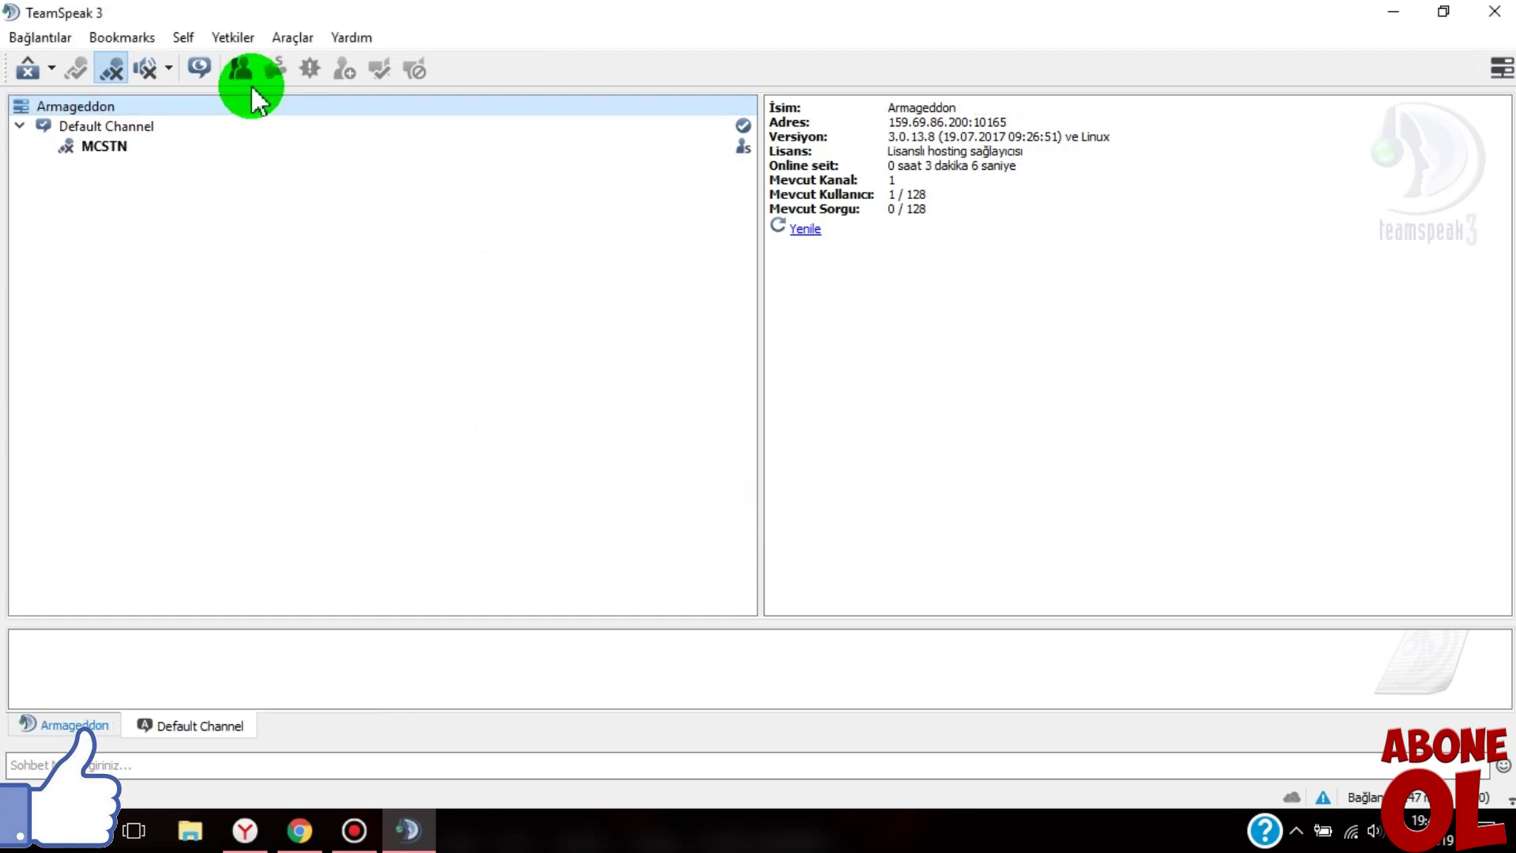
- Start creating a new channel named sadasdasd from the channel tree
click(107, 127)
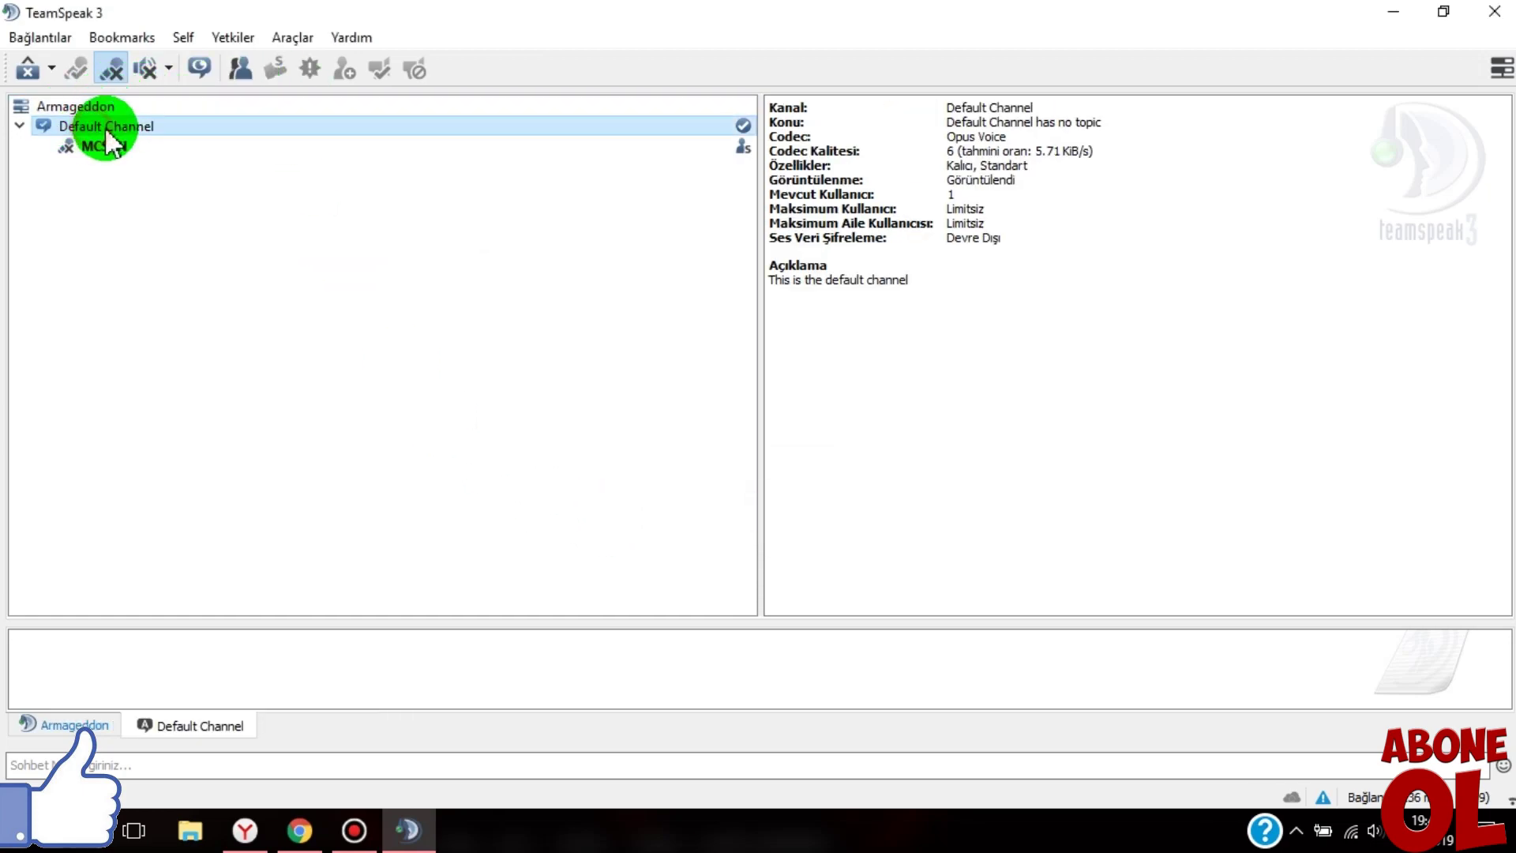
click(65, 727)
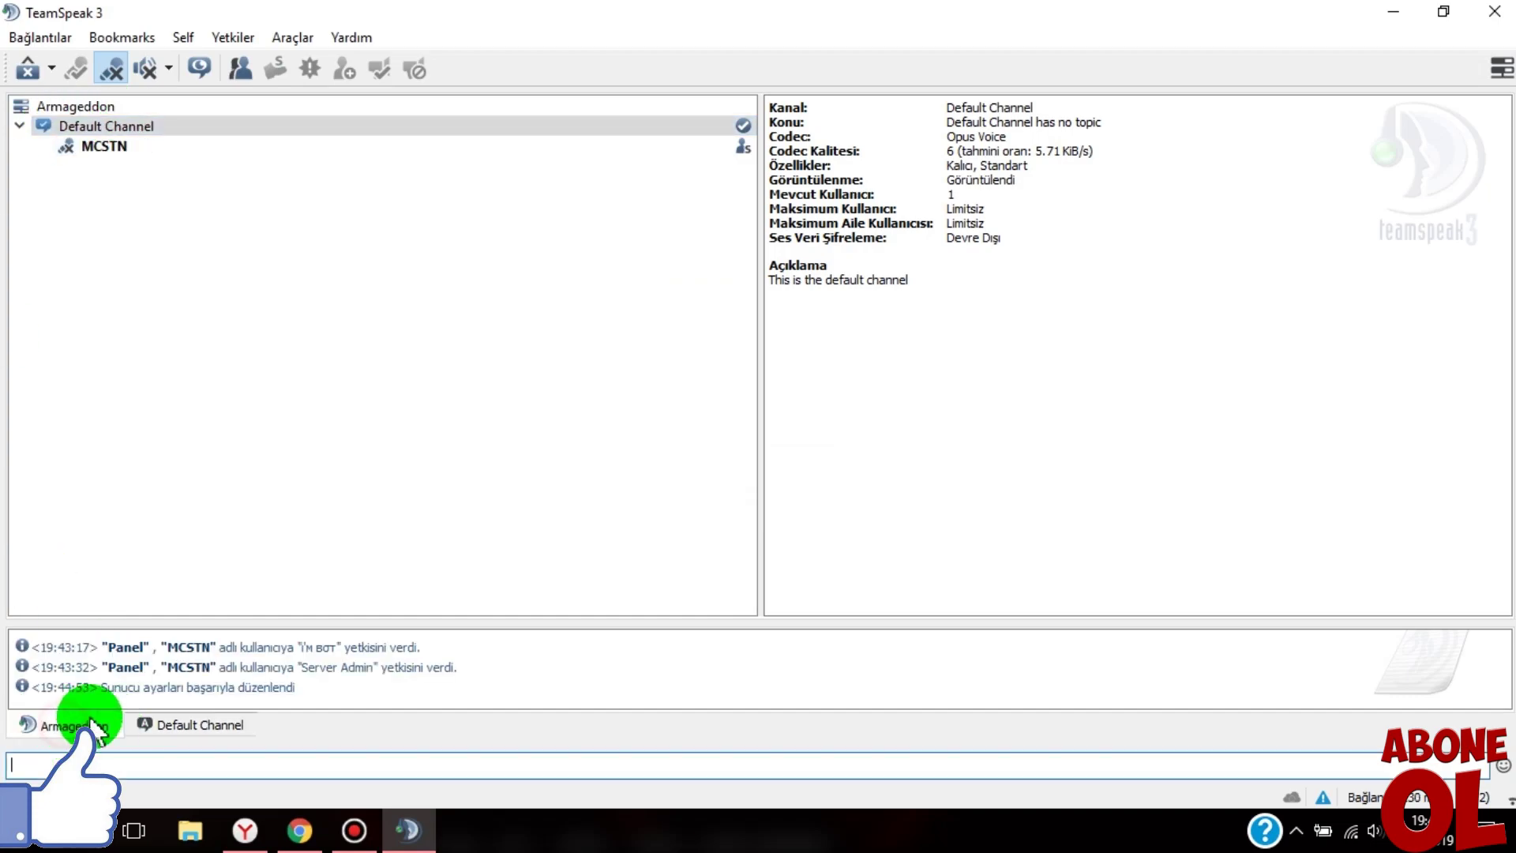
click(154, 725)
click(63, 126)
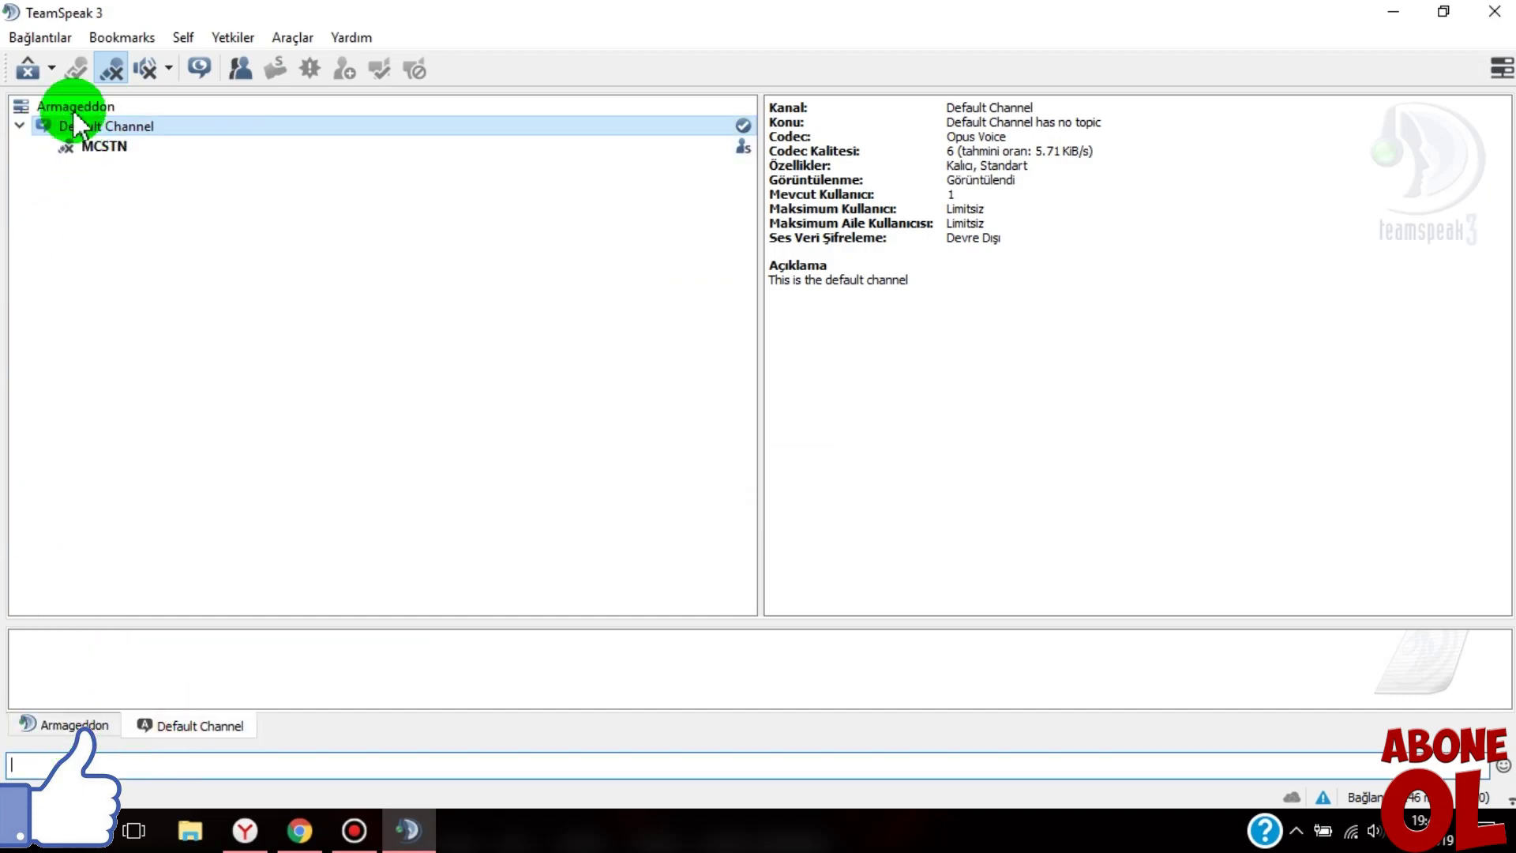
right_click(97, 242)
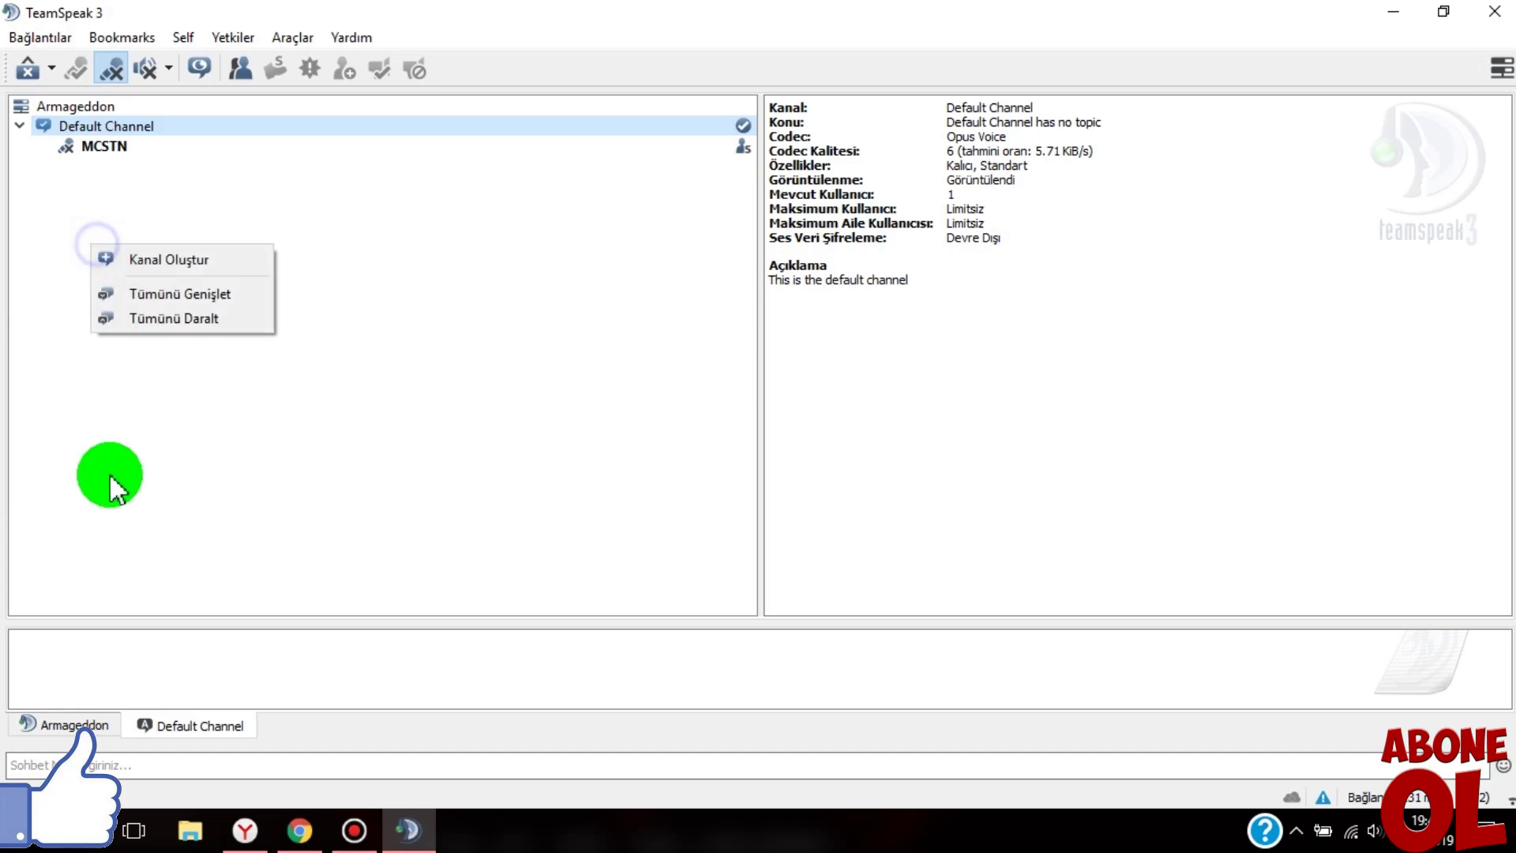
click(182, 267)
drag(687, 147, 535, 150)
text(sadasdasd)
- Give the channel a password, topic asdasd and a description
click(525, 221)
text(asdasd)
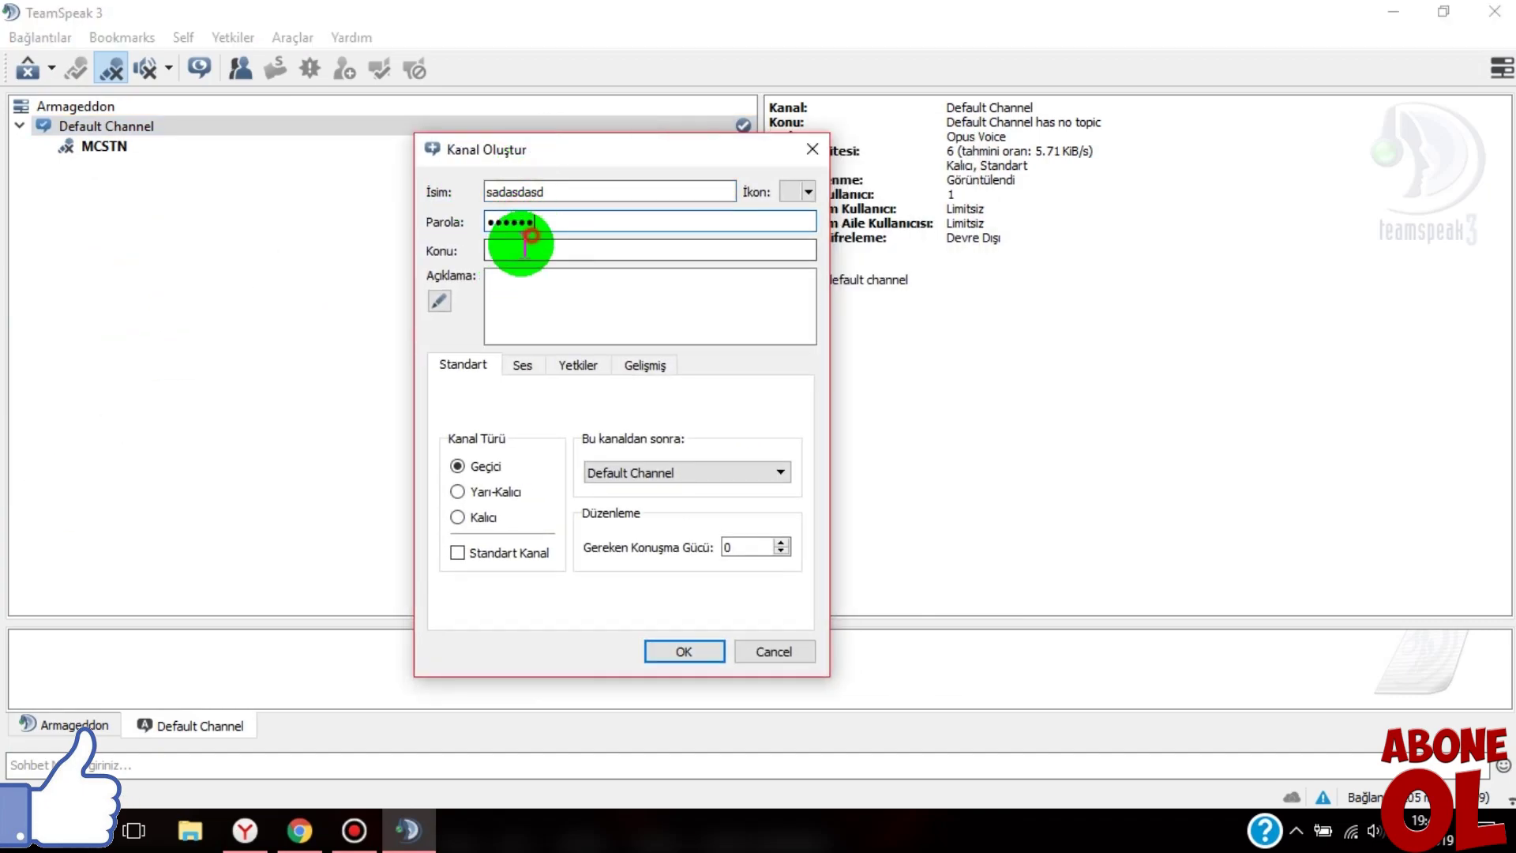
click(525, 249)
text(asdasd)
click(559, 304)
text(asdasd)
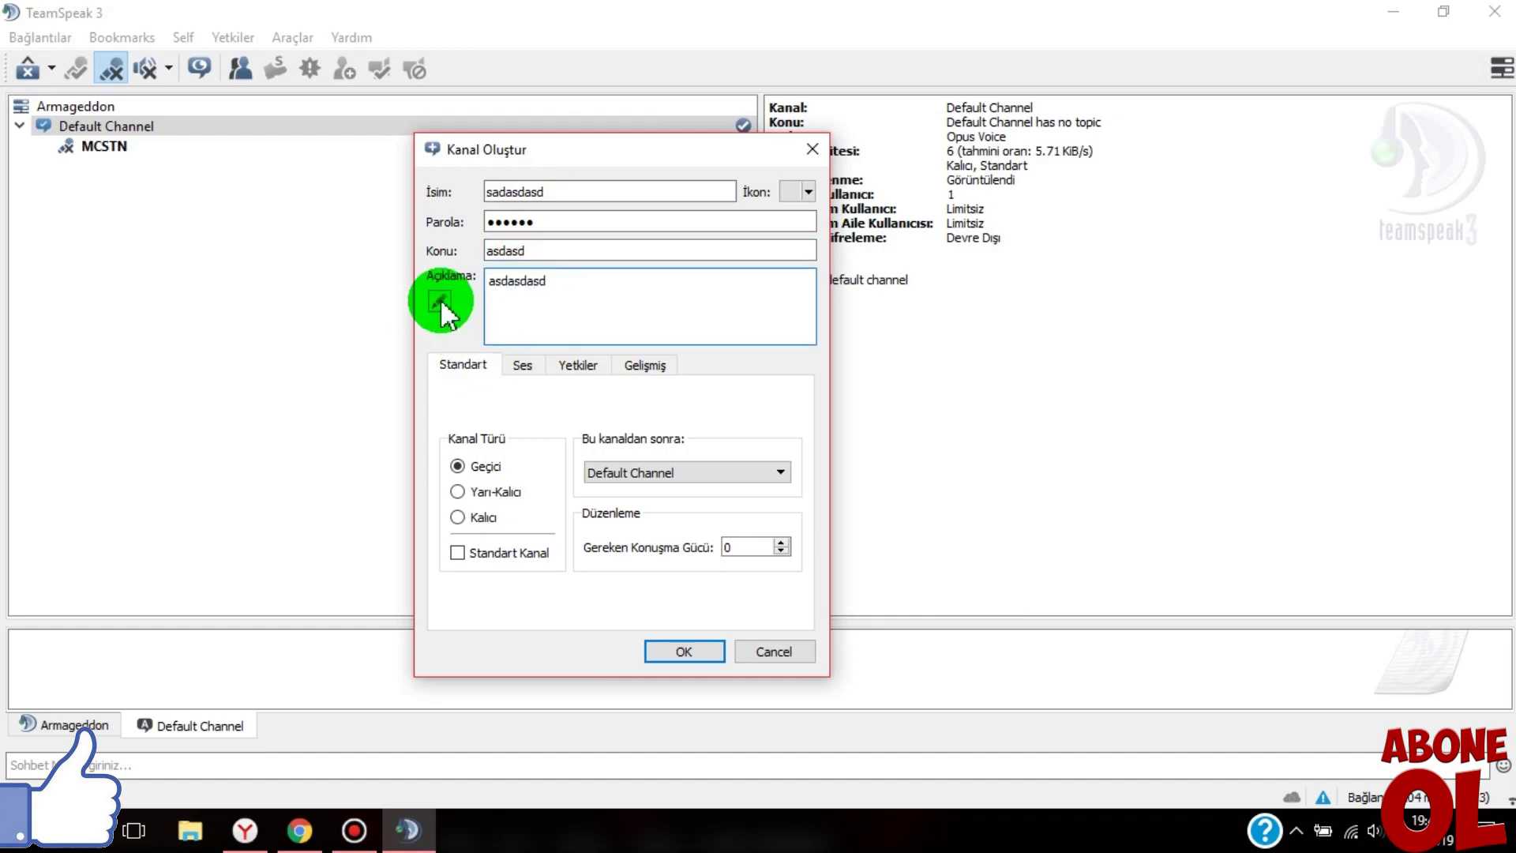
click(439, 303)
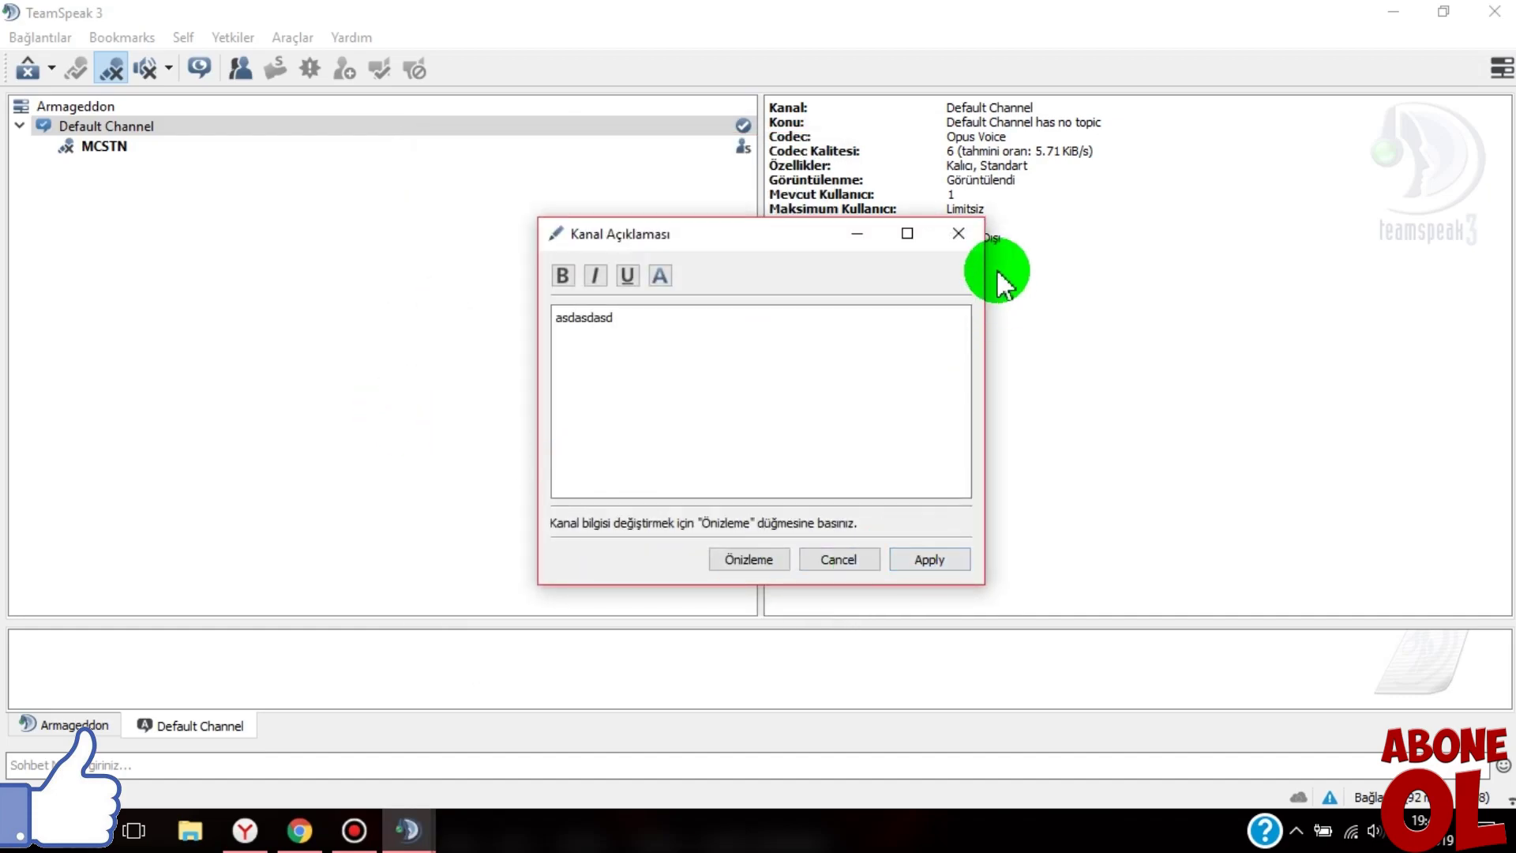
click(959, 231)
drag(689, 144, 408, 124)
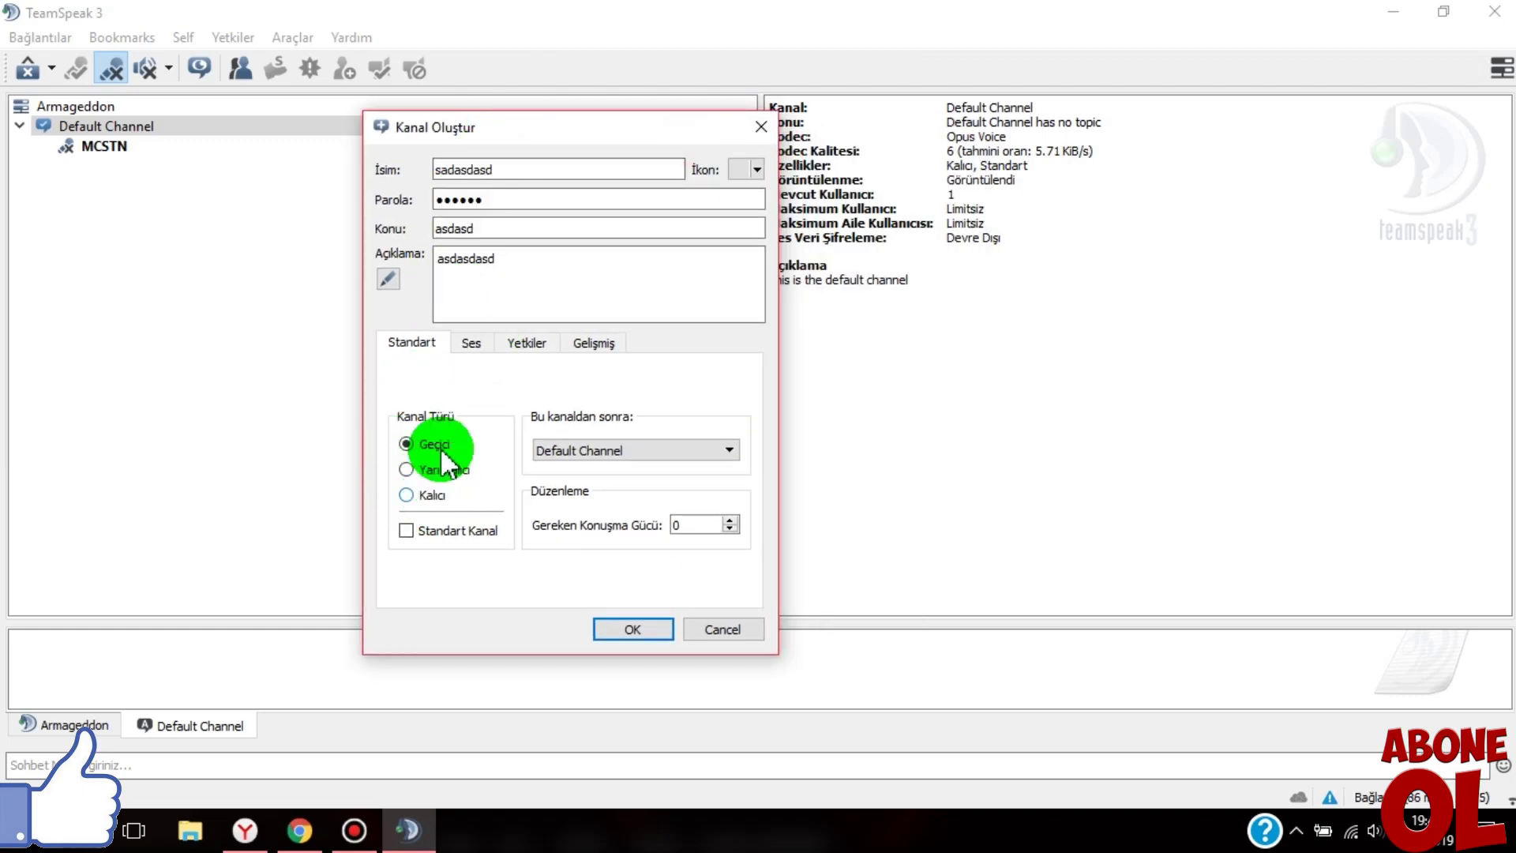
- Place it after Default Channel as non-default, re-enter the password, and set required talk power 10
click(588, 450)
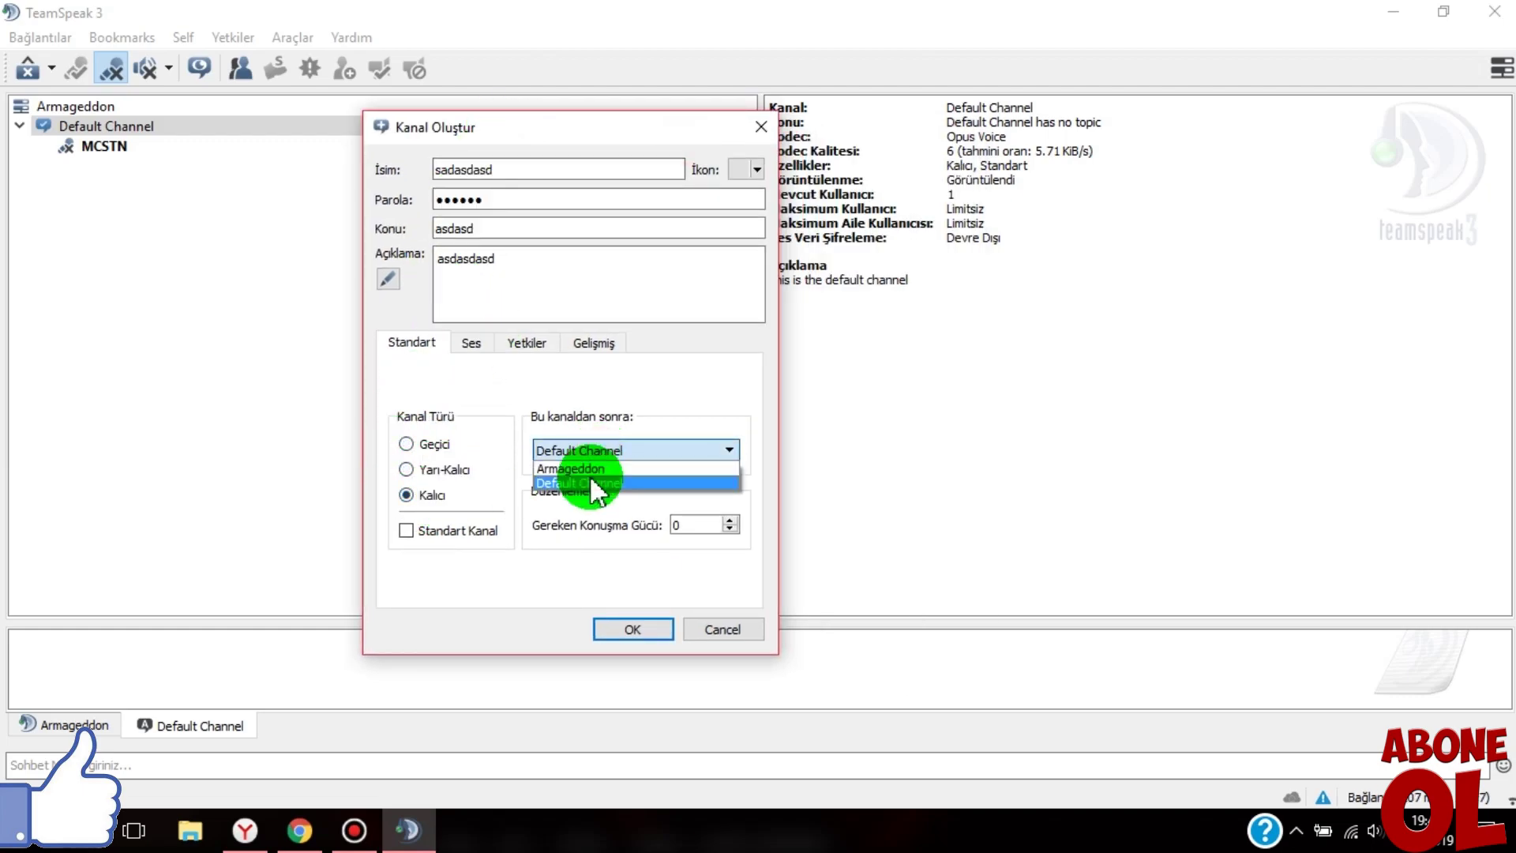
click(591, 483)
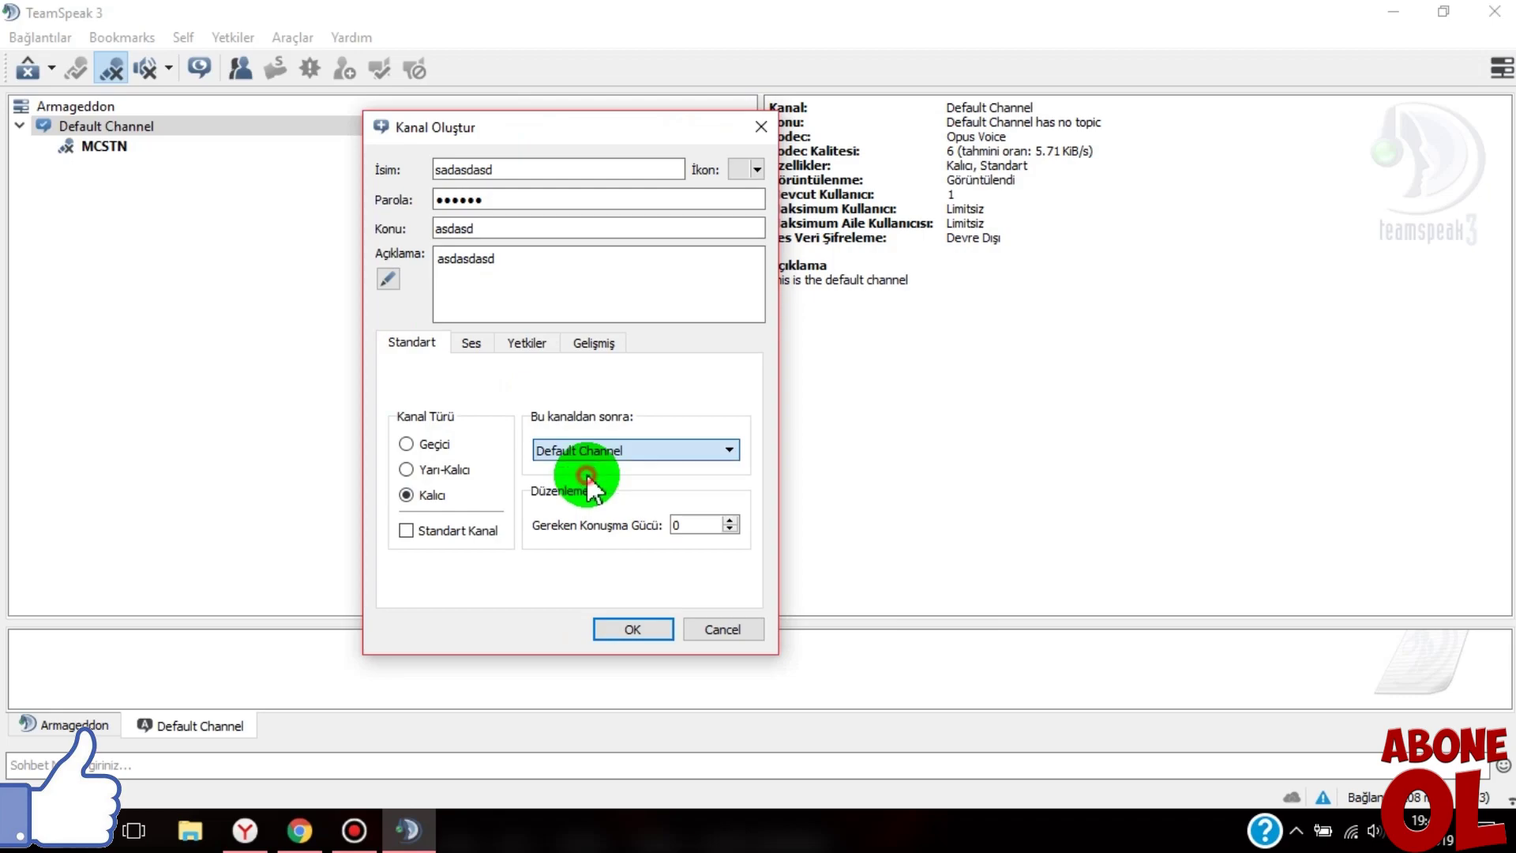
click(440, 540)
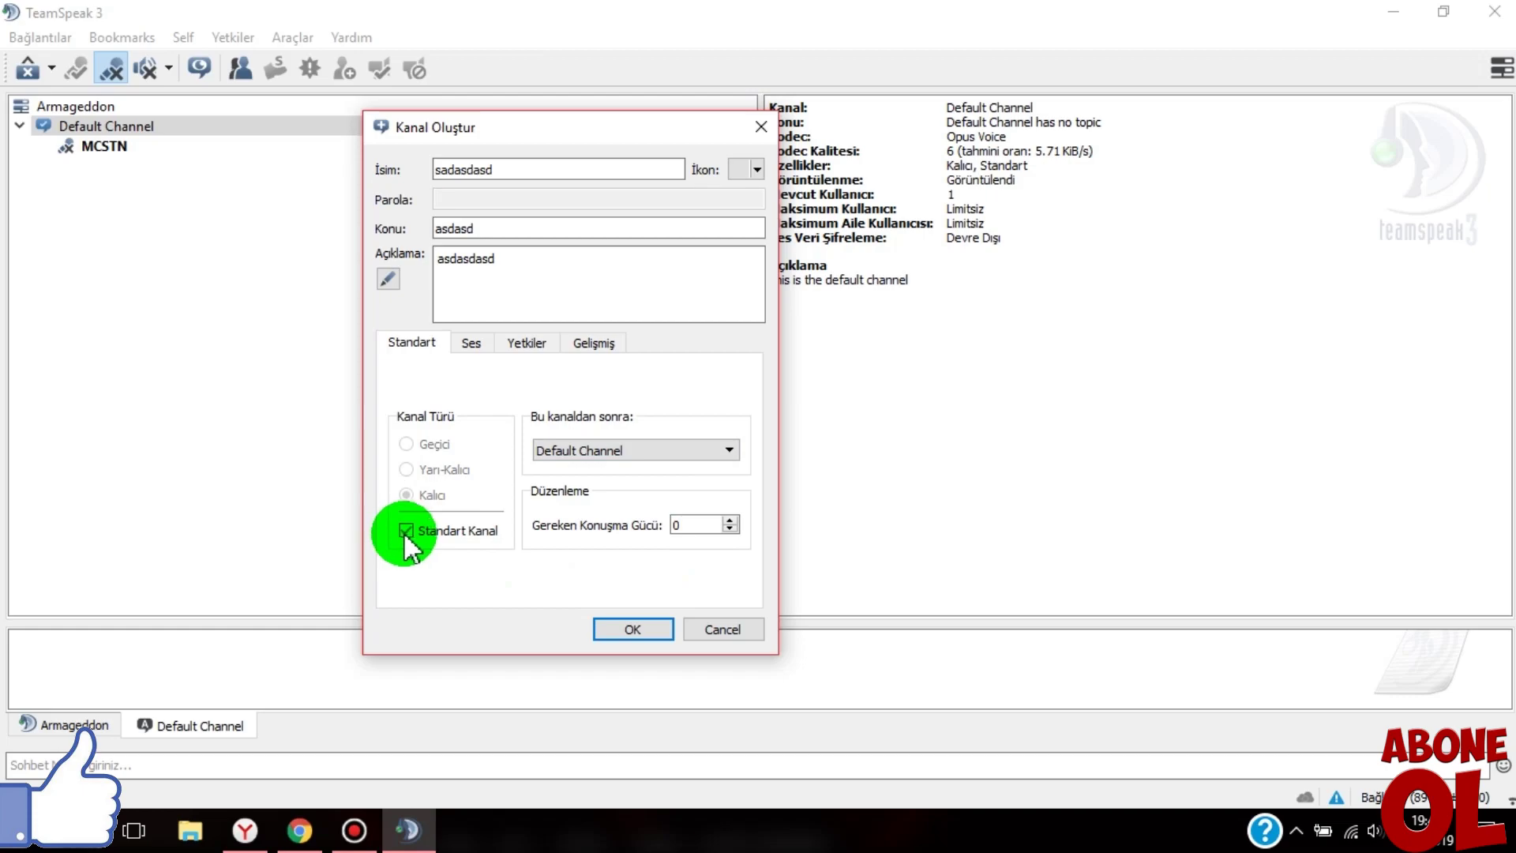
click(405, 530)
click(434, 204)
text(asdasdasdasdas)
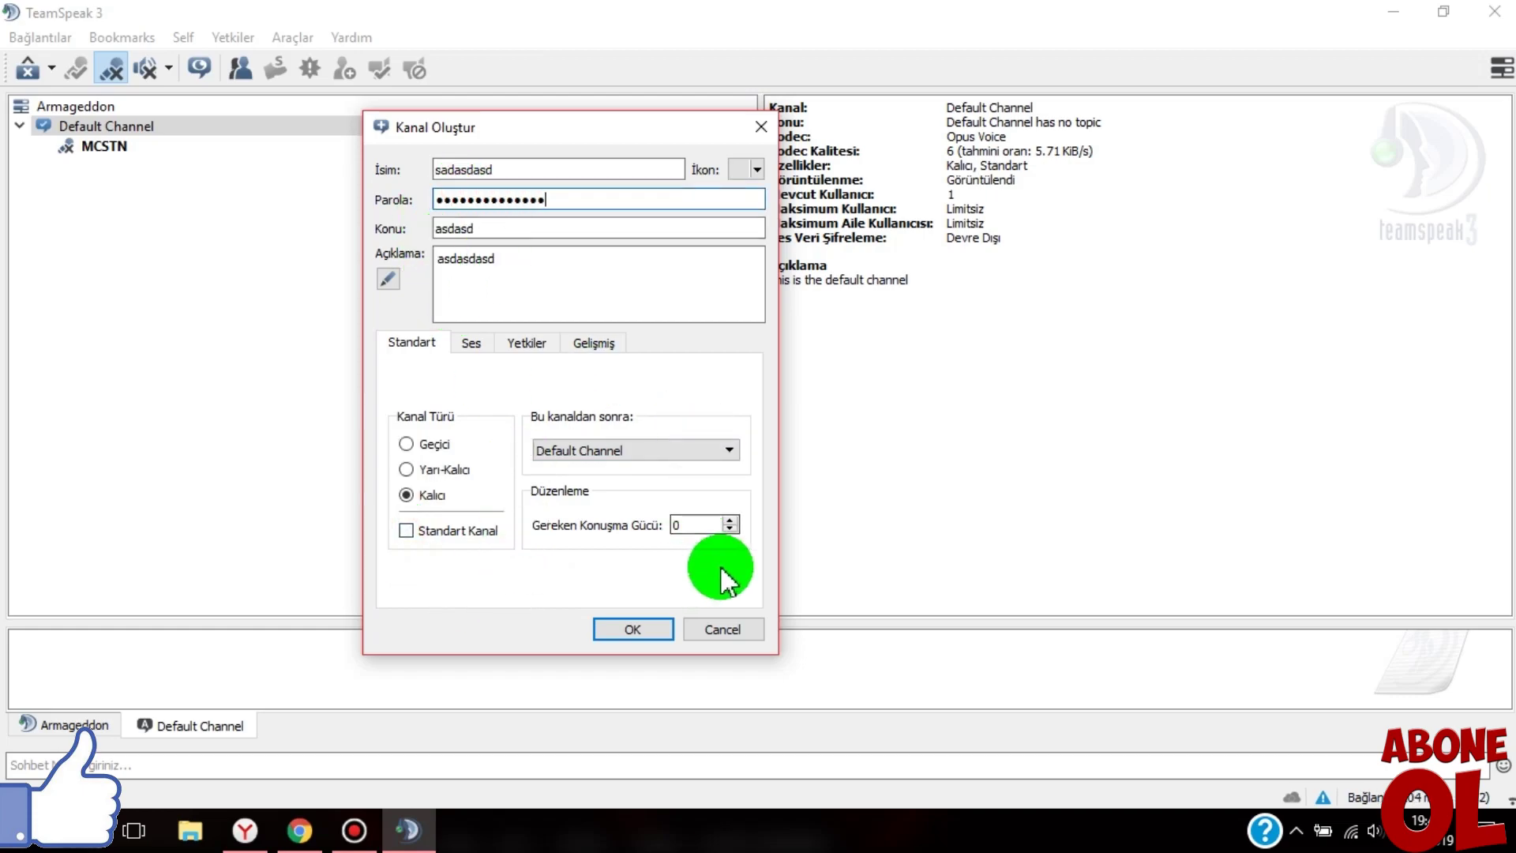
click(703, 523)
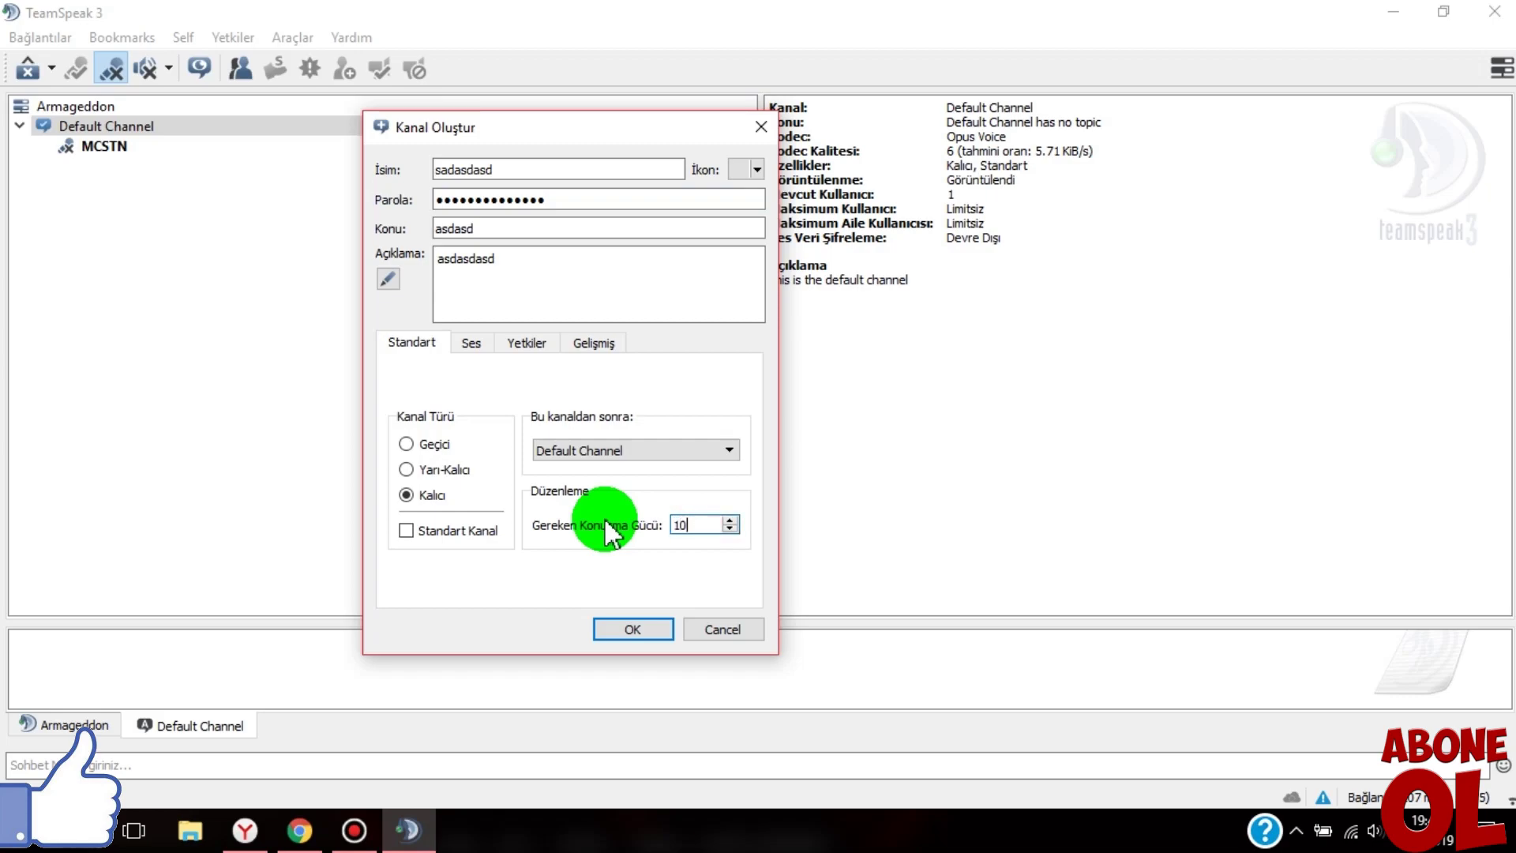
- Set the channel's join power to 14 and its edit, delete and rename powers to 100
click(474, 342)
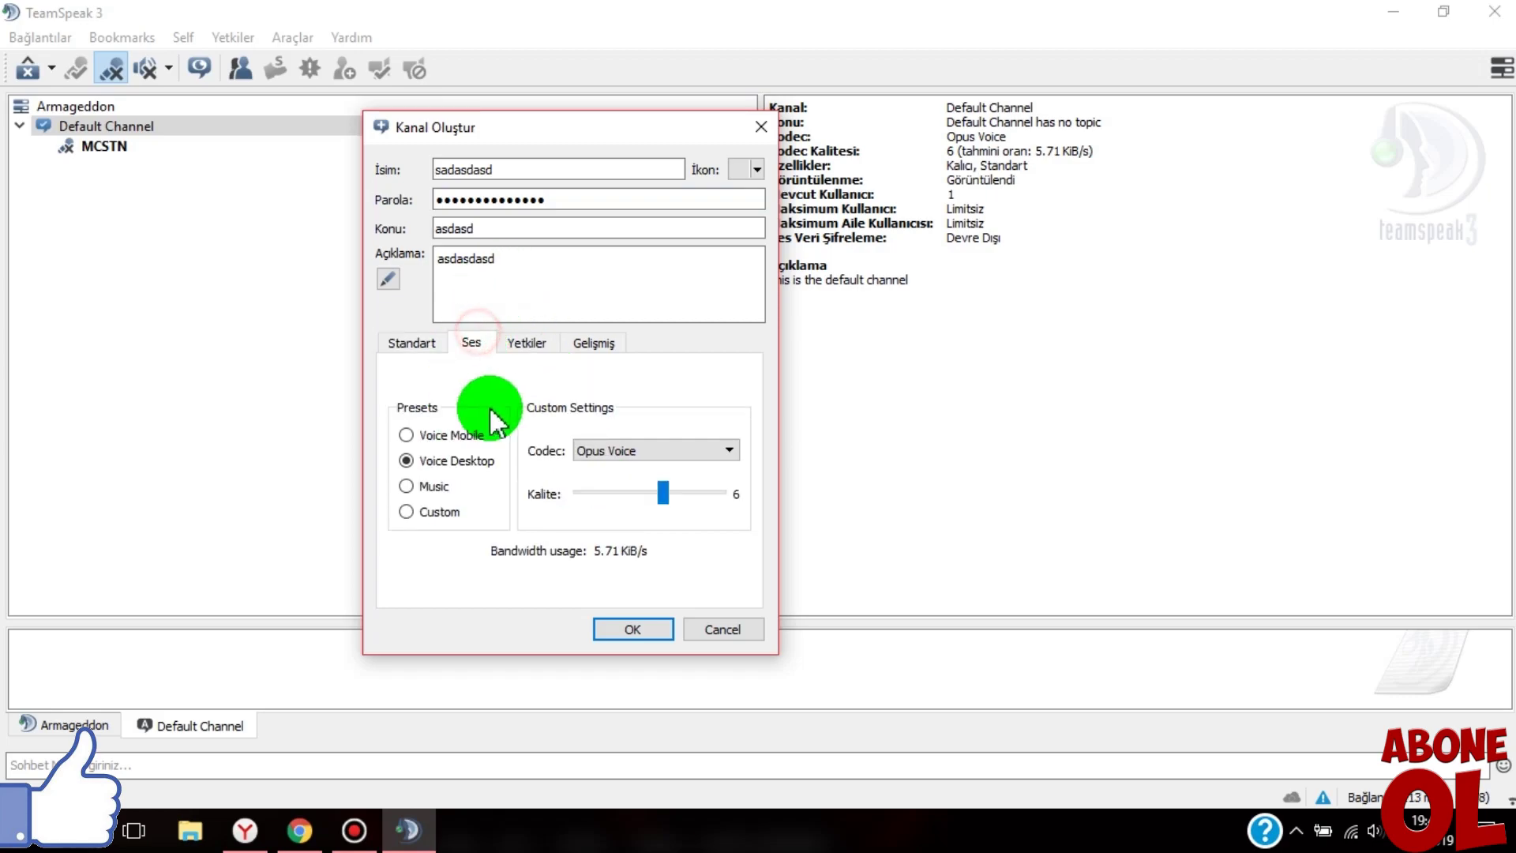
click(528, 346)
click(491, 424)
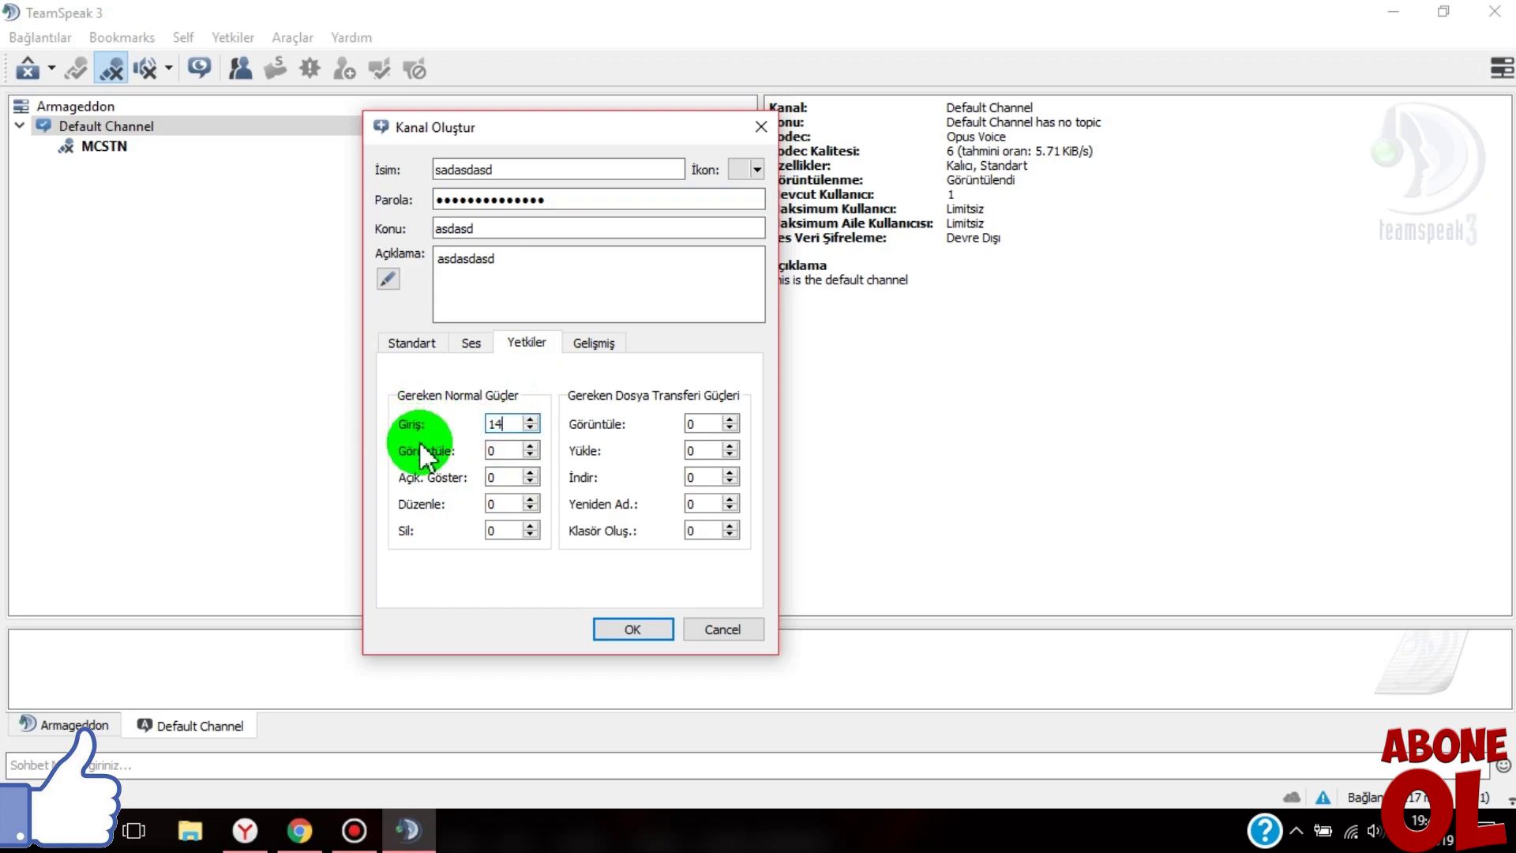
double_click(508, 450)
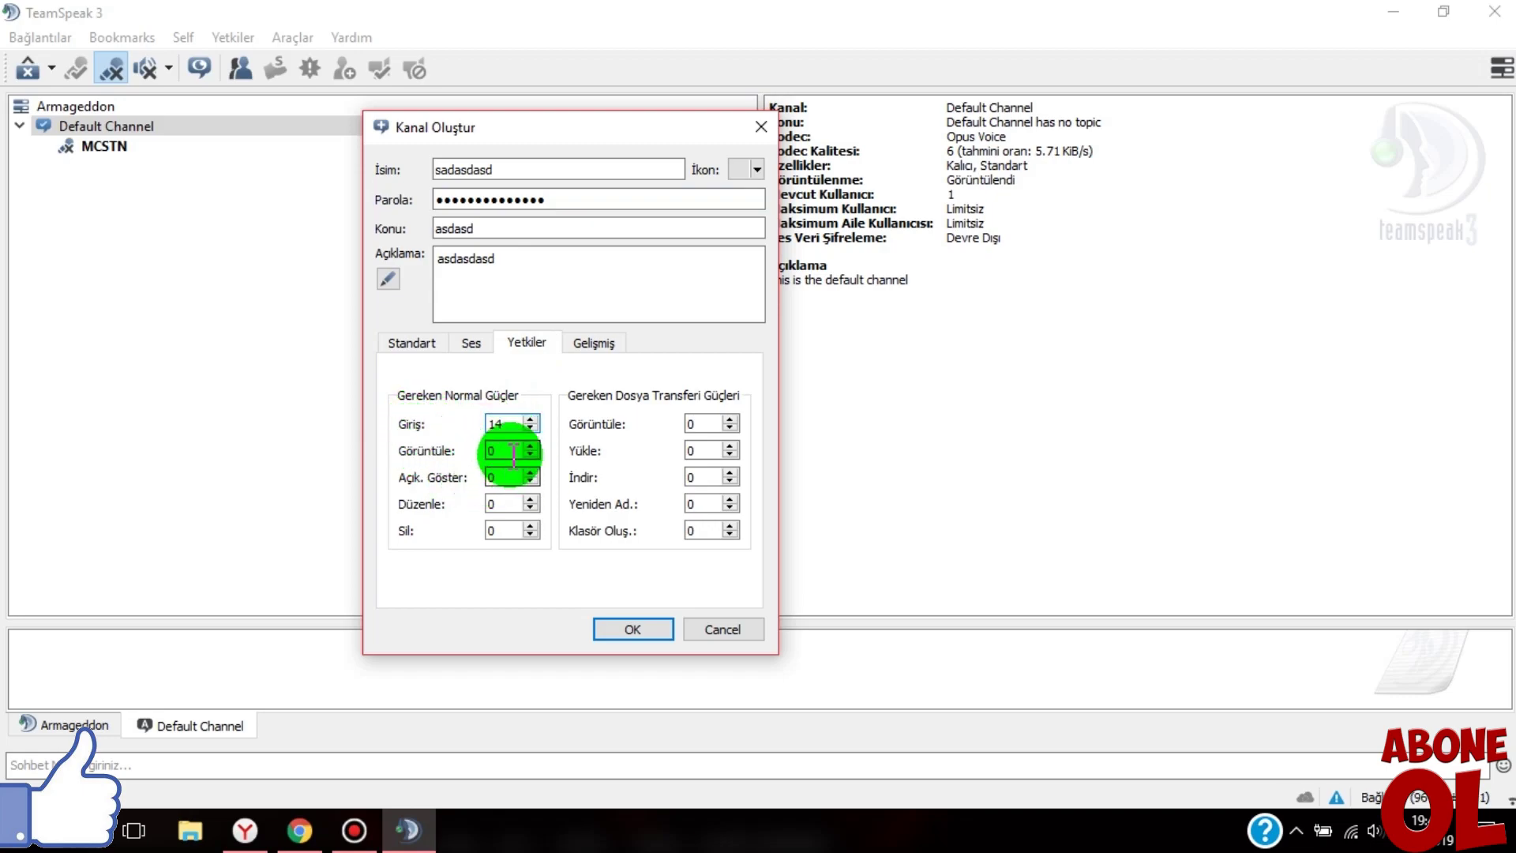
double_click(506, 503)
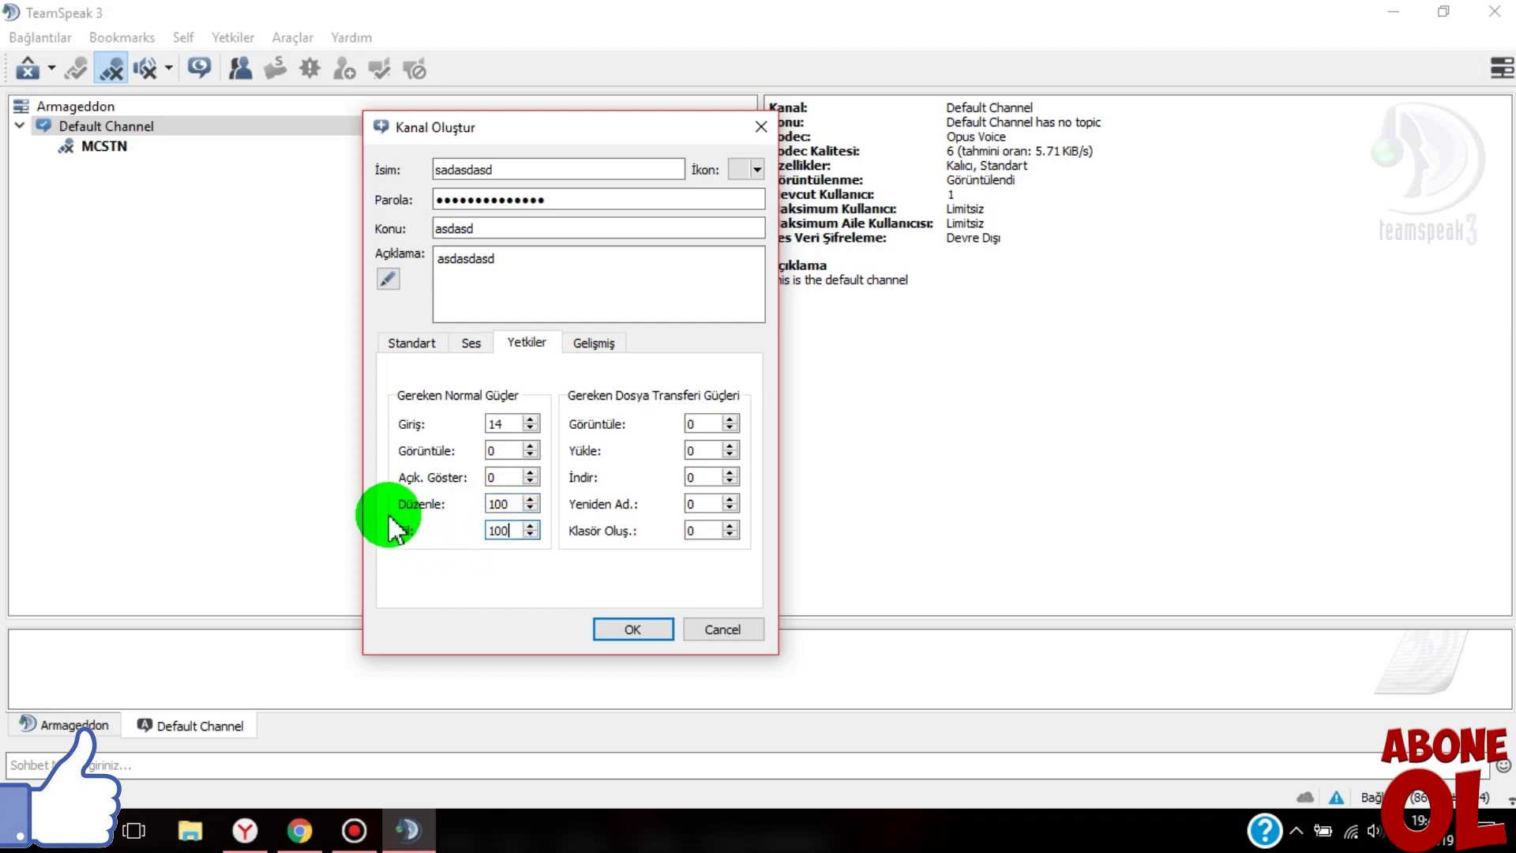
double_click(699, 423)
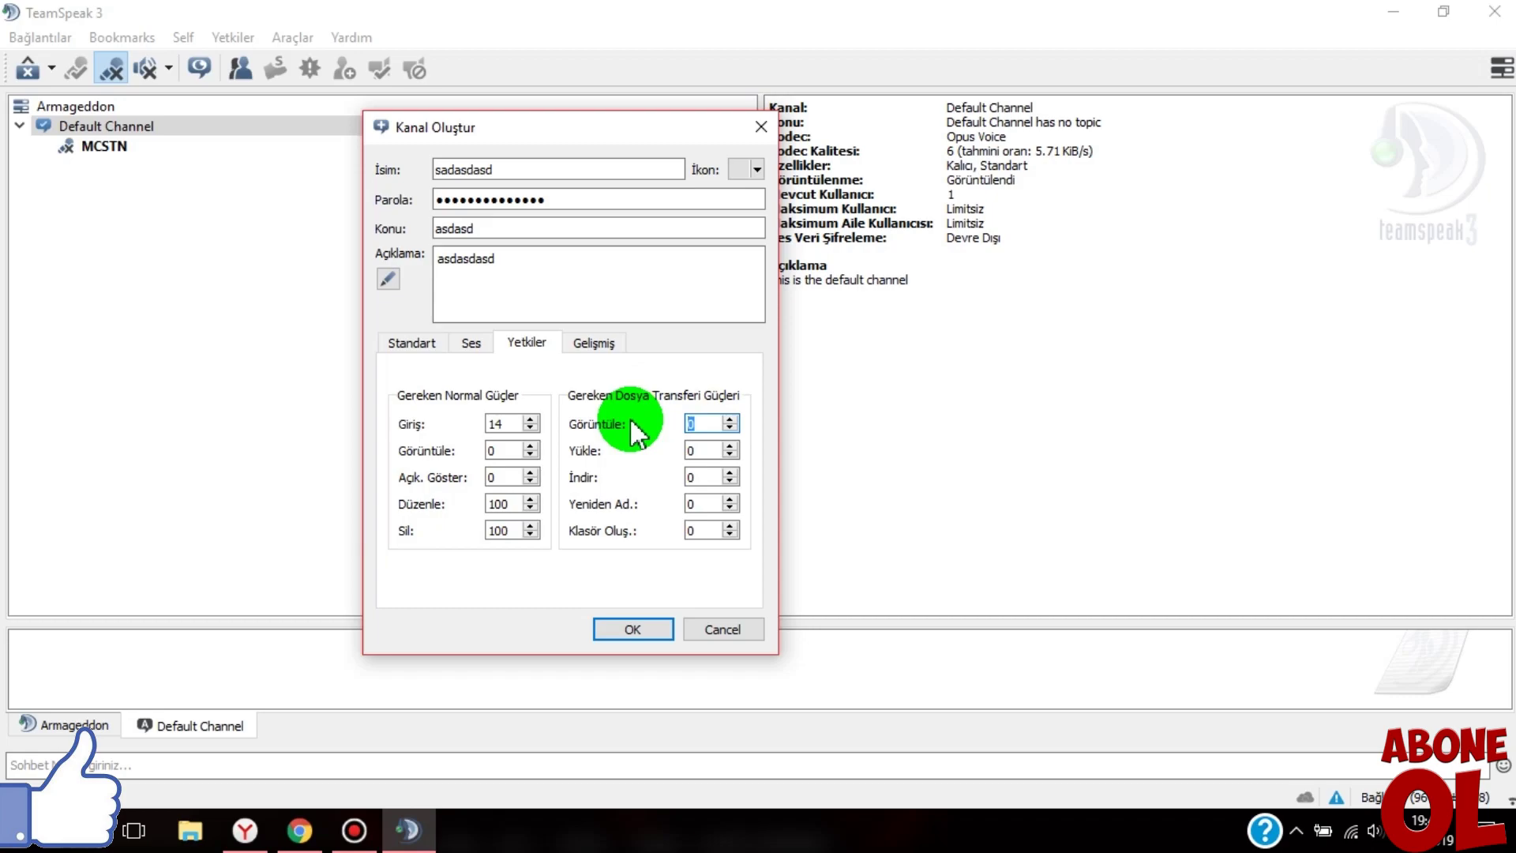
double_click(701, 503)
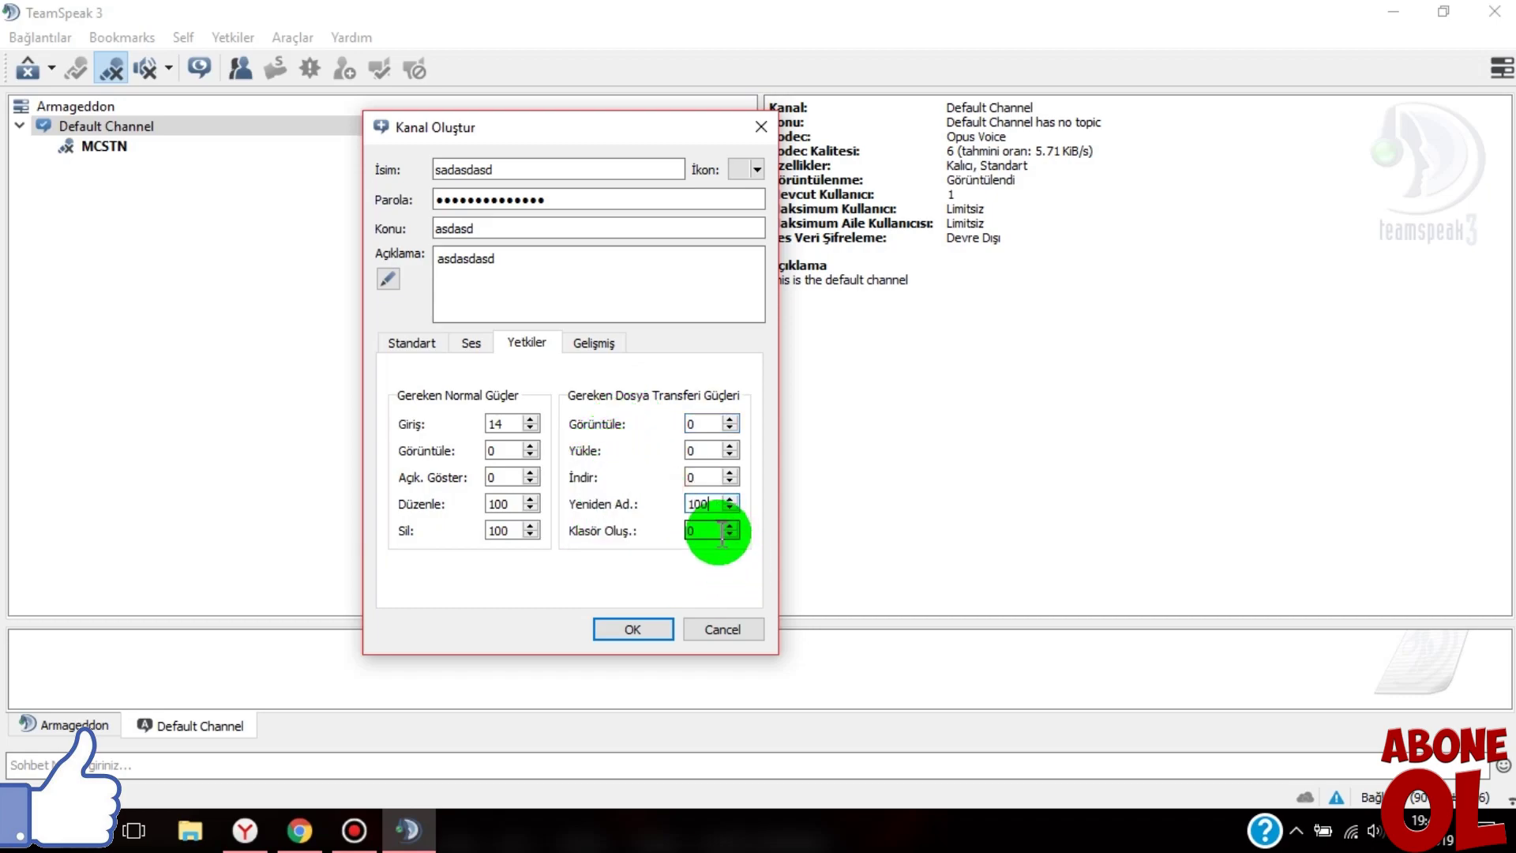
click(594, 342)
- Create the sadasdasd channel and move MCSTN into it
click(632, 629)
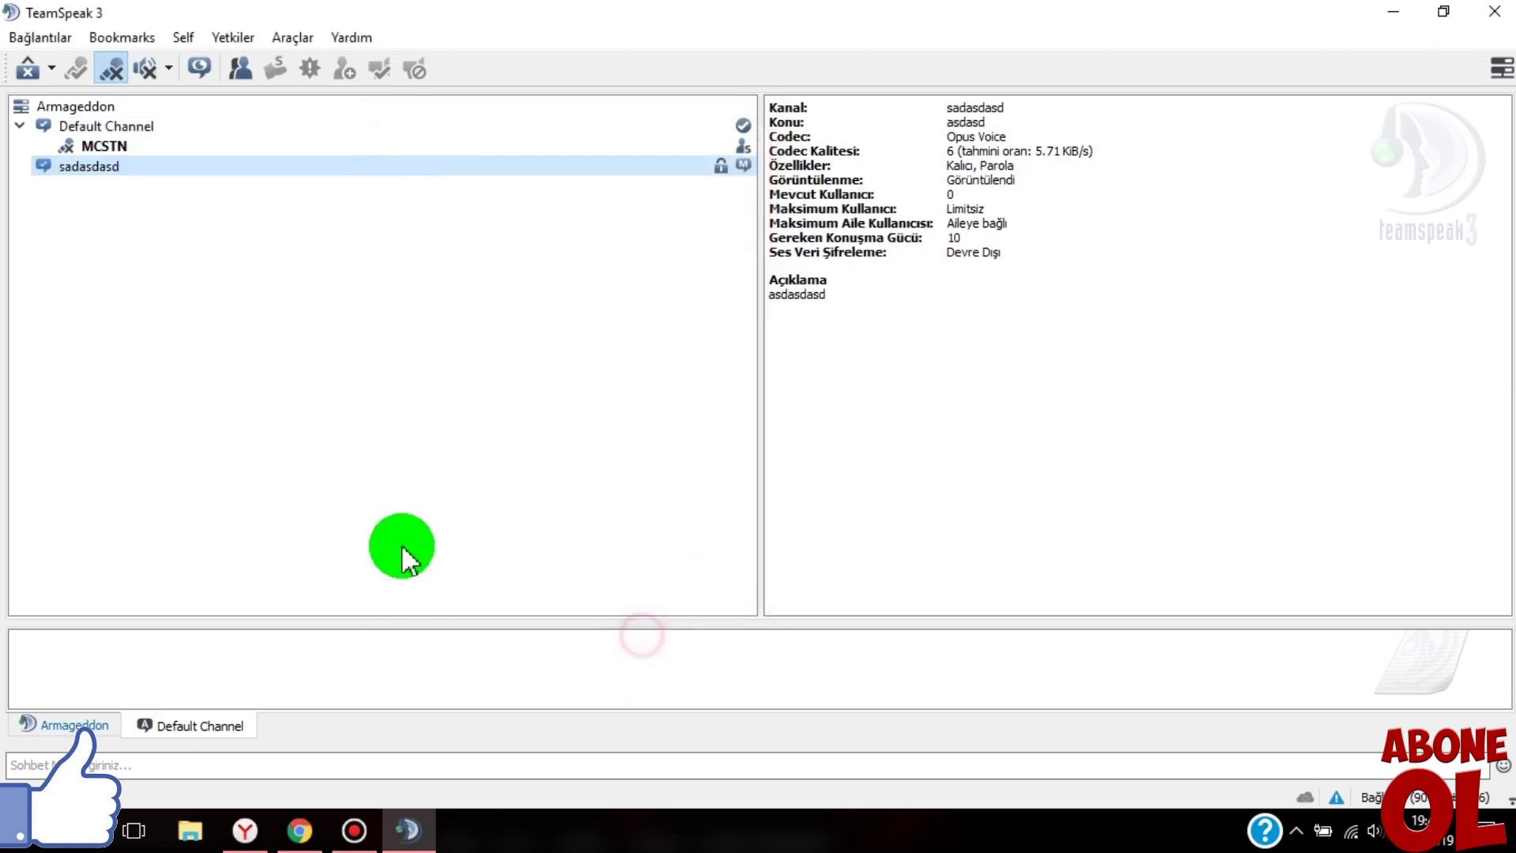
double_click(90, 168)
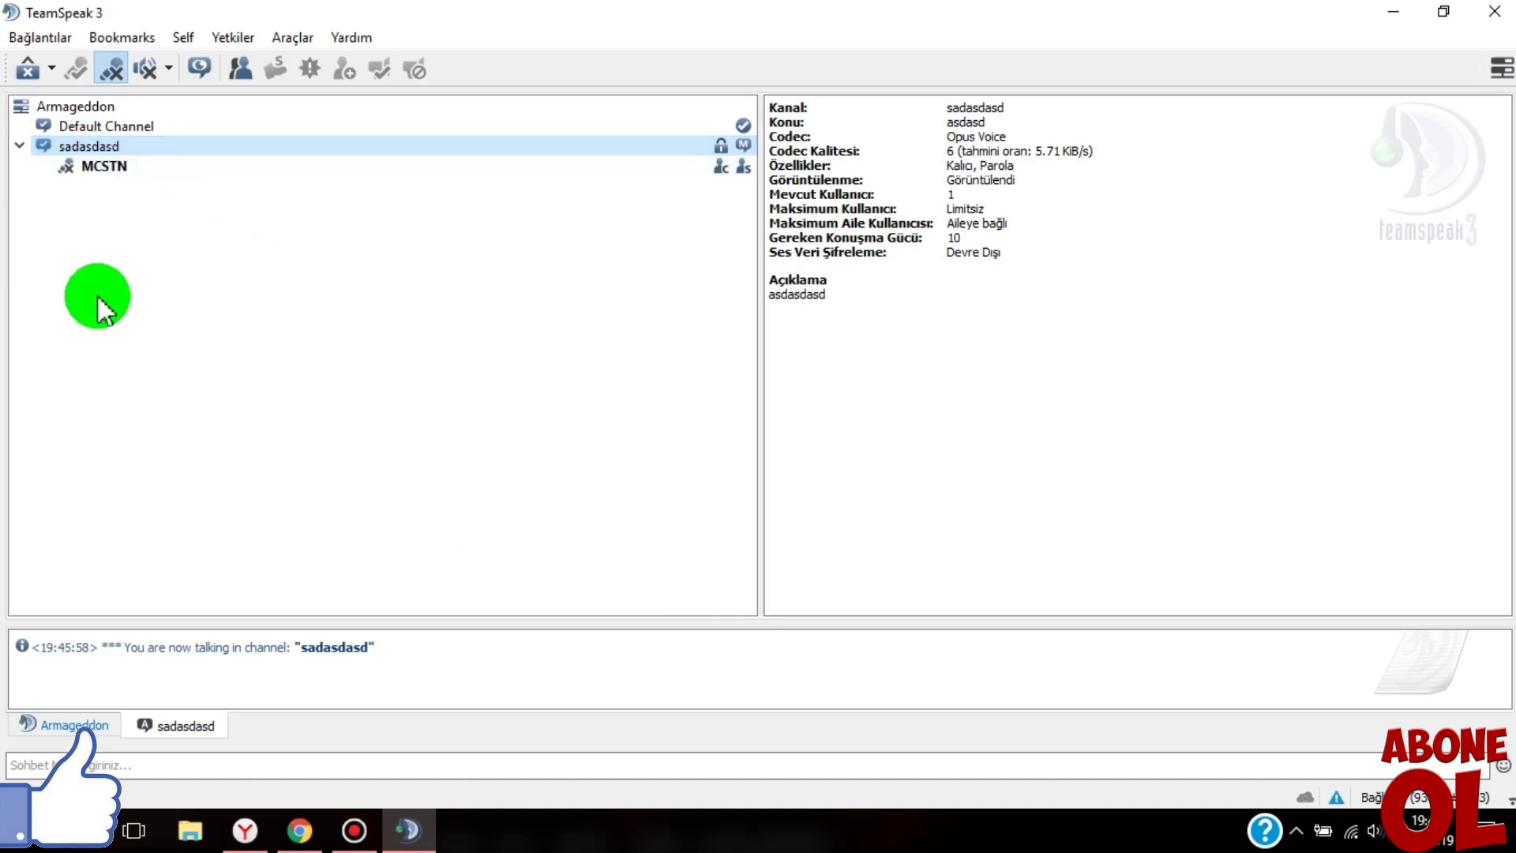
right_click(283, 160)
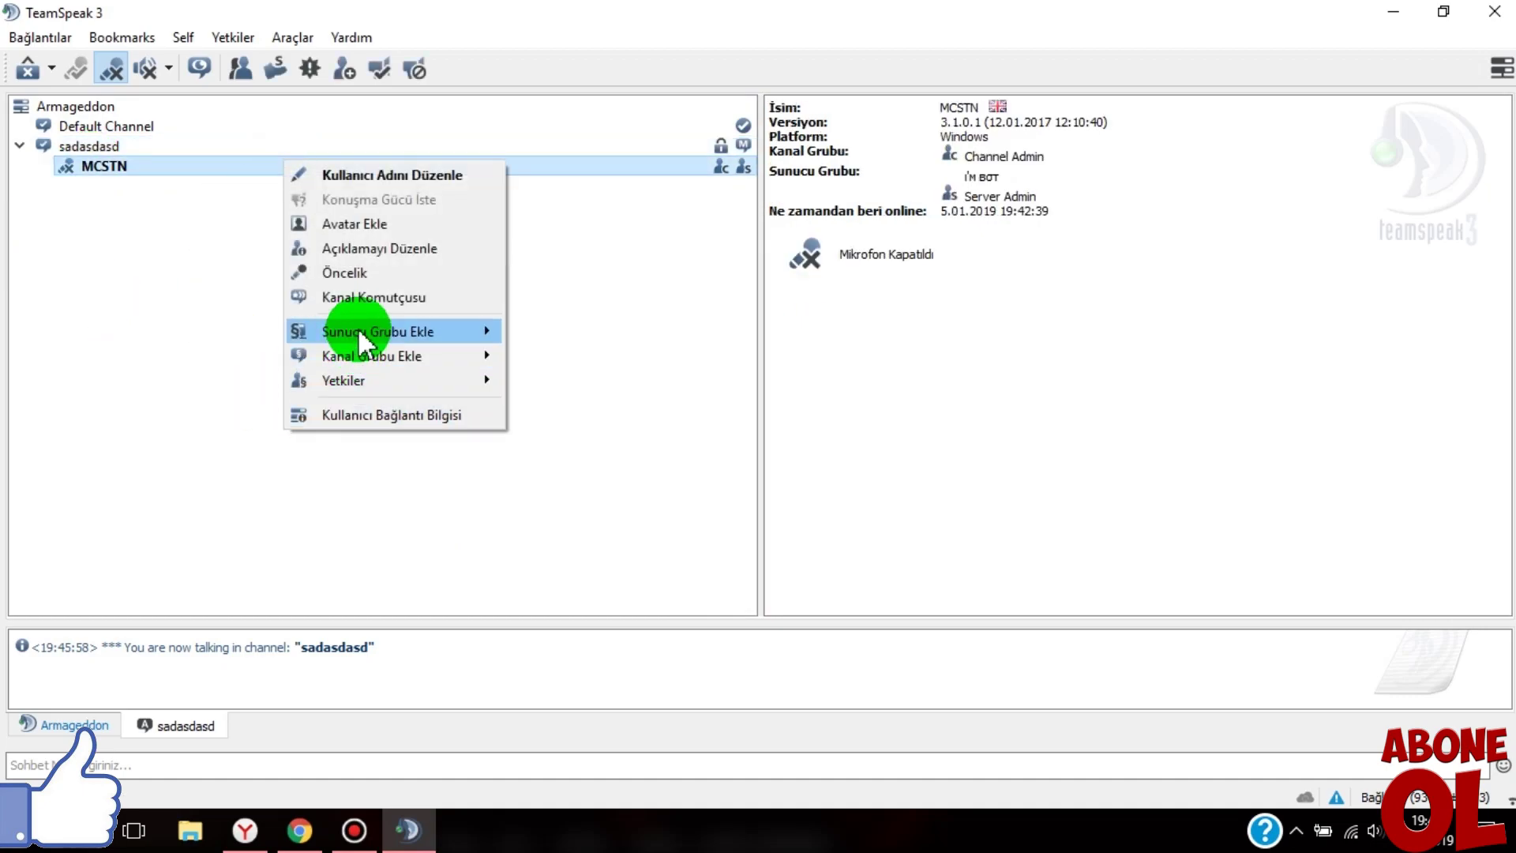
- Remove MCSTN from the Server Admin [perm] group, then add the group back
mouse_move(512, 340)
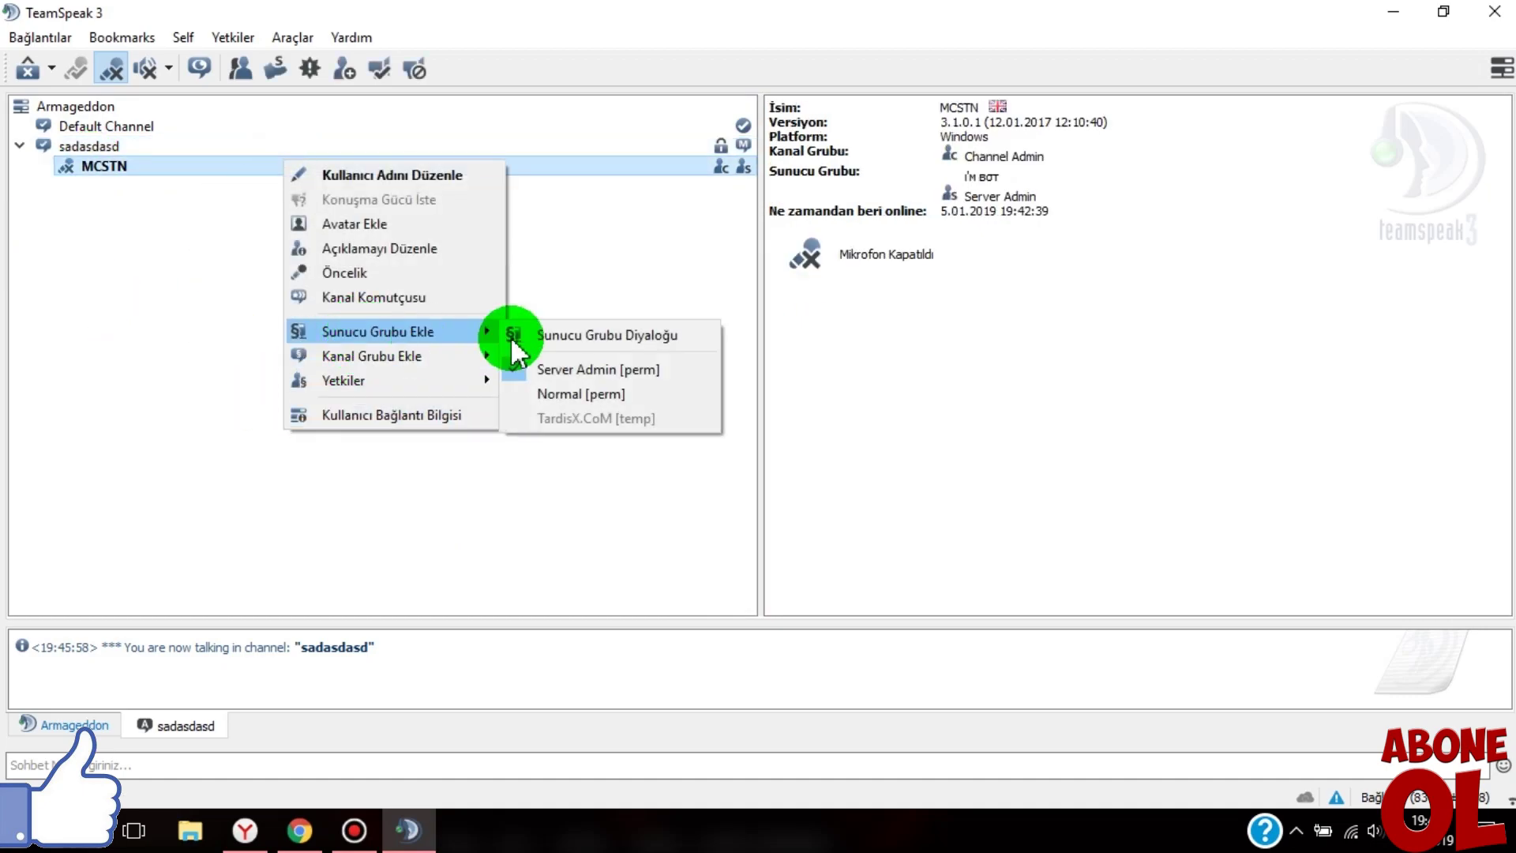
click(562, 371)
right_click(522, 166)
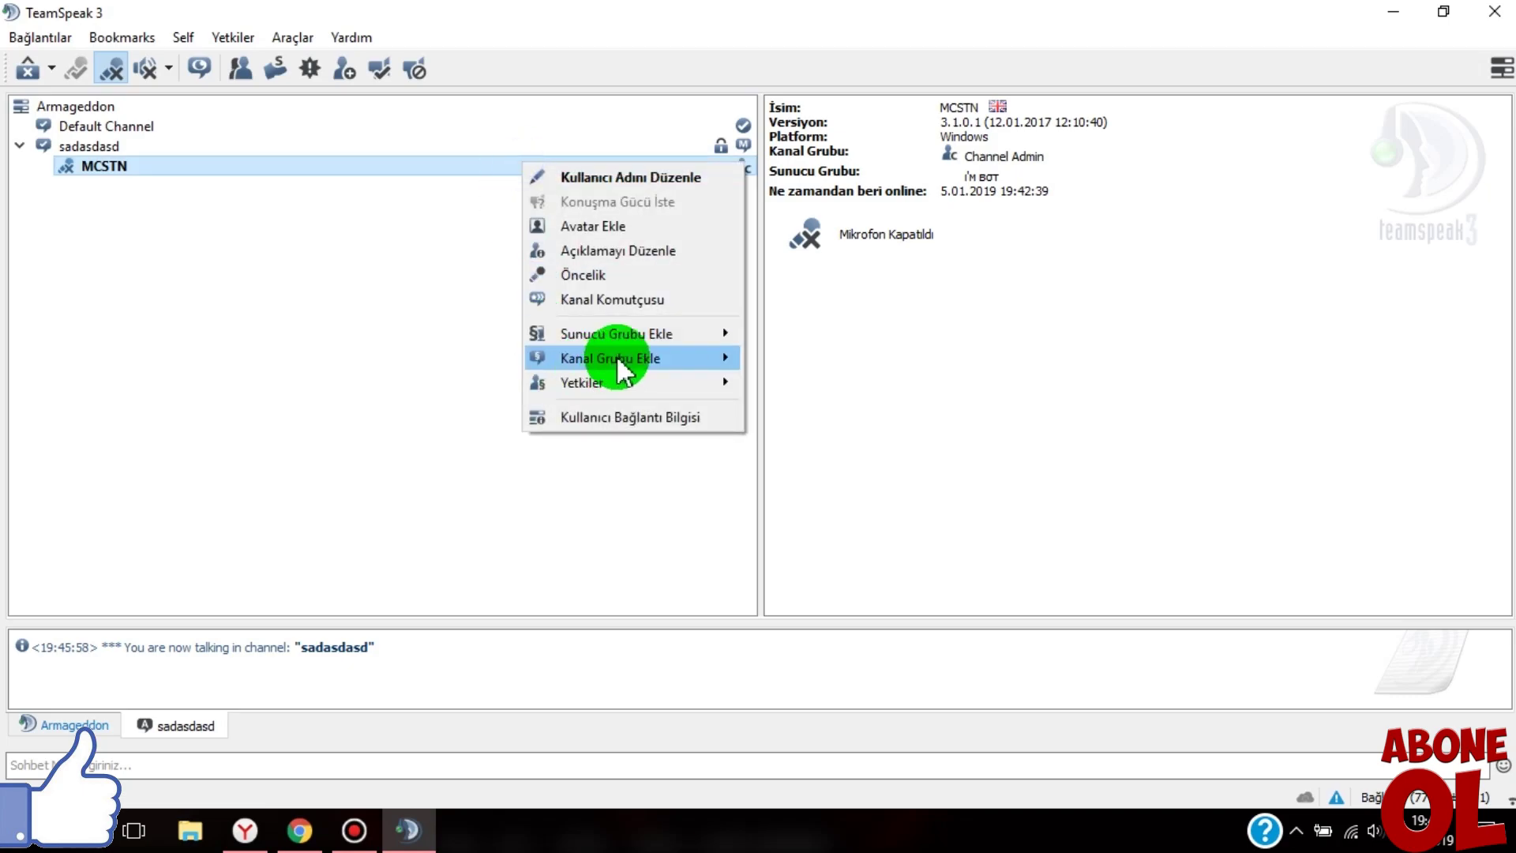
mouse_move(619, 335)
click(857, 373)
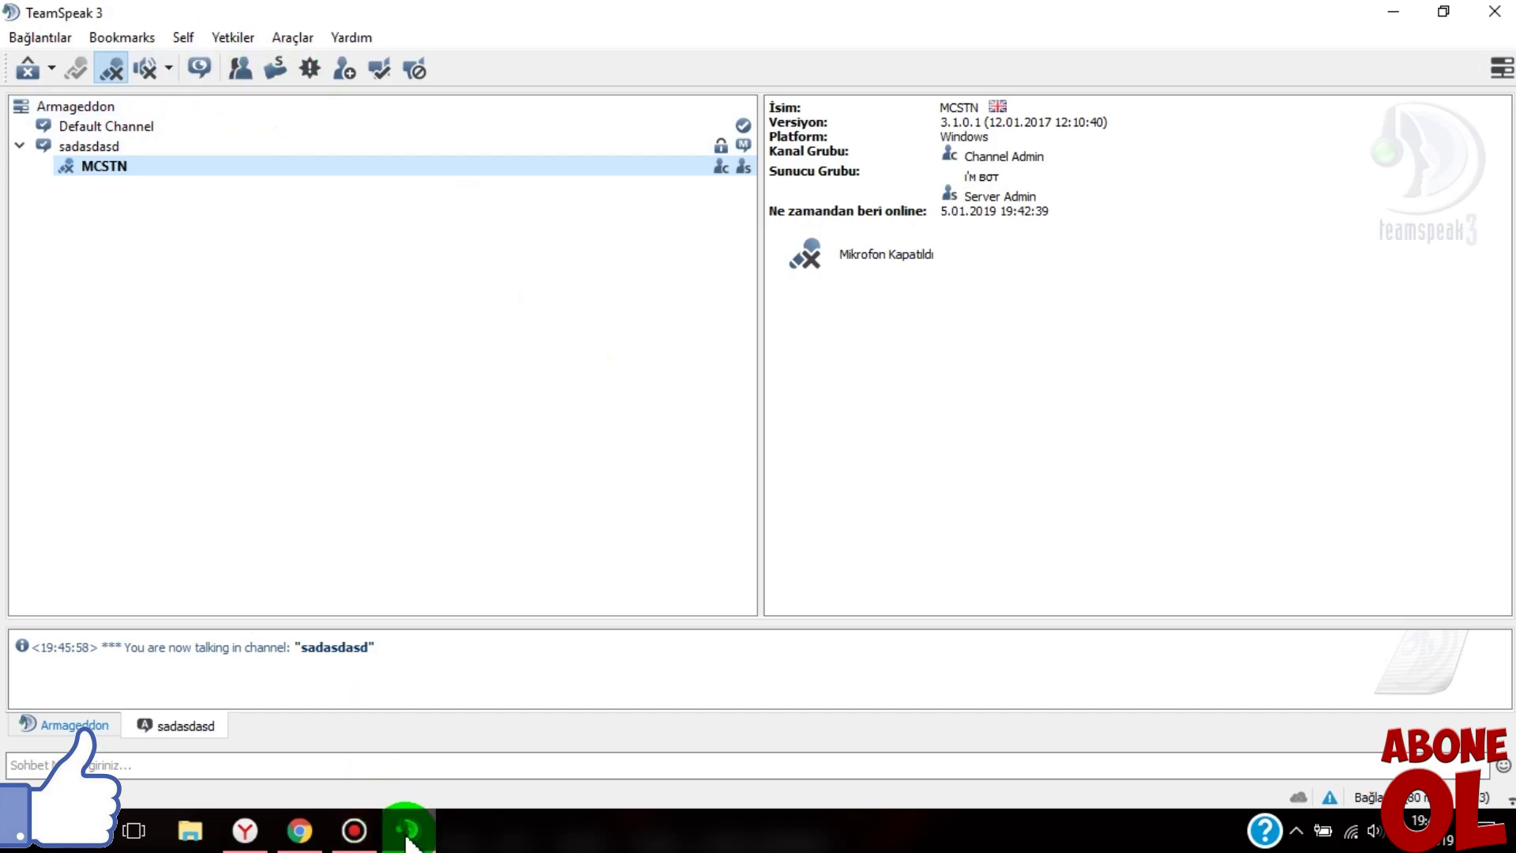
- Switch back to the TardisX panel and open the Yedekler page from the sidebar
click(299, 831)
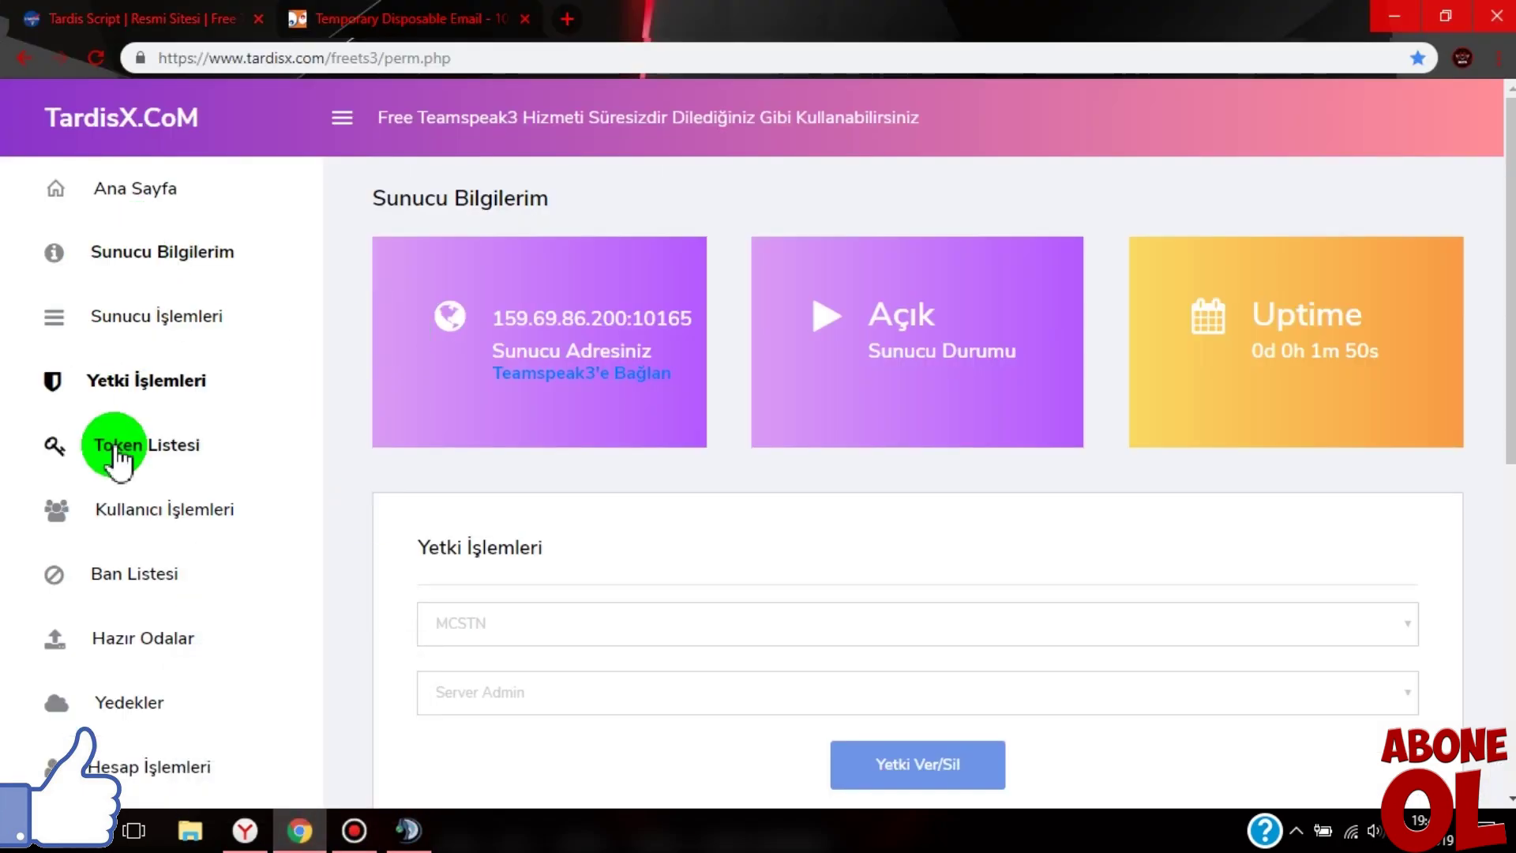
scroll(473, 467, down, 5)
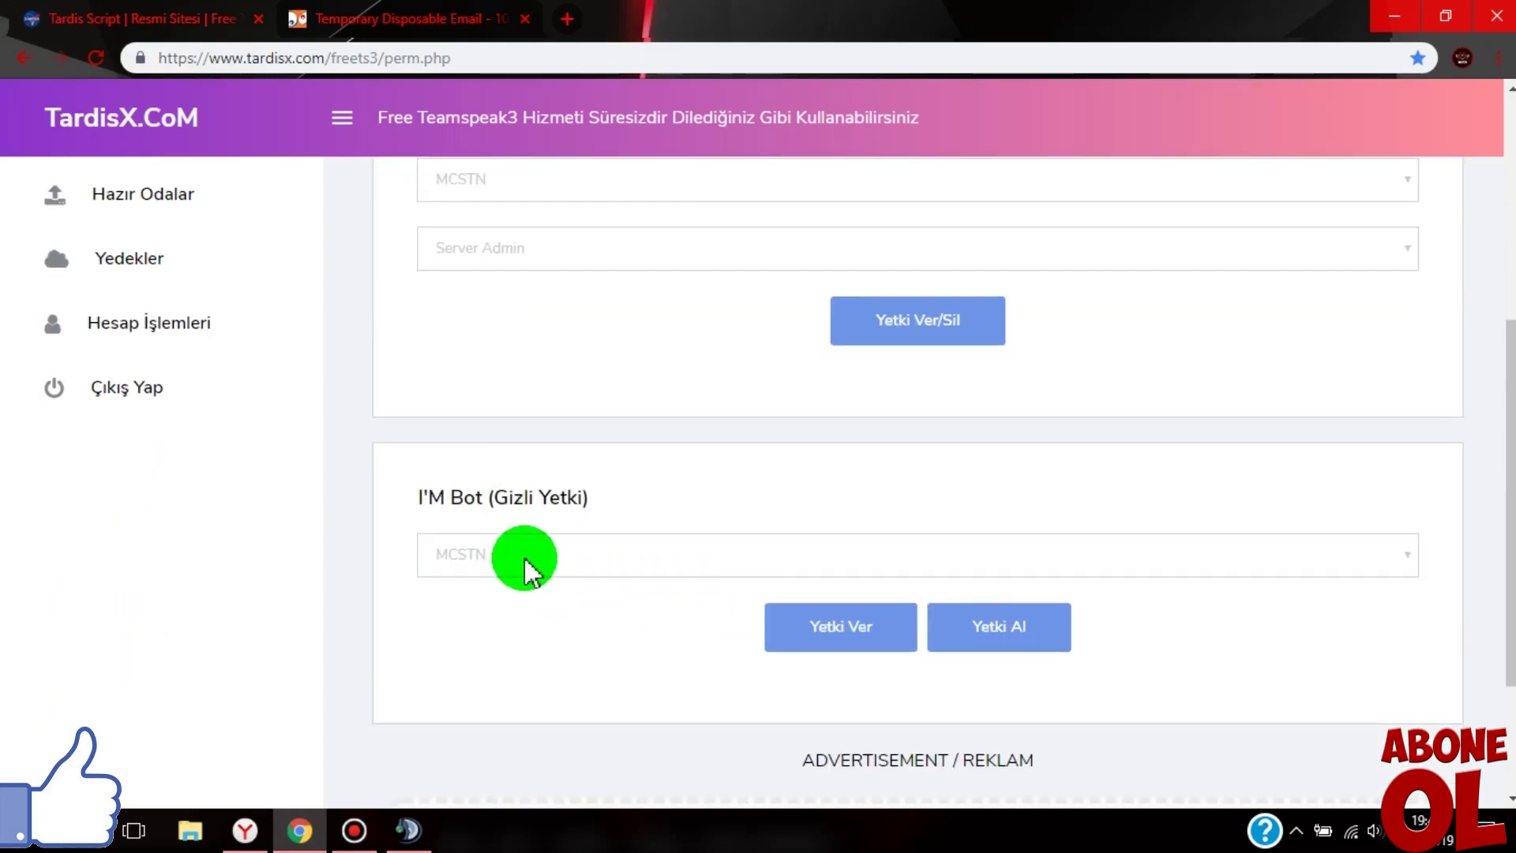
drag(416, 497, 582, 497)
click(582, 497)
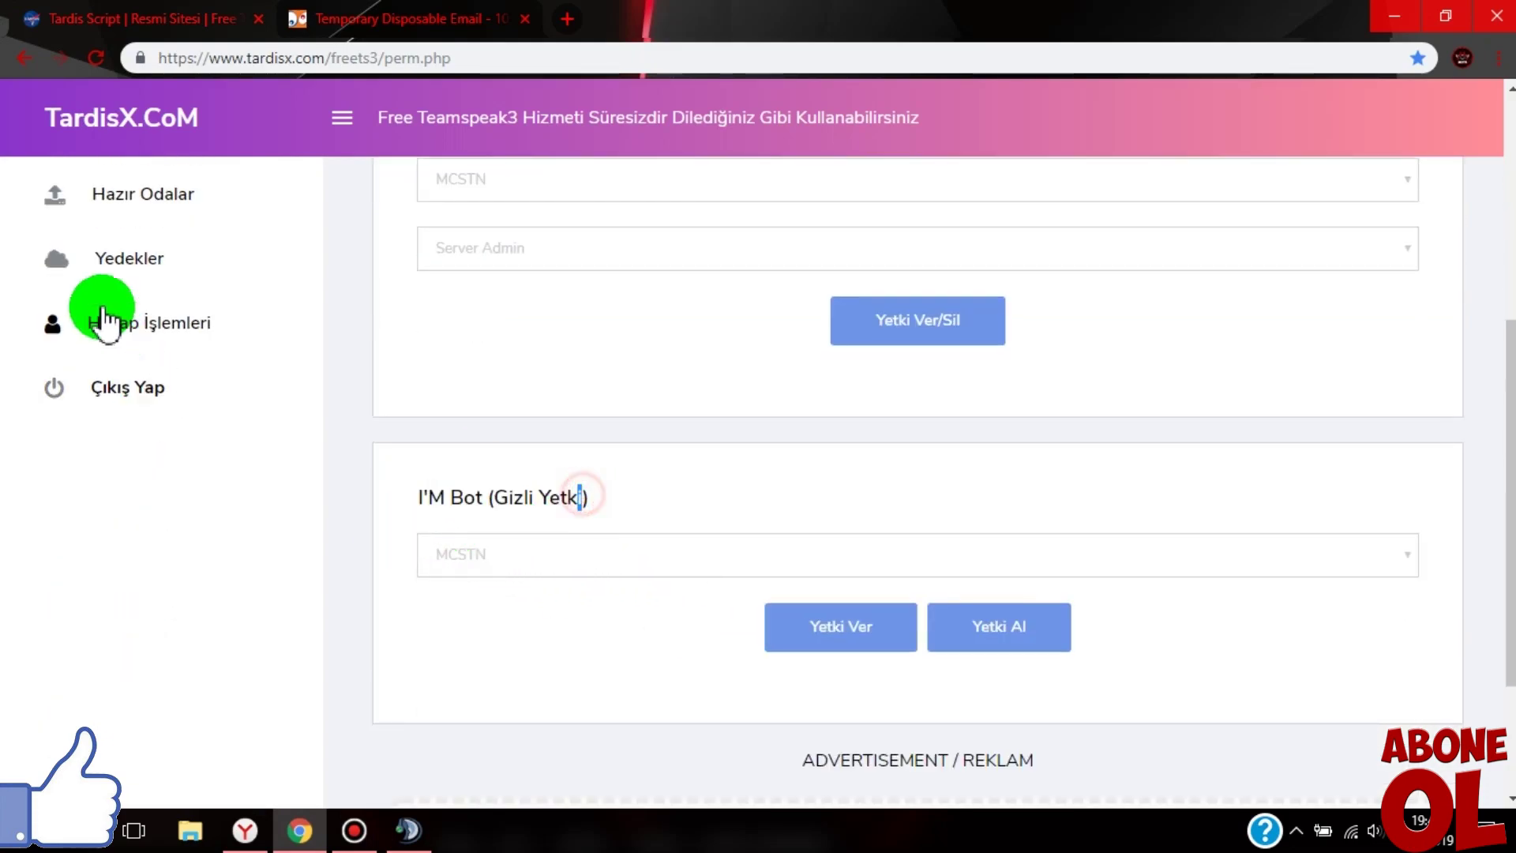
scroll(154, 584, up, 4)
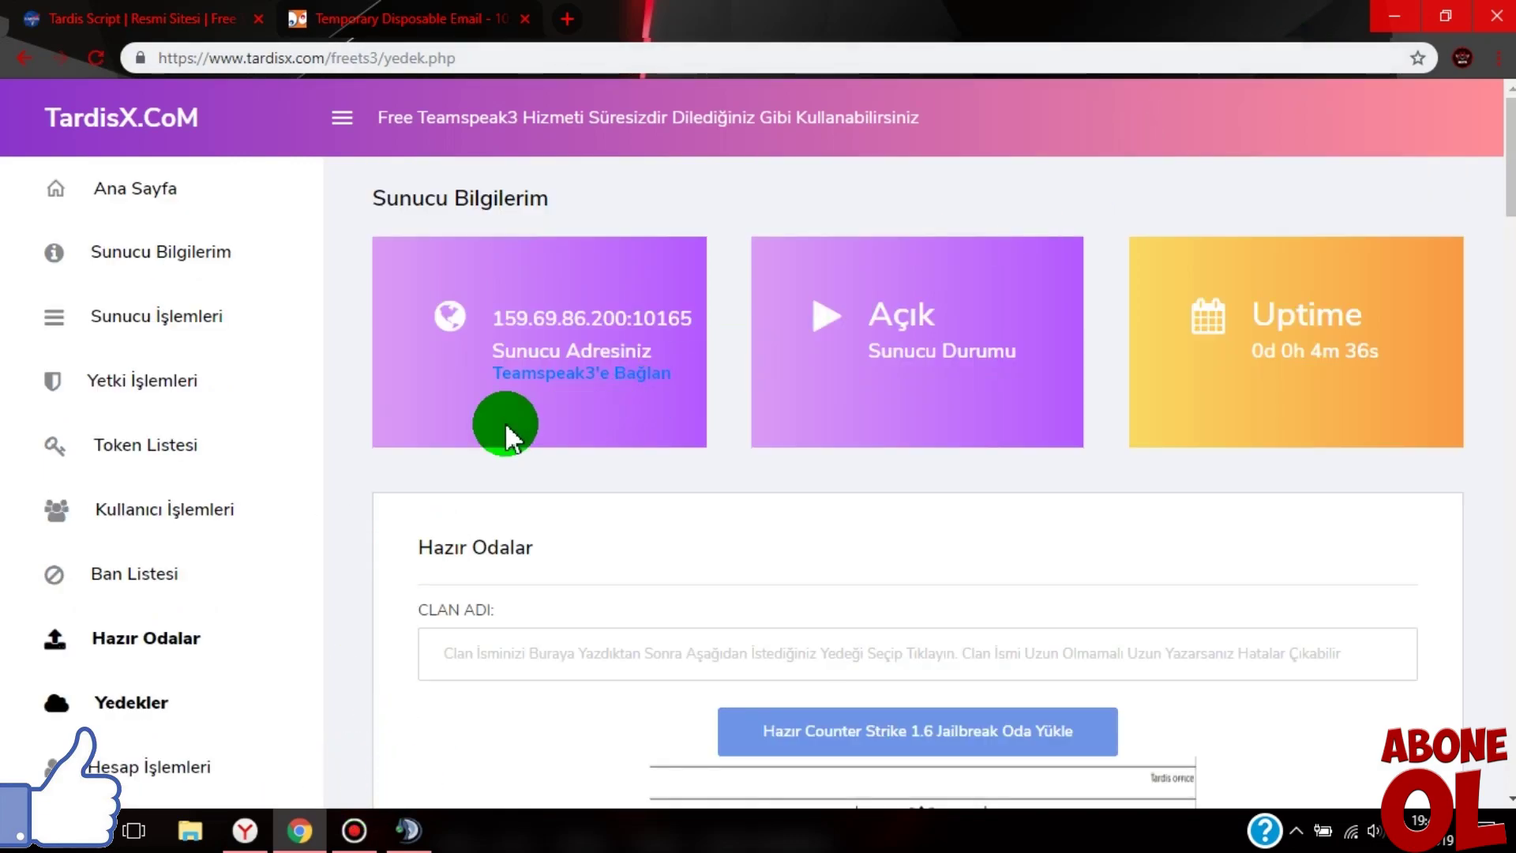
- Scroll through the ready-made room templates on the Yedekler page
scroll(1508, 169, down, 5)
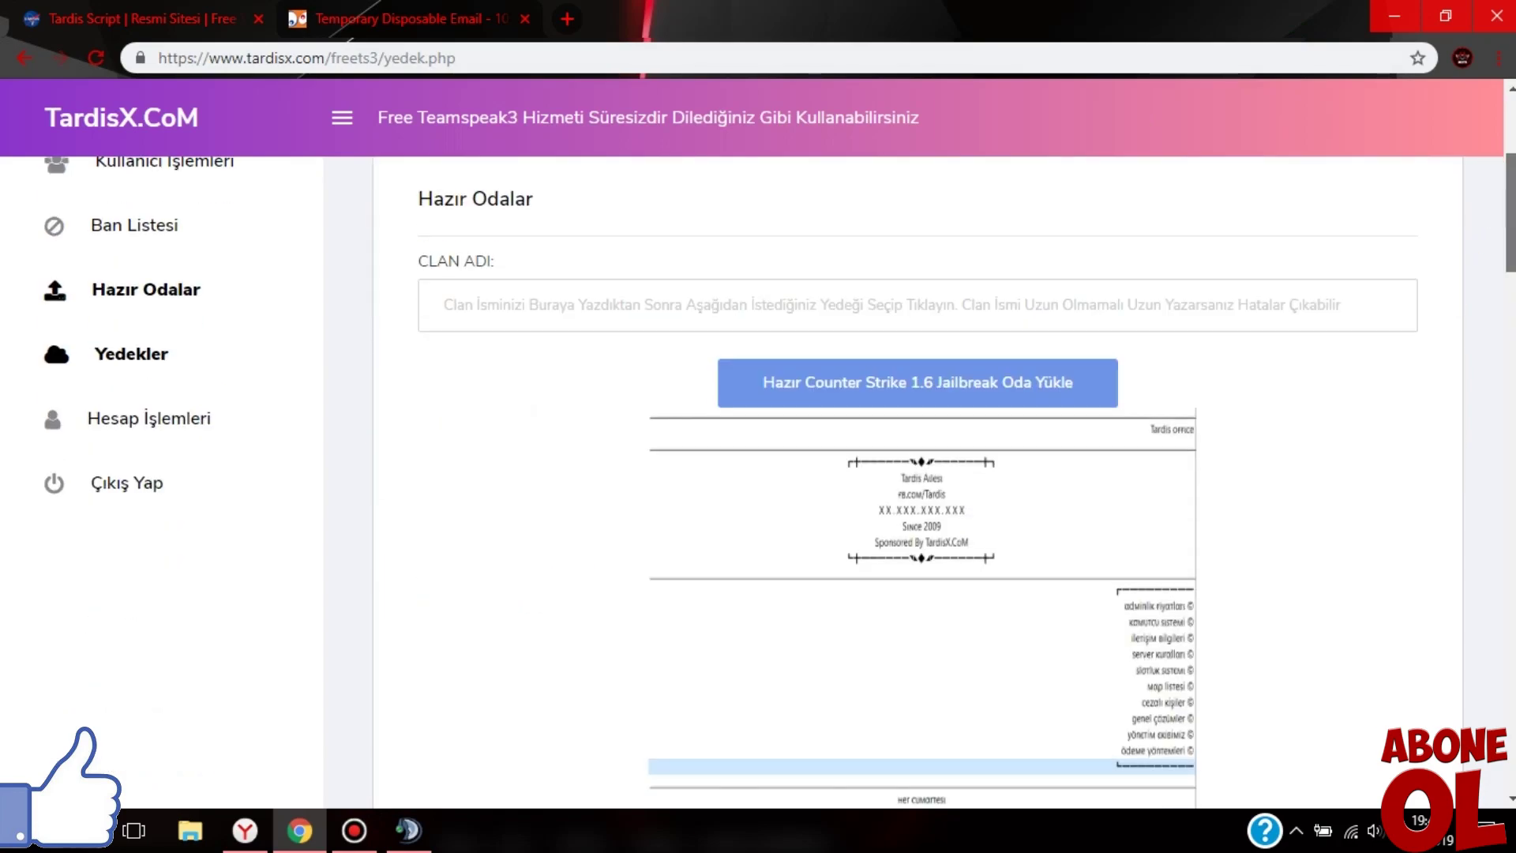
scroll(1508, 169, up, 5)
scroll(118, 698, down, 1)
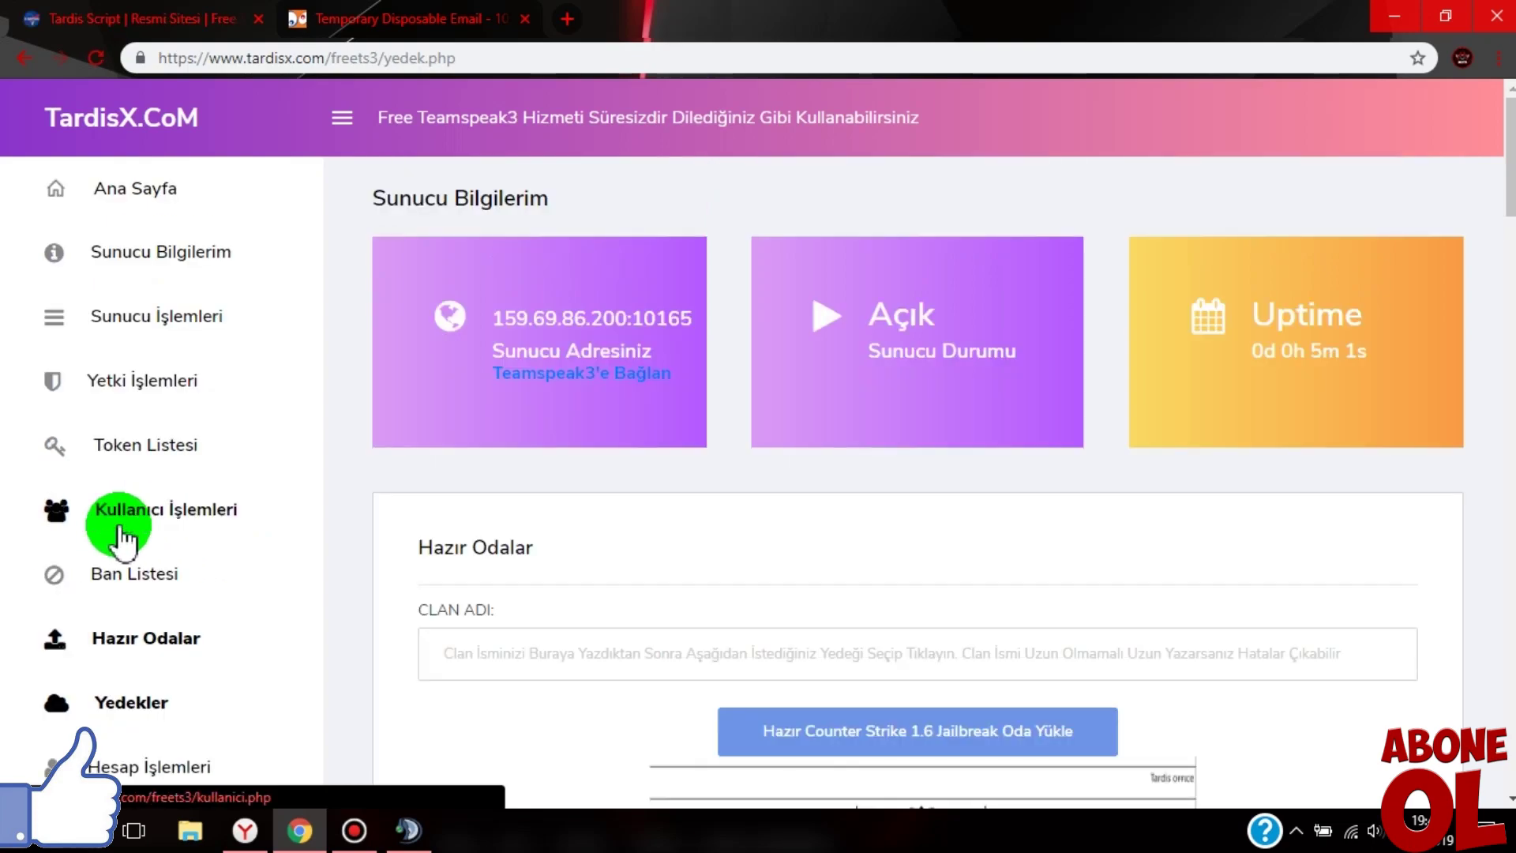
scroll(513, 521, down, 2)
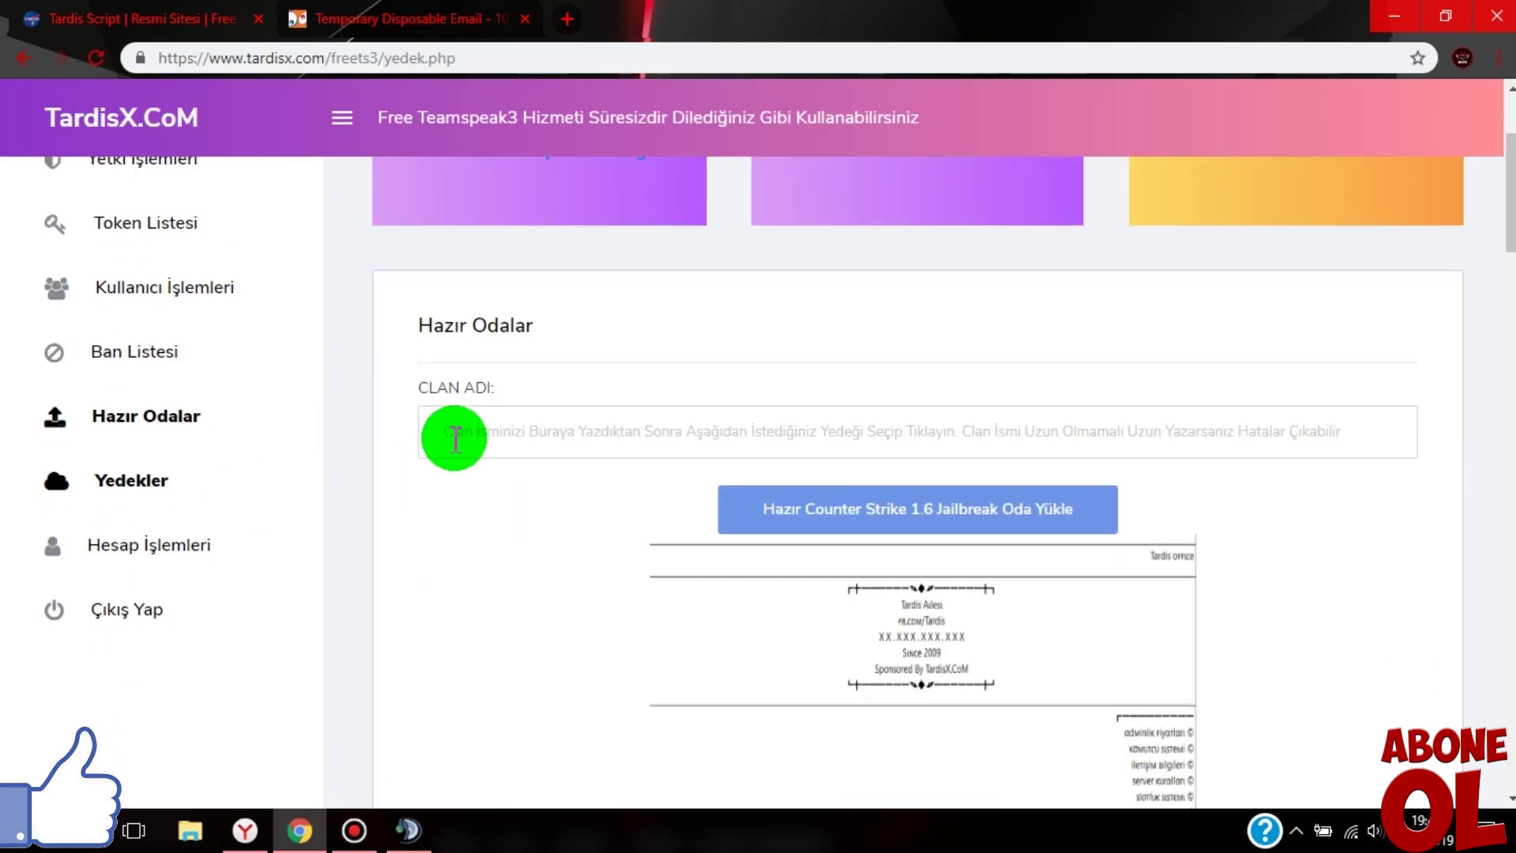
scroll(486, 527, down, 4)
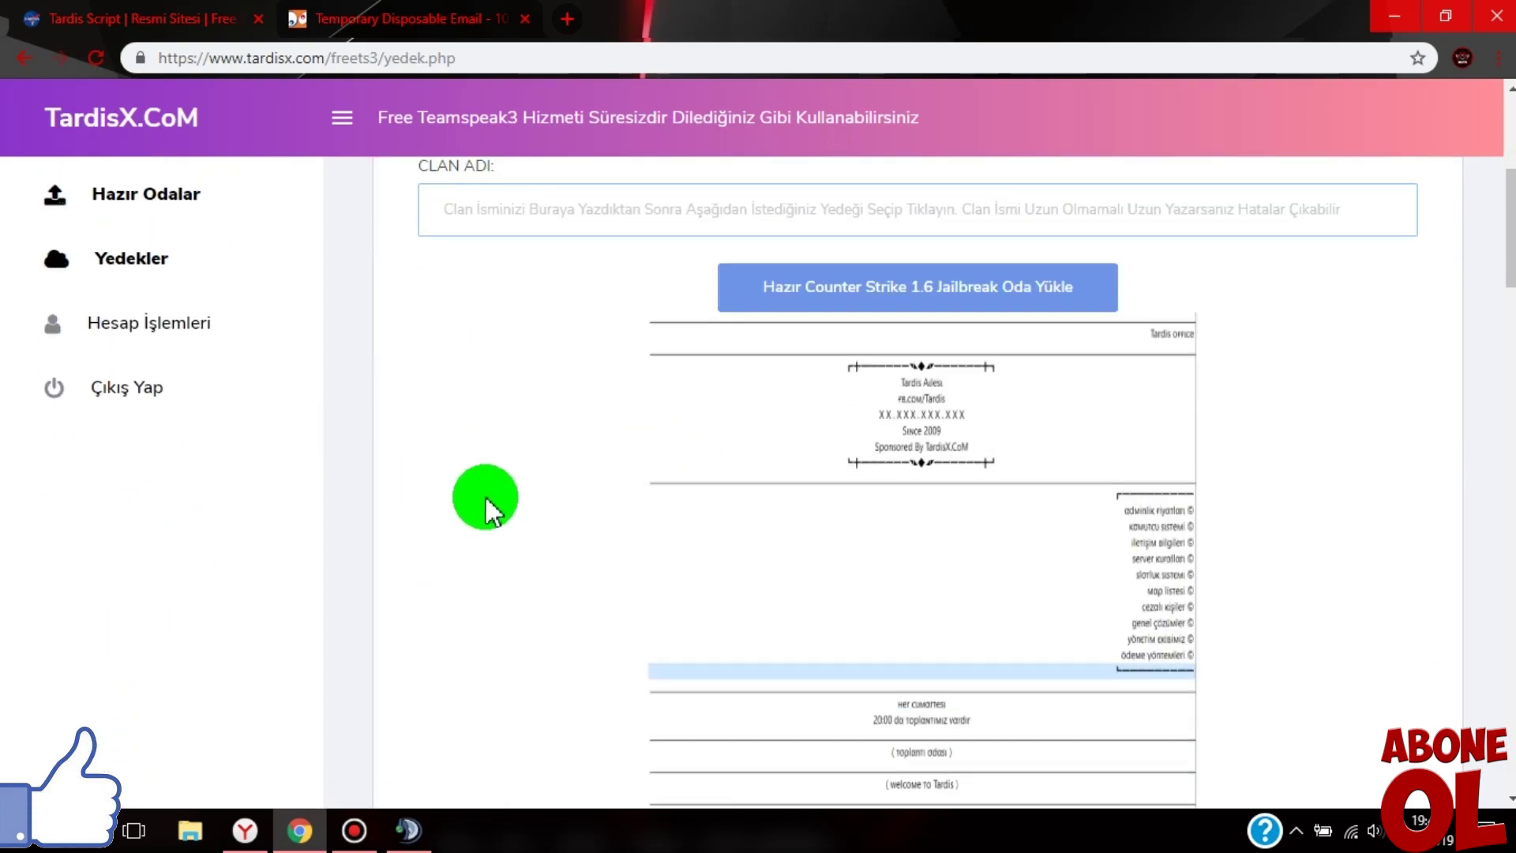
scroll(488, 513, up, 2)
scroll(488, 505, down, 5)
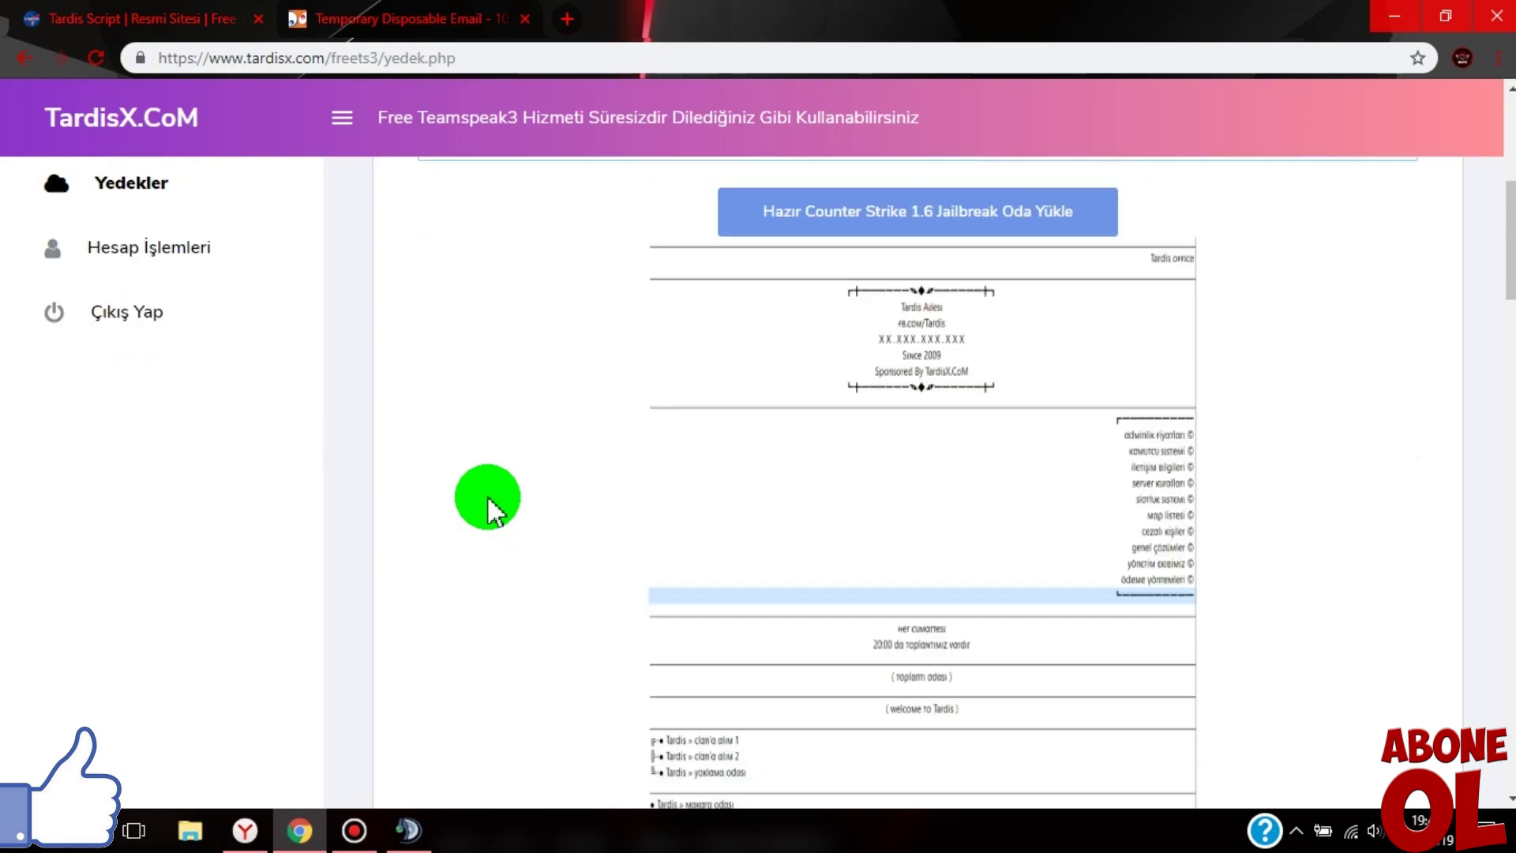
scroll(565, 382, down, 3)
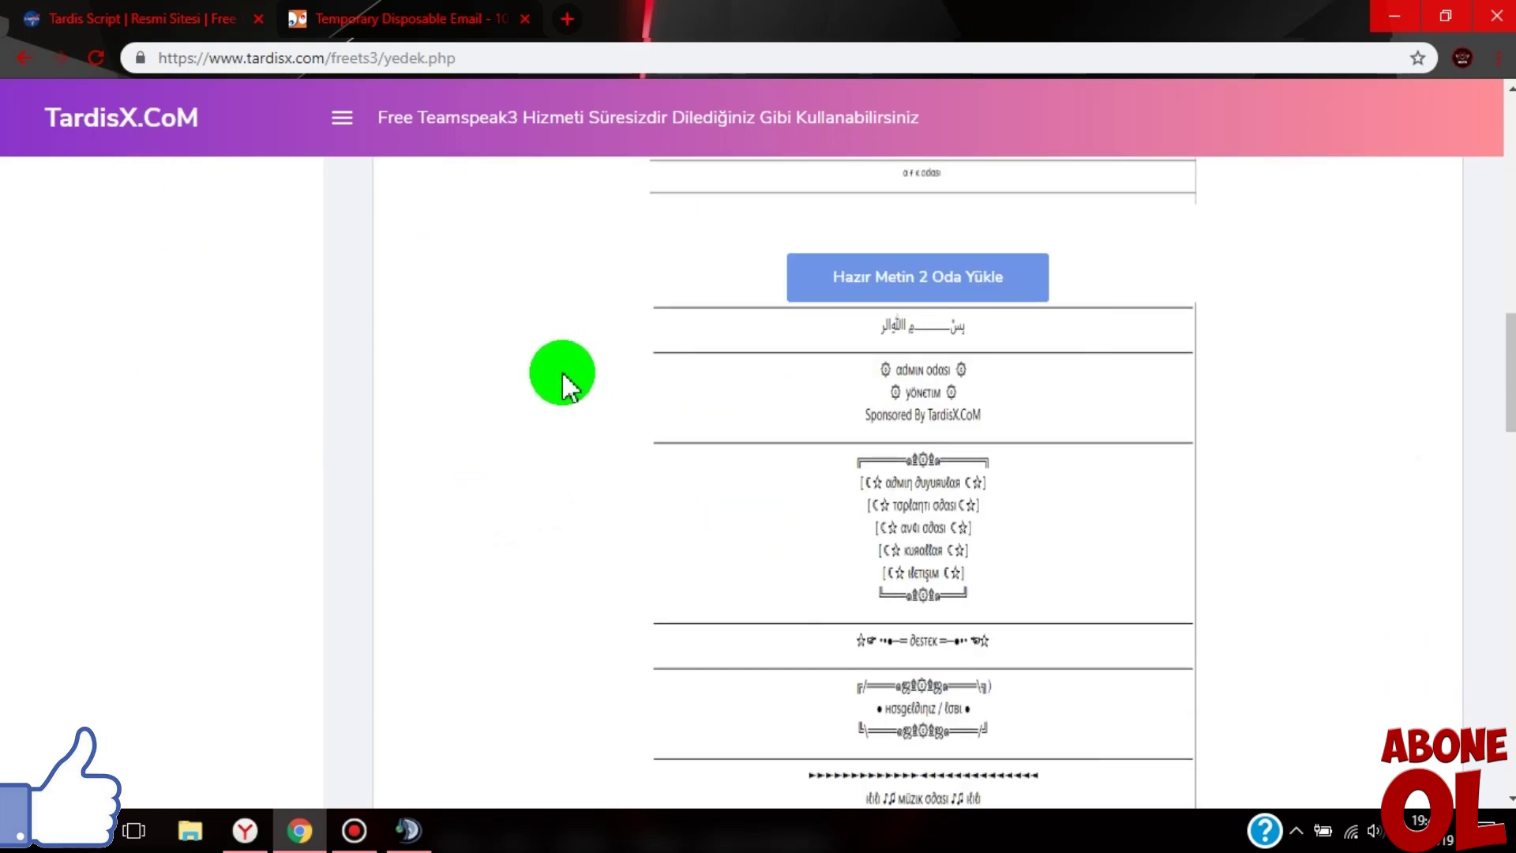
scroll(565, 382, up, 7)
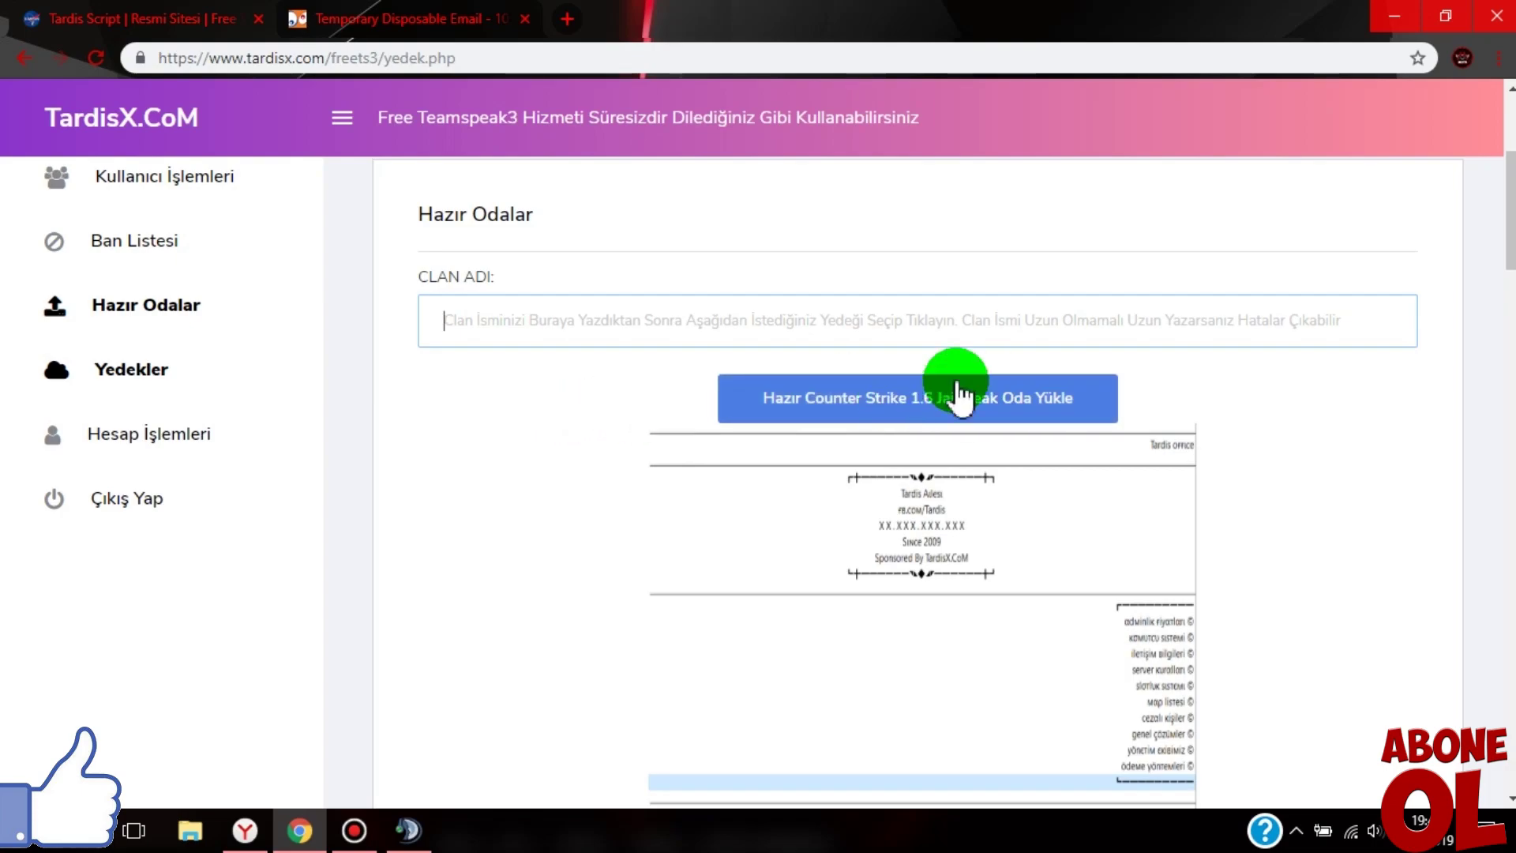
scroll(945, 312, down, 3)
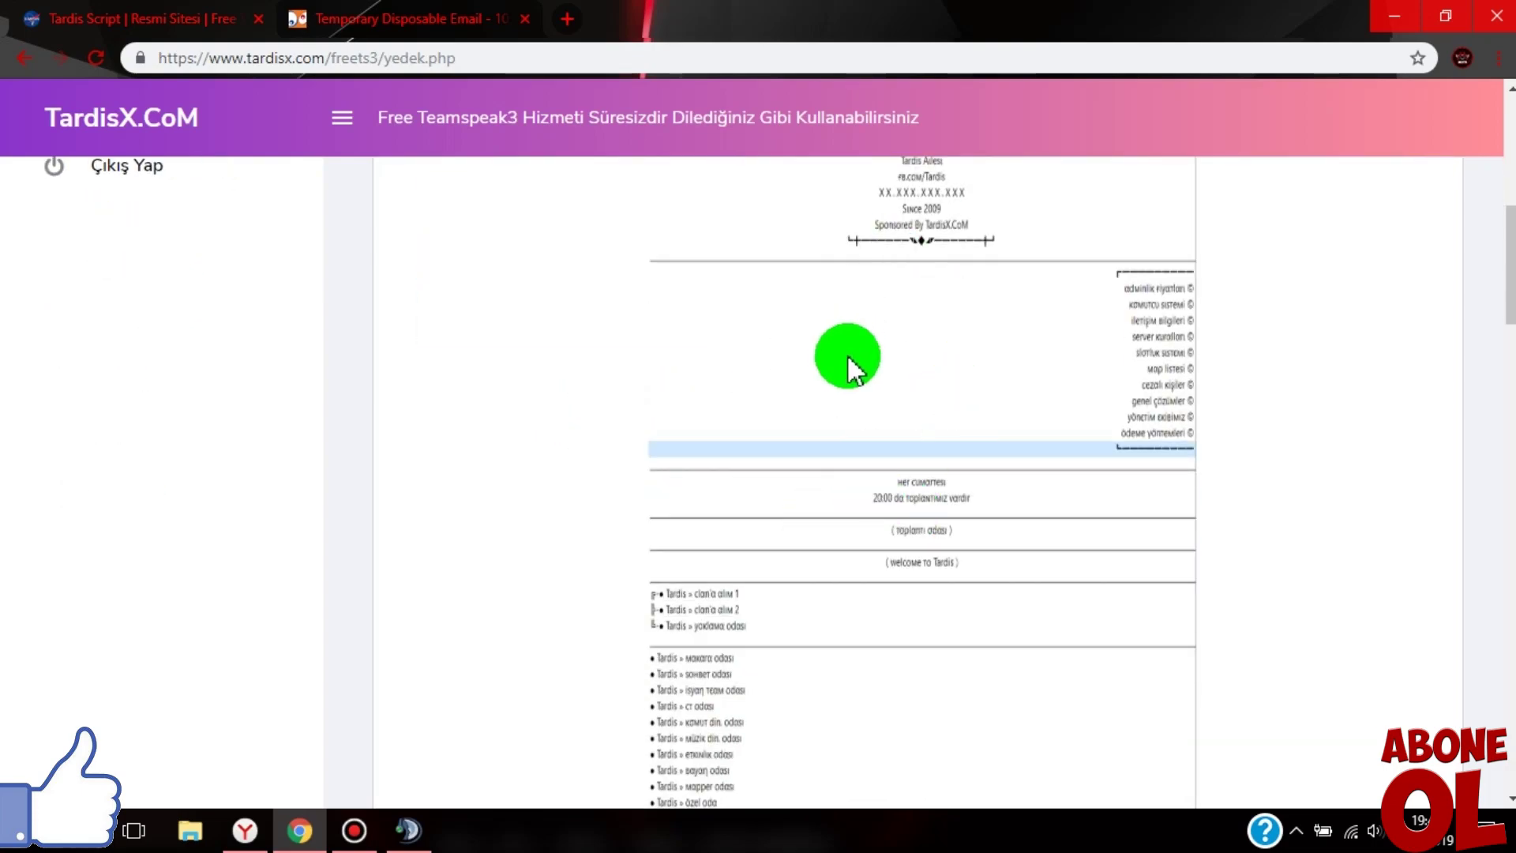
scroll(849, 357, down, 3)
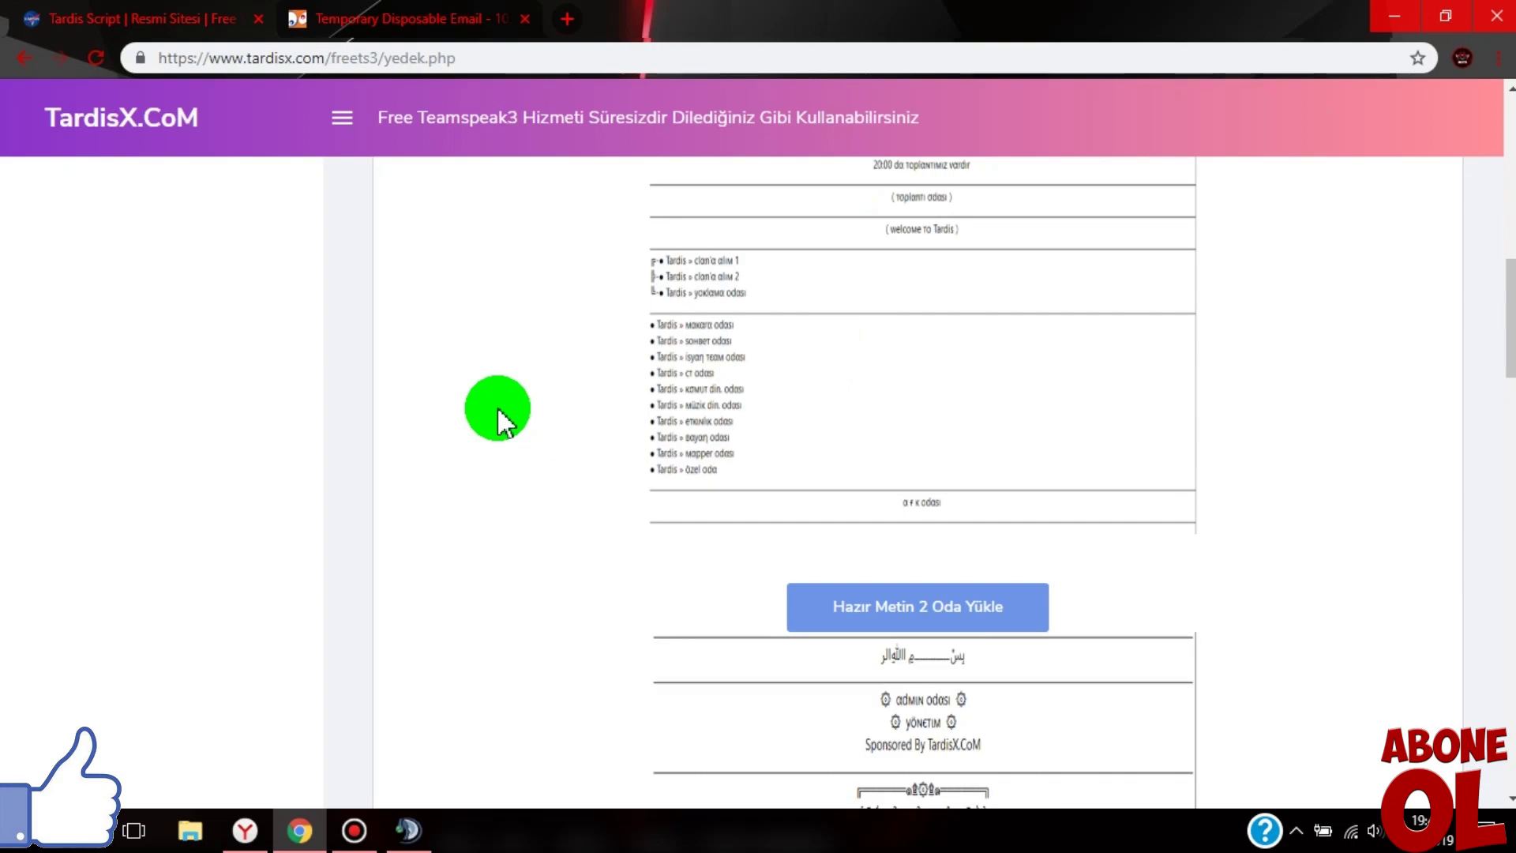
scroll(497, 405, down, 4)
scroll(876, 332, up, 2)
- Load the 'Hazır Counter Strike 1.6 Jailbreak Oda Yükle' template onto the server
click(898, 403)
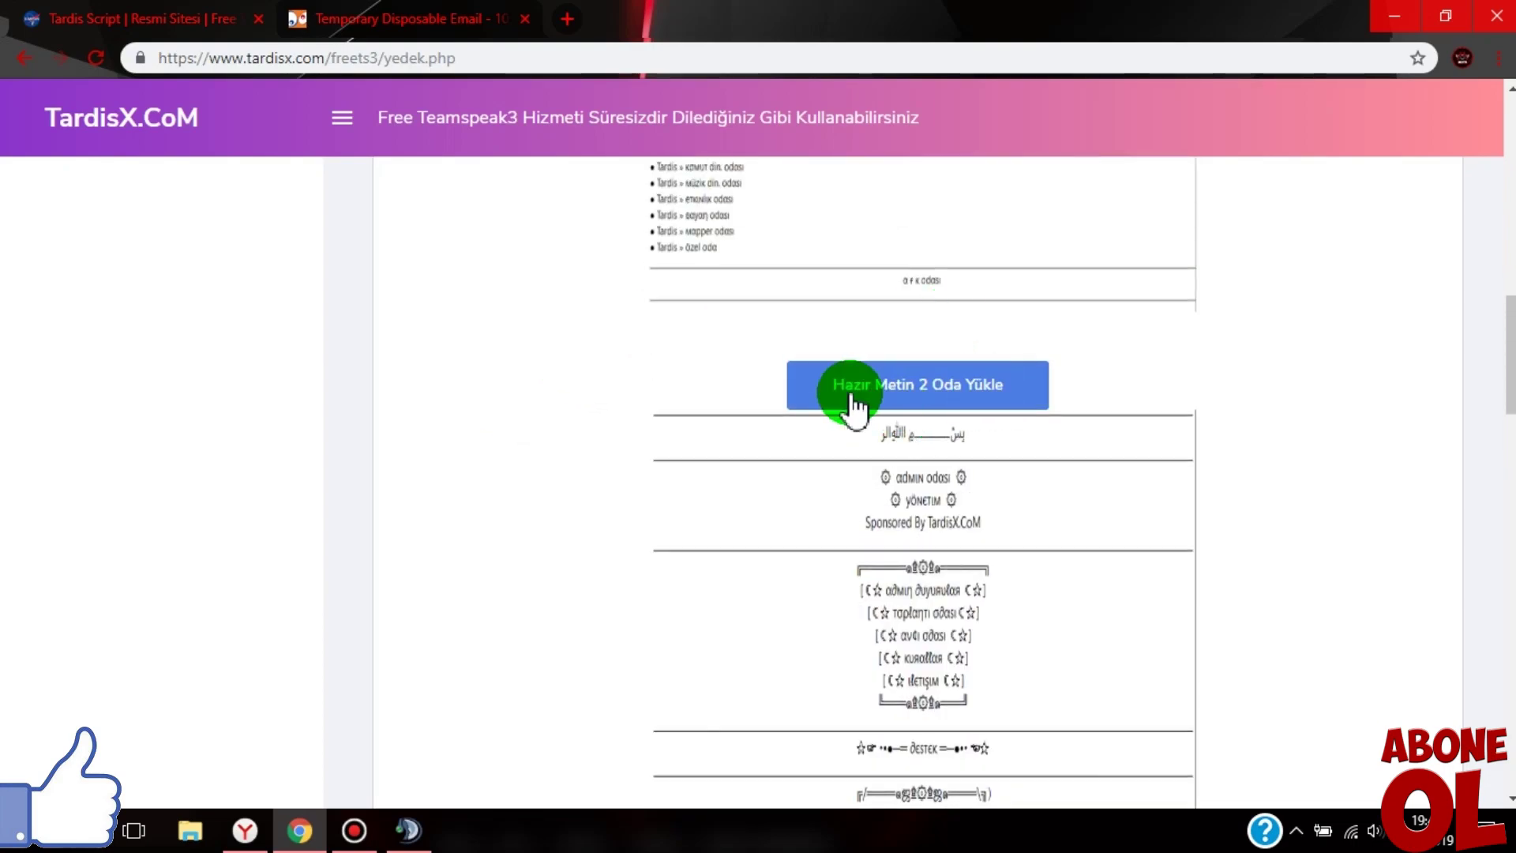
scroll(947, 288, down, 3)
scroll(799, 398, down, 7)
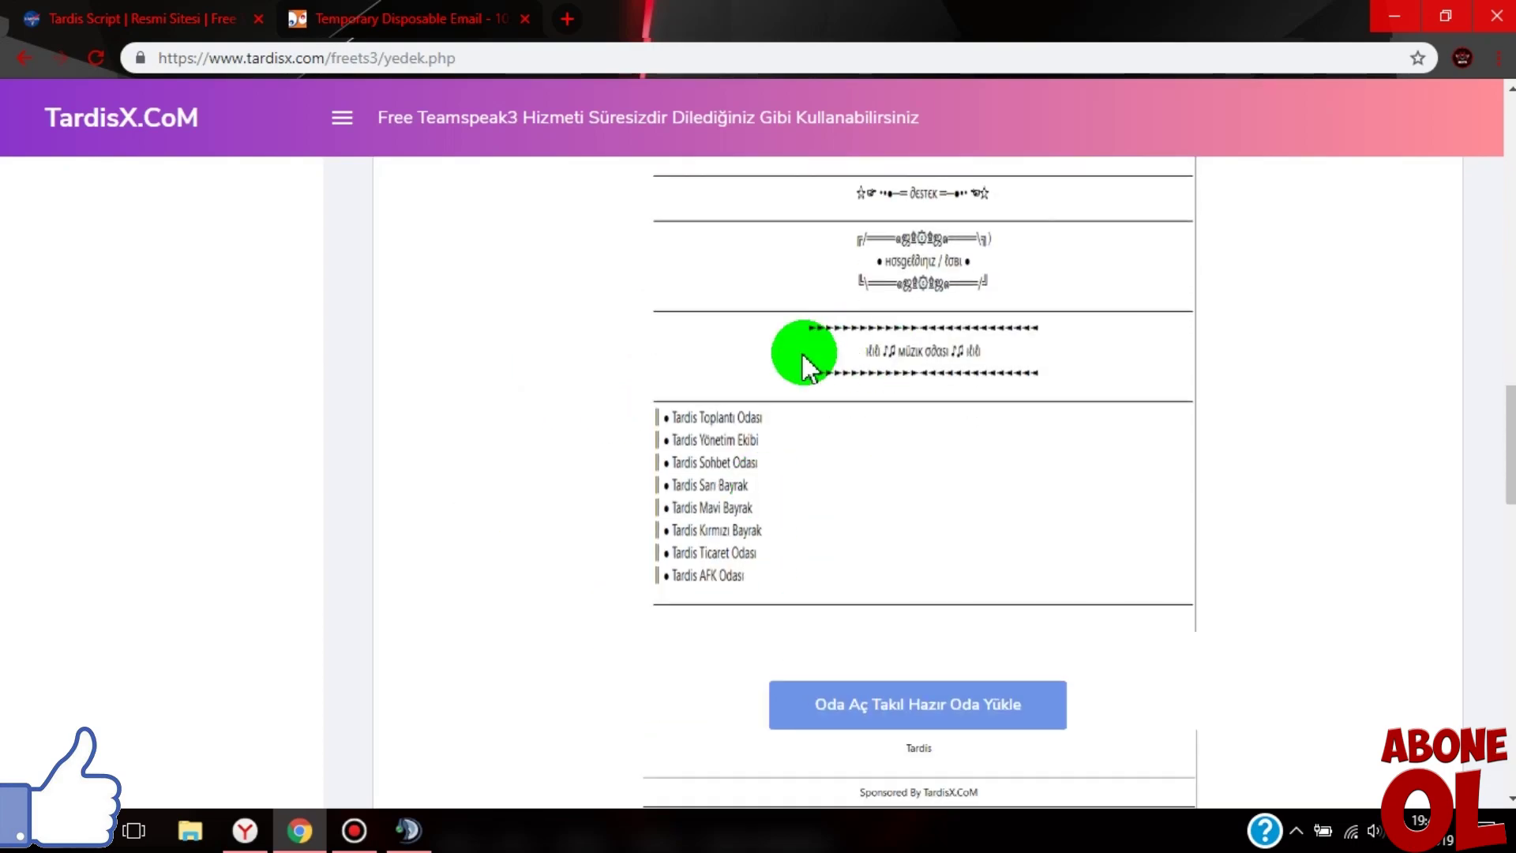
scroll(1050, 416, up, 2)
click(839, 385)
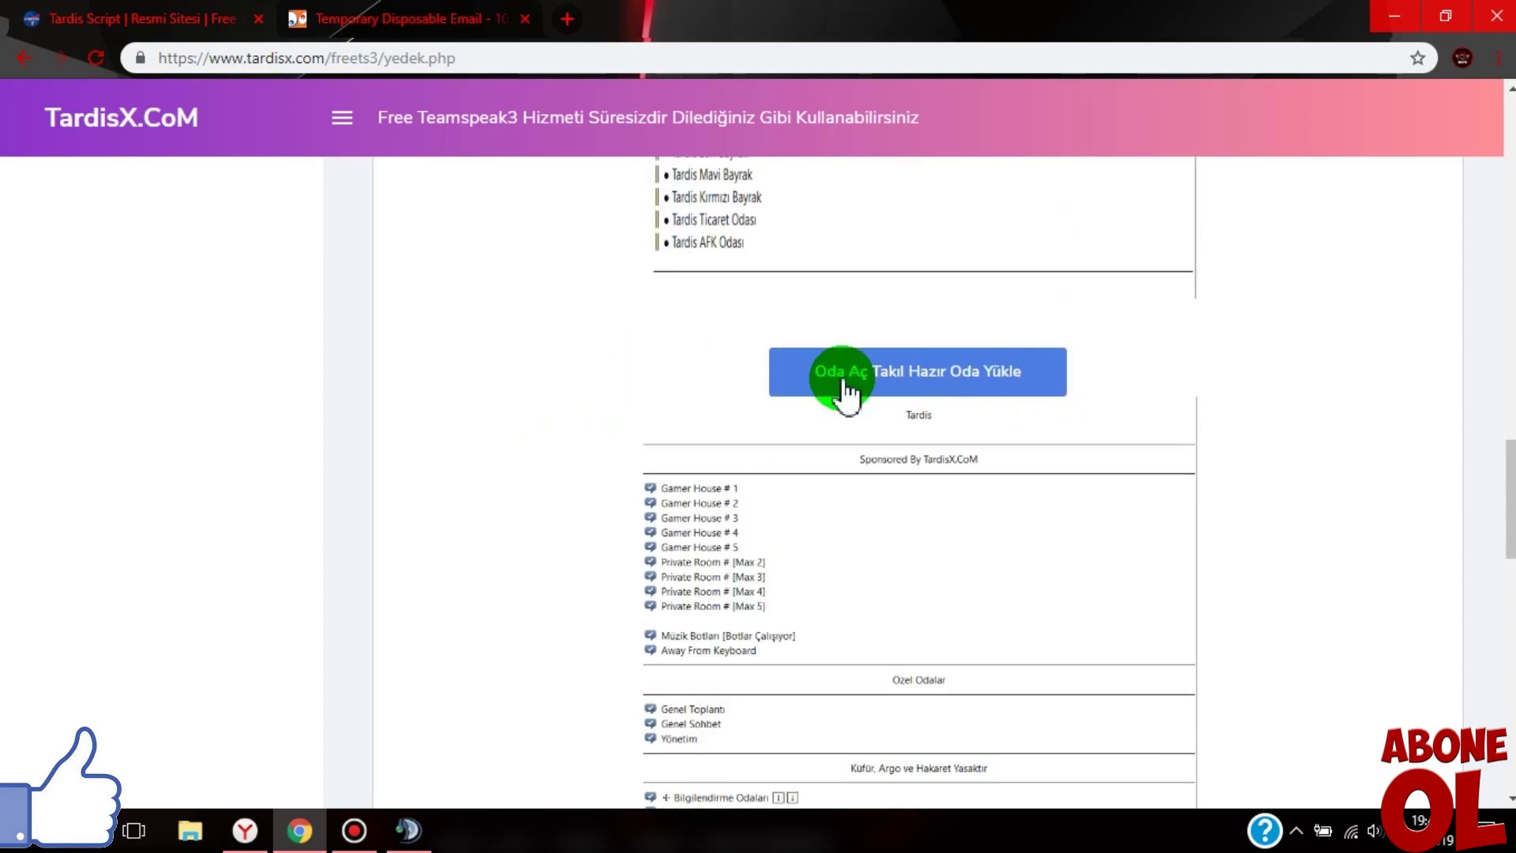
scroll(489, 410, down, 3)
scroll(655, 456, down, 3)
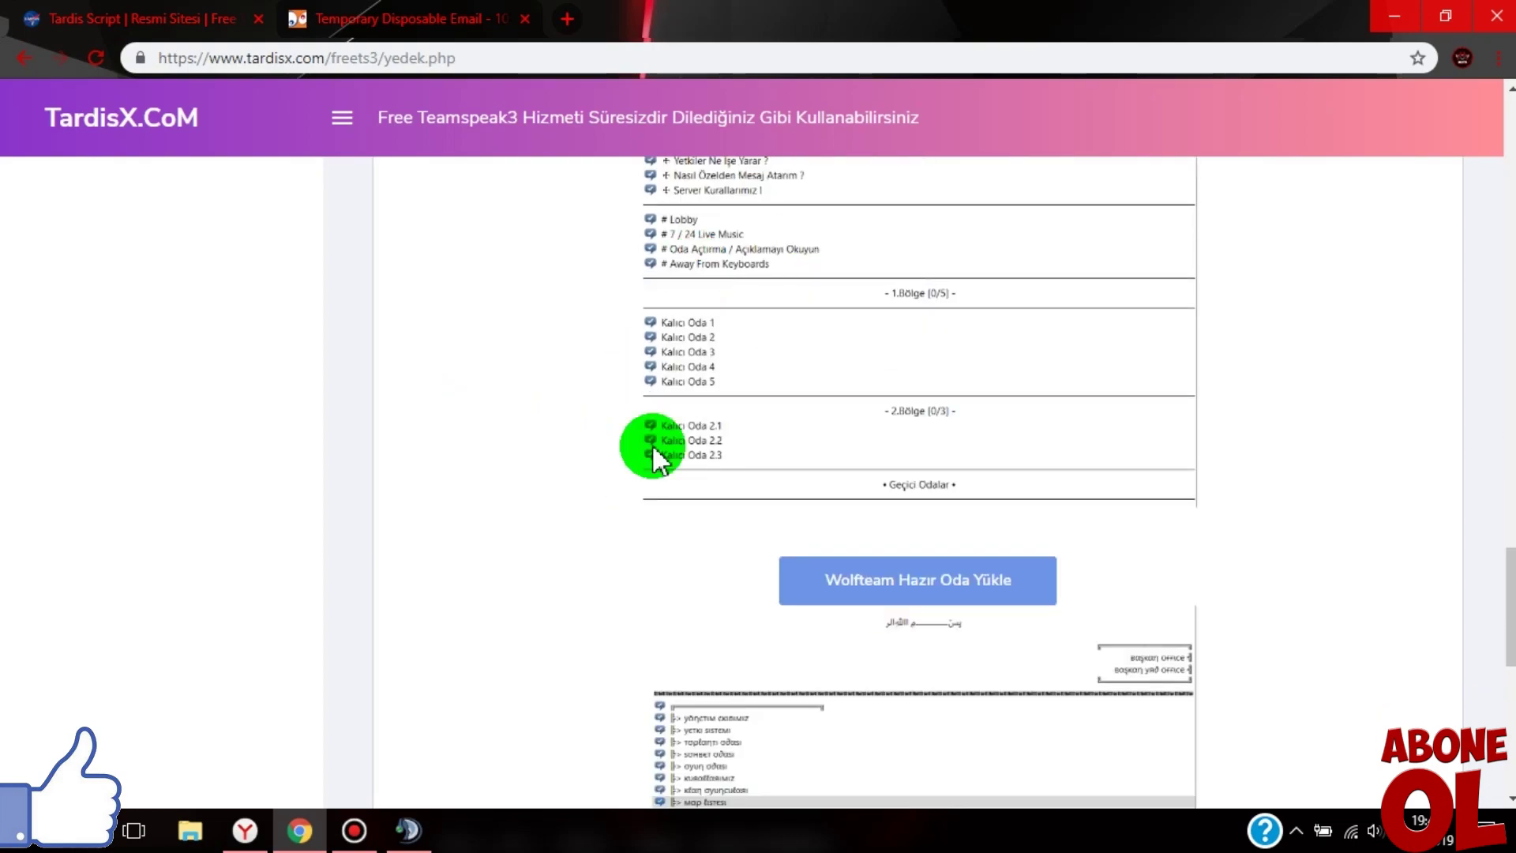
scroll(829, 379, down, 3)
scroll(453, 294, down, 2)
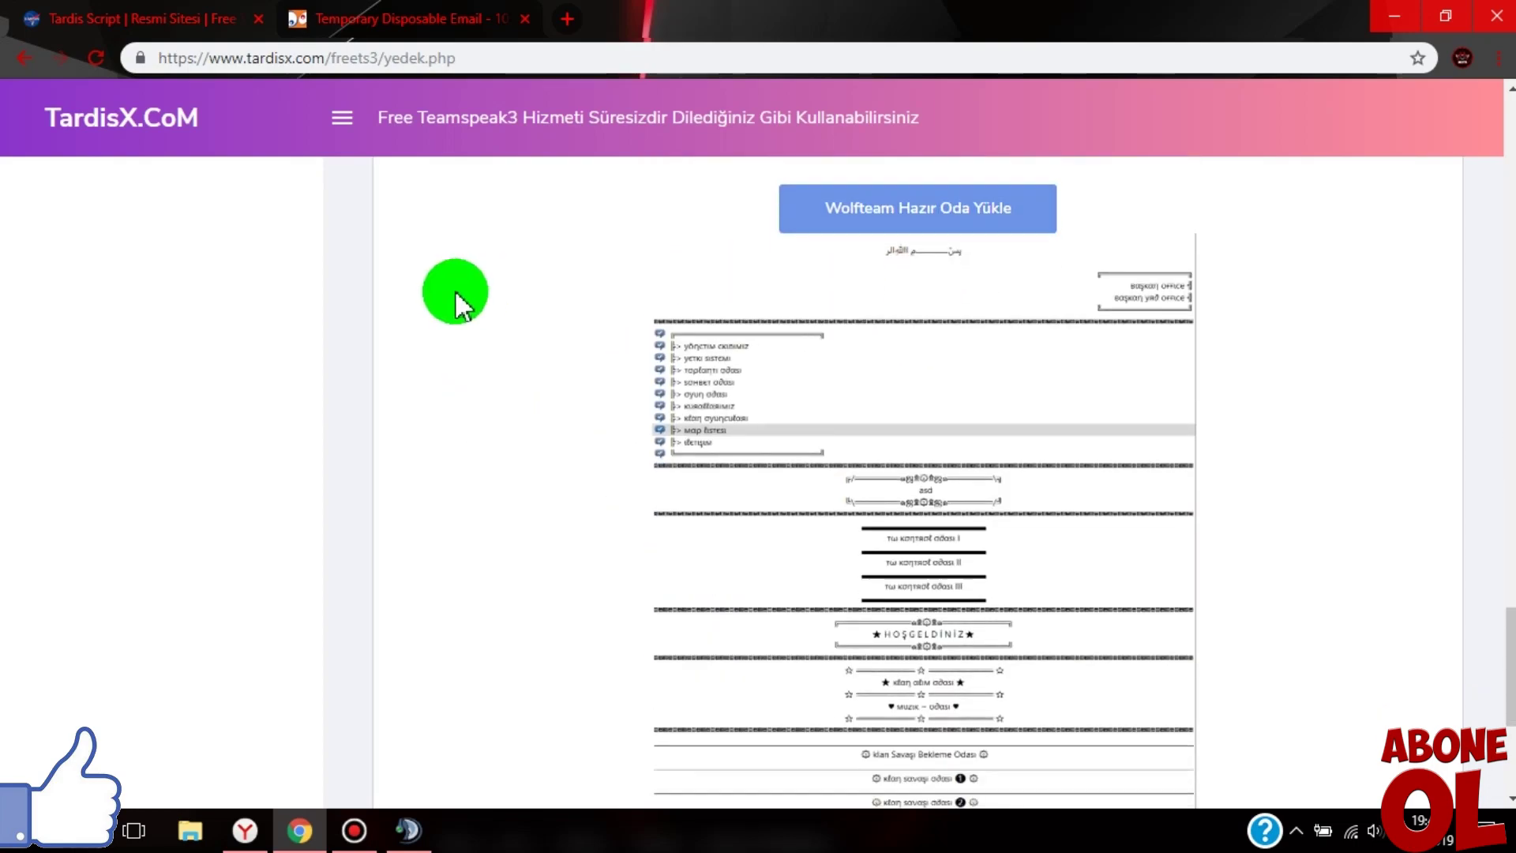
scroll(847, 513, down, 3)
scroll(612, 391, up, 15)
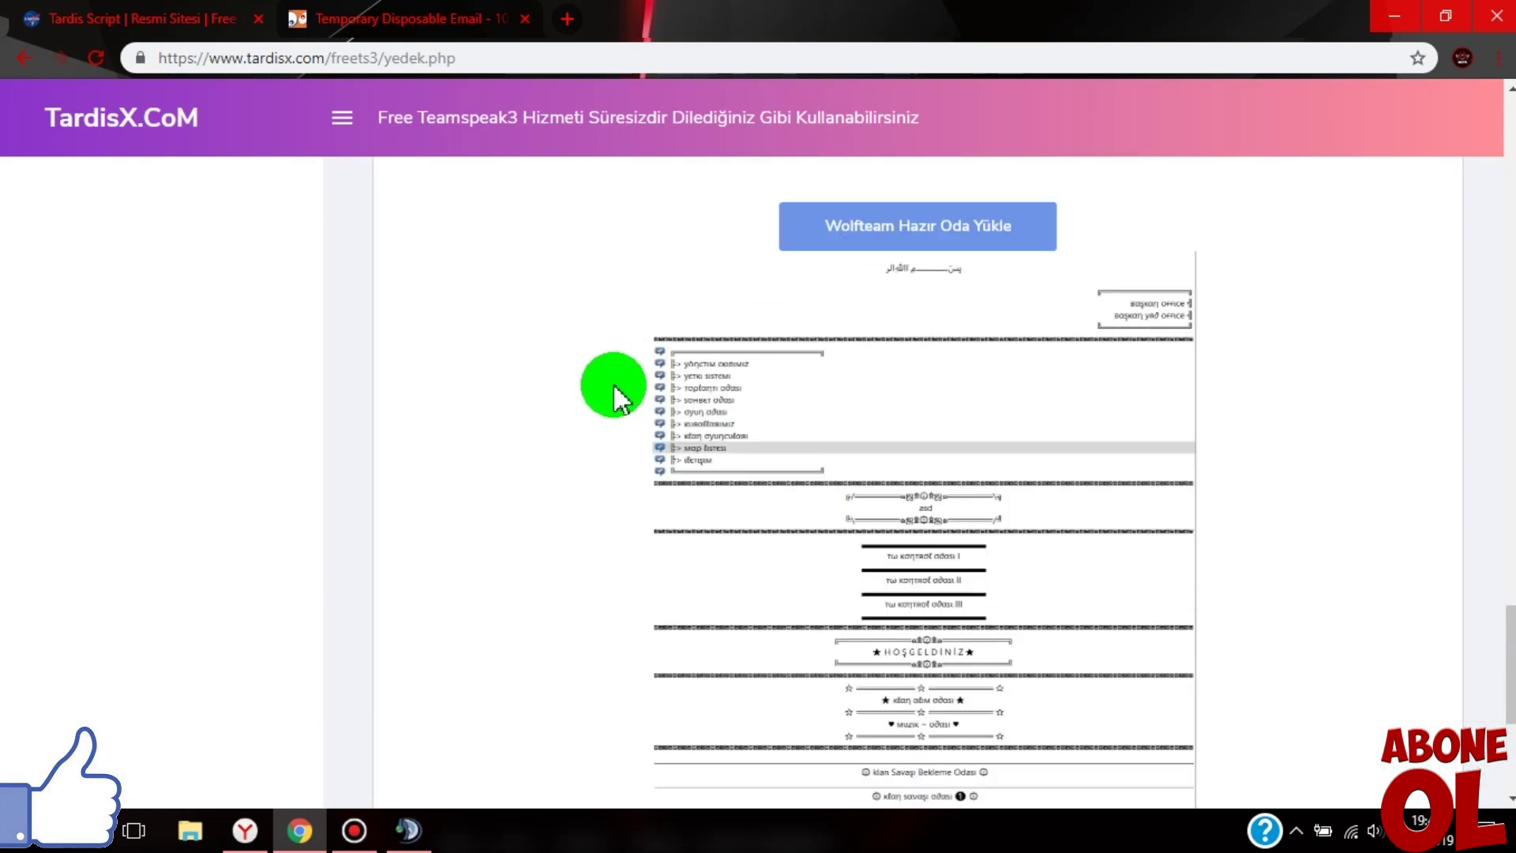
scroll(613, 399, up, 4)
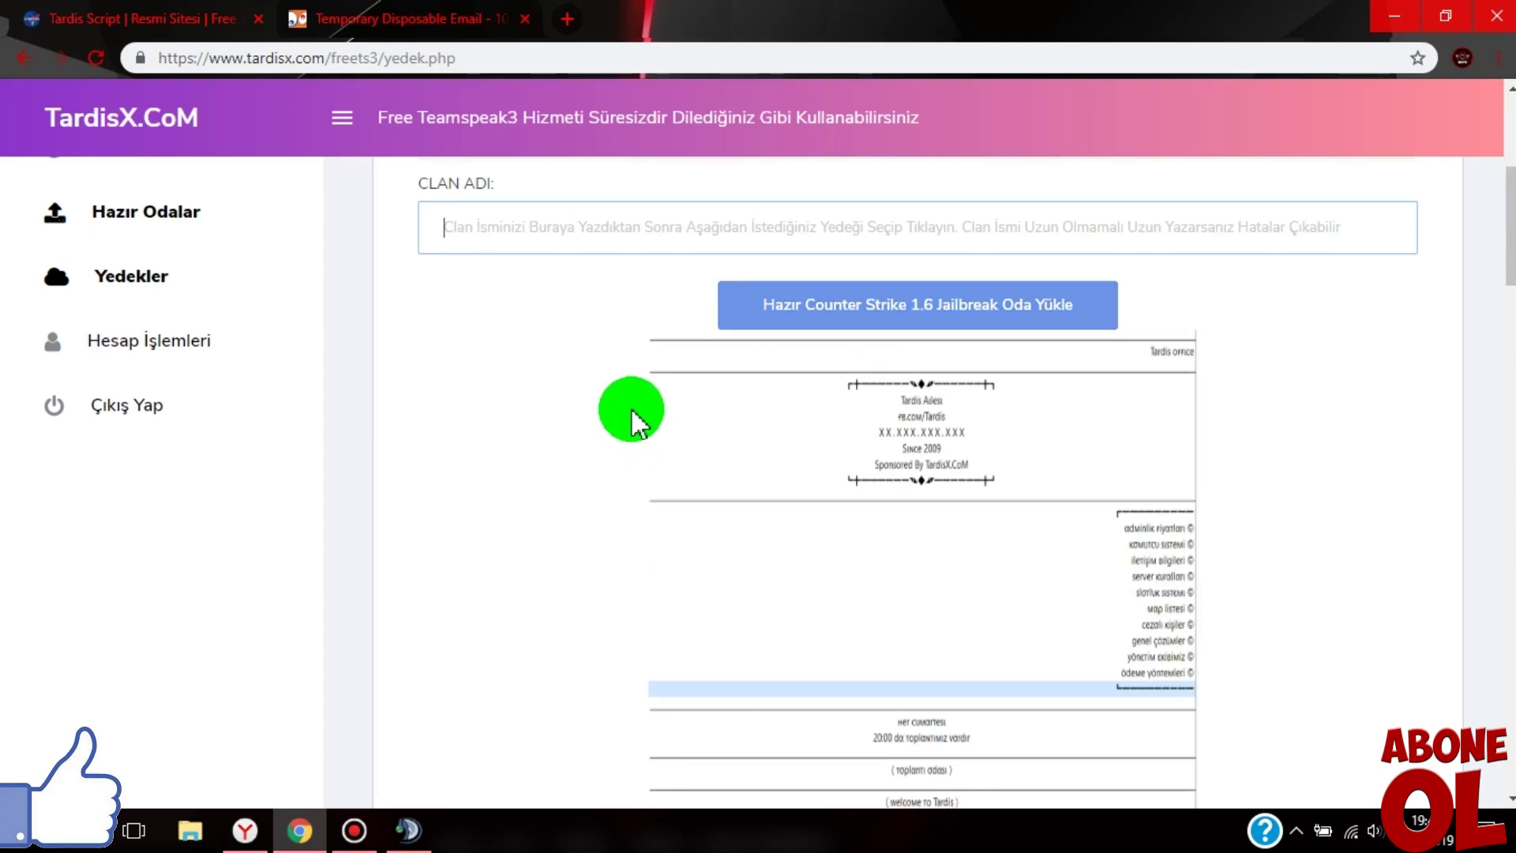
scroll(620, 407, down, 3)
scroll(610, 395, up, 2)
click(904, 229)
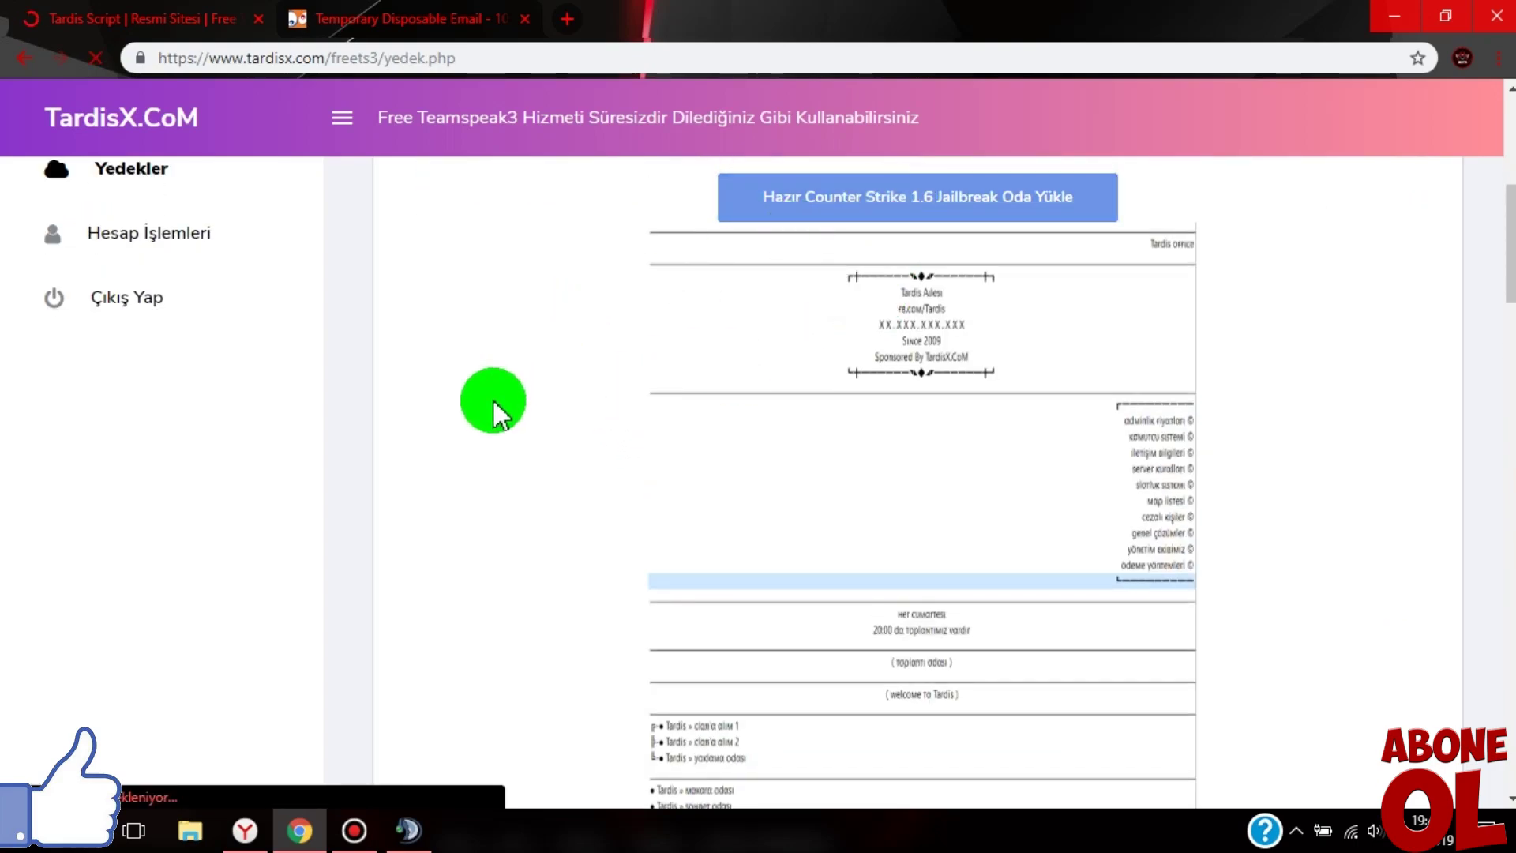
- Back in TeamSpeak, rename the Ailesı spacer channel to 'Armageddon Ailesı' via Kanalı Düzenle
click(407, 829)
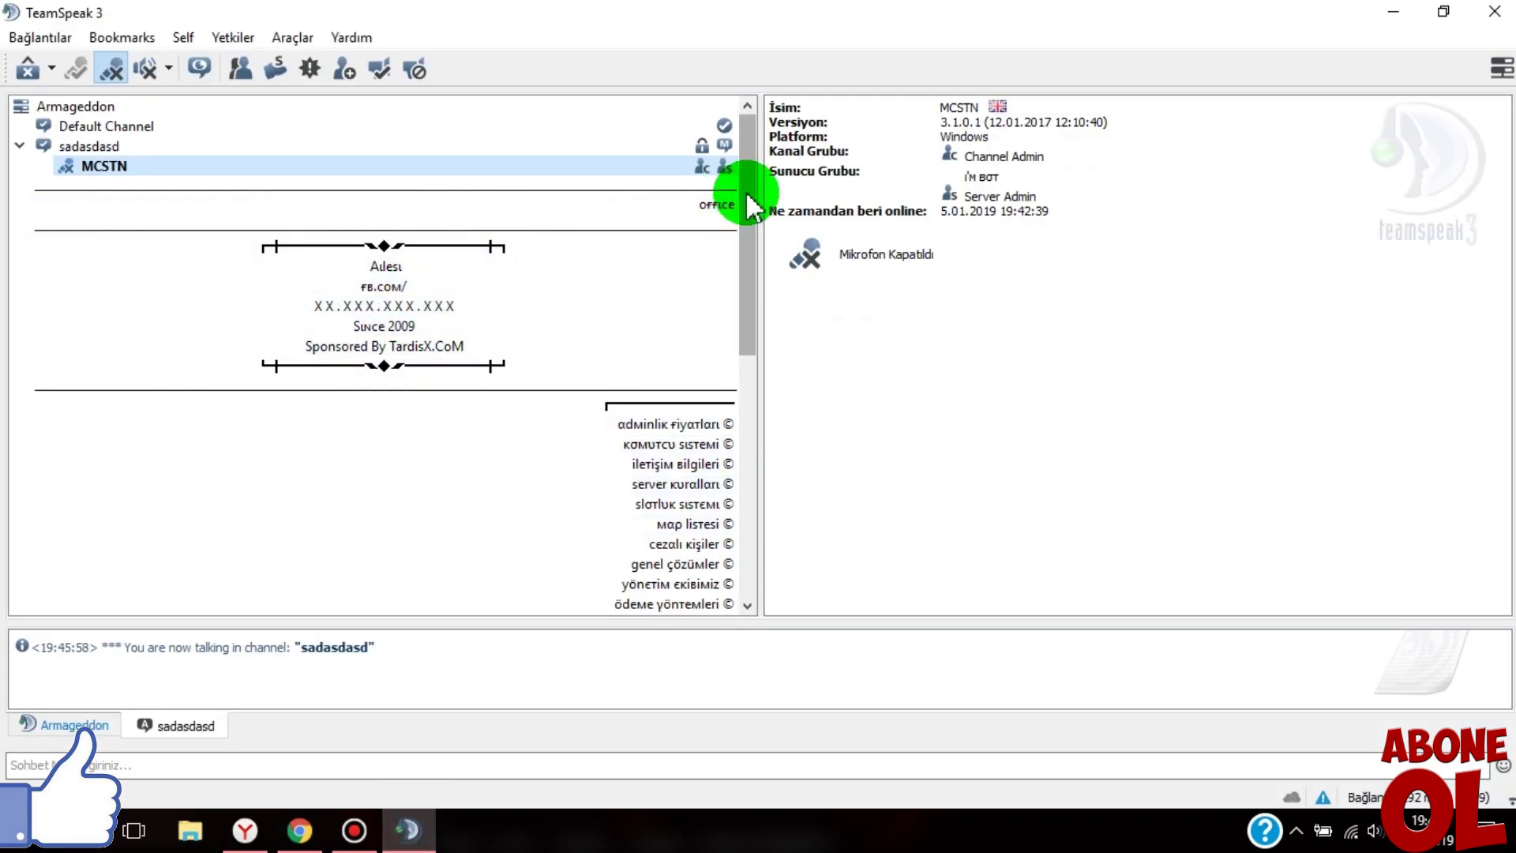
drag(743, 168, 735, 135)
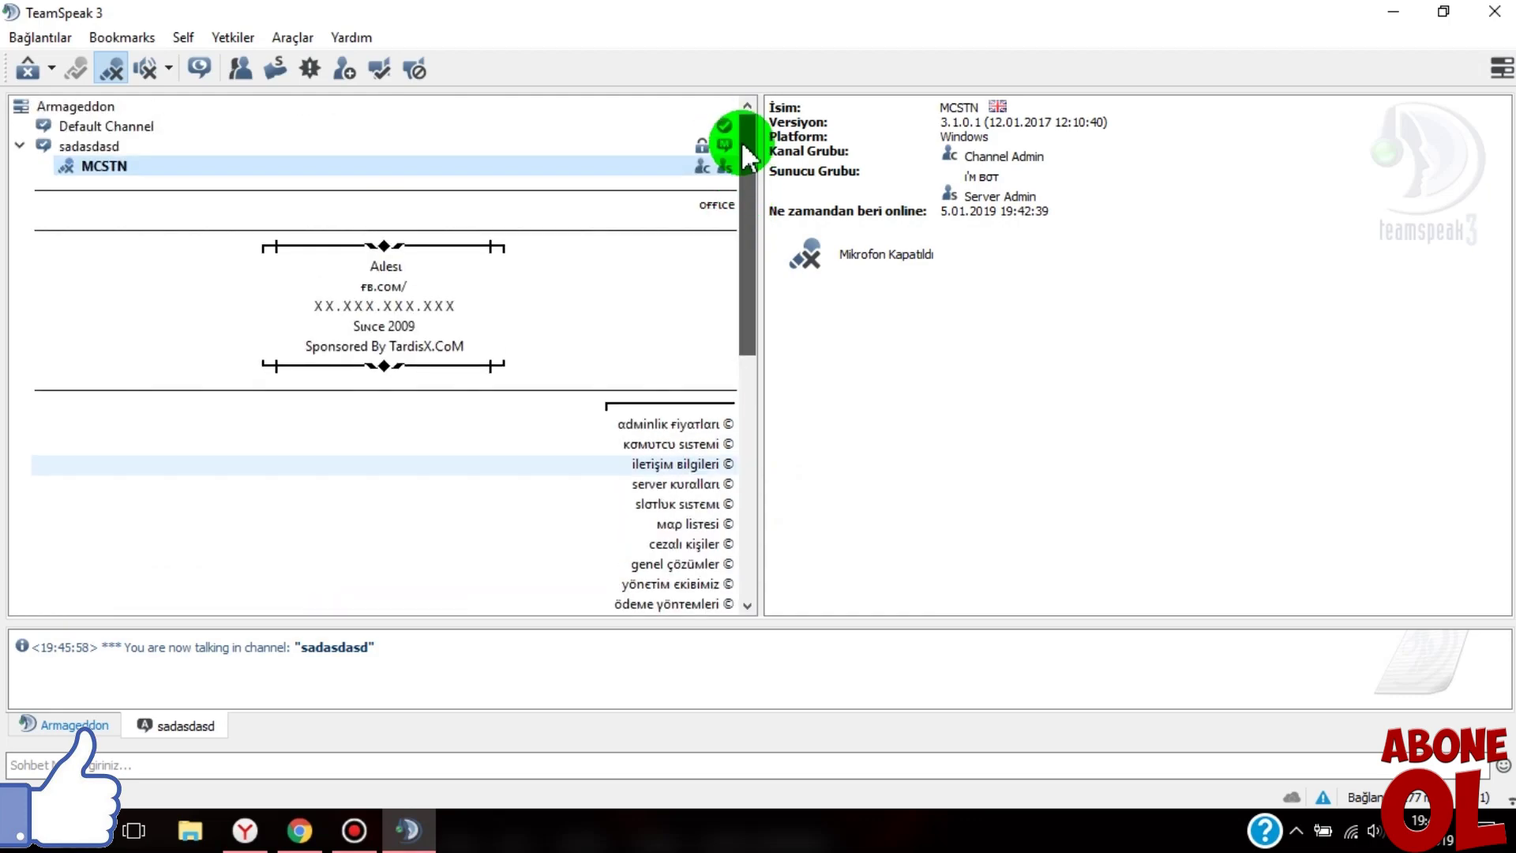
click(382, 264)
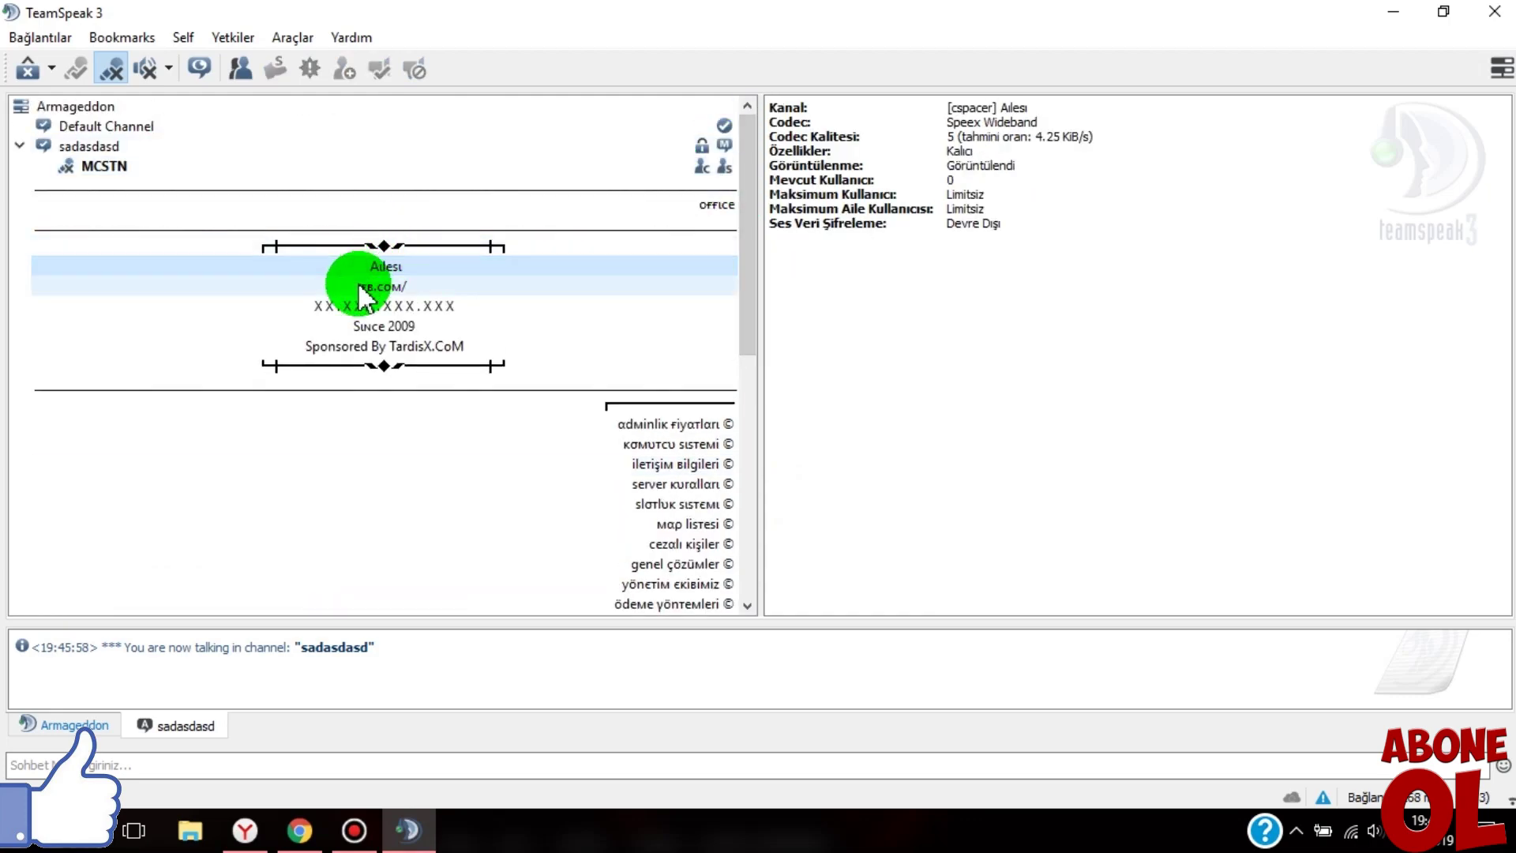
right_click(359, 267)
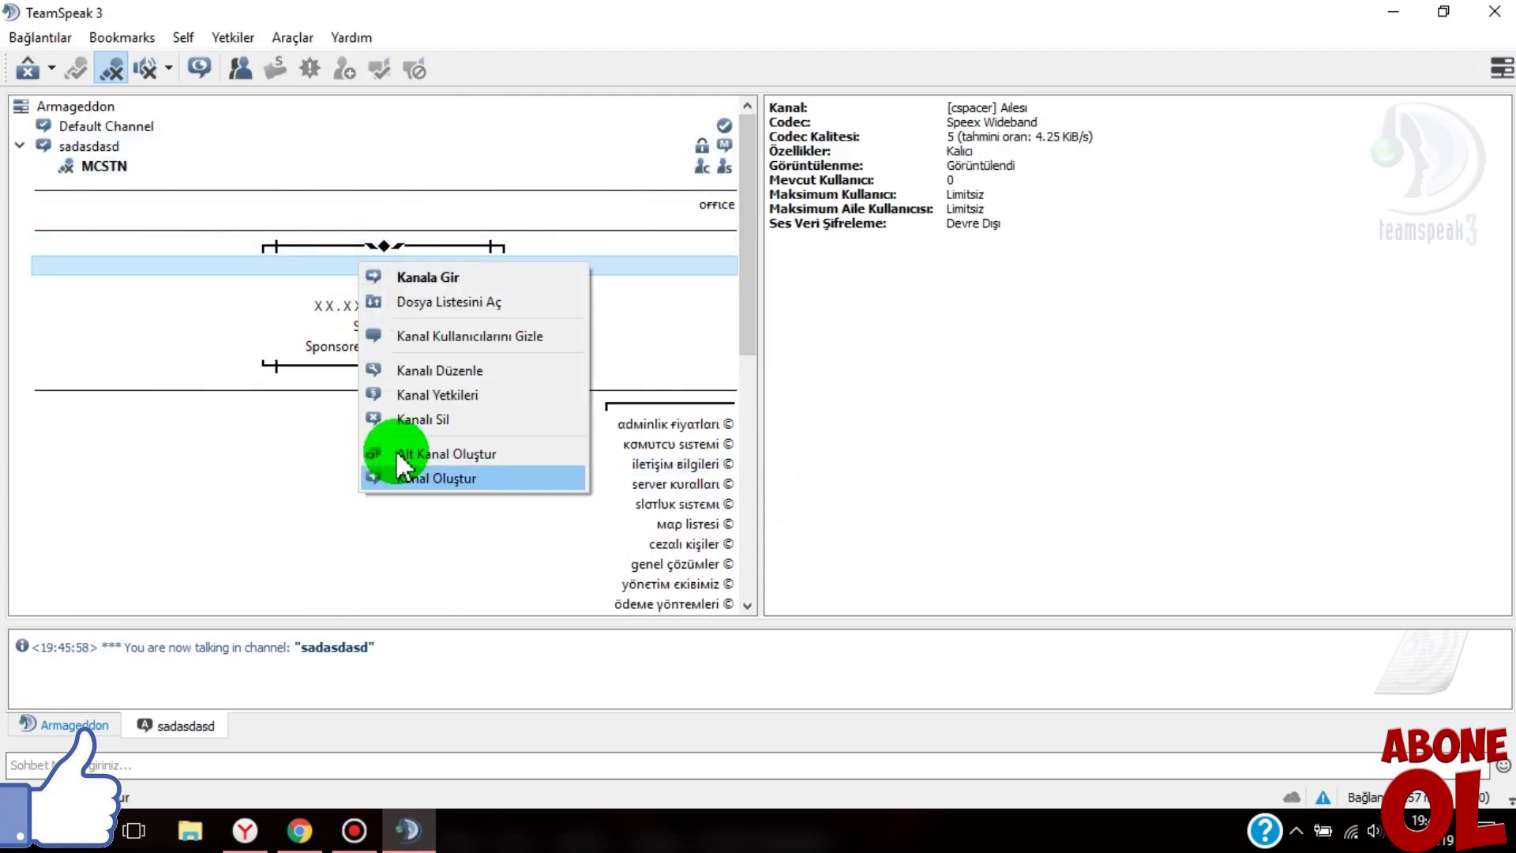
click(418, 369)
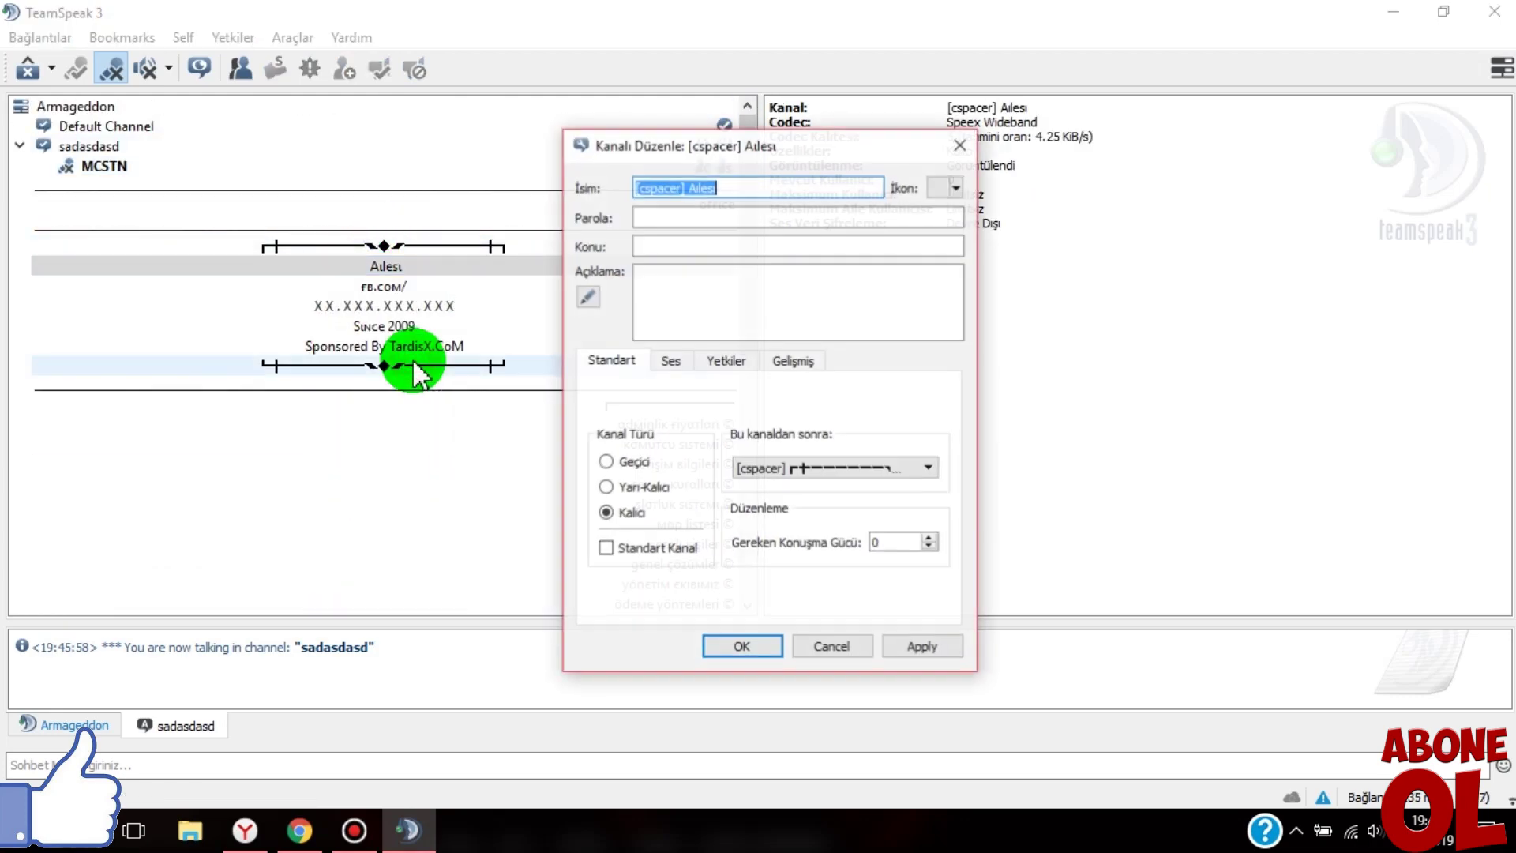
click(688, 186)
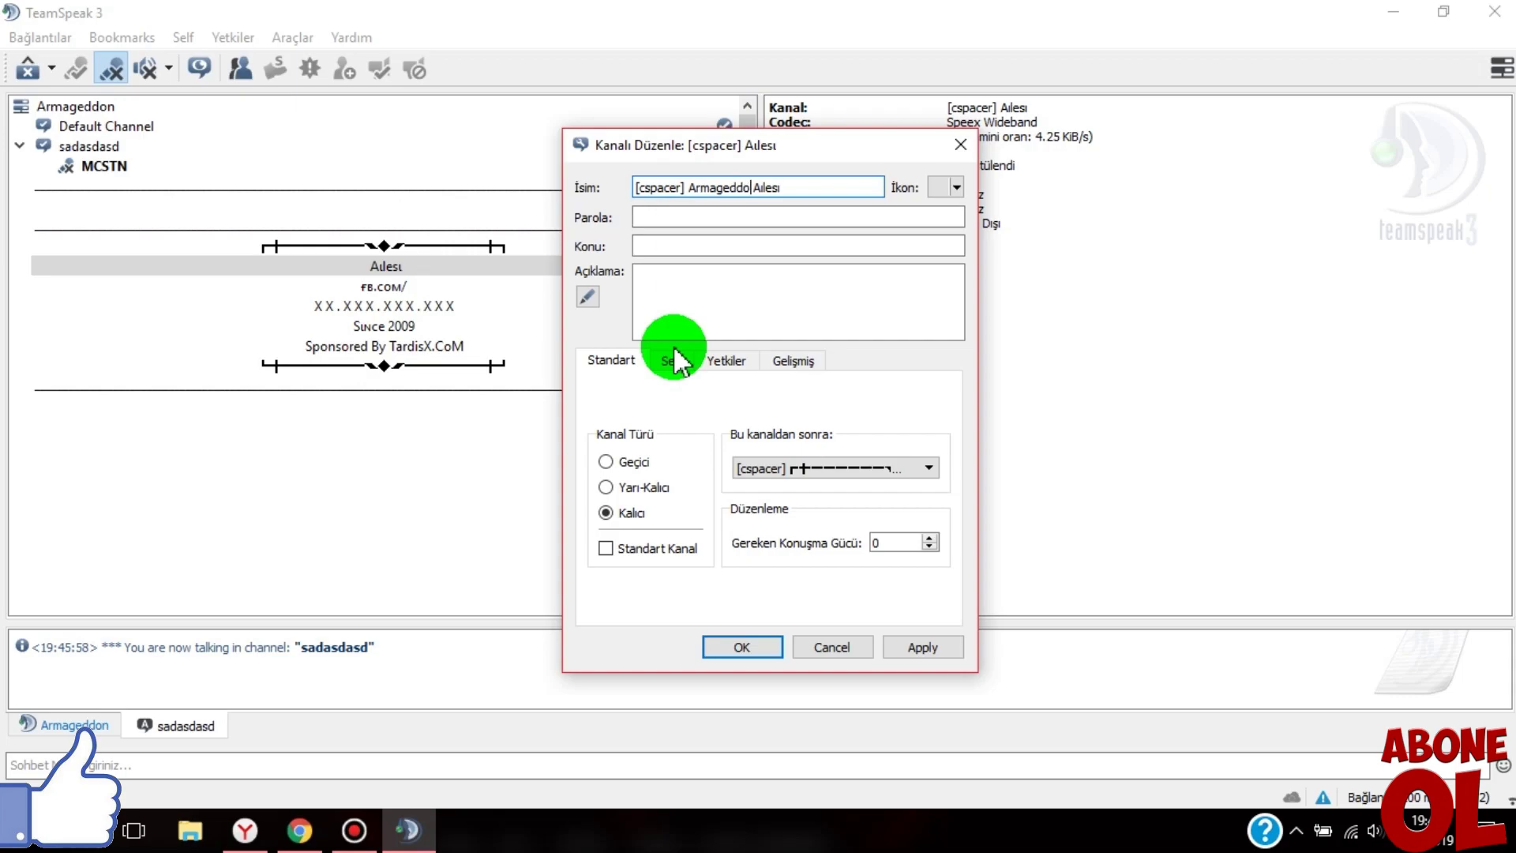
click(760, 645)
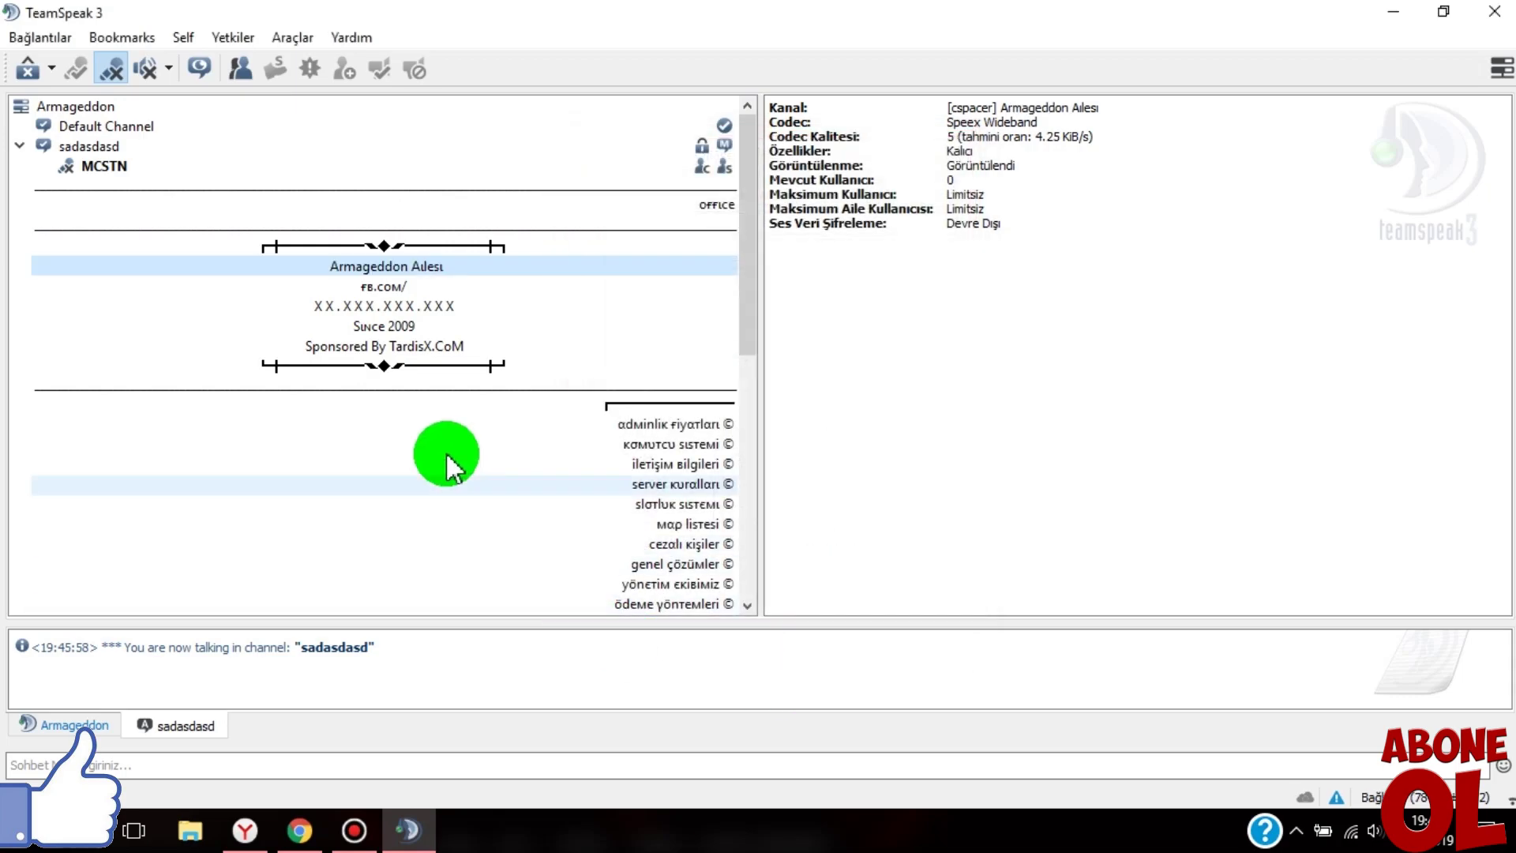
- Open the fb.com/ spacer channel's edit dialog, then cancel without changing its name
right_click(341, 289)
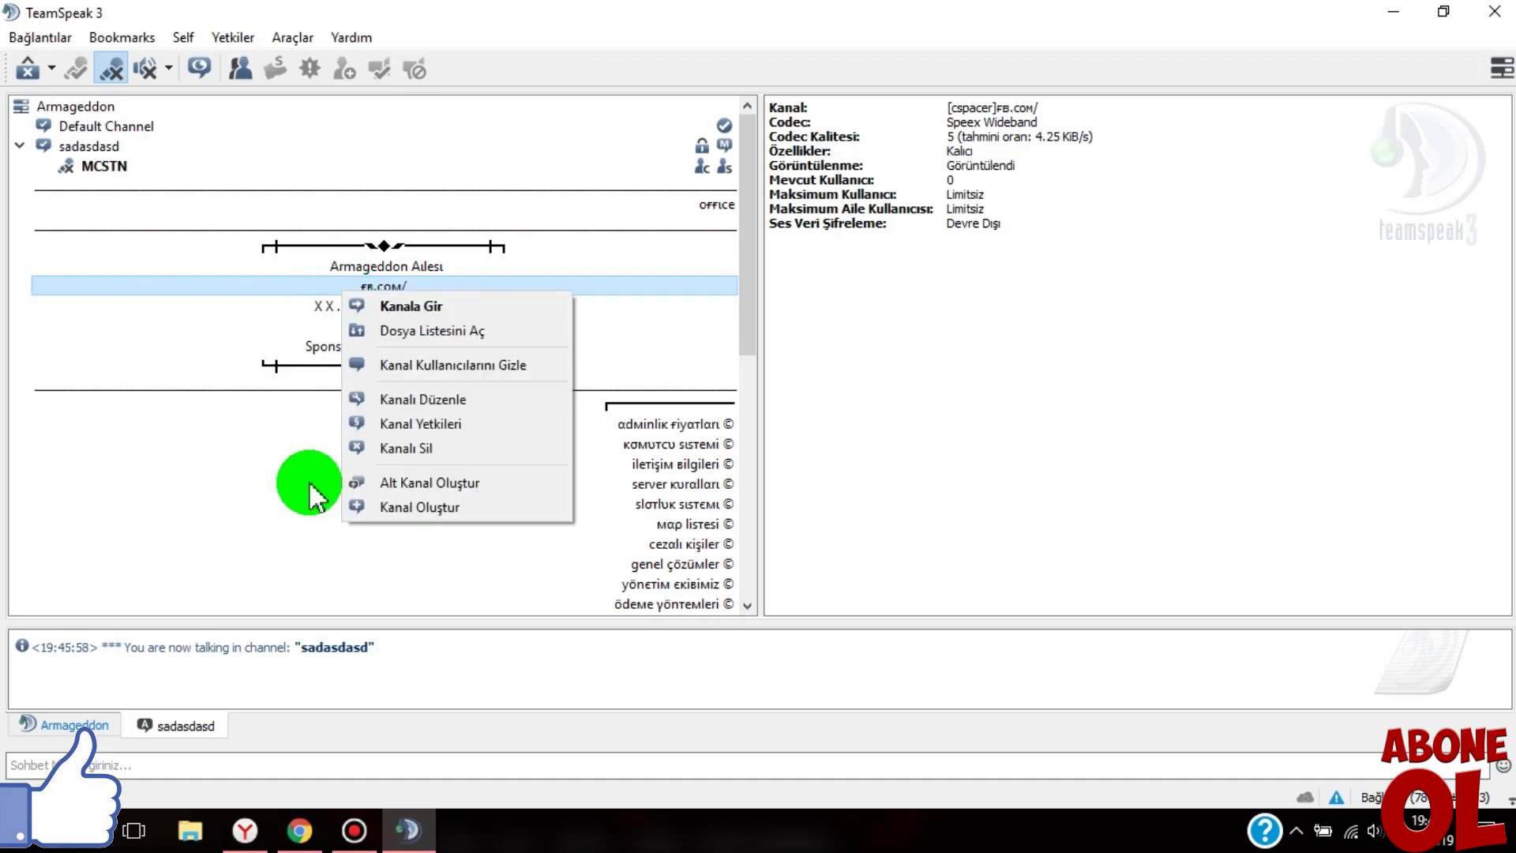
click(366, 400)
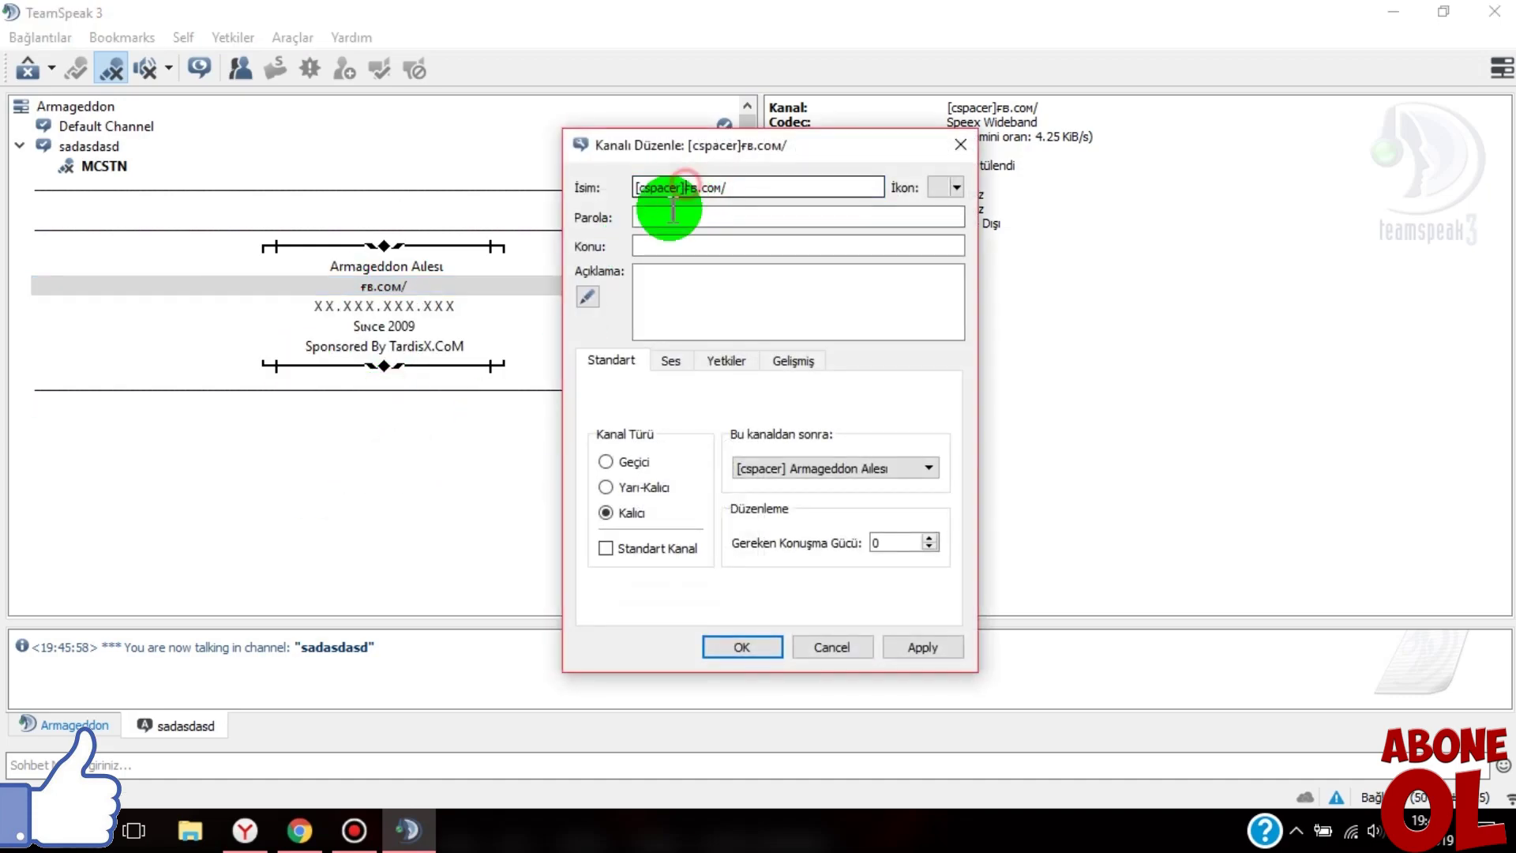
click(684, 188)
triple_click(745, 186)
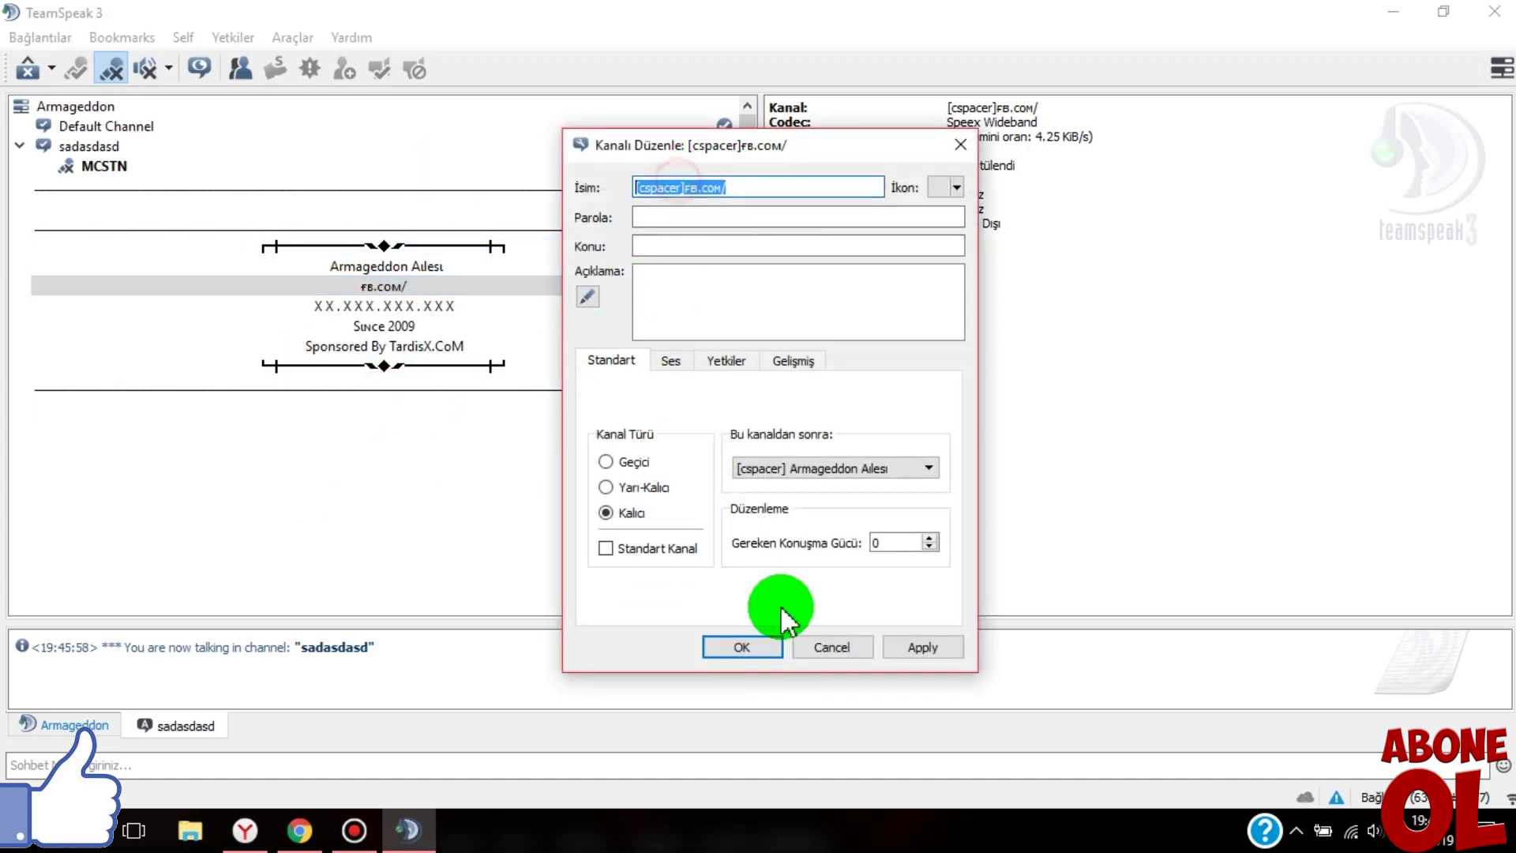
click(849, 643)
- Inspect the IP-address, Since 2009 and Sponsored By TardisX.CoM spacer channels
click(380, 306)
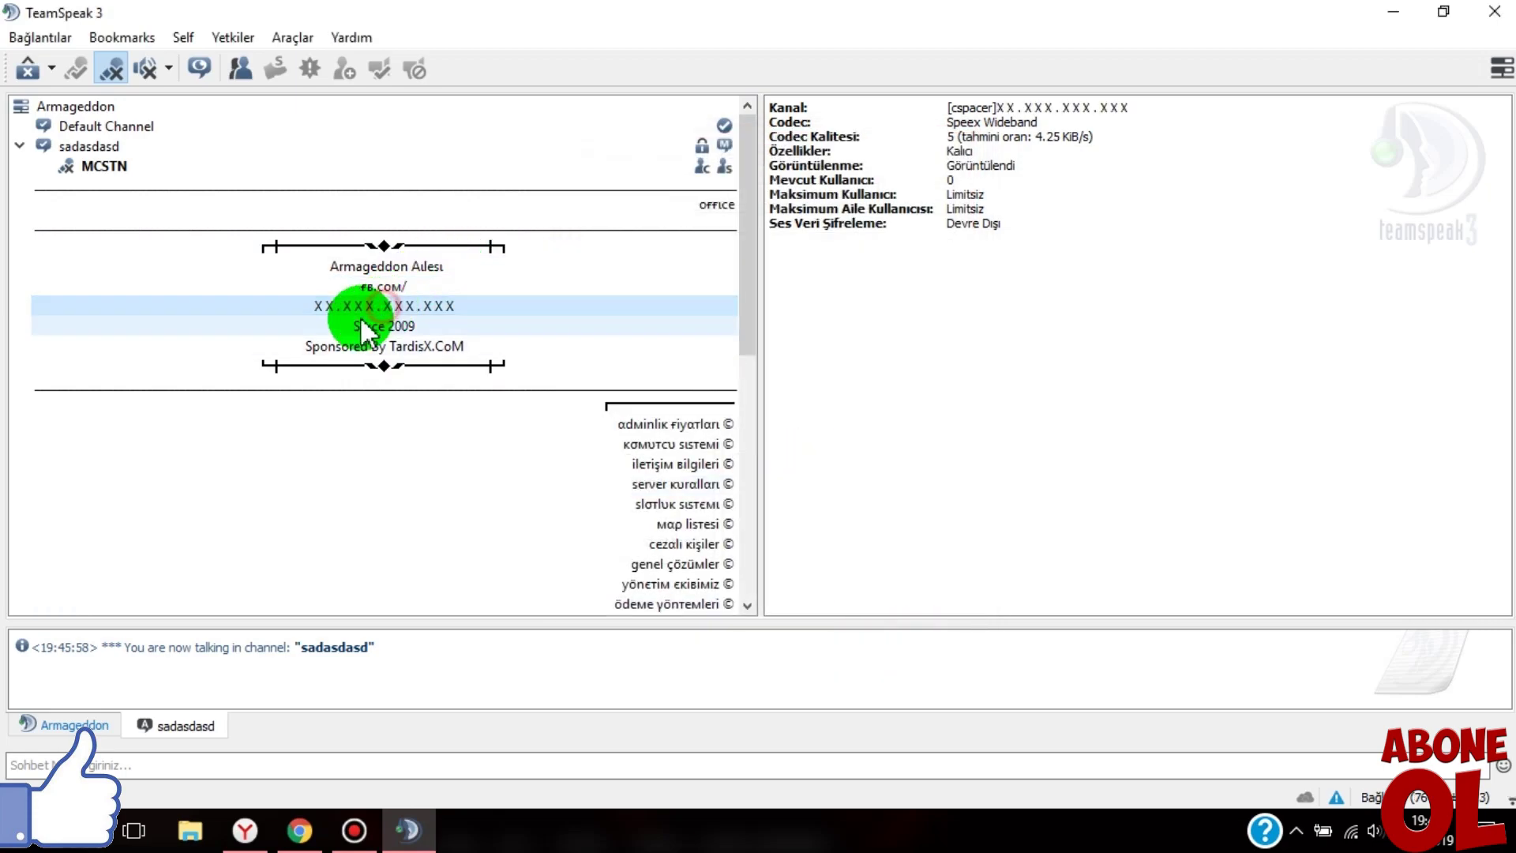
click(377, 330)
click(437, 344)
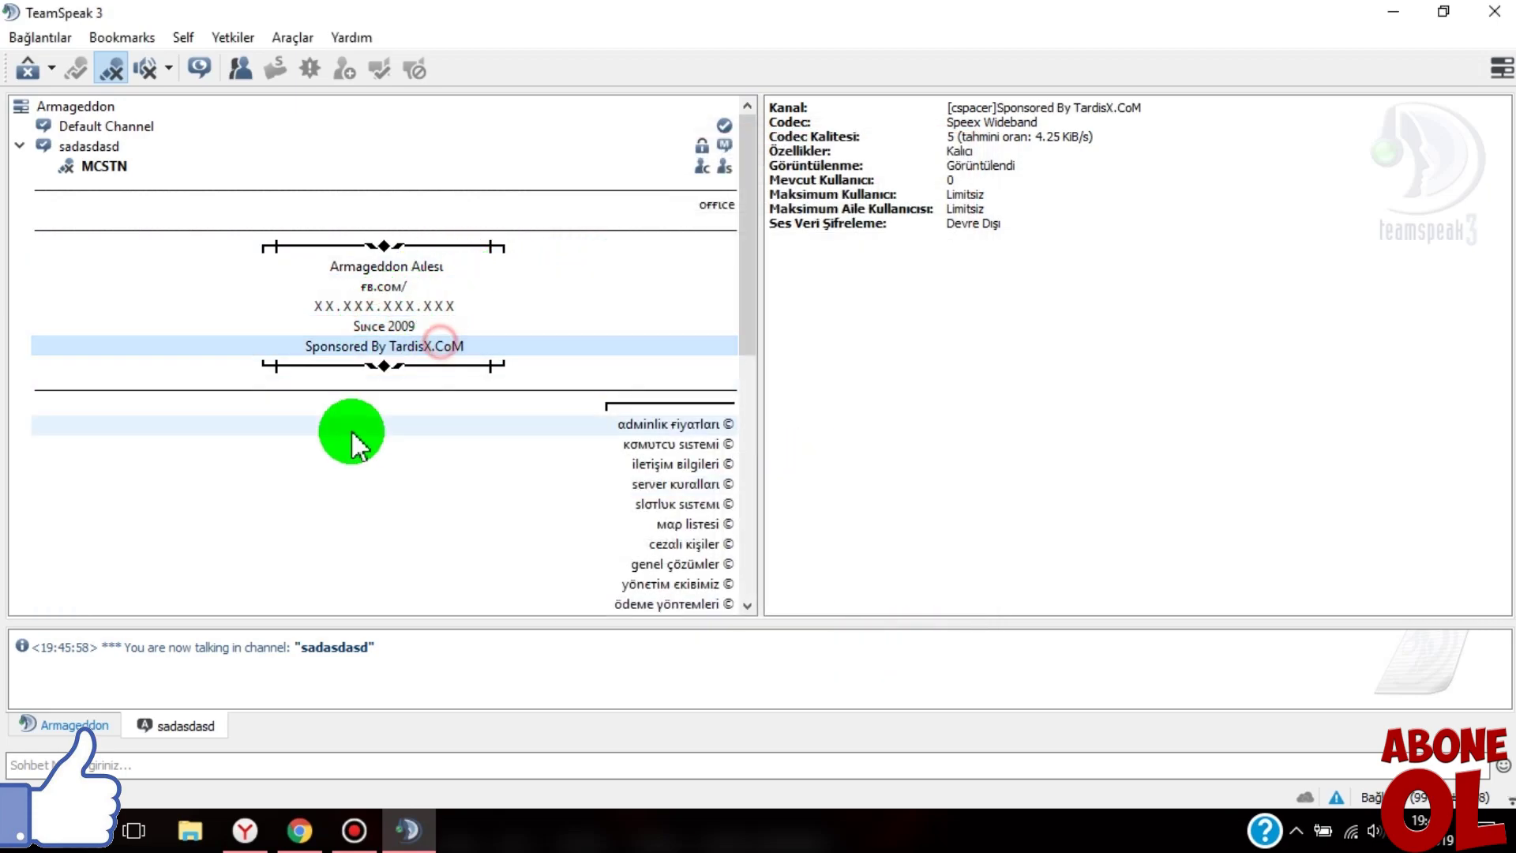
scroll(347, 379, down, 3)
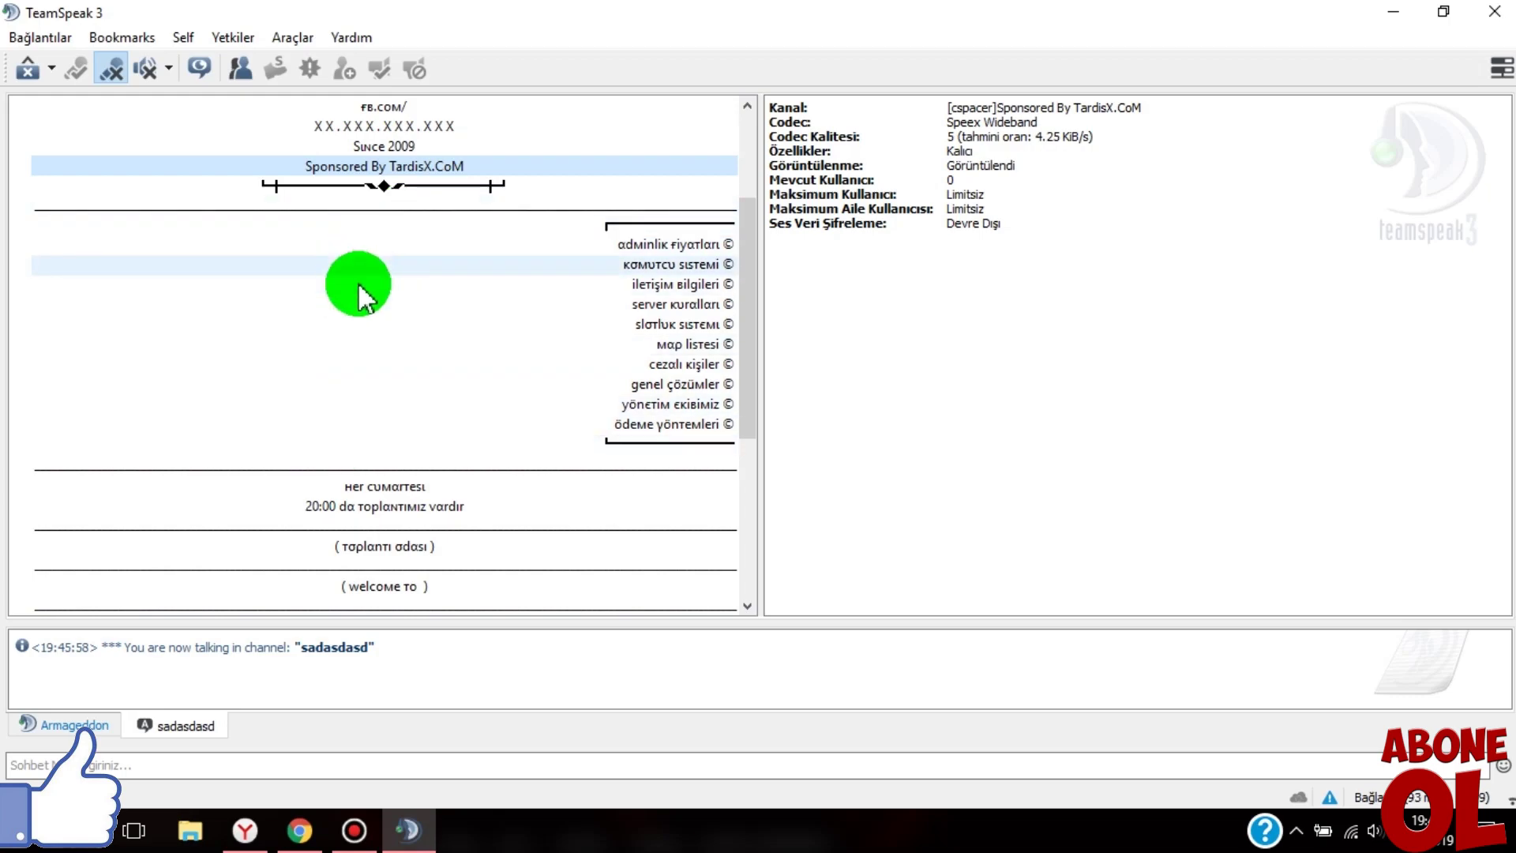
scroll(339, 339, down, 2)
scroll(348, 401, down, 4)
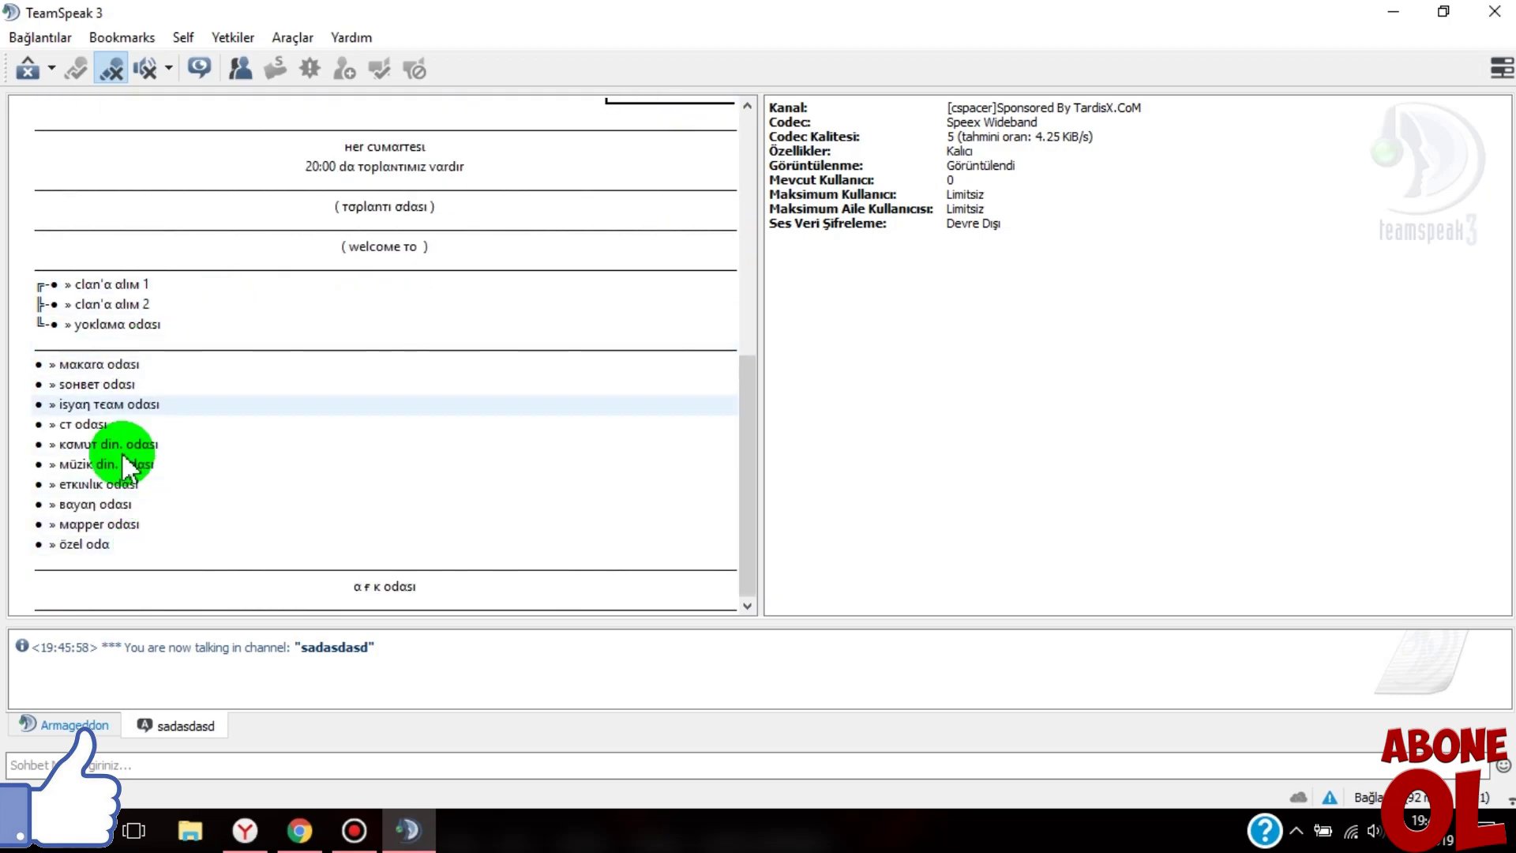
- Join özel oda, then ct odası, ending in makara odası, then return to the browser
double_click(79, 543)
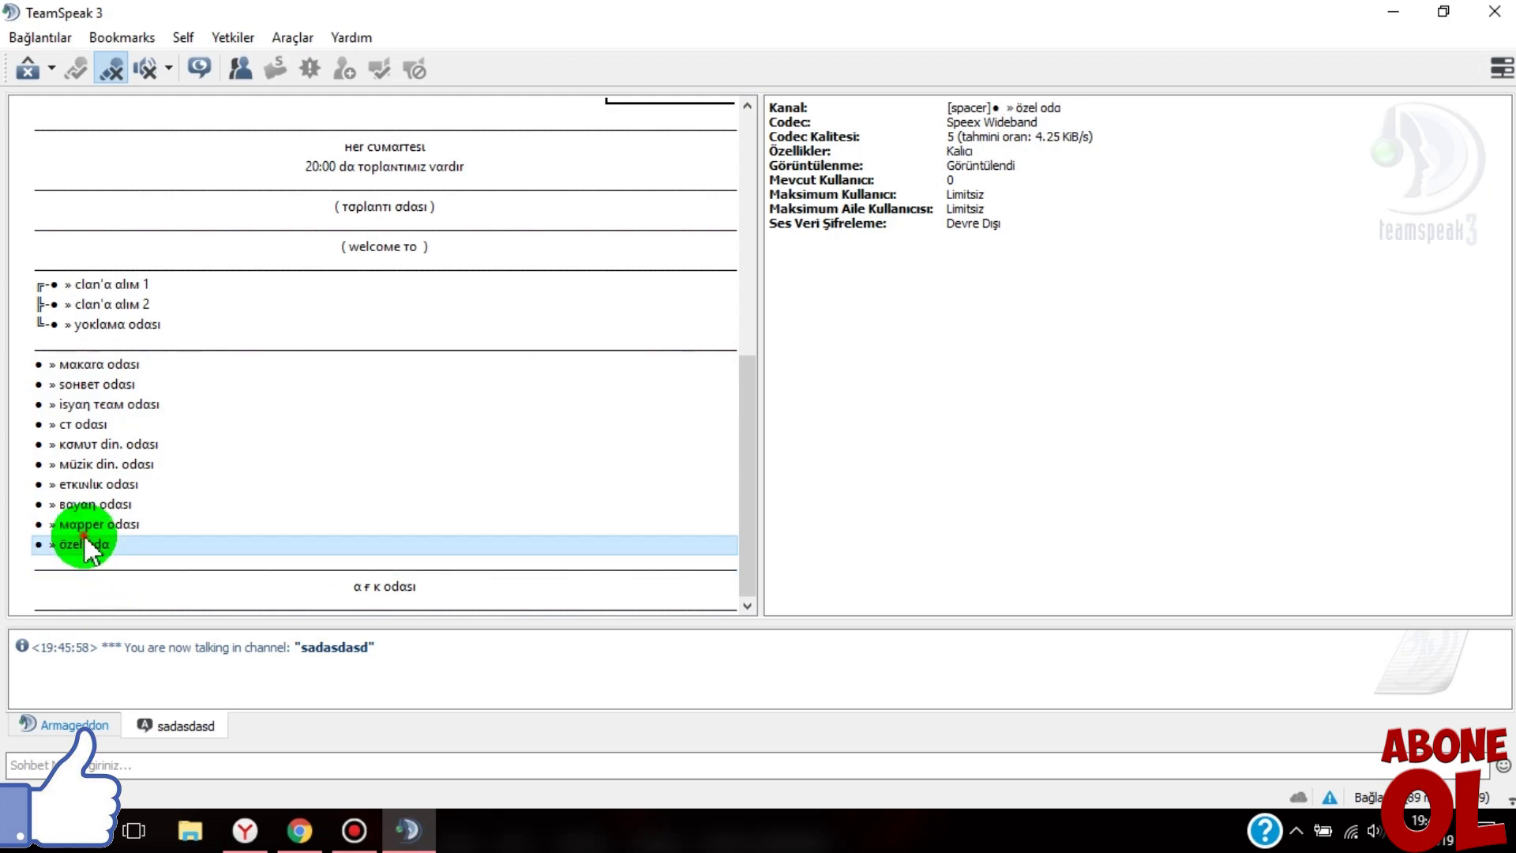
double_click(97, 424)
double_click(111, 365)
click(108, 484)
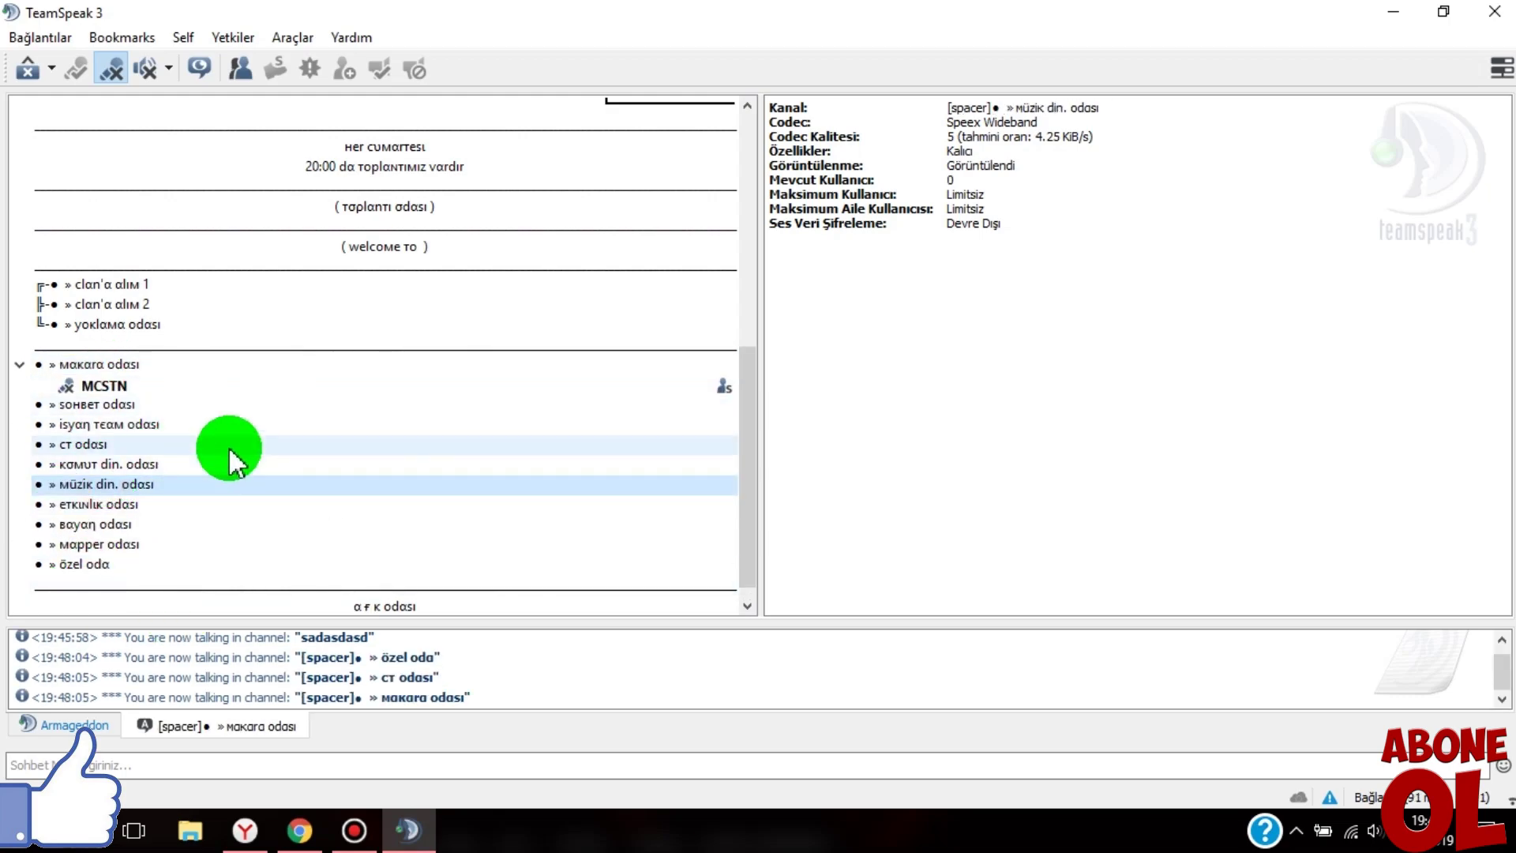
scroll(223, 447, down, 1)
scroll(737, 382, up, 9)
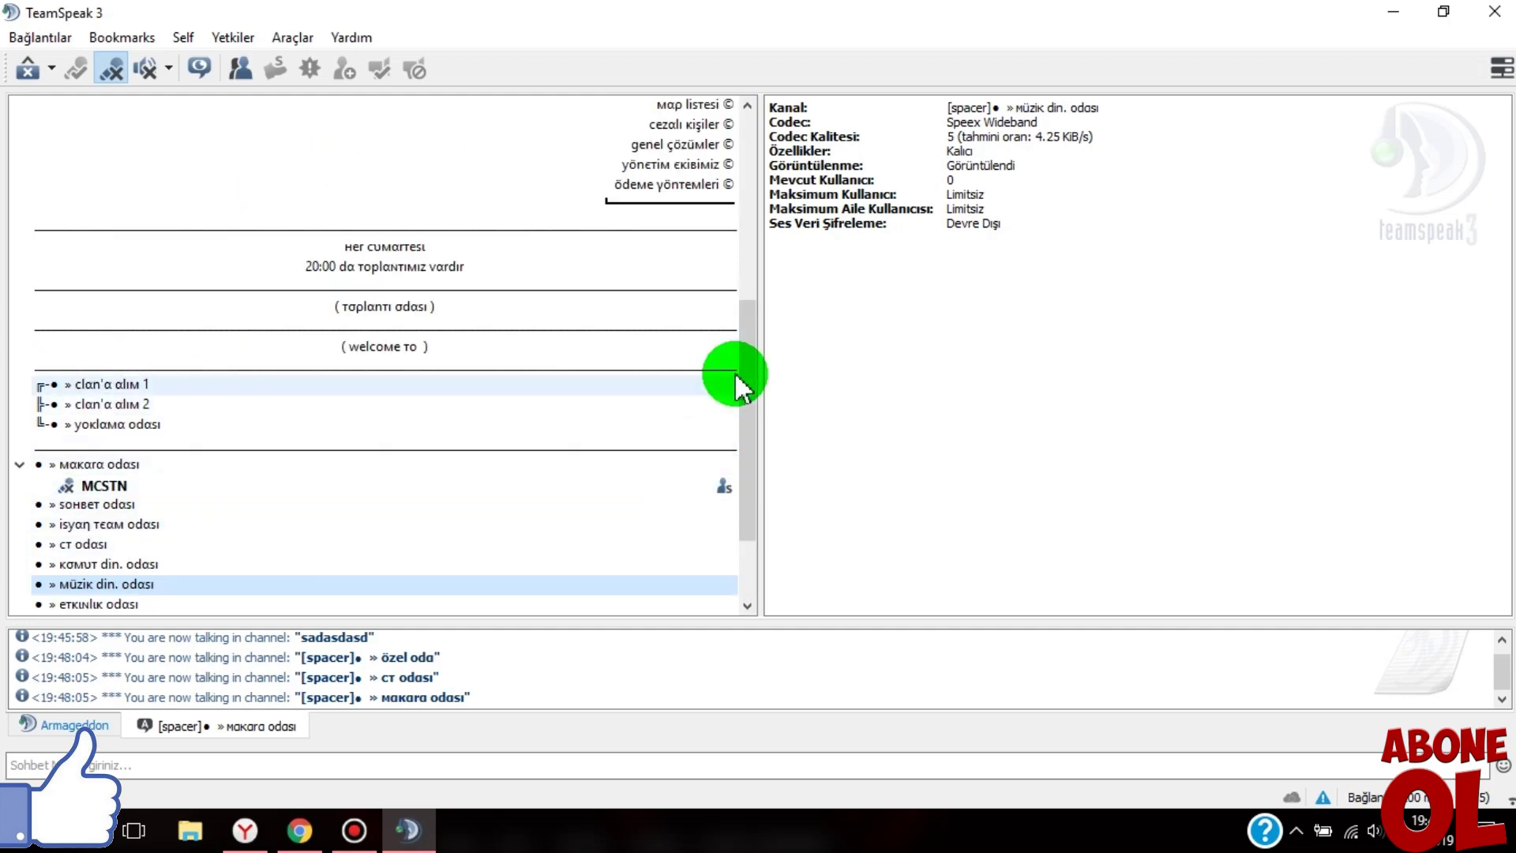
click(331, 128)
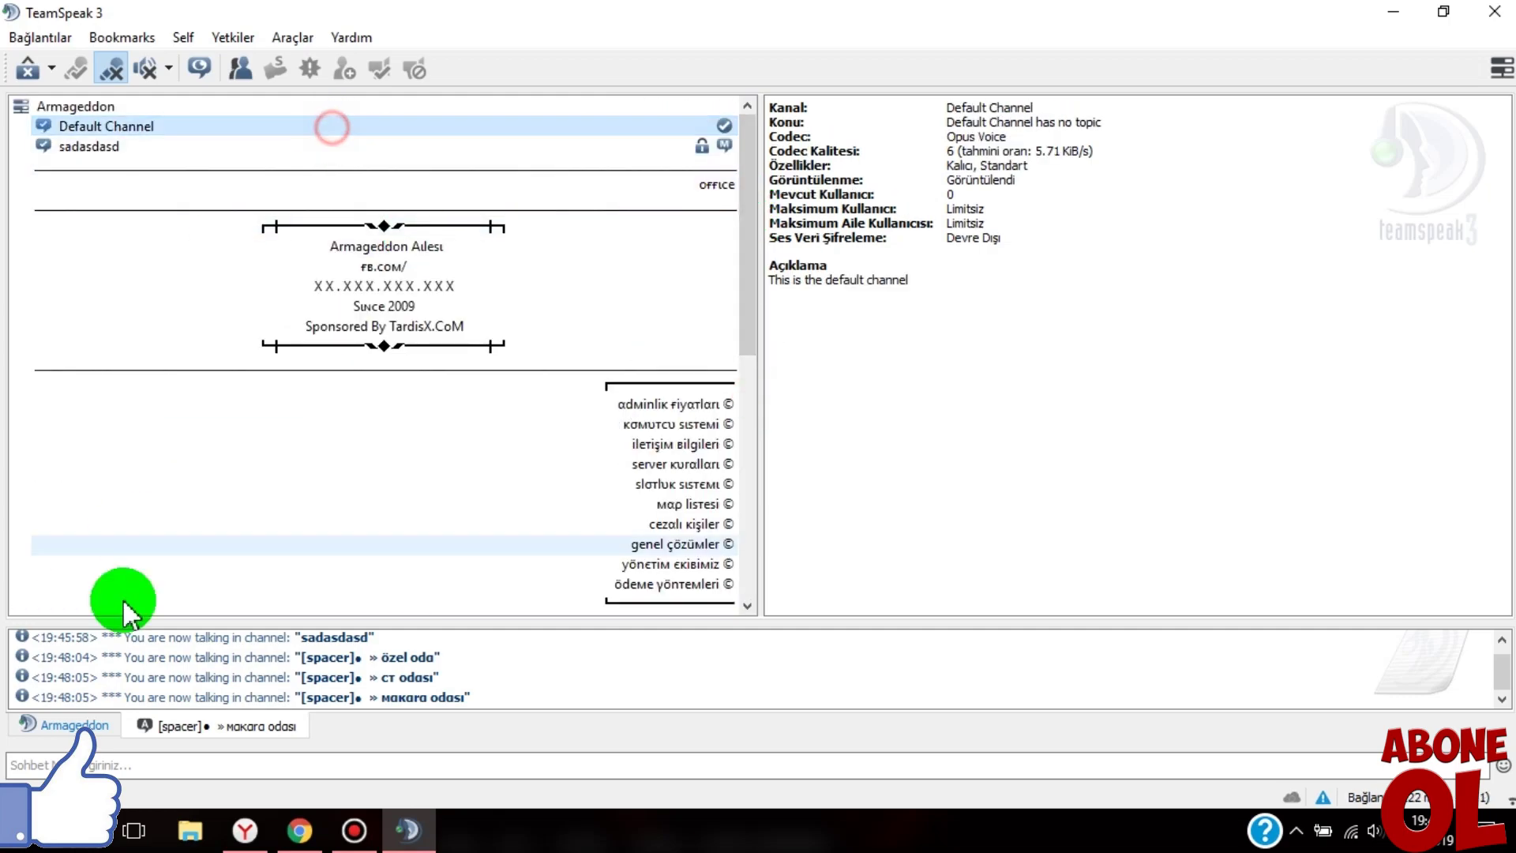
click(286, 835)
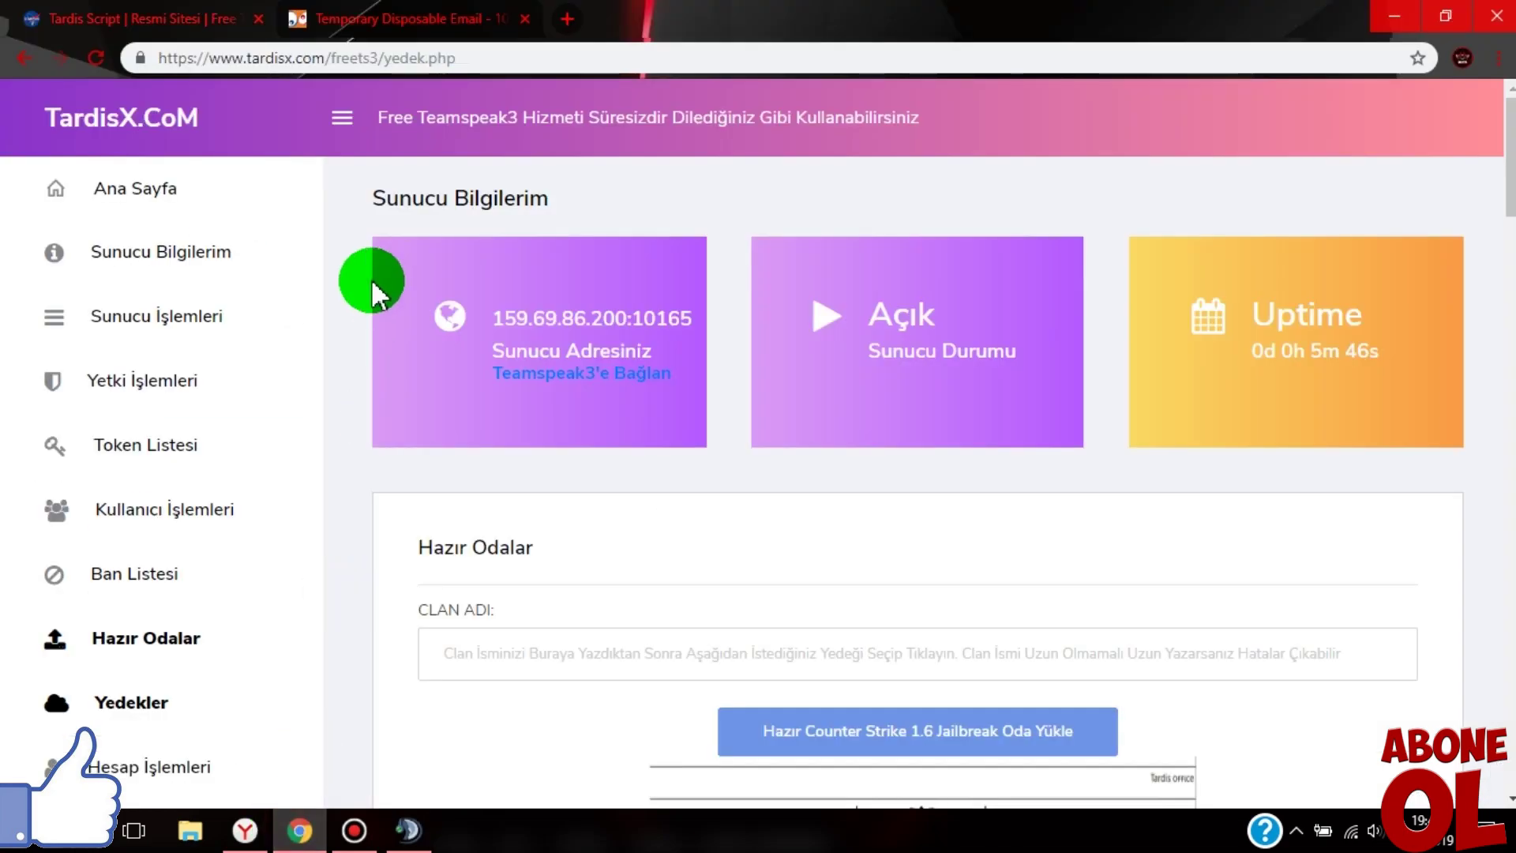
- Press 'Yedek Almak İçin Tıklayın' on the Yedekler page, which still lists no backups
scroll(79, 426, down, 2)
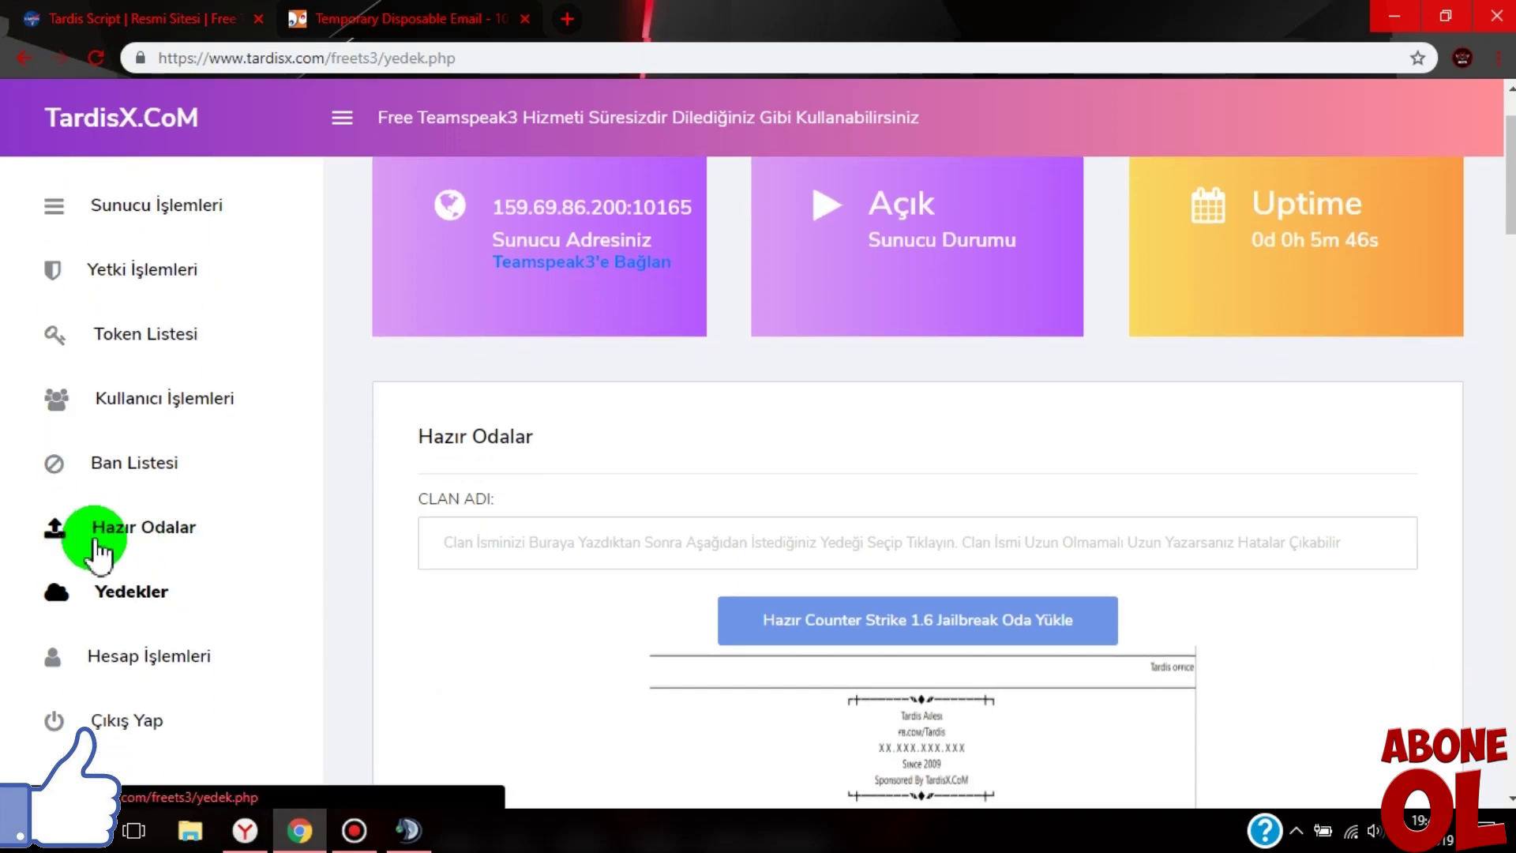
scroll(166, 611, down, 2)
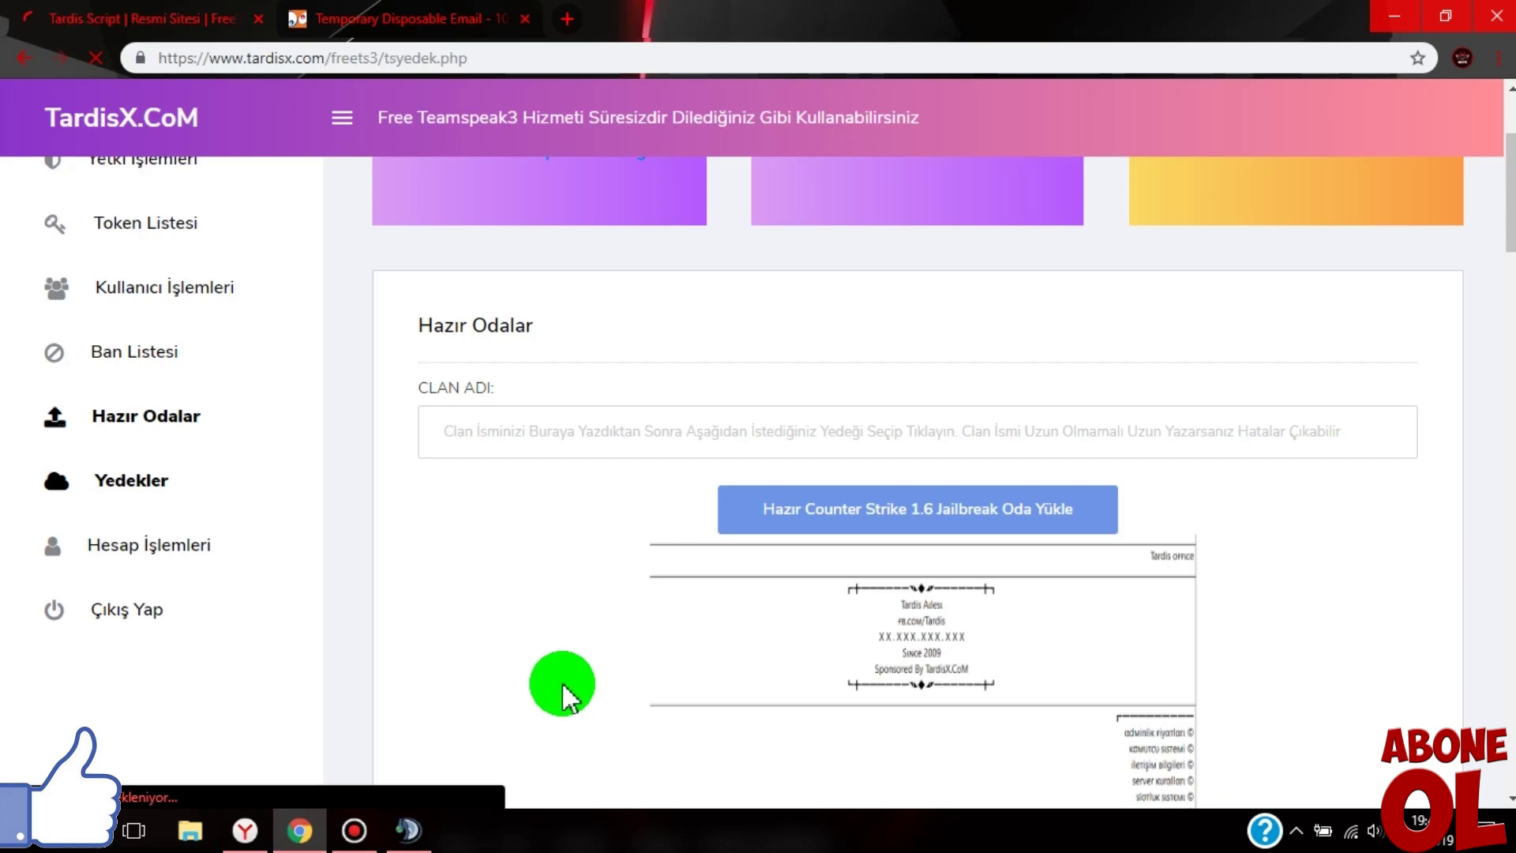
scroll(545, 677, down, 2)
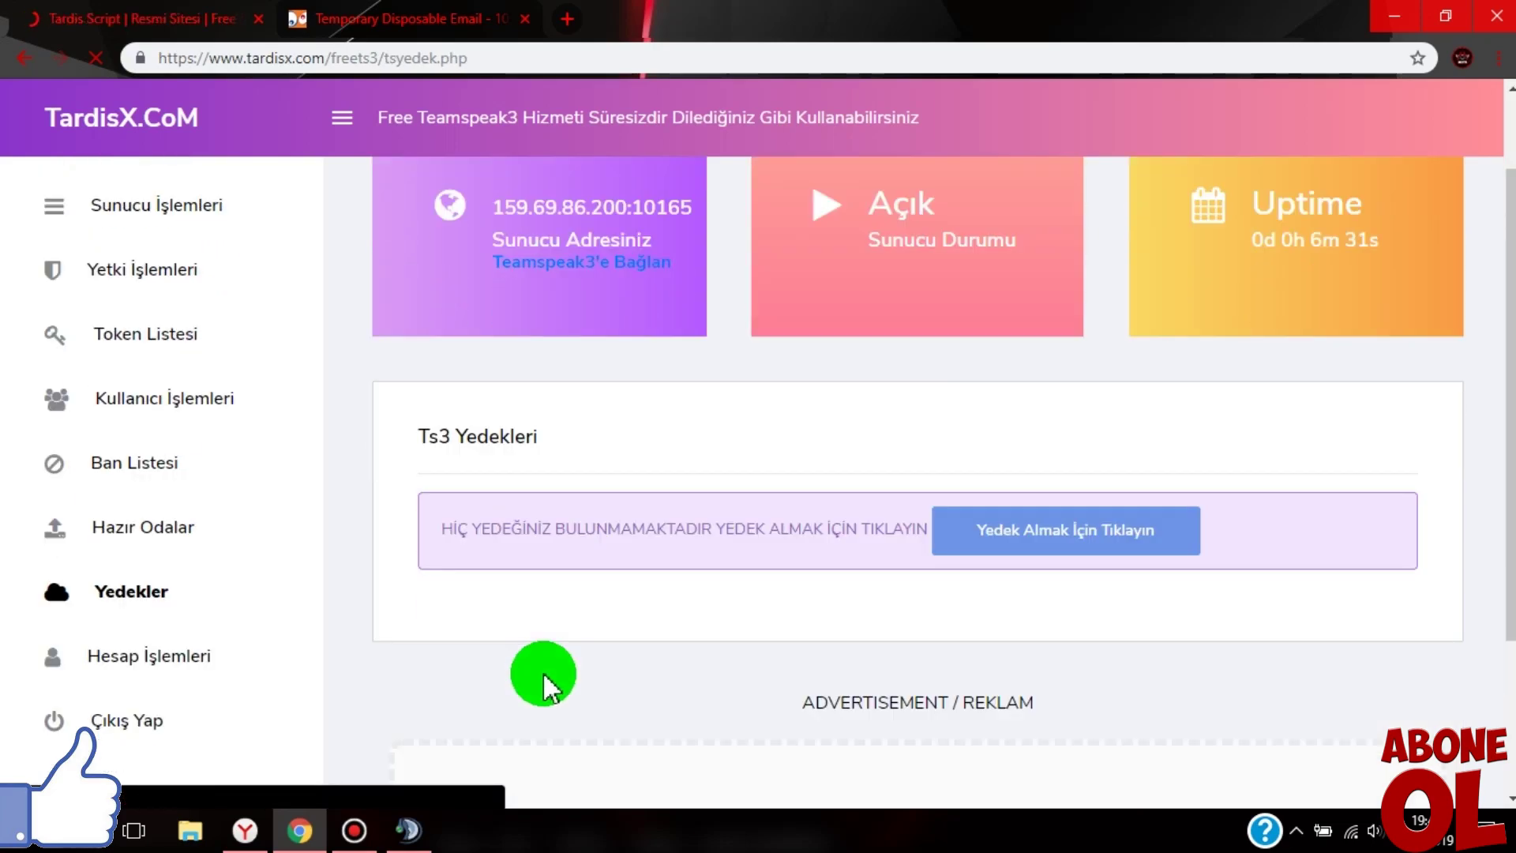
scroll(494, 677, down, 4)
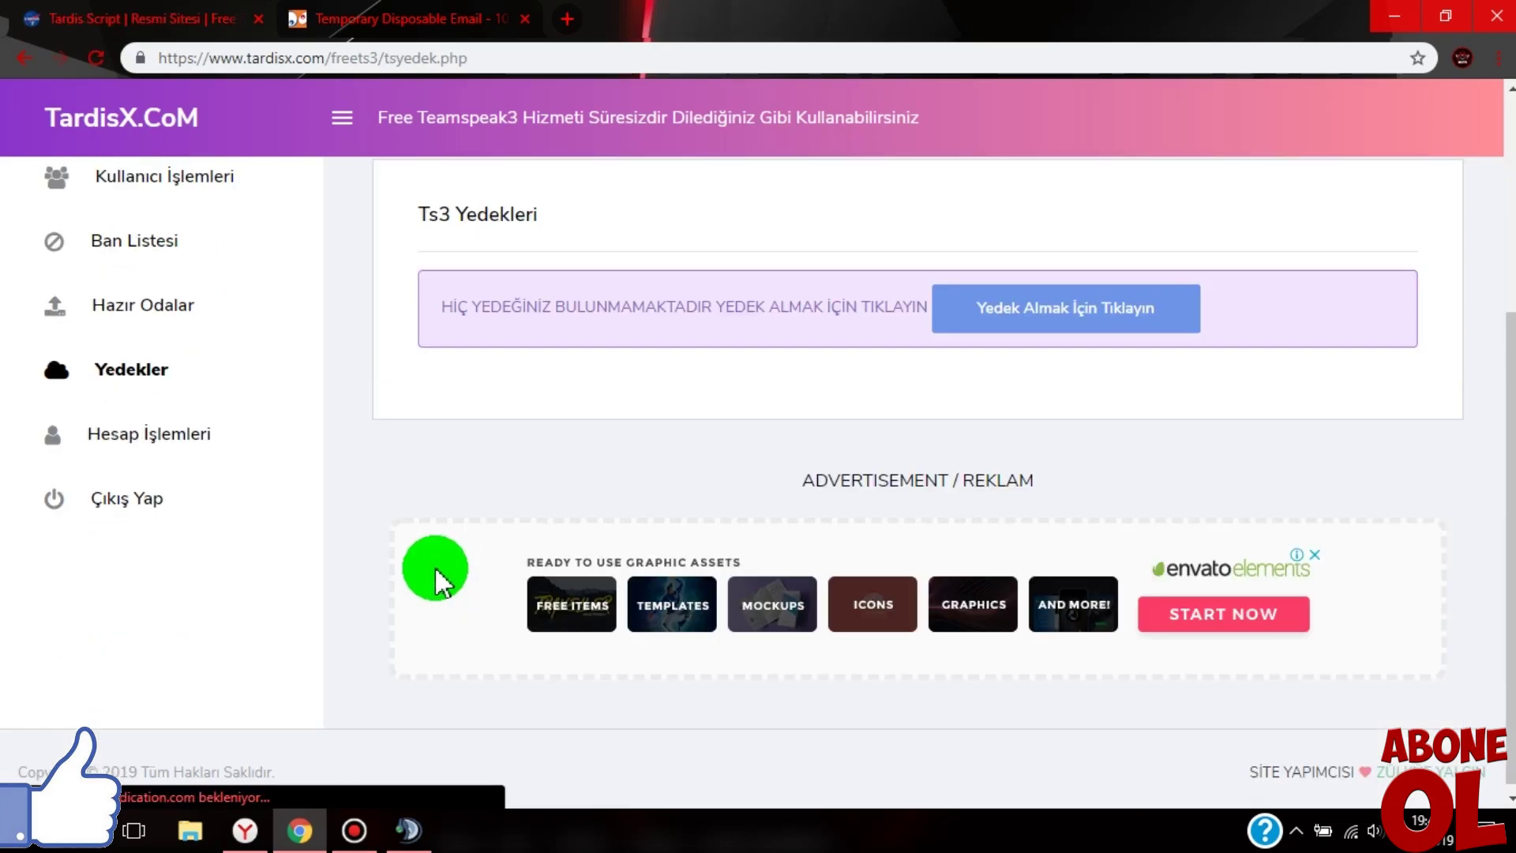
click(1075, 310)
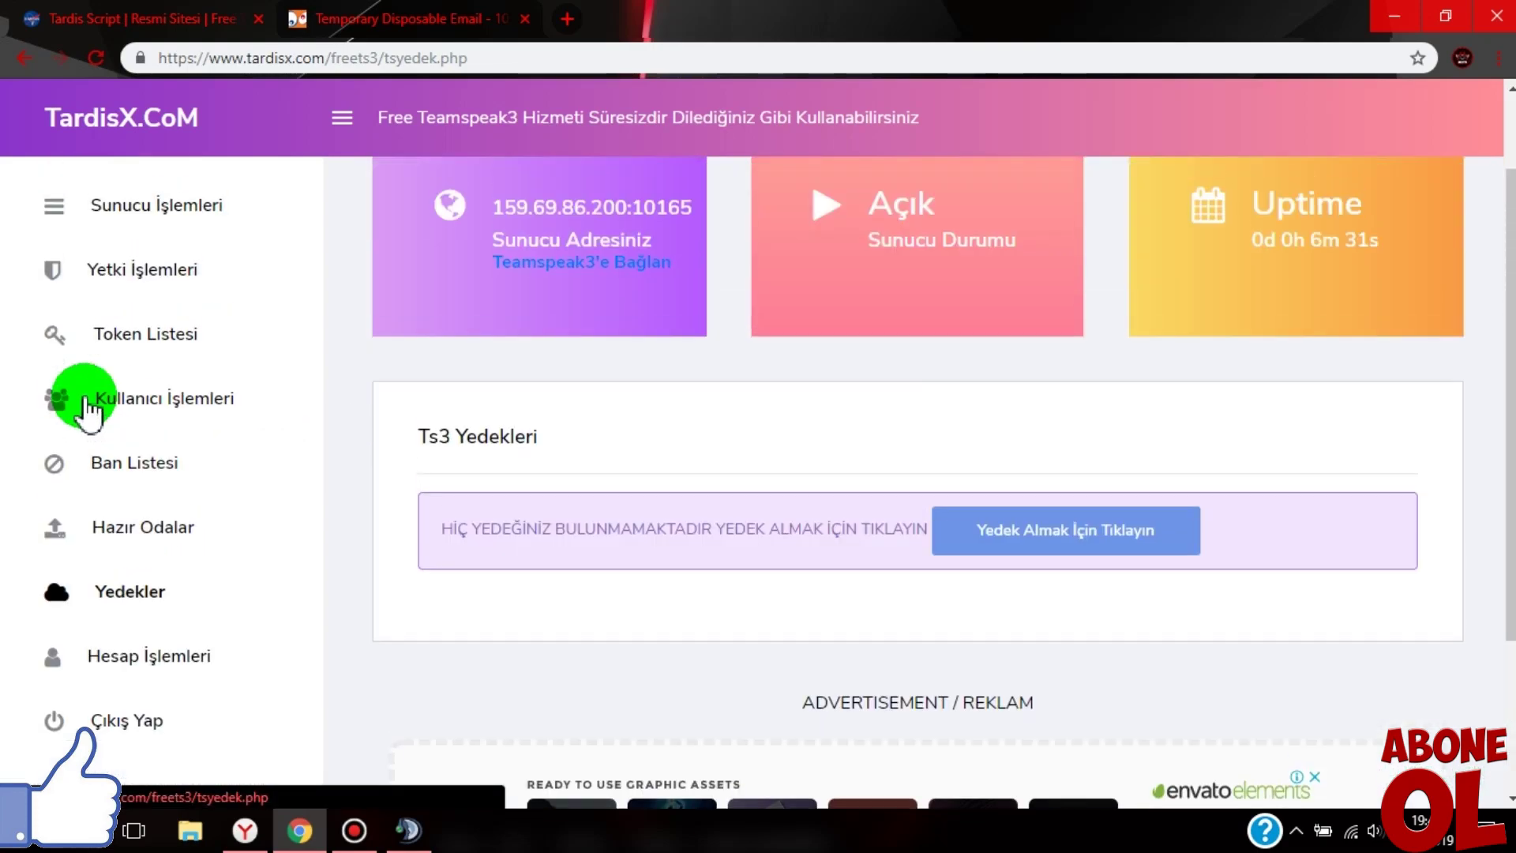
scroll(91, 406, up, 3)
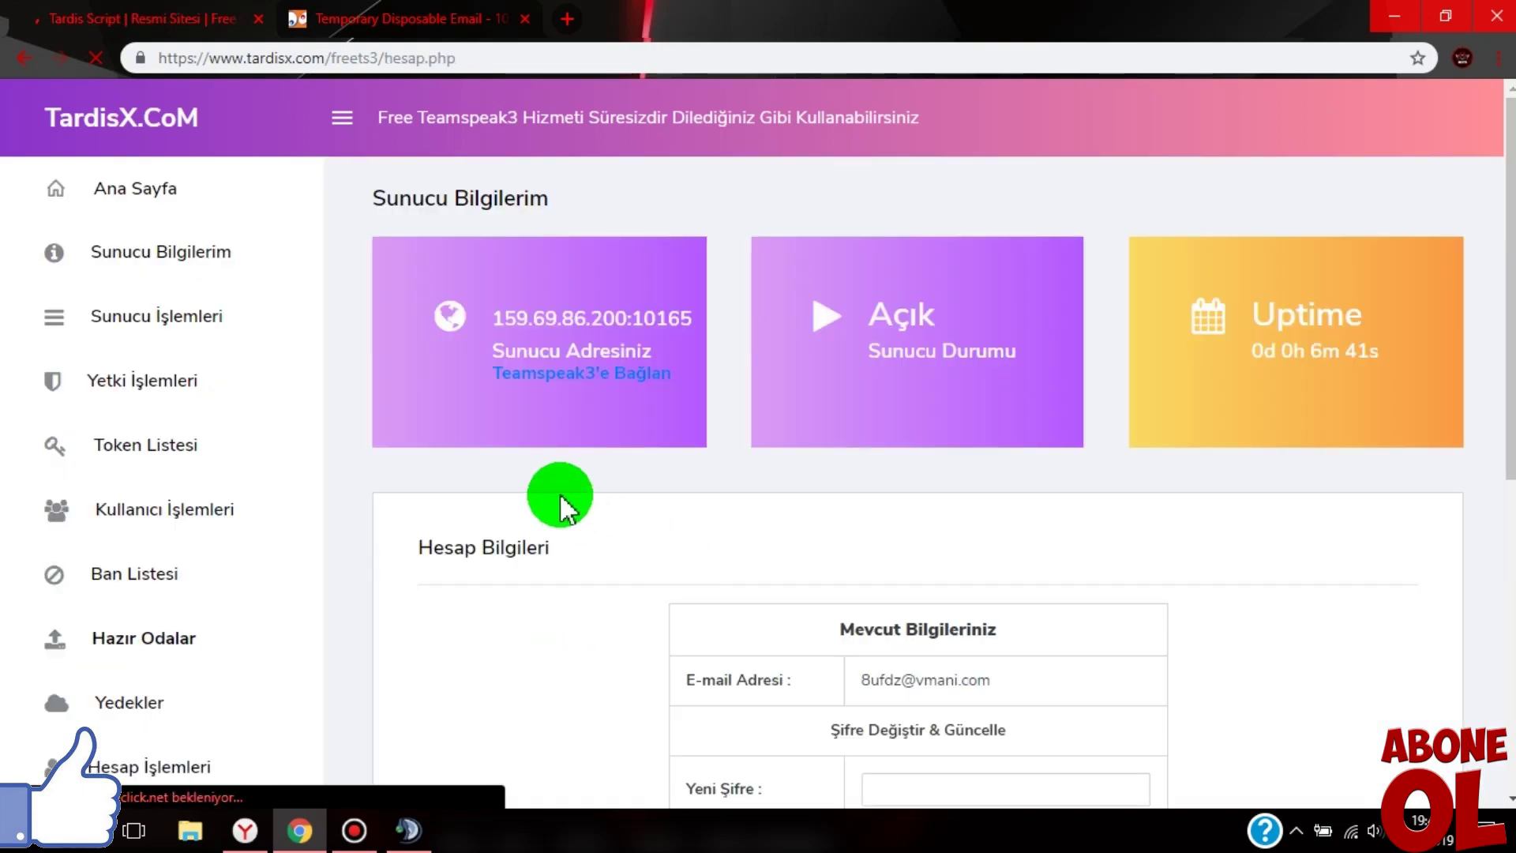
- Highlight server name Armageddon, address 159.69.86.200:10165 and ID #181 in the Bilgilerim table
scroll(561, 501, down, 3)
scroll(727, 514, down, 2)
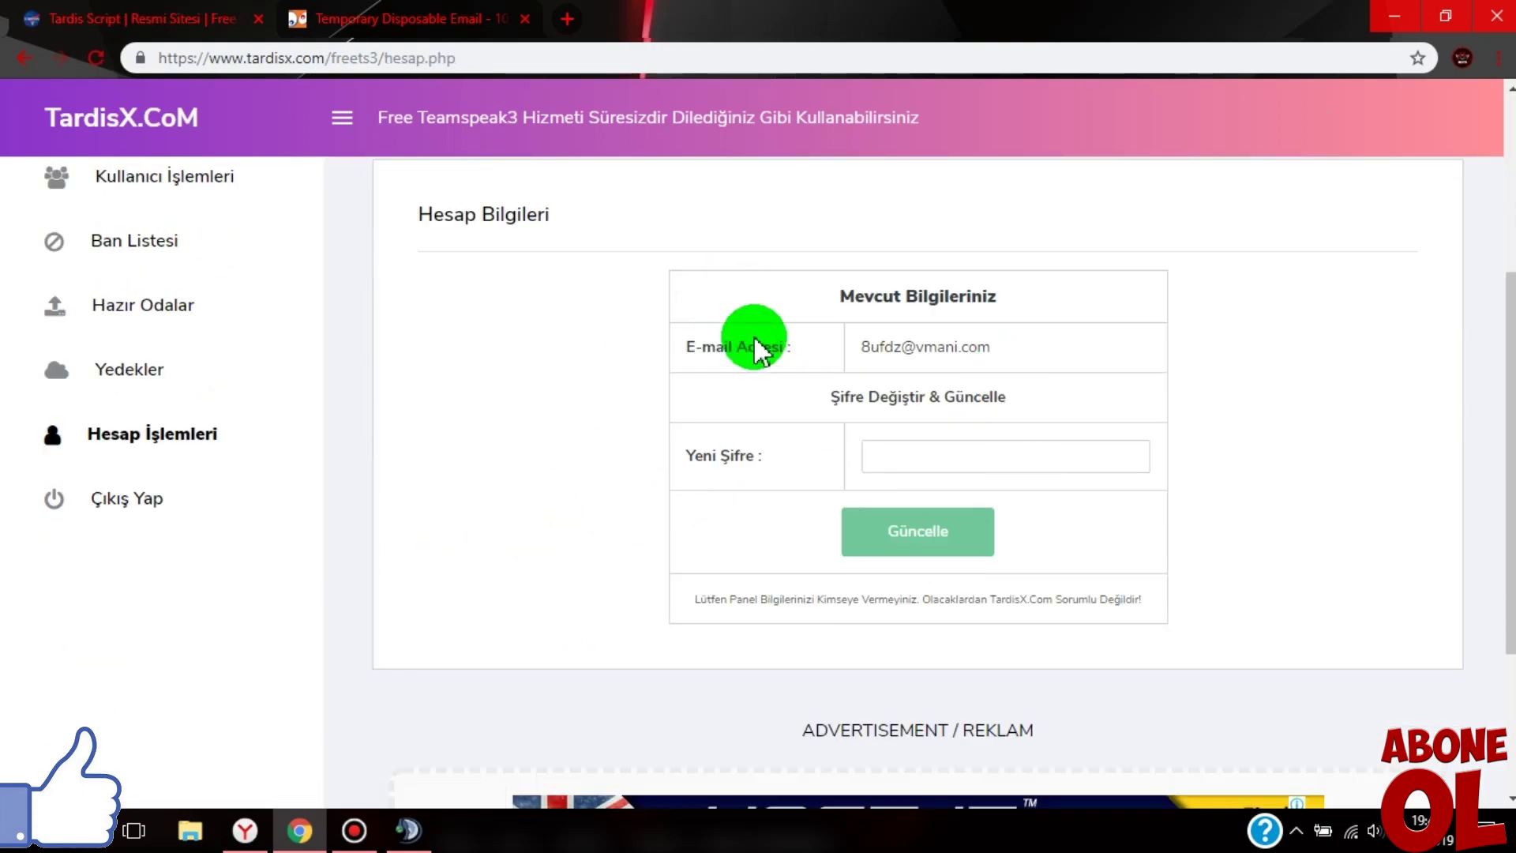
scroll(135, 287, up, 5)
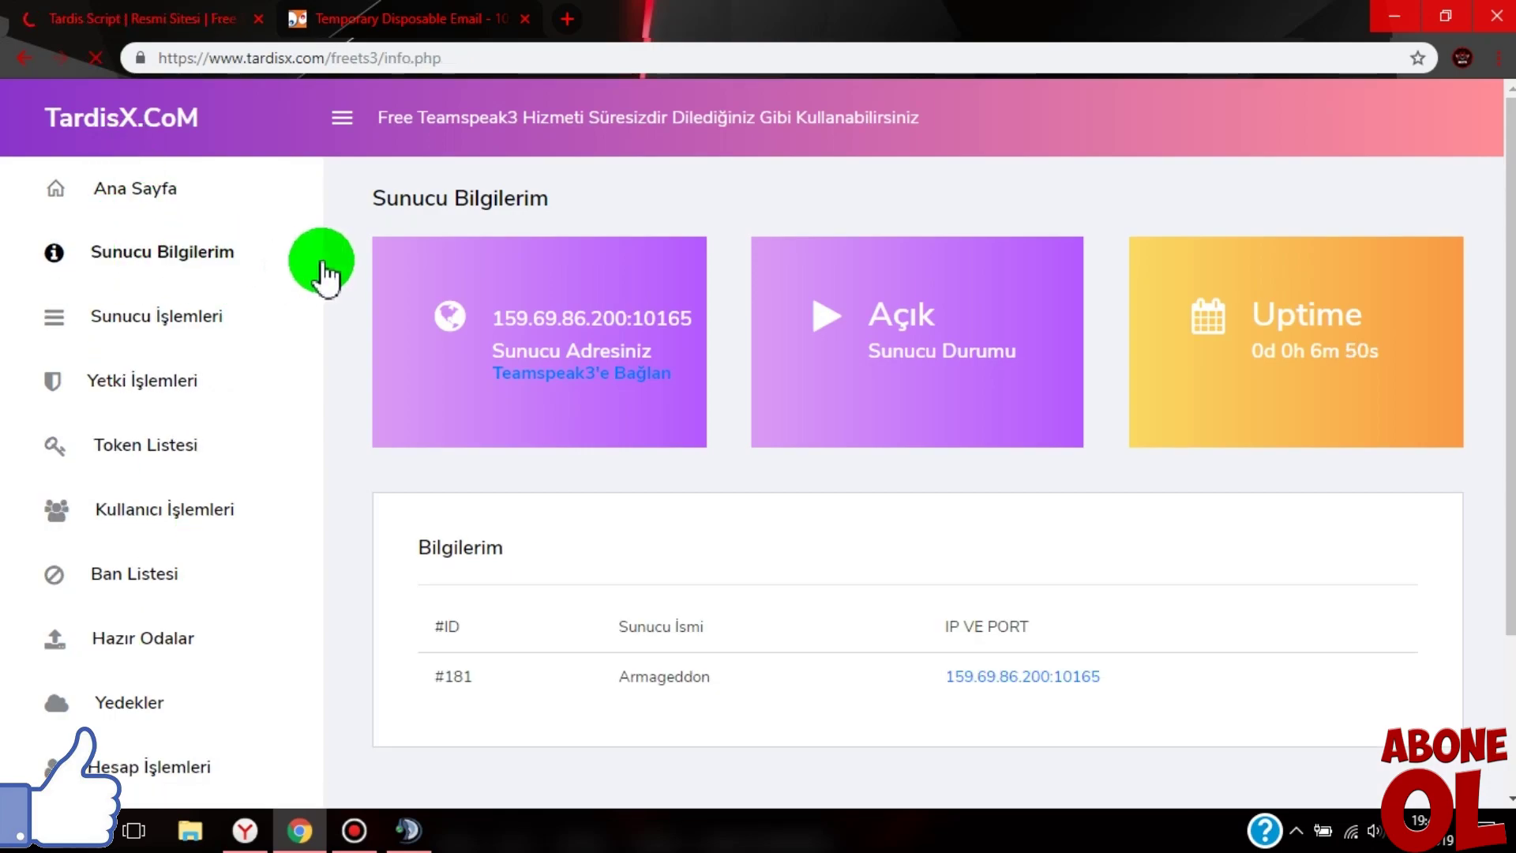
scroll(565, 429, down, 2)
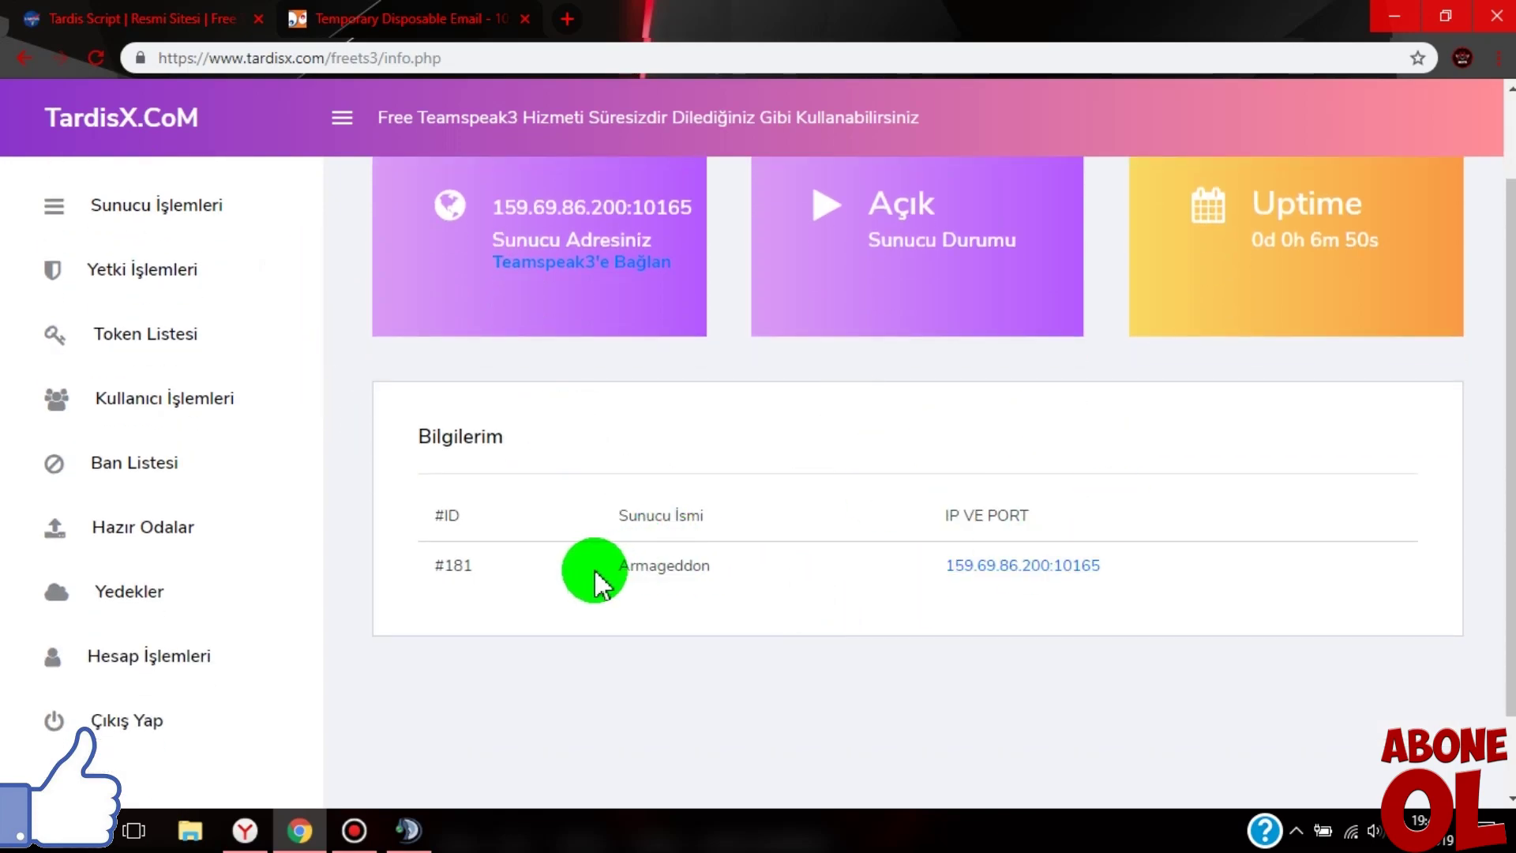
drag(596, 584, 711, 567)
click(713, 565)
drag(927, 567, 1203, 565)
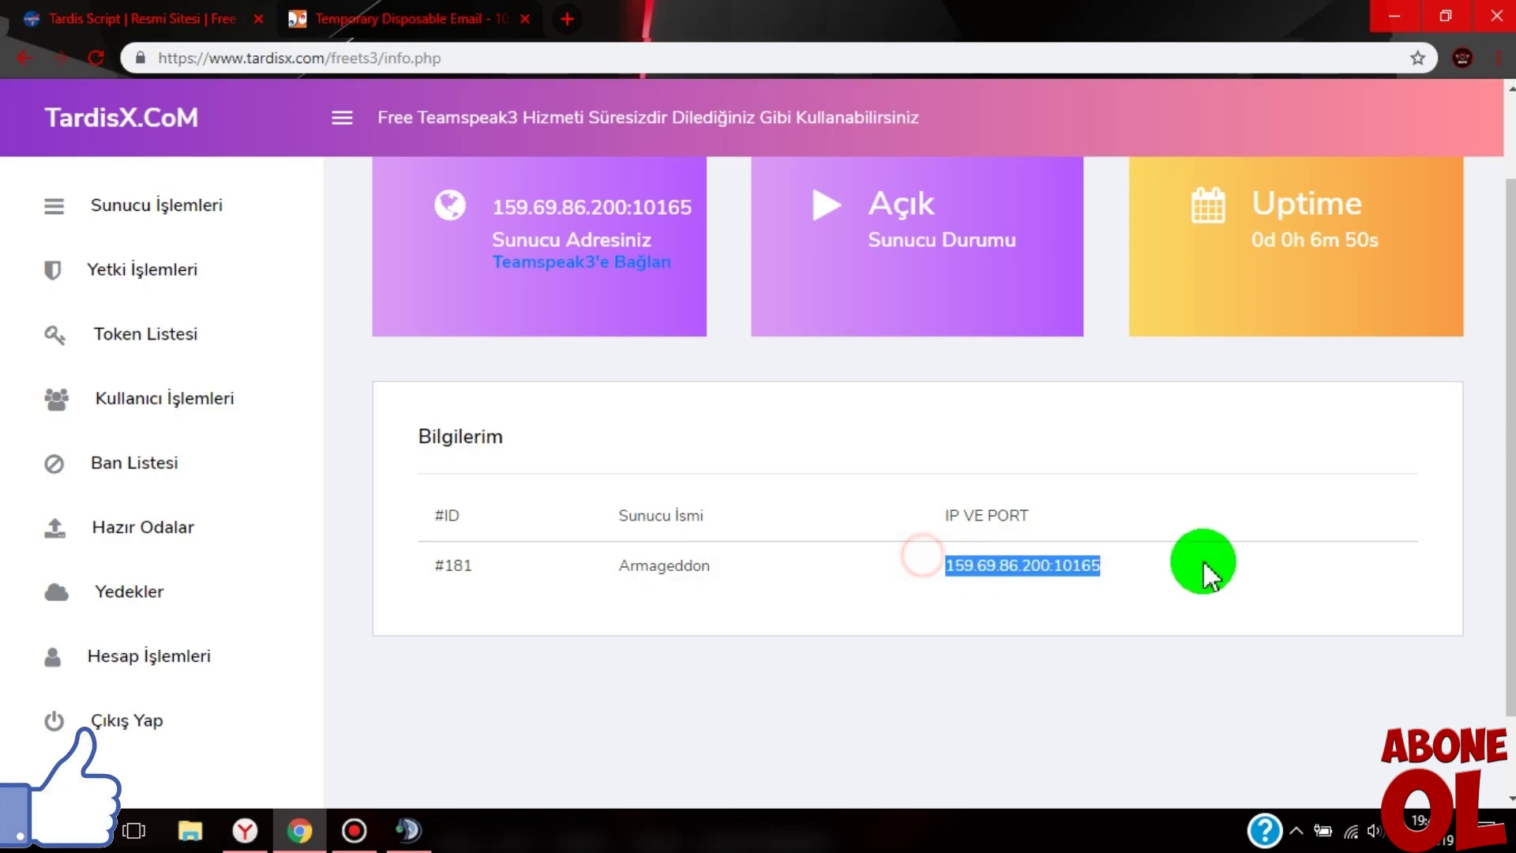
drag(413, 555, 623, 580)
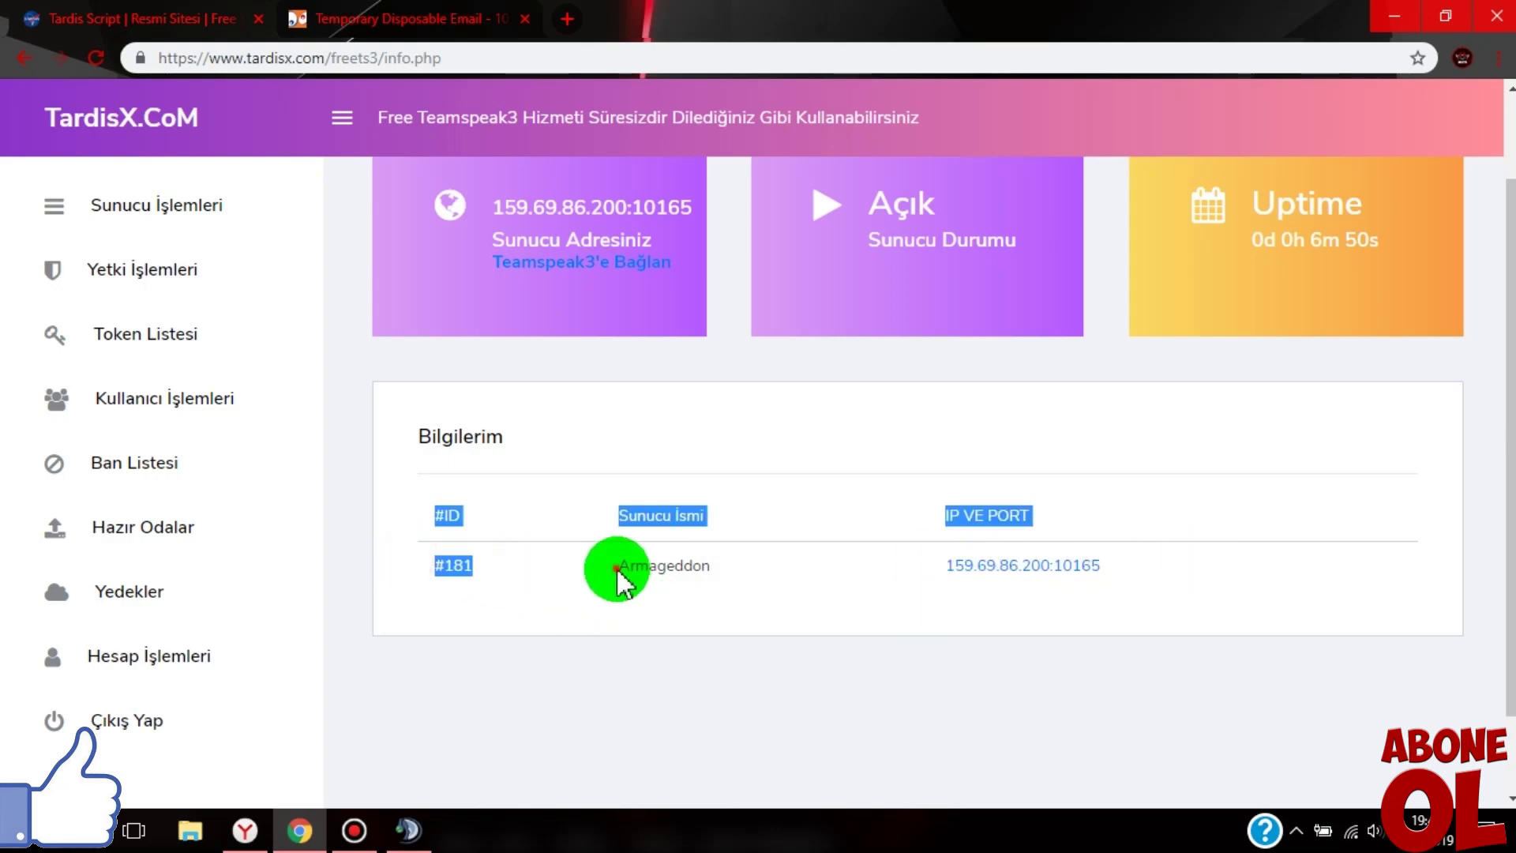
click(619, 581)
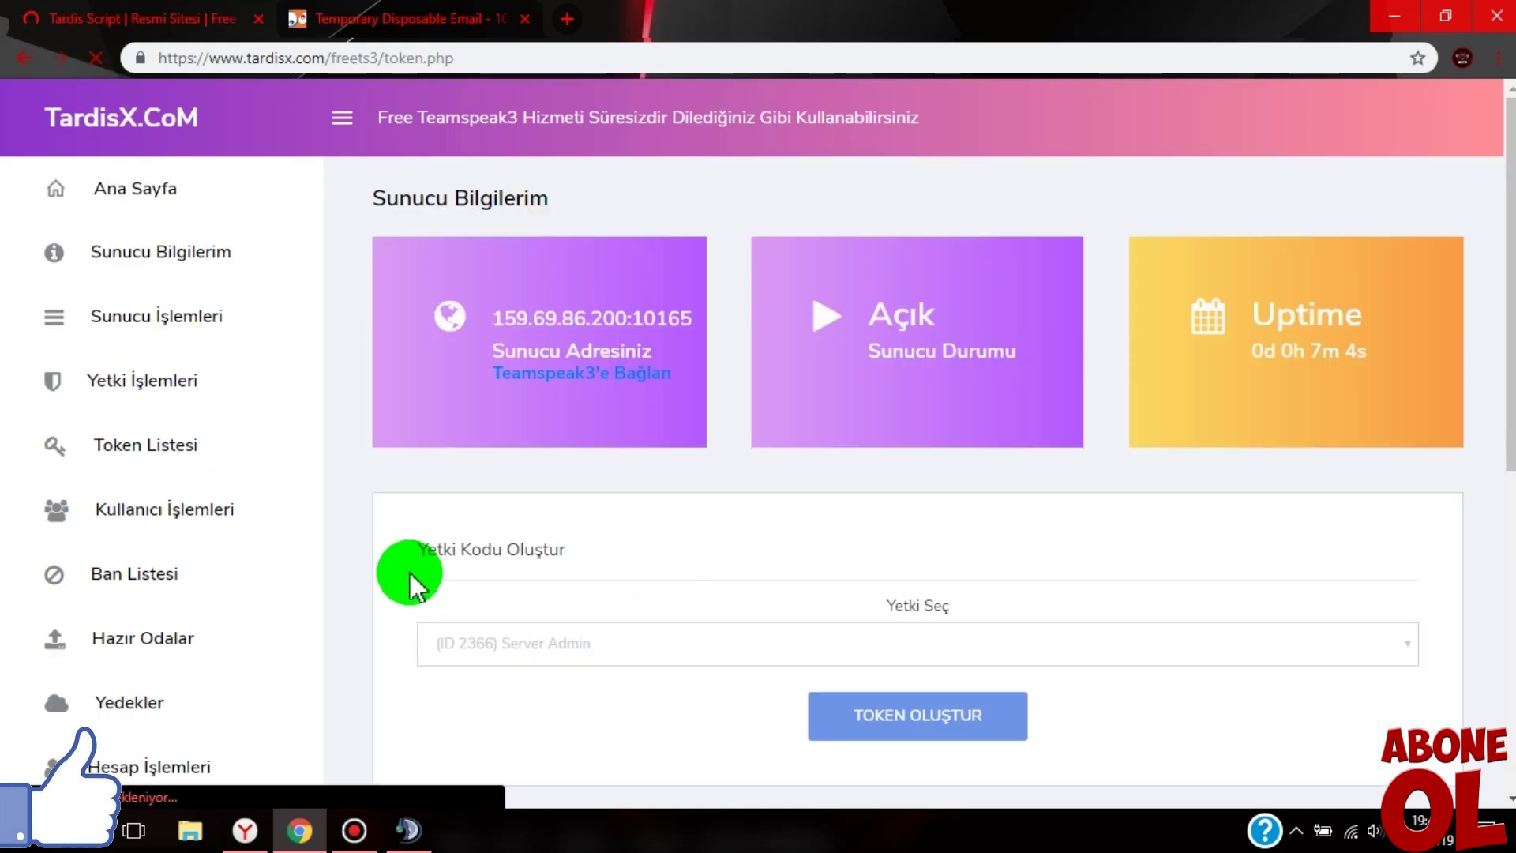
- Pick the (ID 2366) Server Admin group and highlight the existing admin token in Yetki Kodları
scroll(408, 582, down, 4)
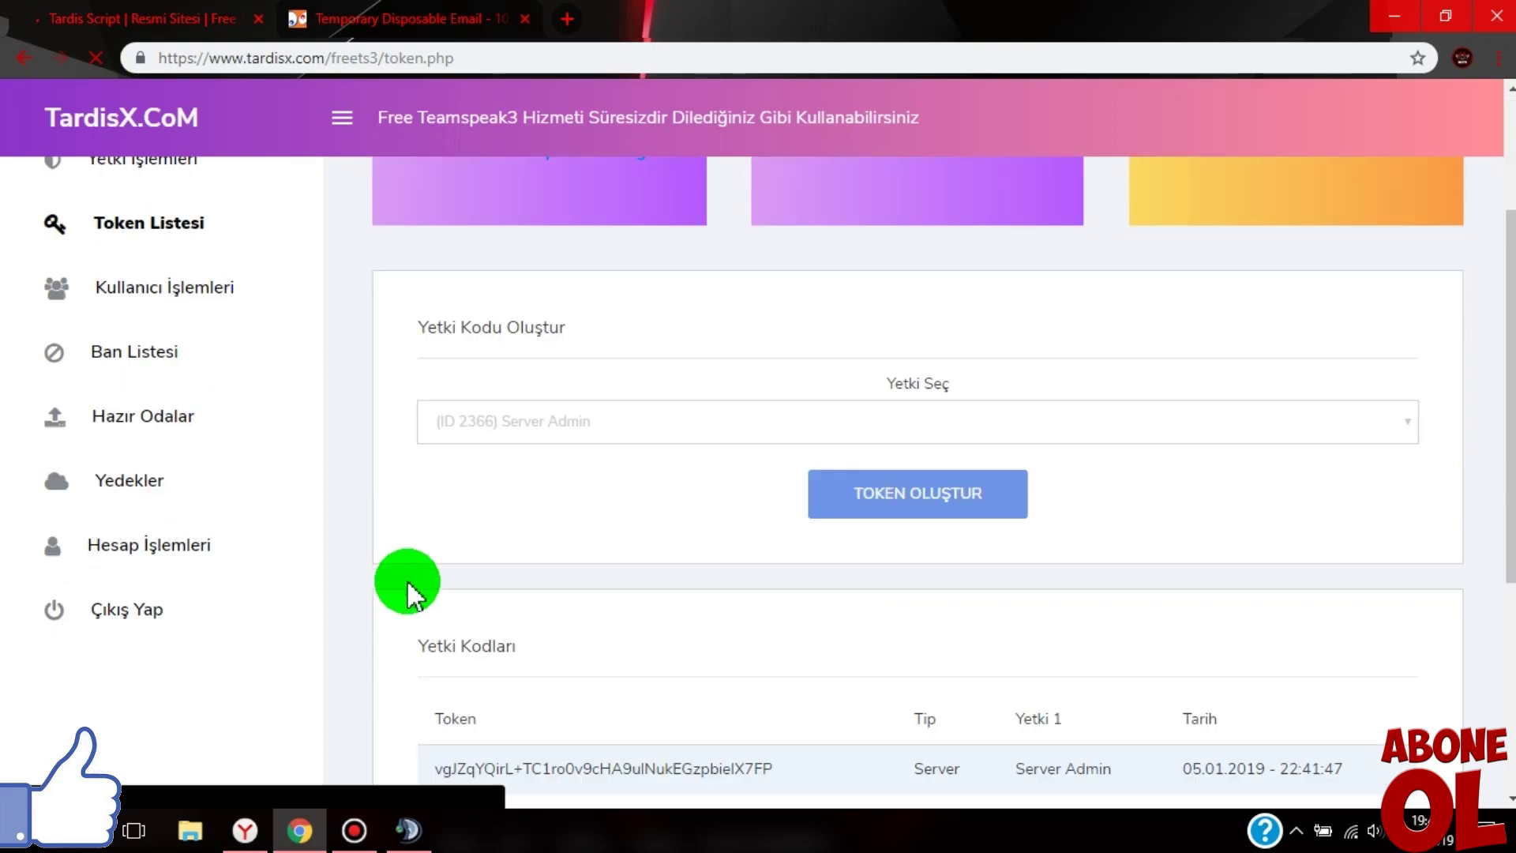
click(516, 315)
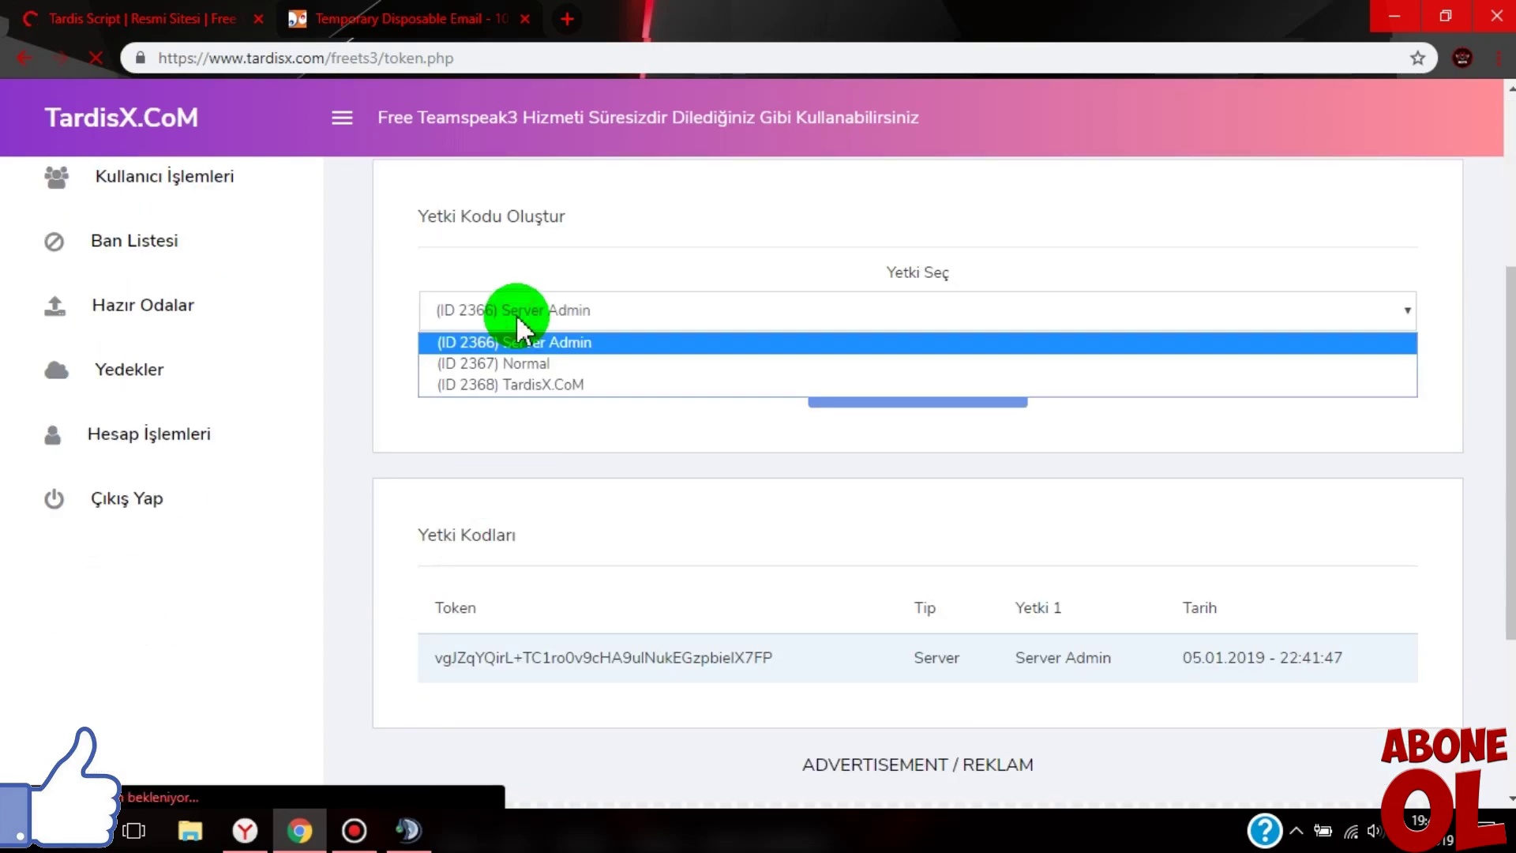
click(508, 338)
scroll(489, 395, down, 3)
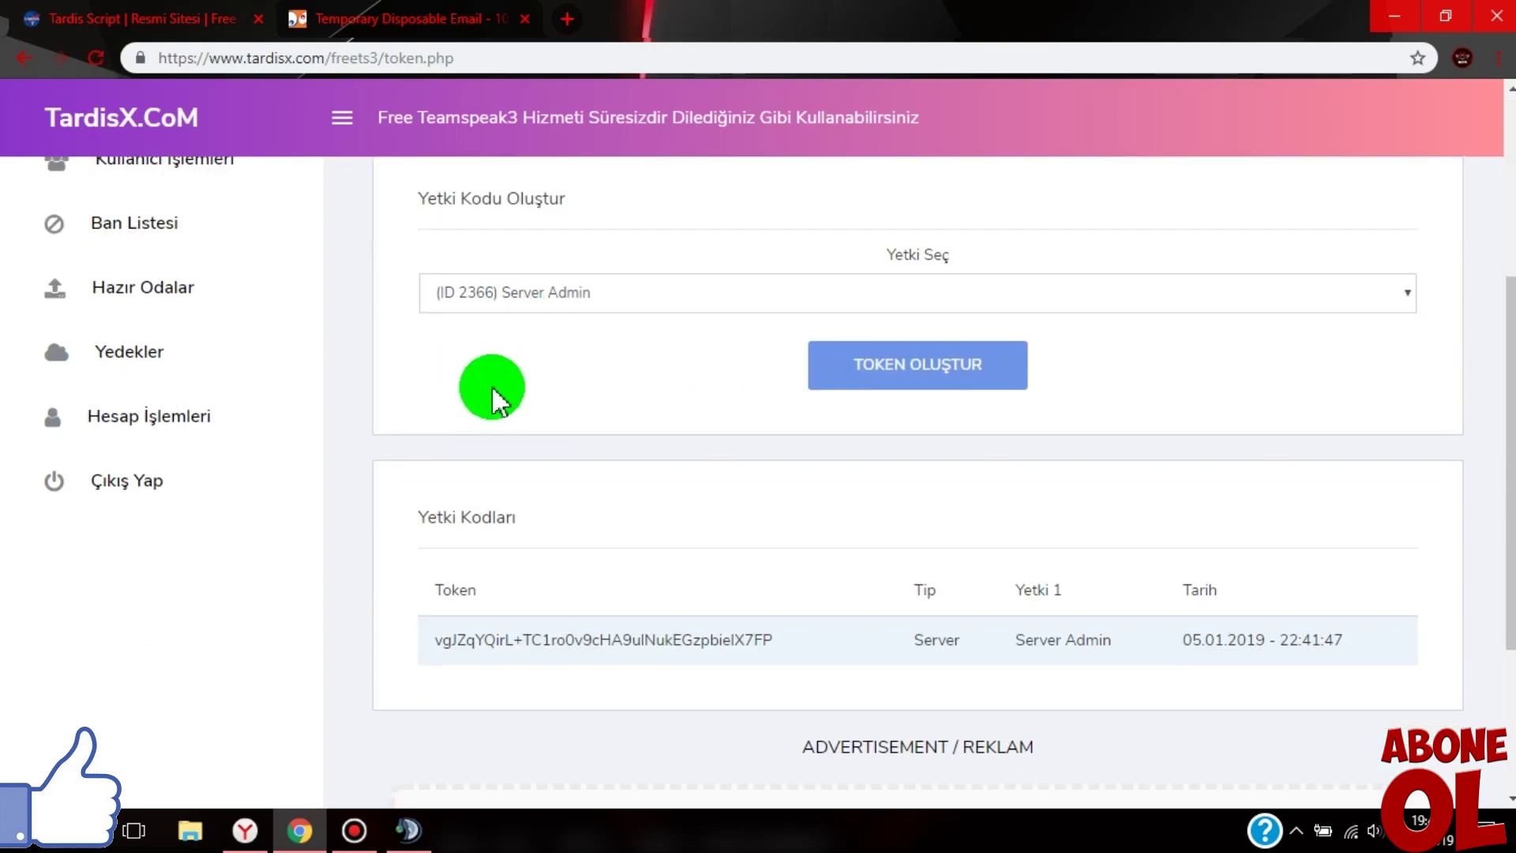
drag(429, 436, 792, 439)
click(624, 435)
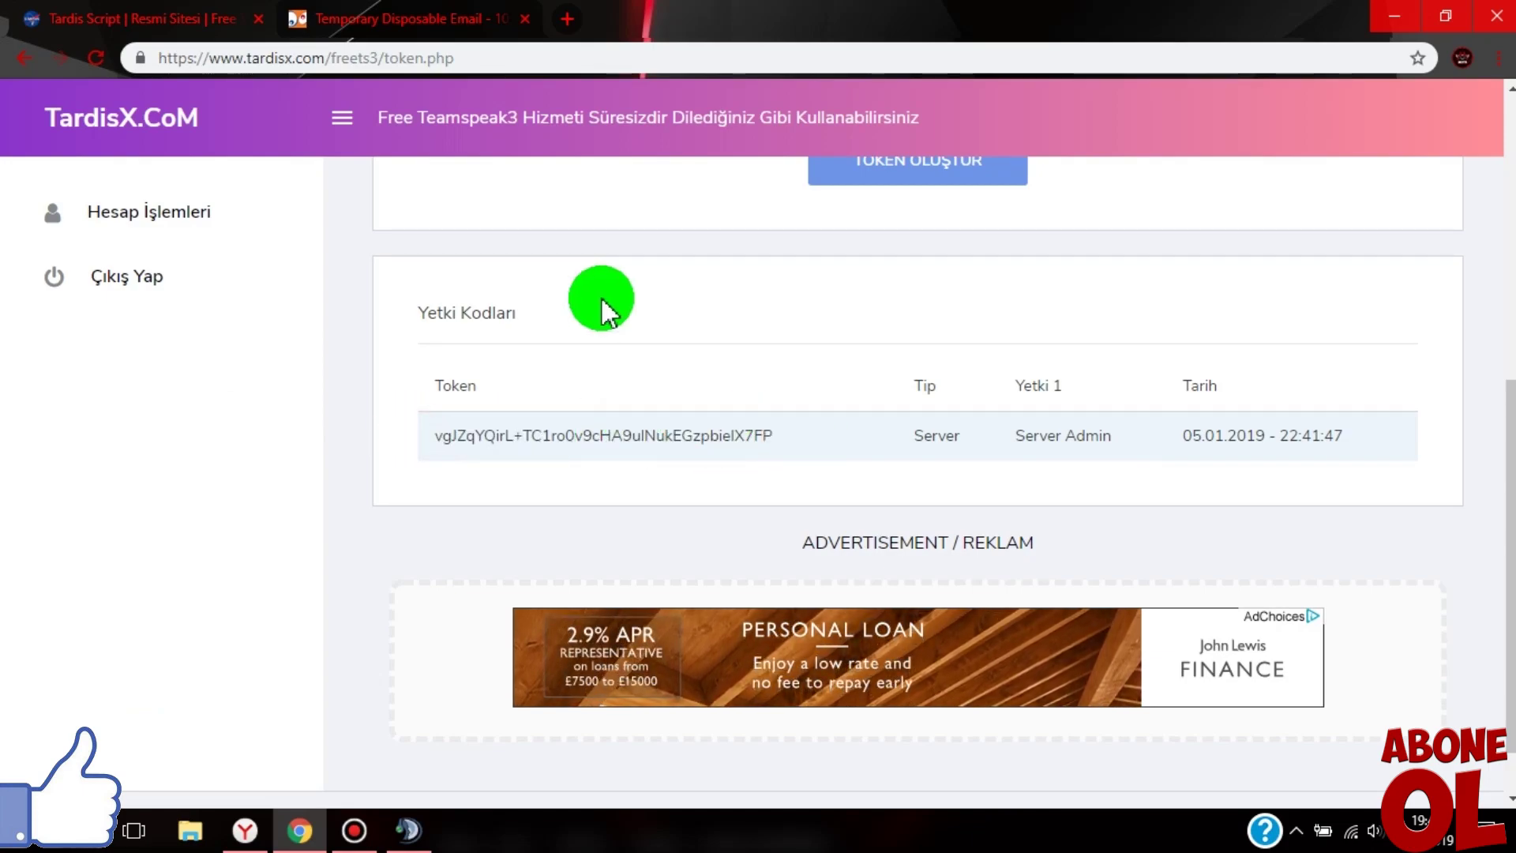
scroll(604, 308, up, 4)
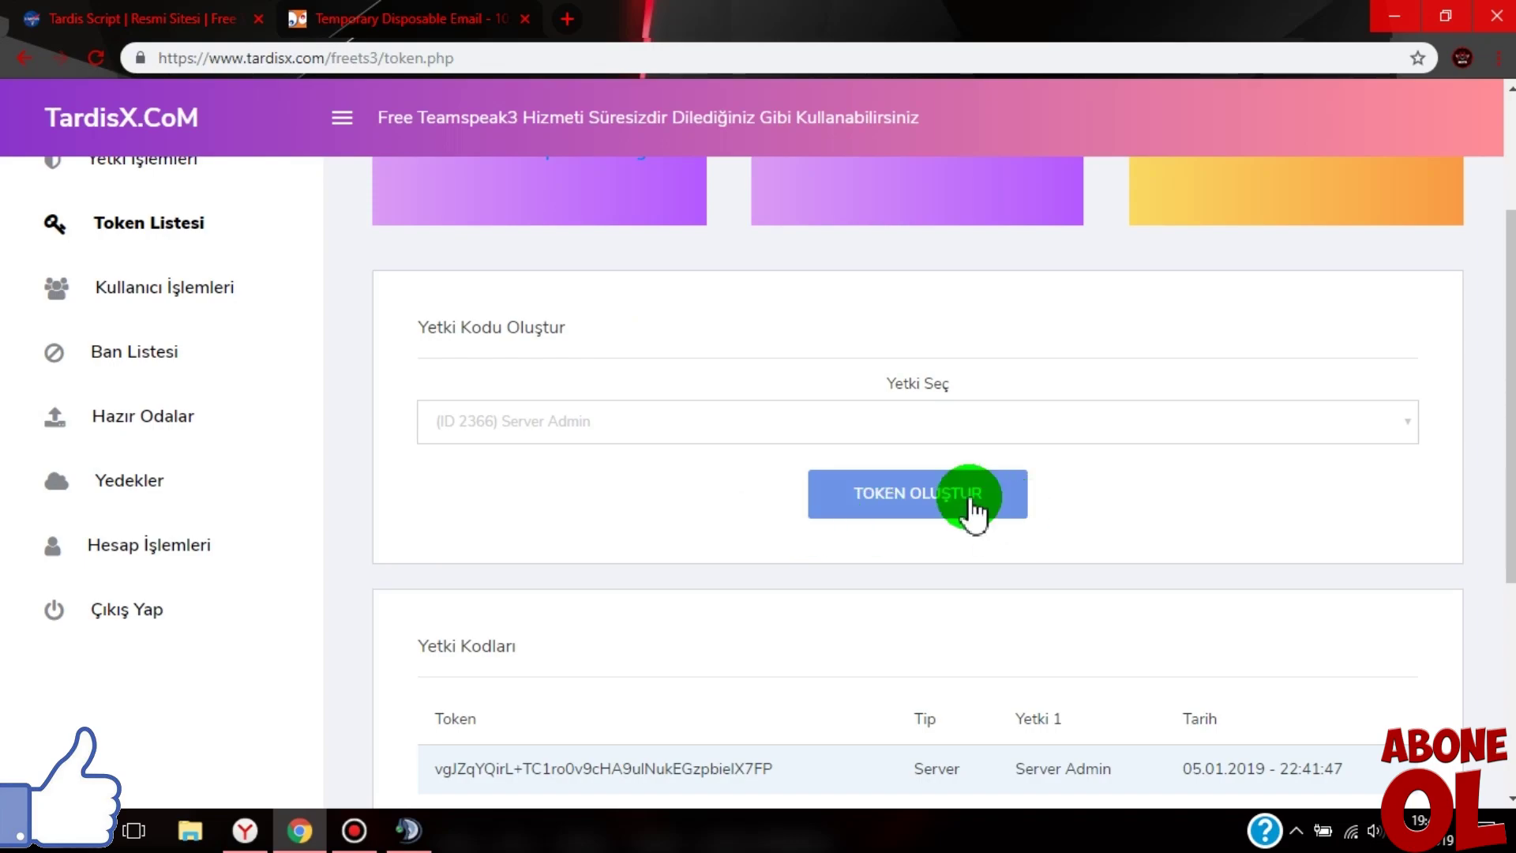
scroll(432, 496, down, 3)
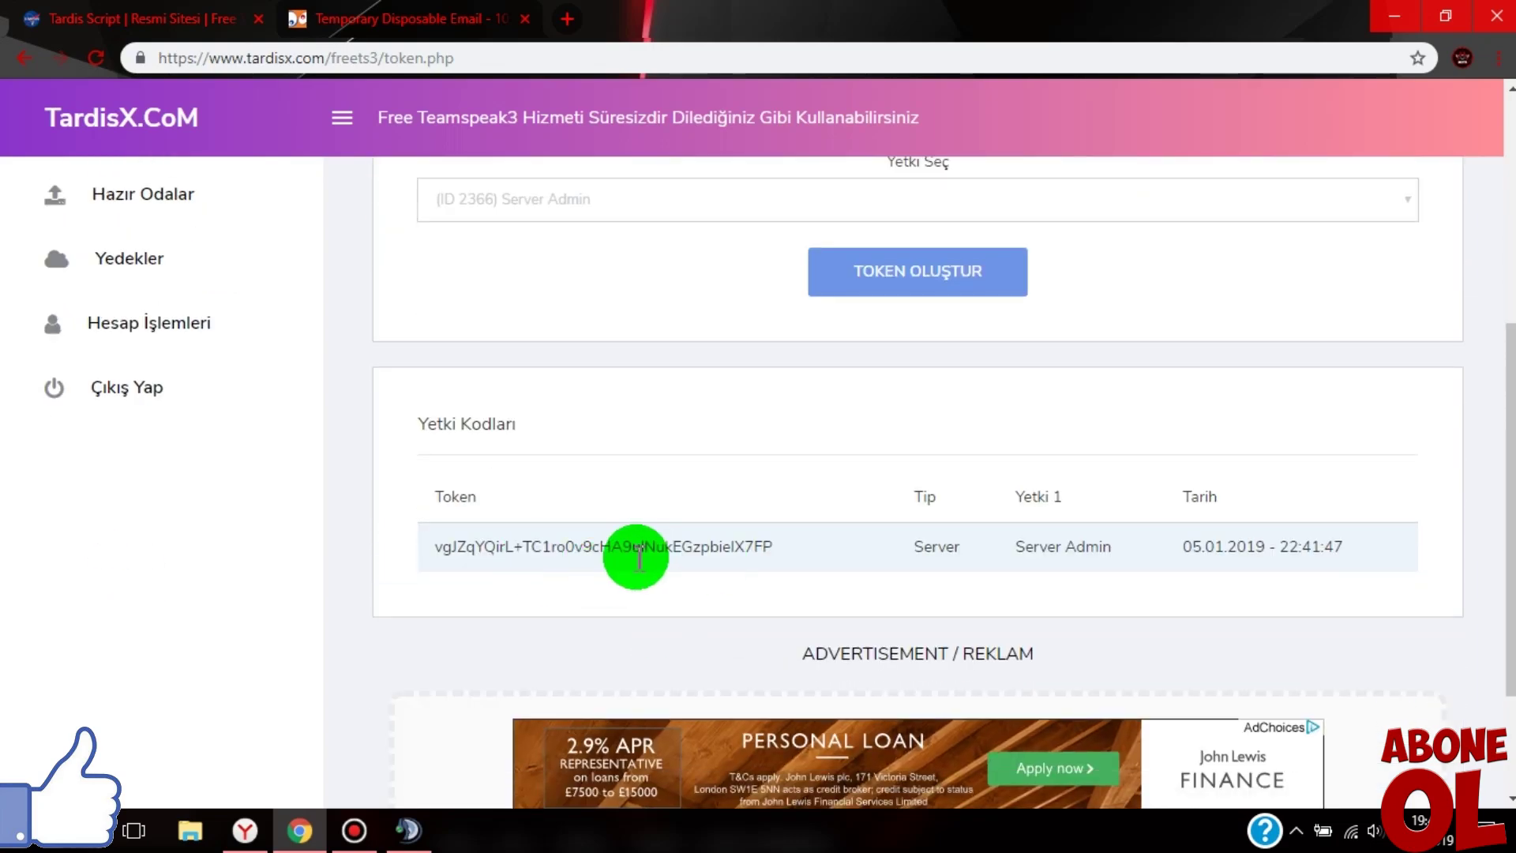
scroll(356, 485, up, 5)
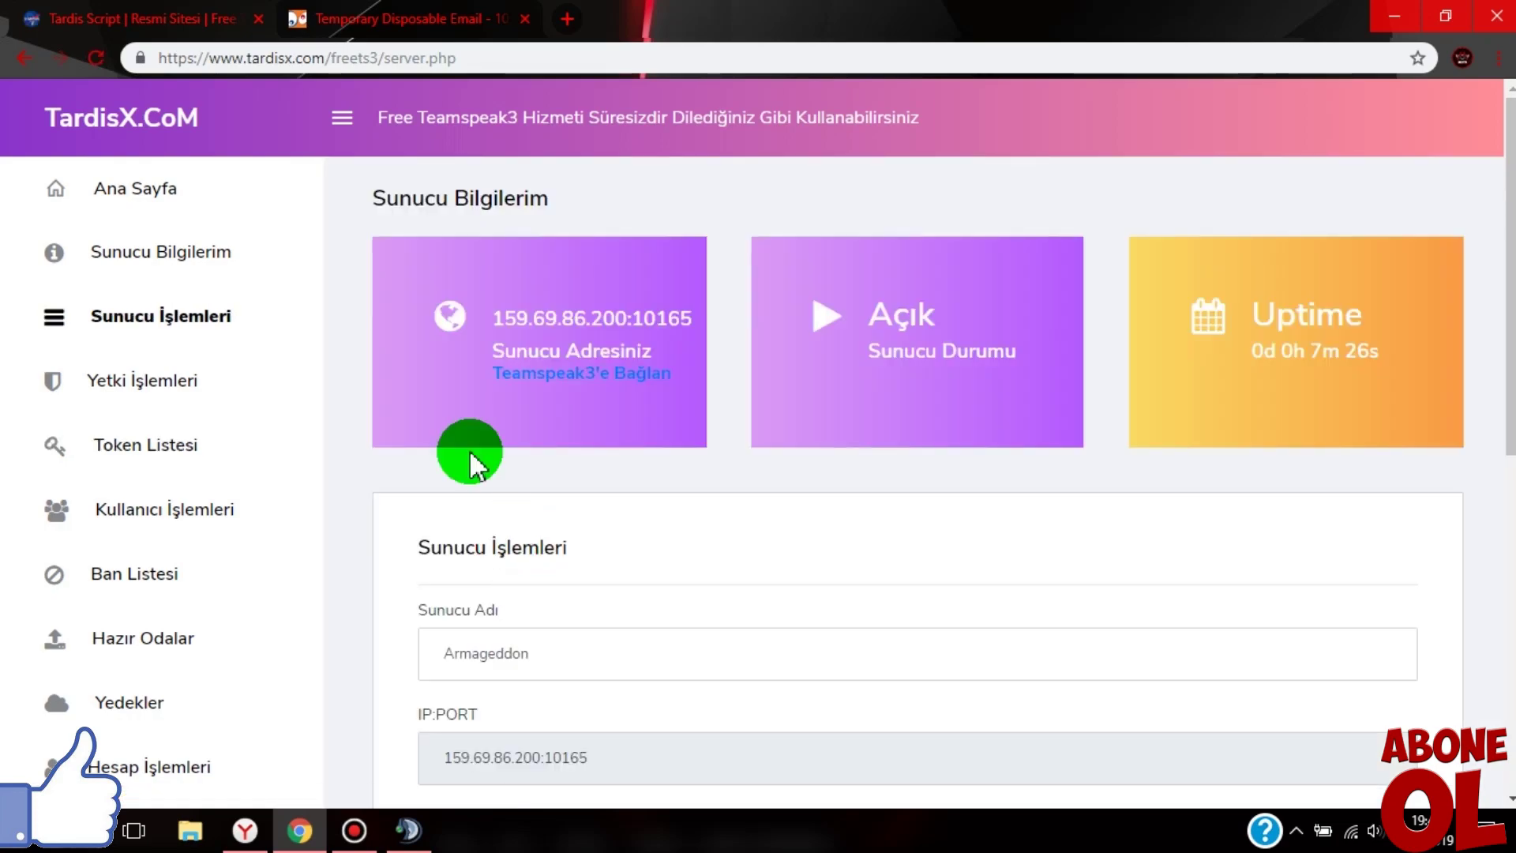
- Review the server settings, highlighting the address, the 128 capacity and the server chat message
scroll(497, 356, down, 3)
scroll(502, 371, down, 3)
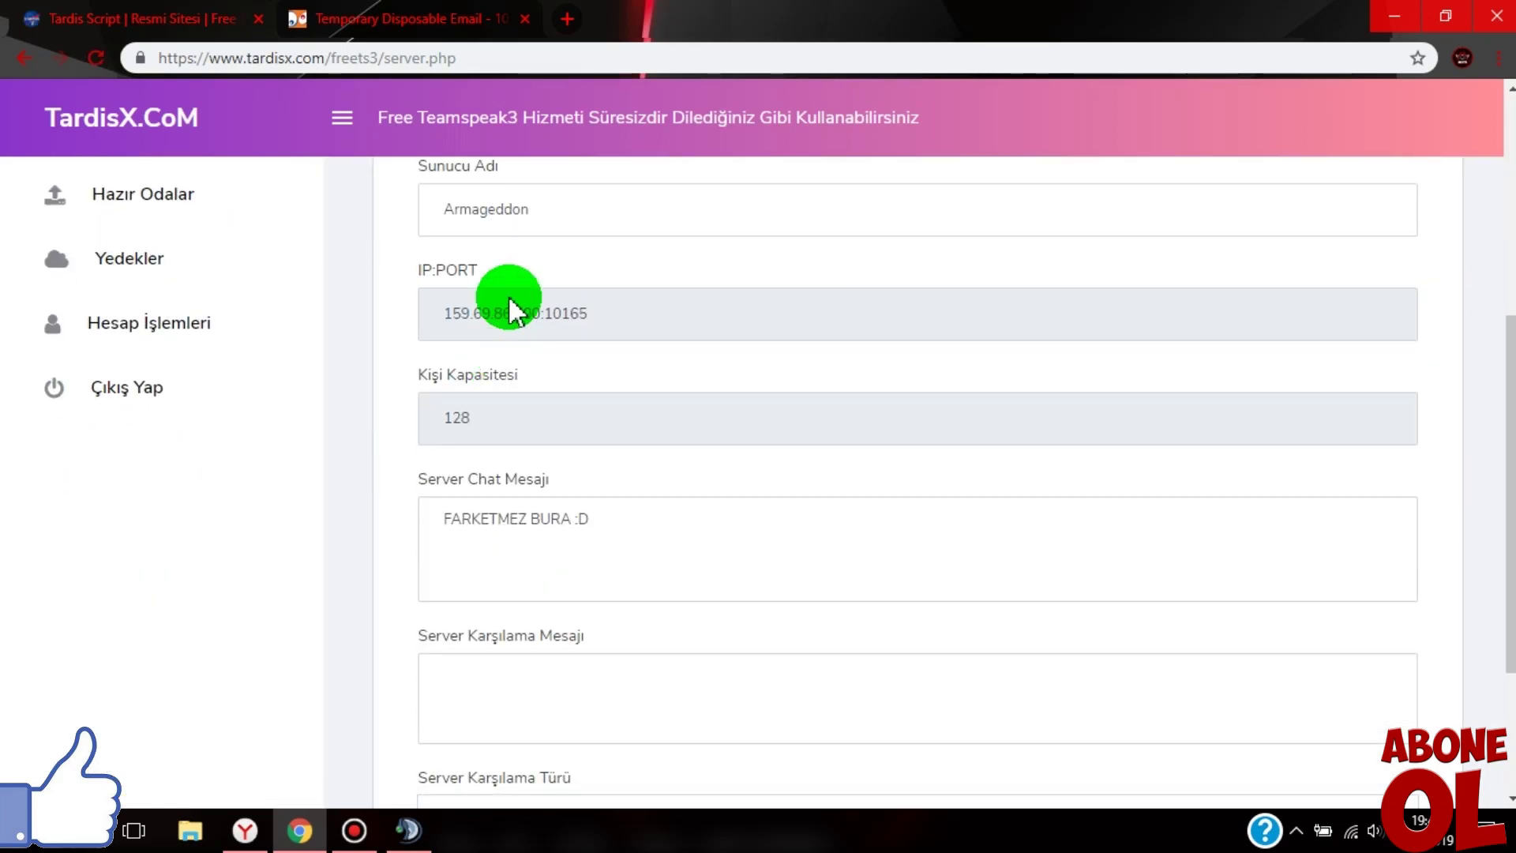
drag(514, 209, 455, 235)
drag(626, 311, 427, 401)
click(460, 450)
click(440, 413)
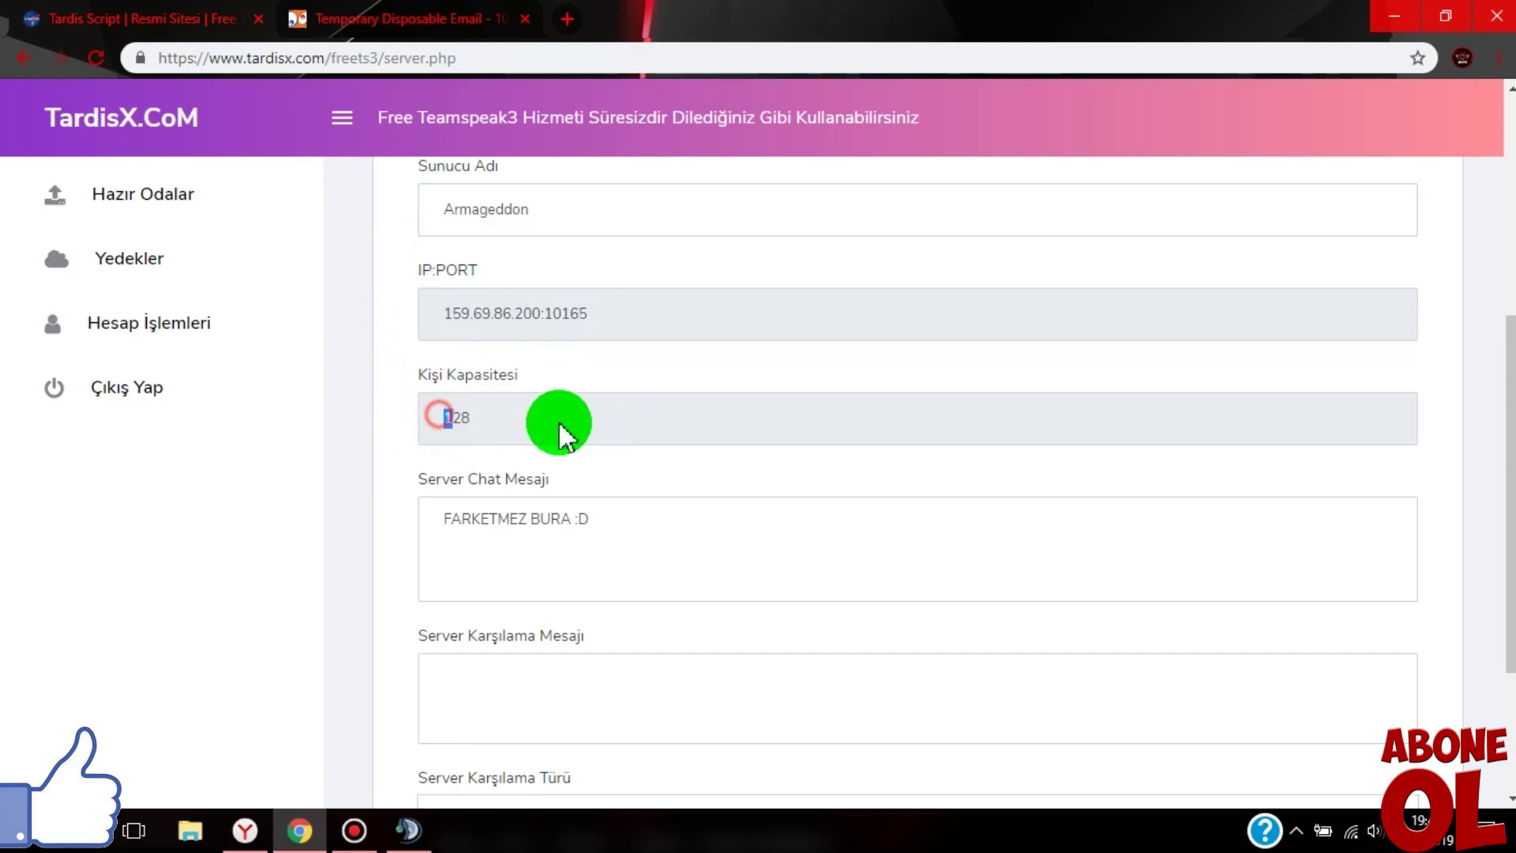
drag(550, 421, 410, 467)
scroll(409, 473, down, 1)
drag(445, 395, 638, 410)
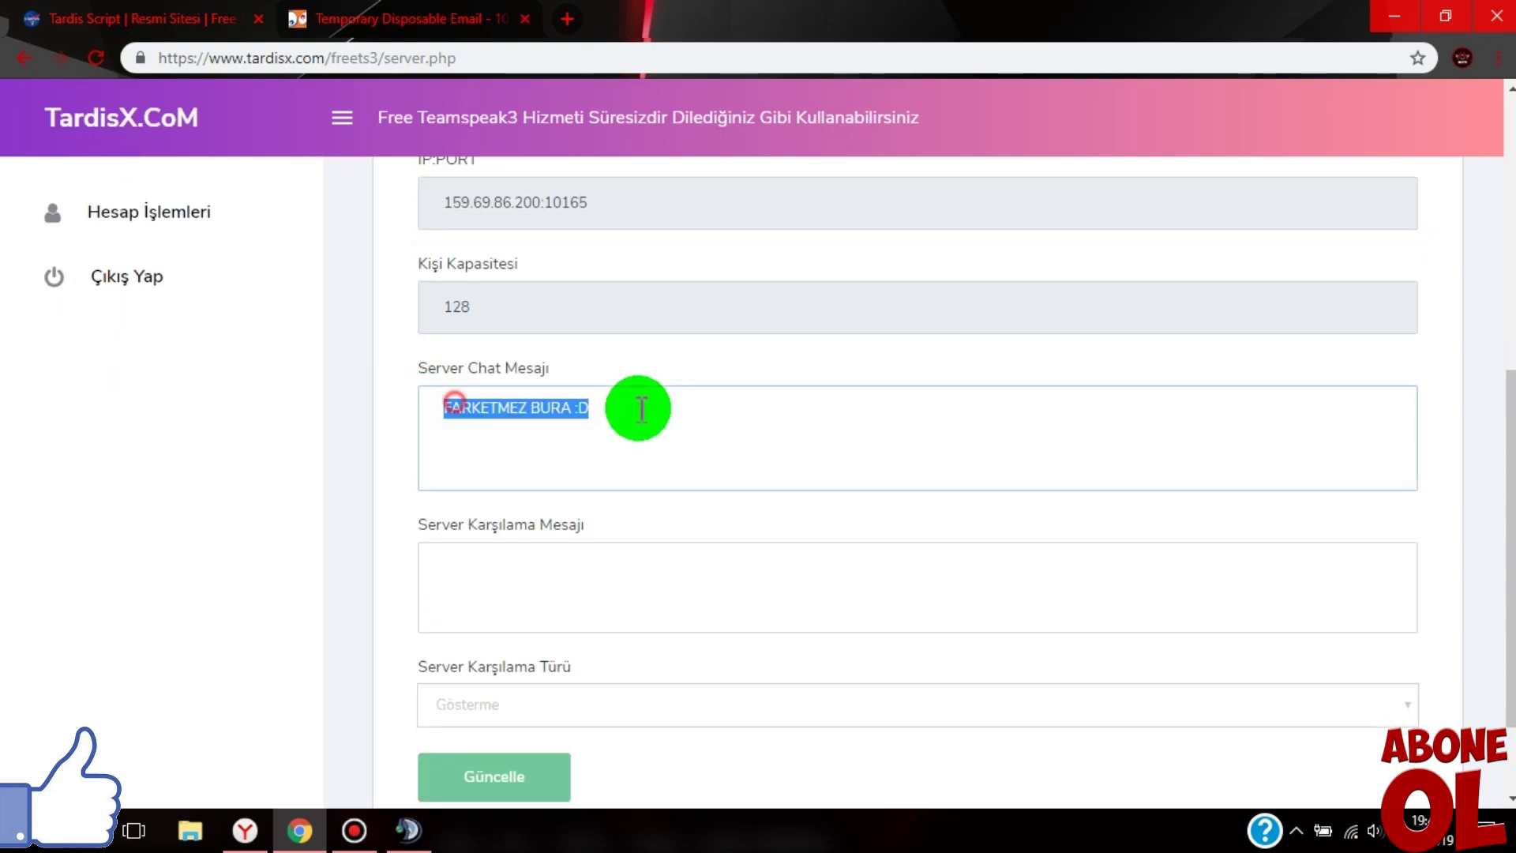
scroll(609, 466, down, 1)
click(440, 426)
- Keep Server Karşılama Türü at Gösterme, save with Güncelle, and open Ban Listesi
drag(409, 397, 642, 406)
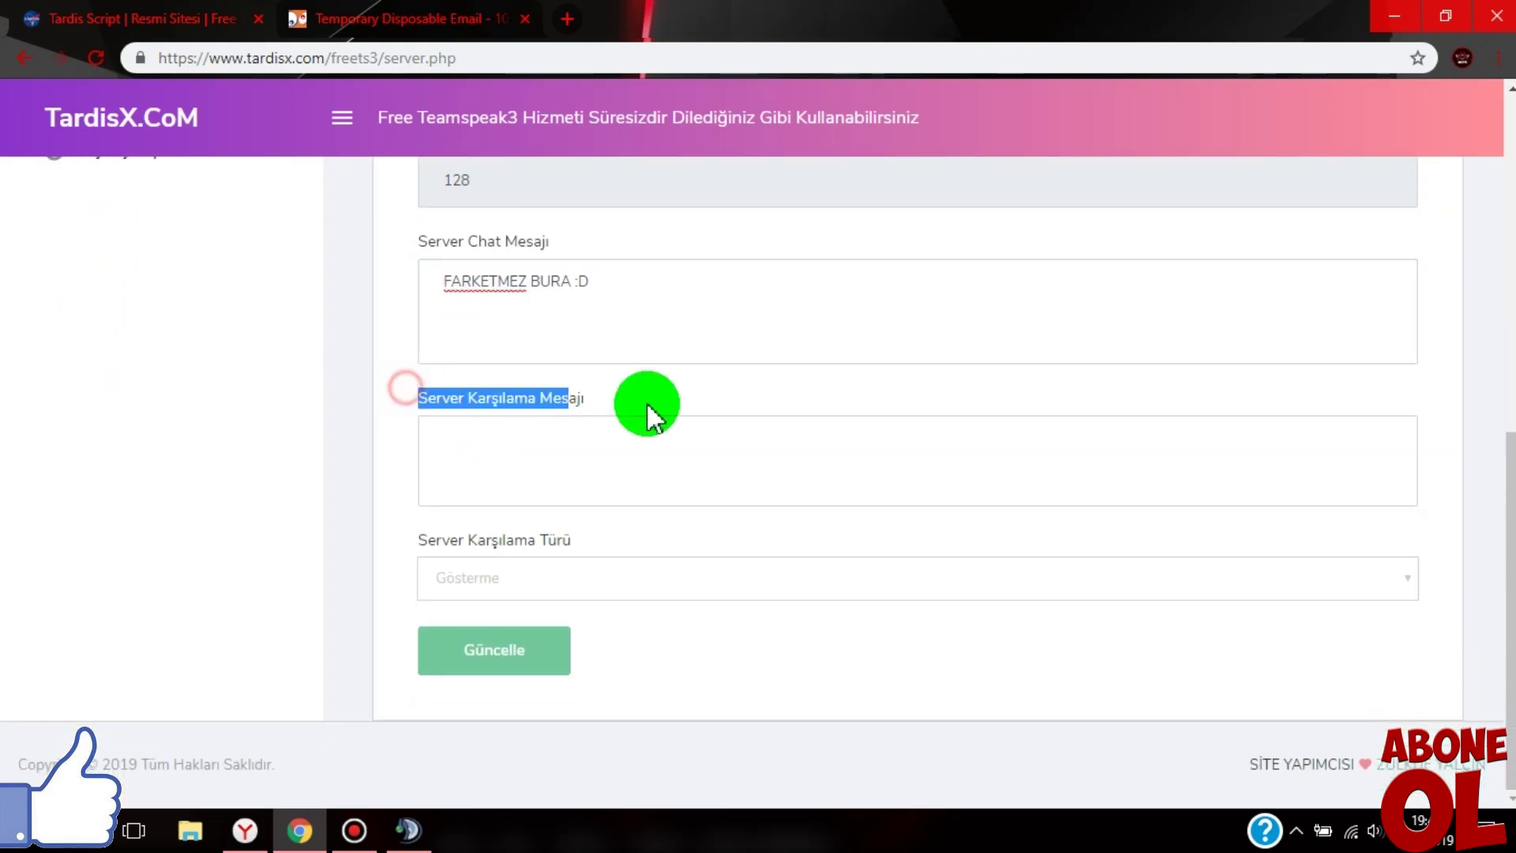
click(484, 498)
drag(412, 545, 640, 542)
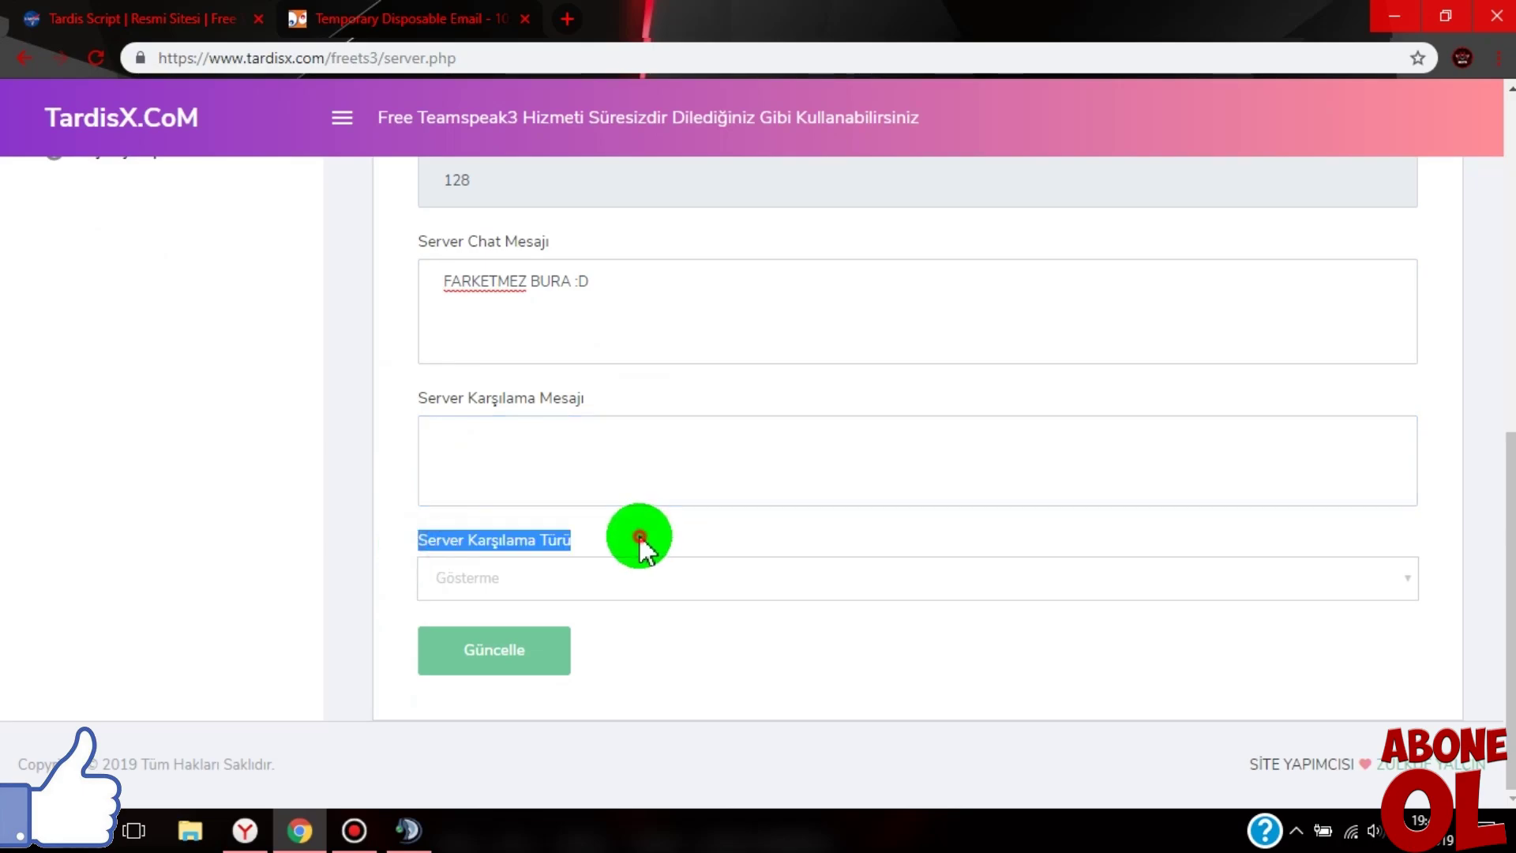
click(477, 582)
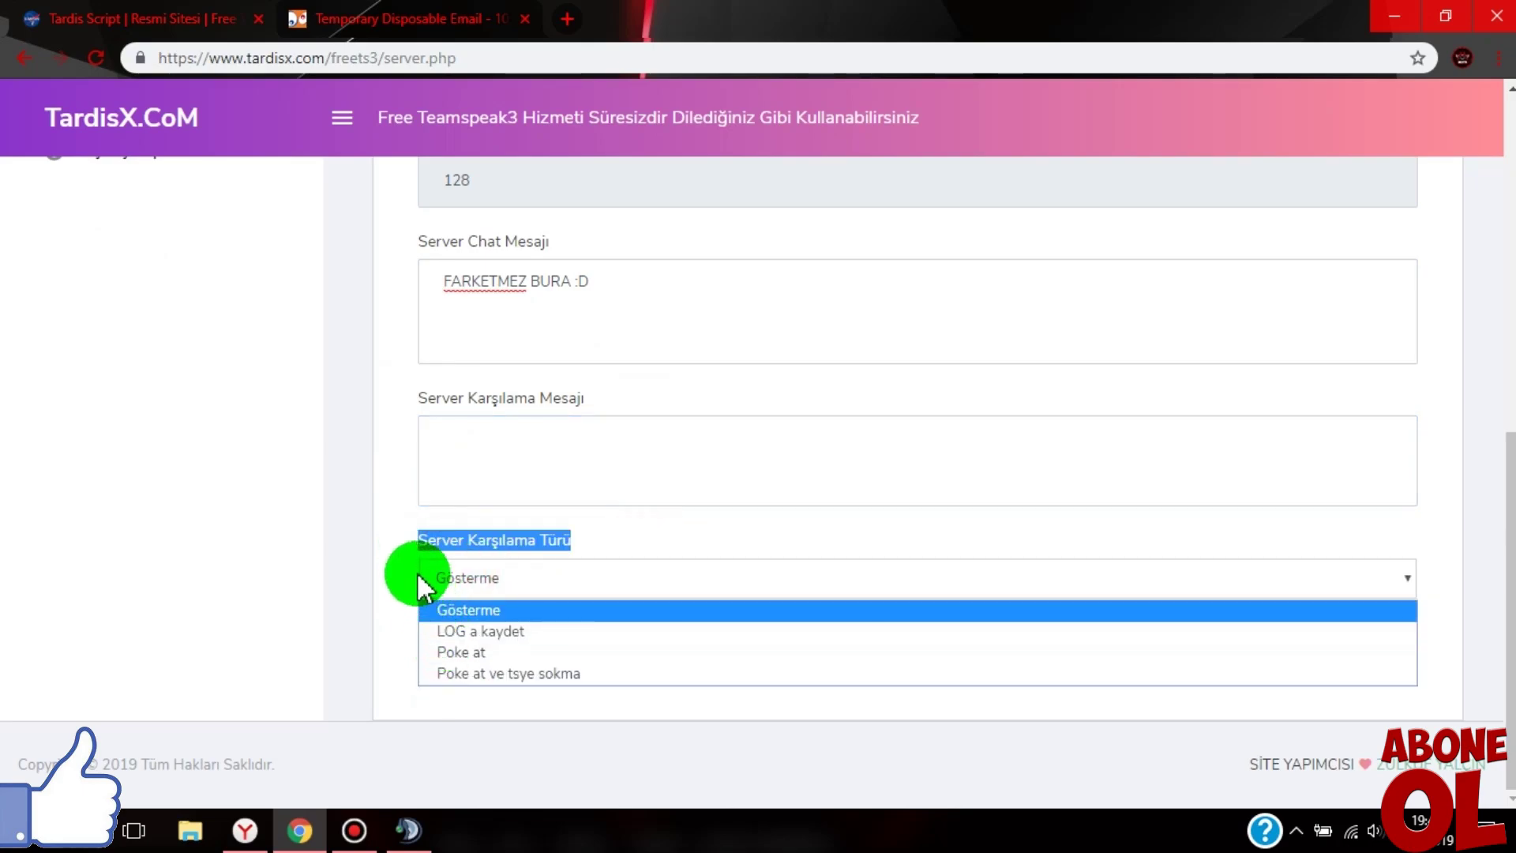
click(450, 611)
click(512, 671)
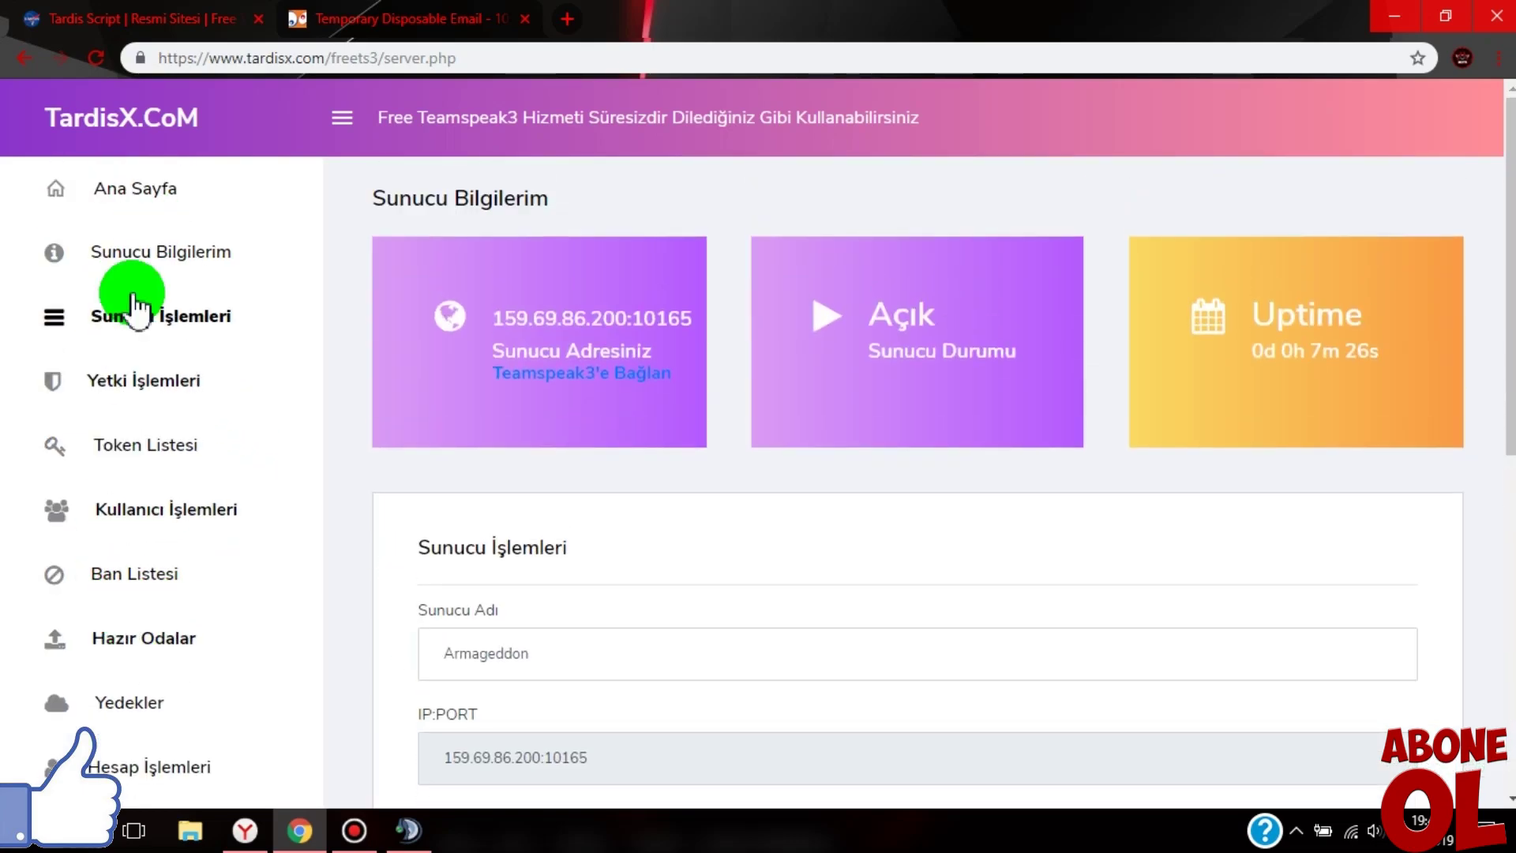
click(114, 588)
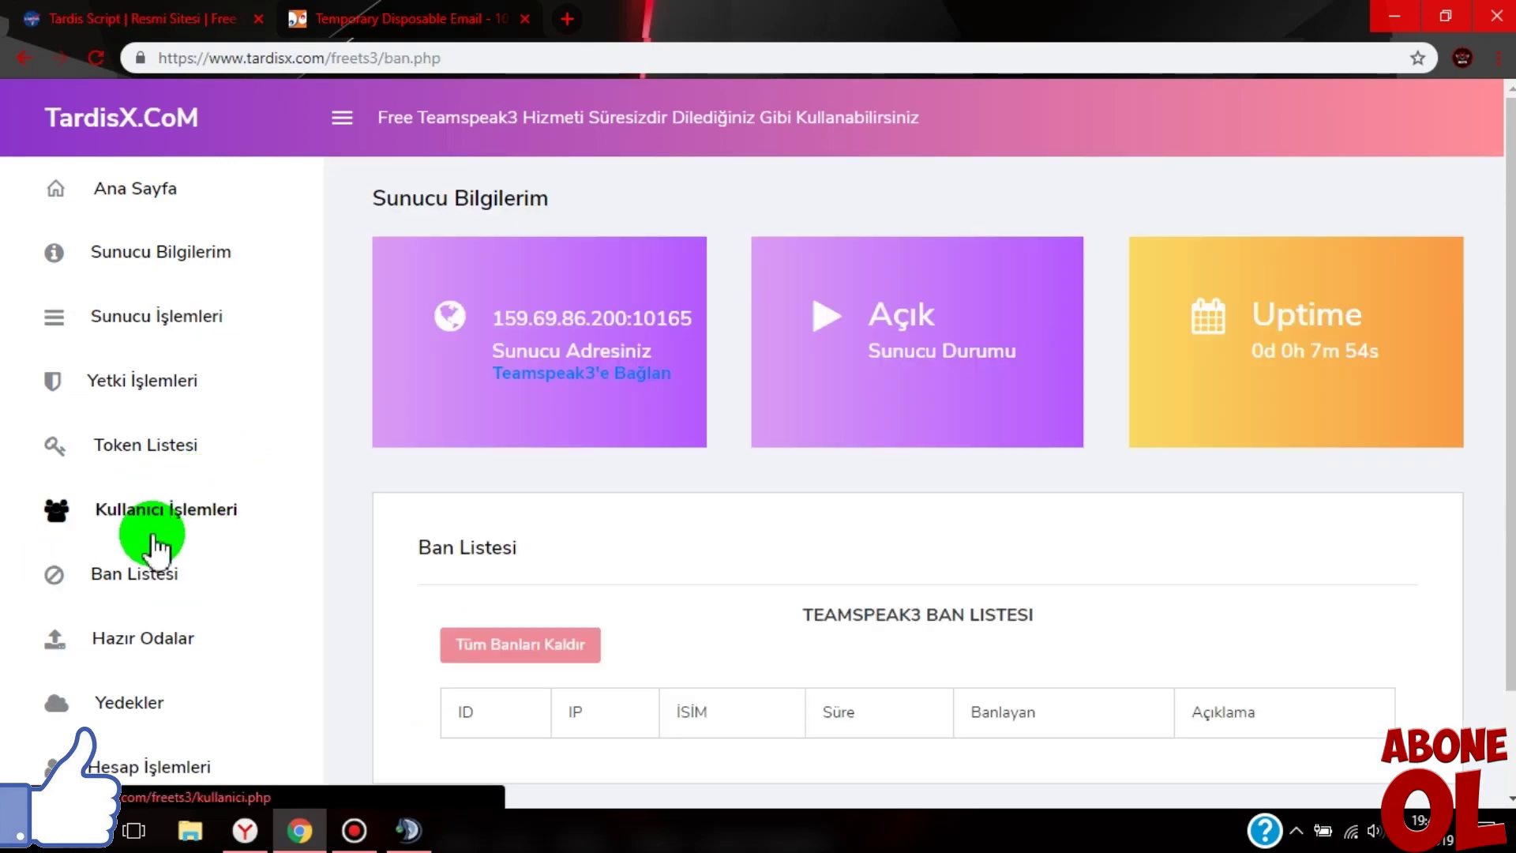
- In Kullanıcı İşlemleri, ban your own user with a reason and a 9999… duration
scroll(488, 605, down, 2)
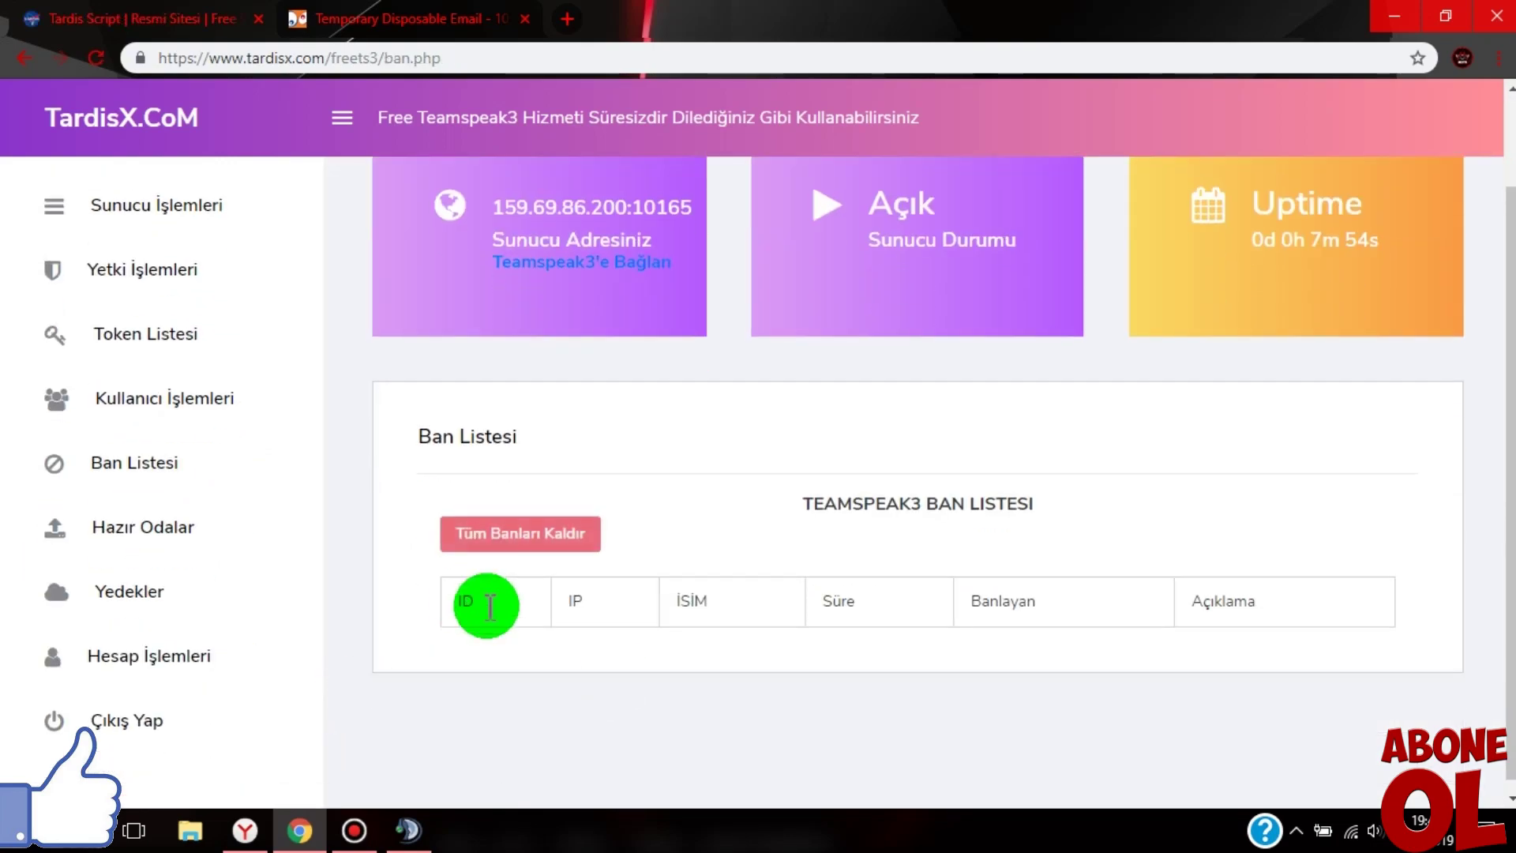
click(154, 407)
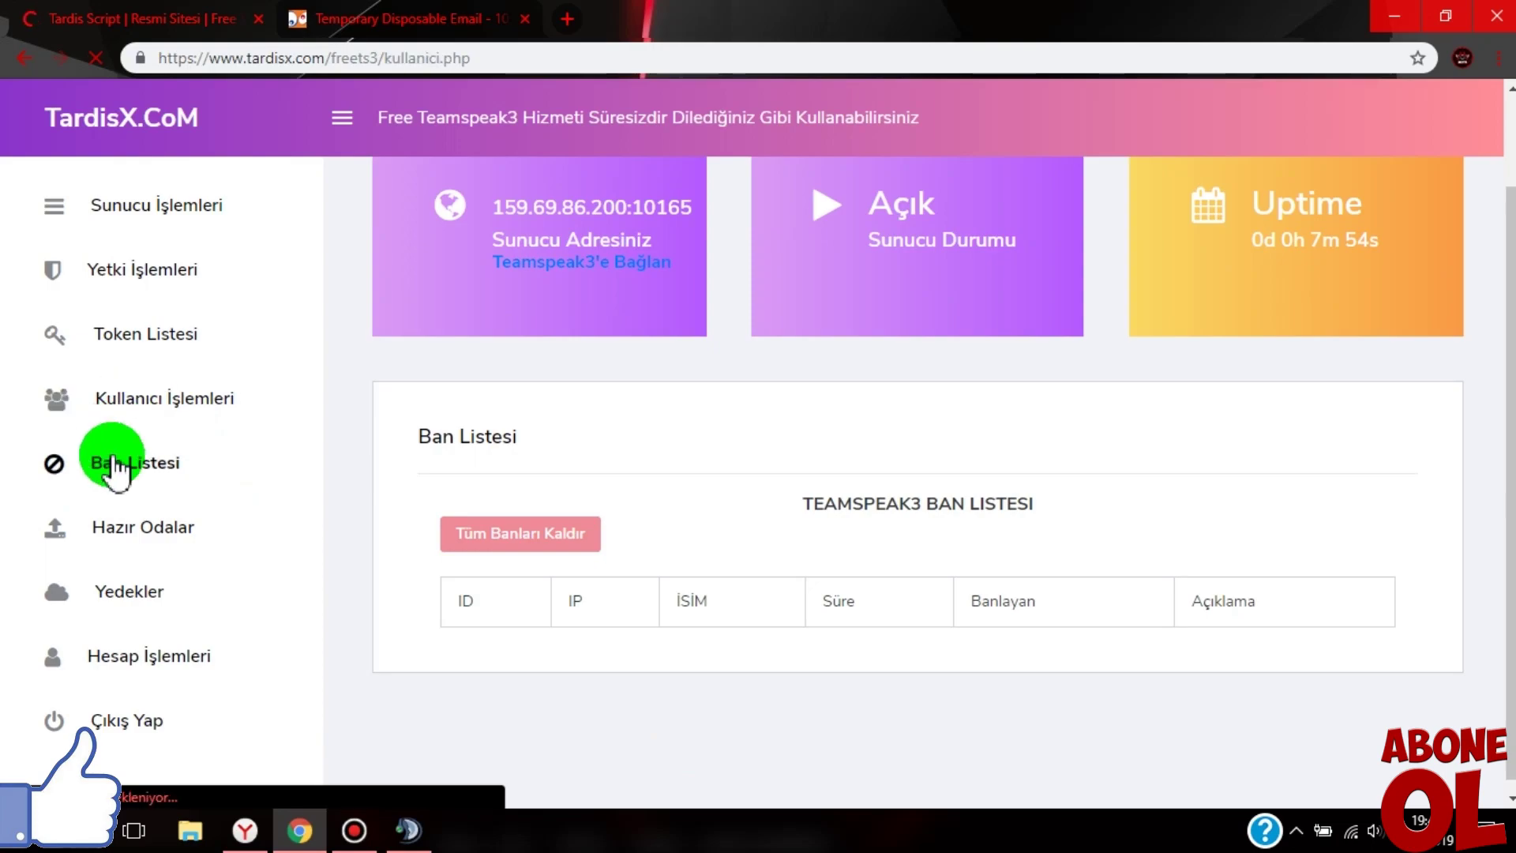
scroll(536, 600, down, 3)
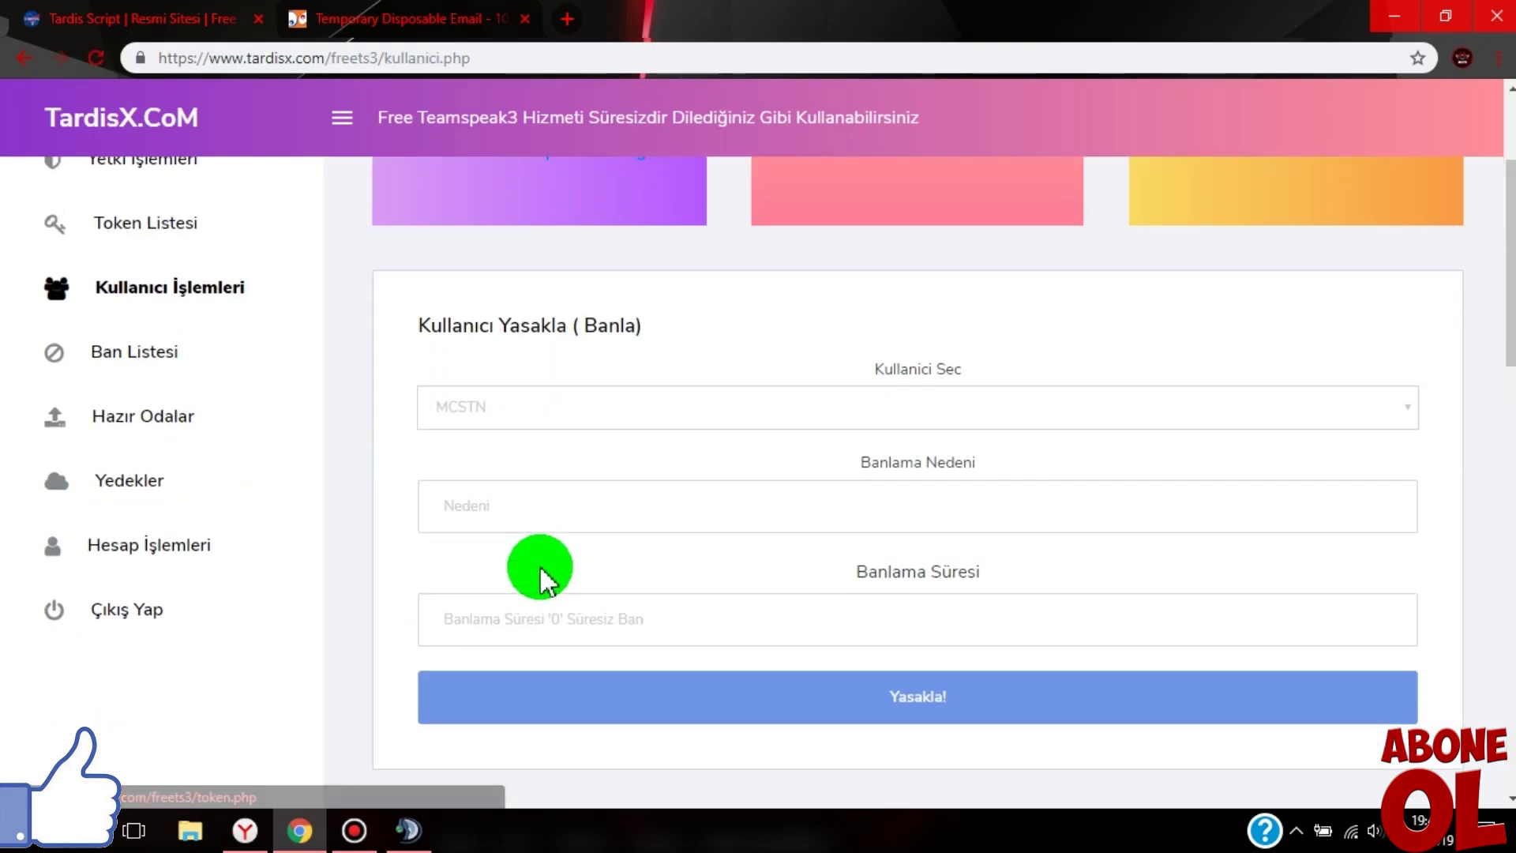
click(683, 426)
click(523, 436)
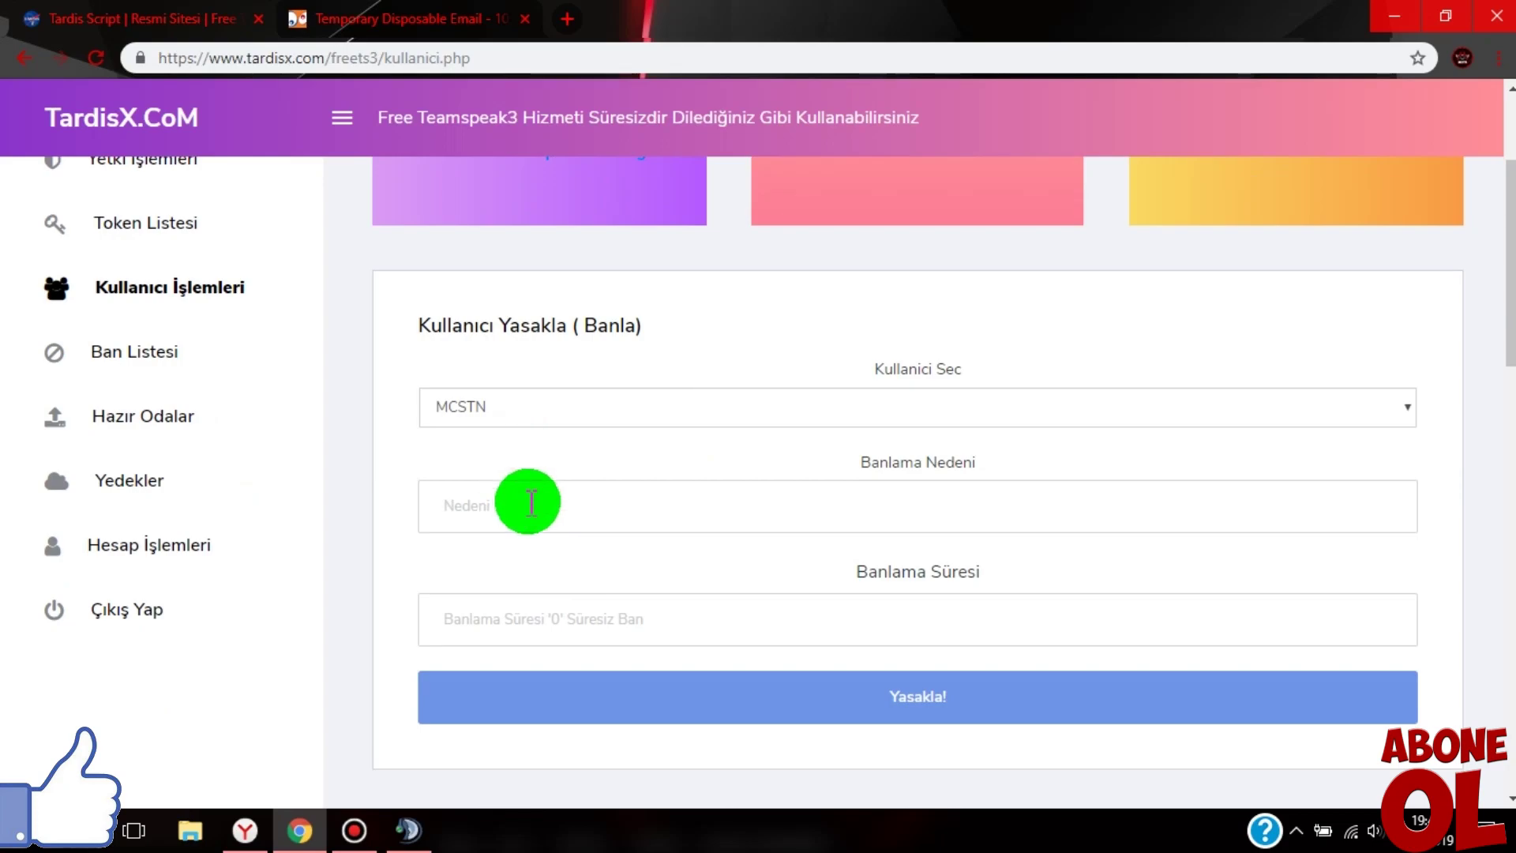
click(555, 502)
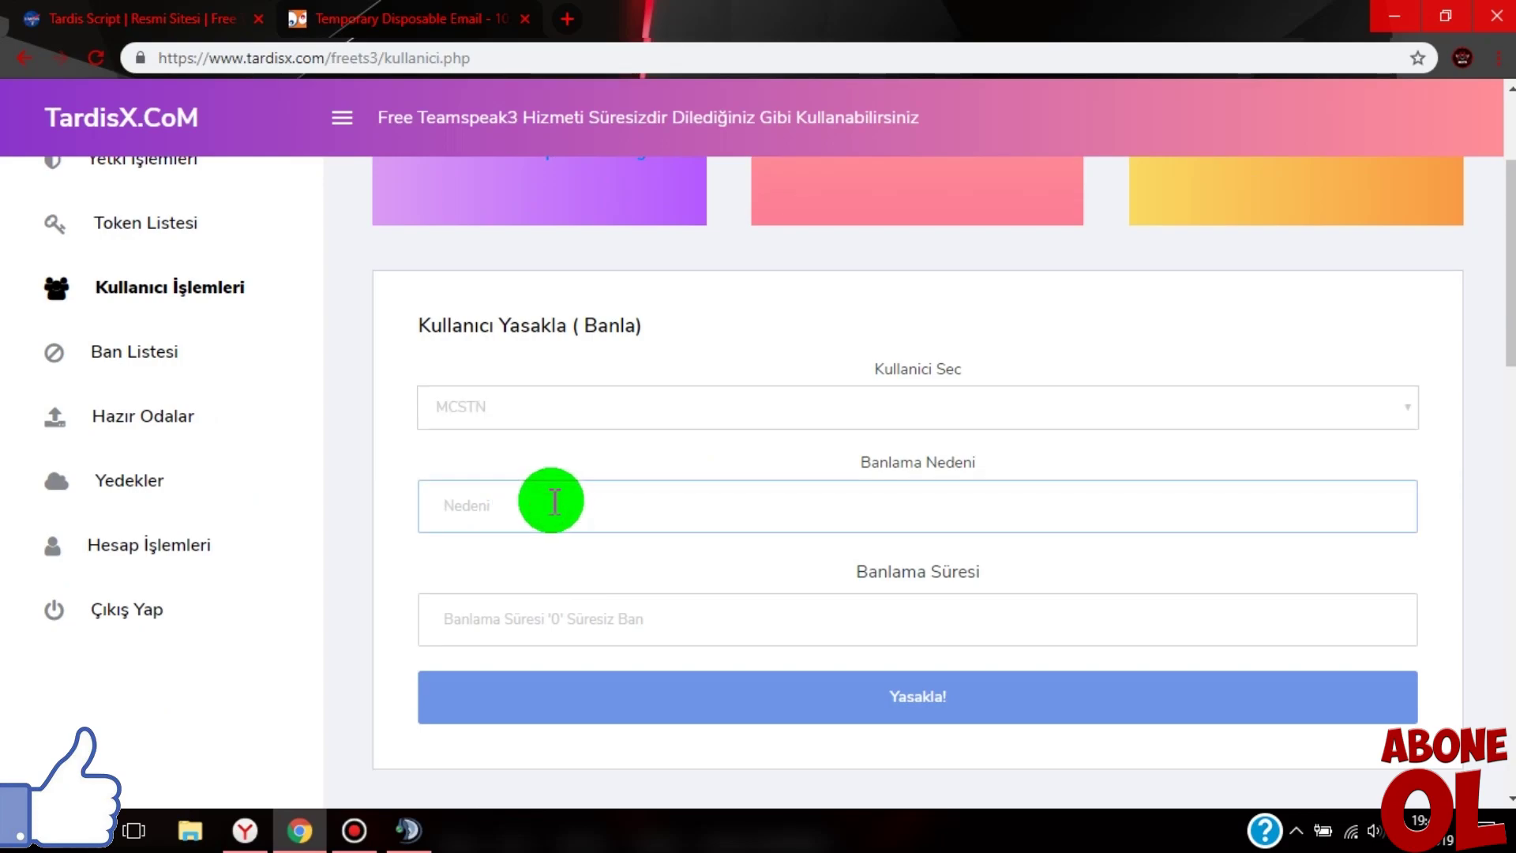
click(534, 631)
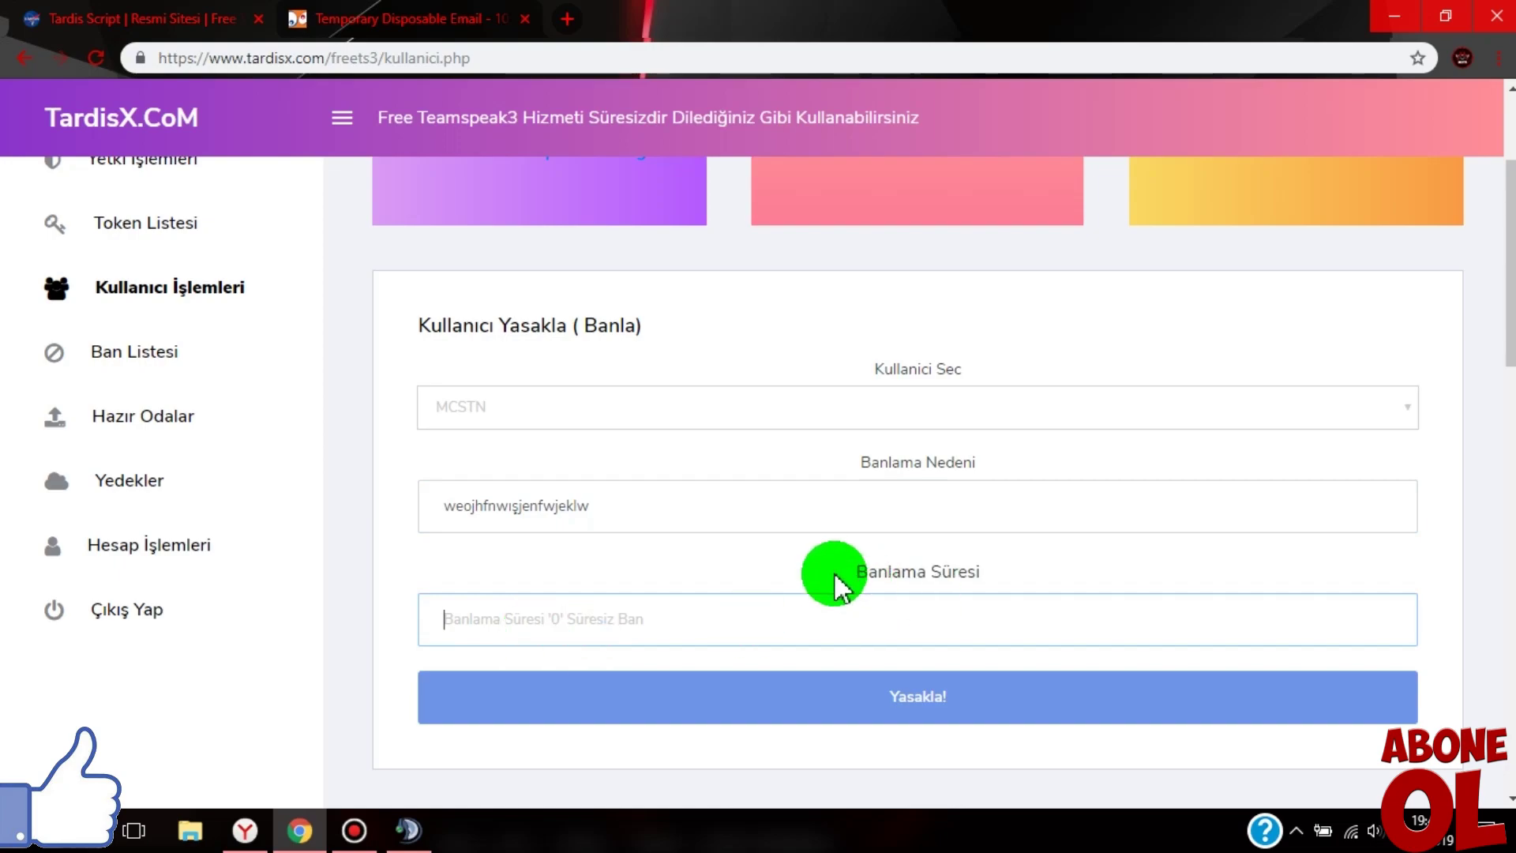
drag(832, 574, 1067, 561)
click(595, 643)
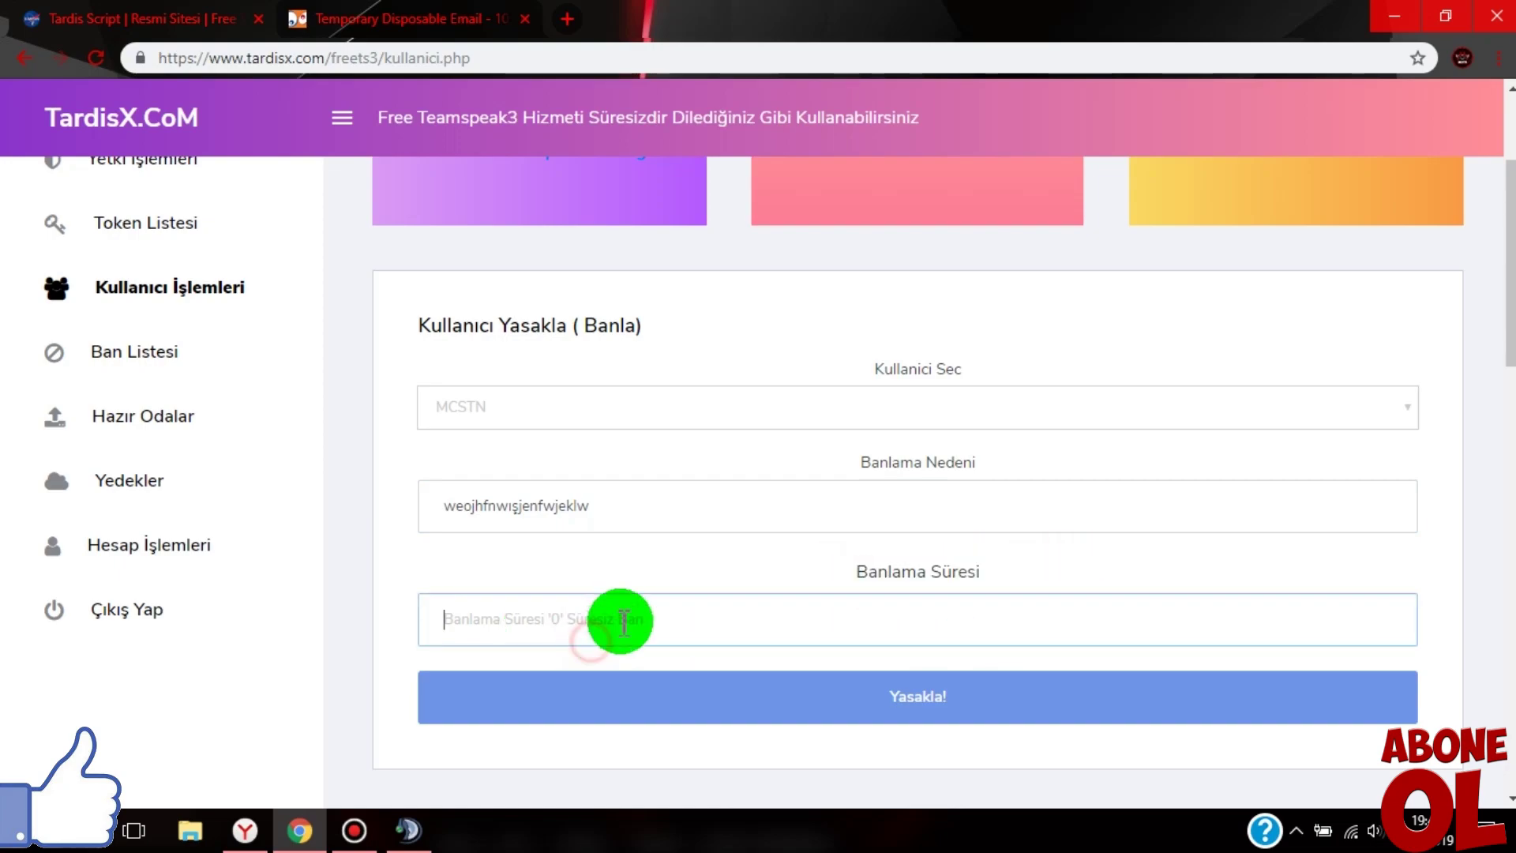
click(526, 633)
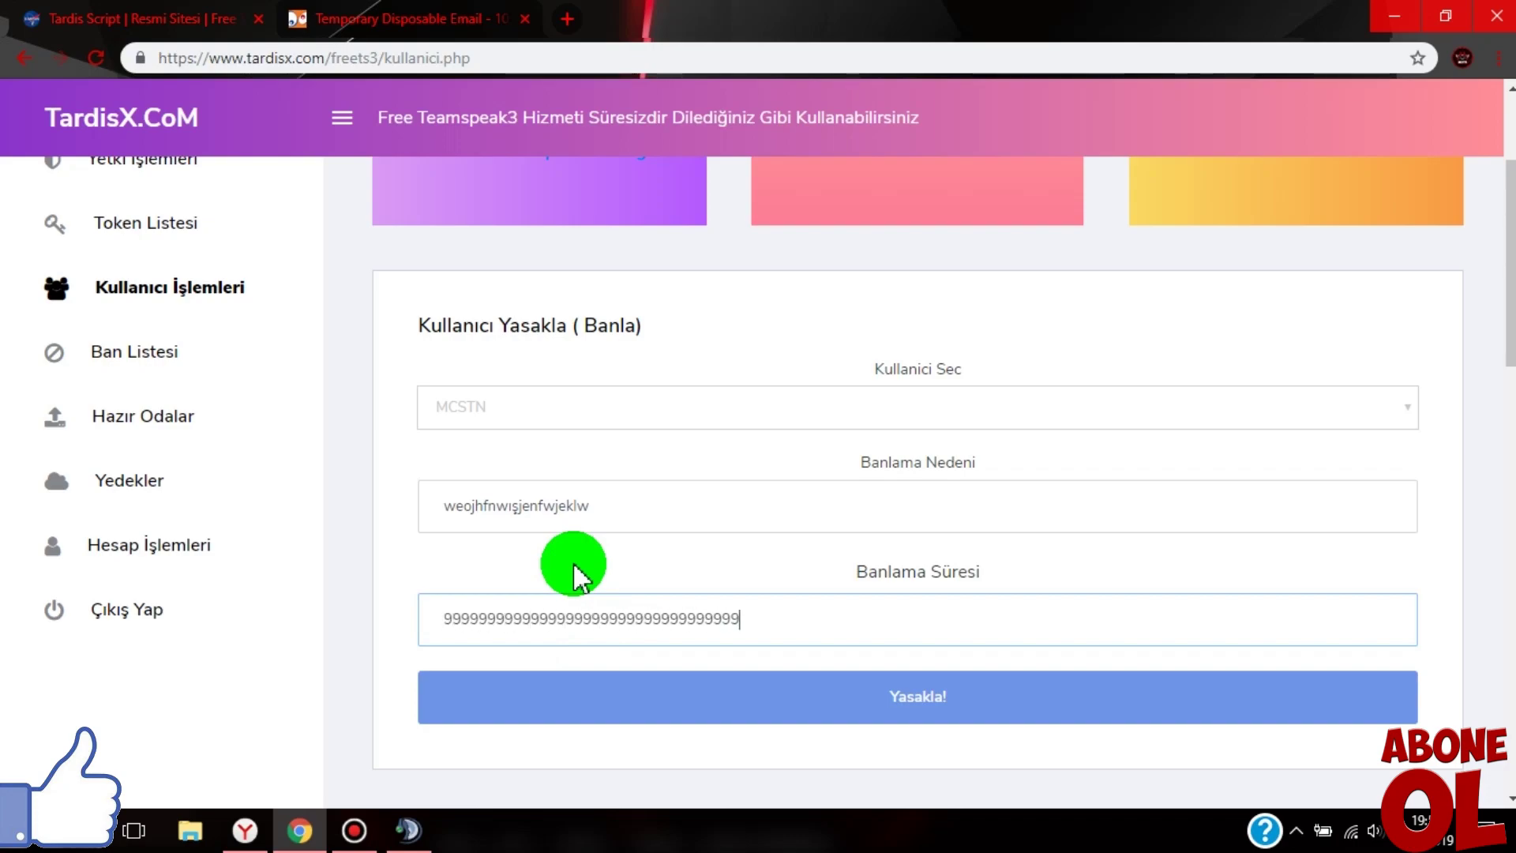
click(896, 698)
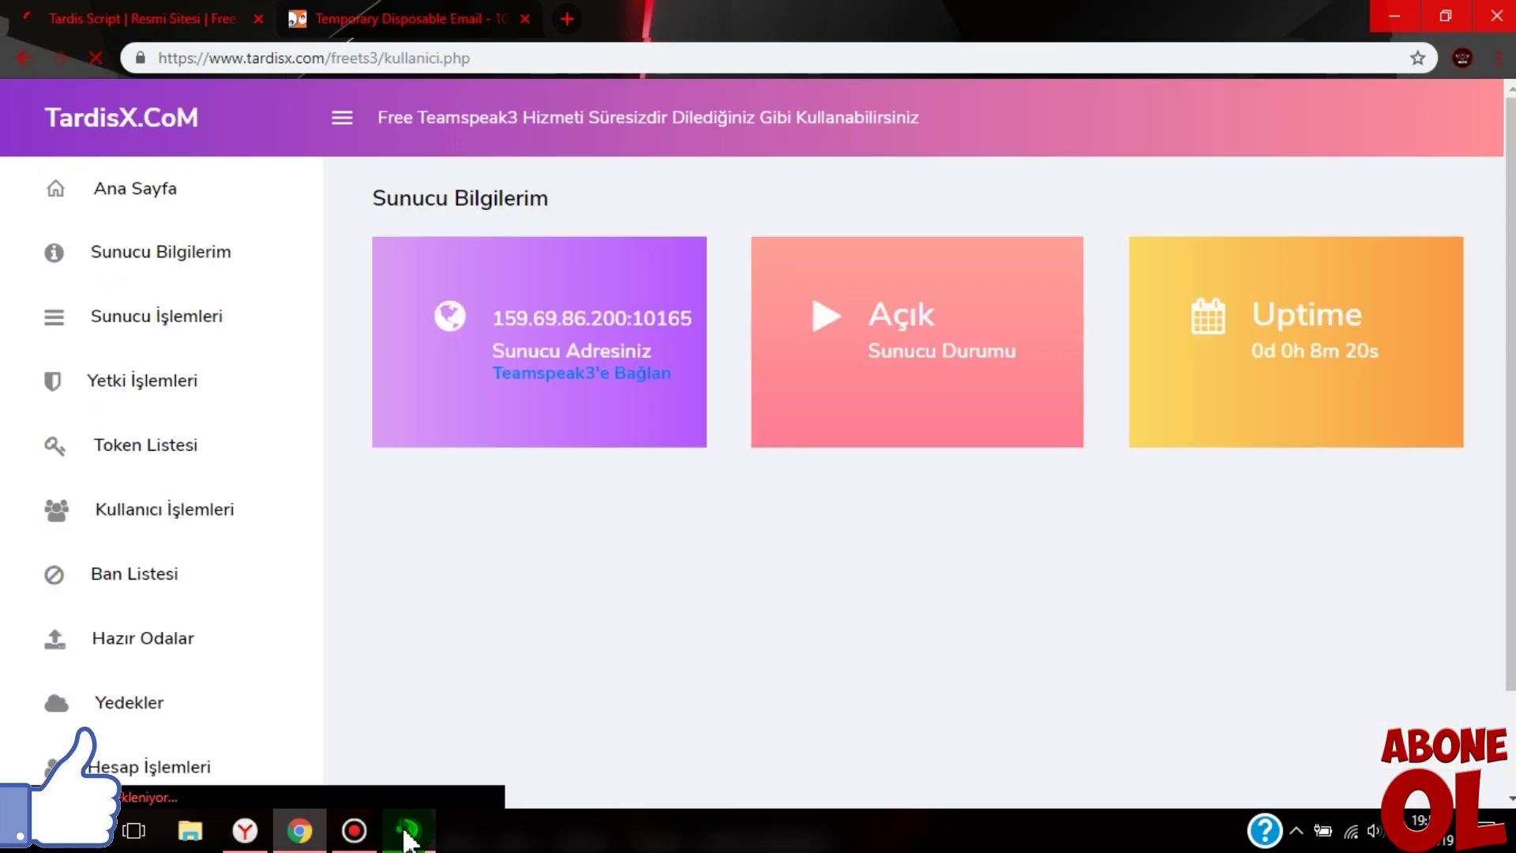
- In TeamSpeak, check the server chat tab to confirm you're still connected in makara odası
click(407, 830)
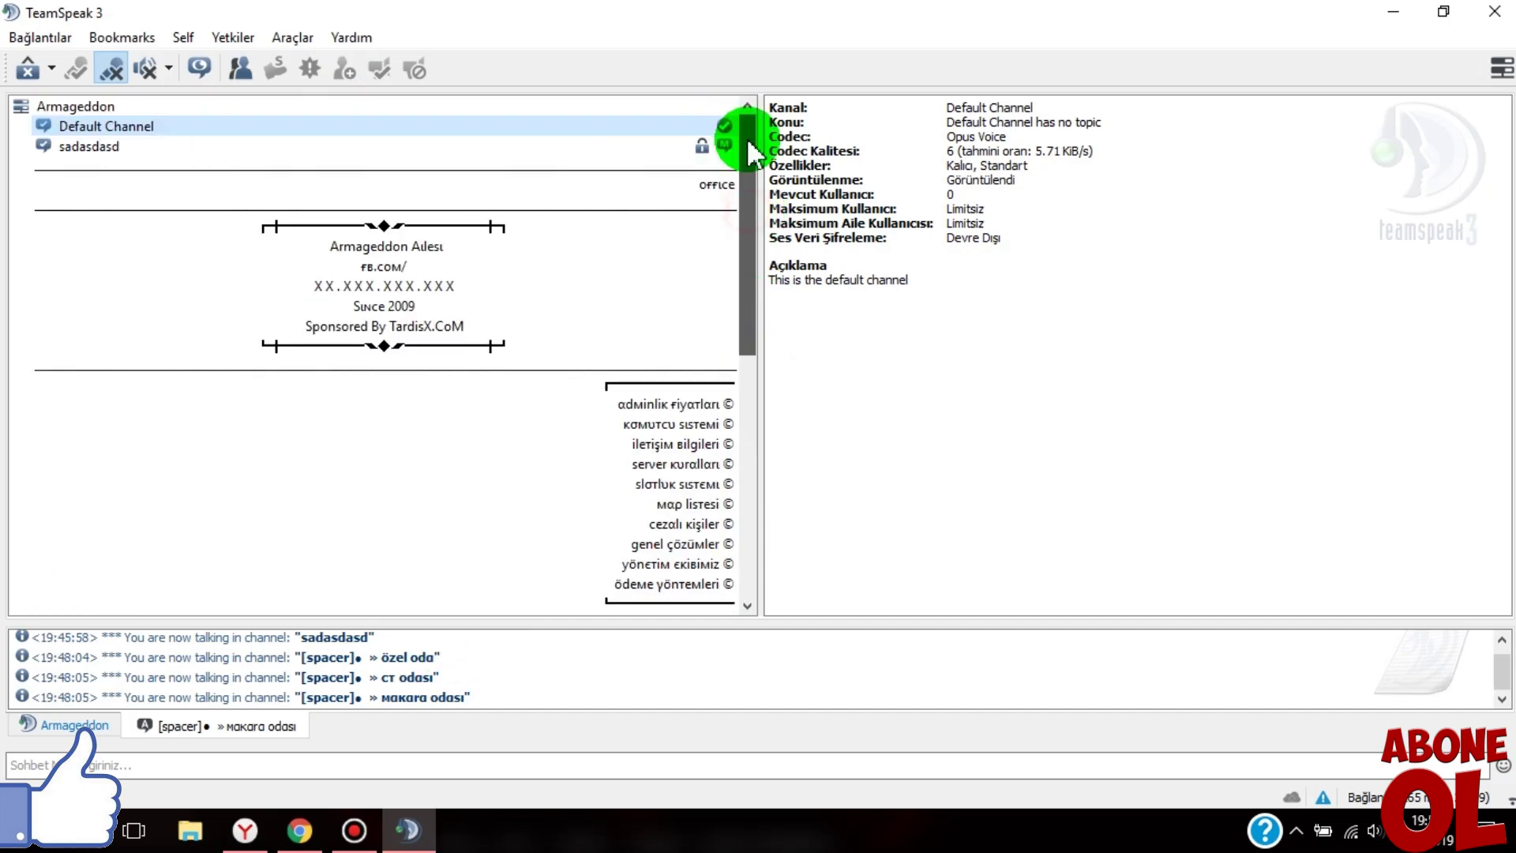
scroll(230, 392, down, 7)
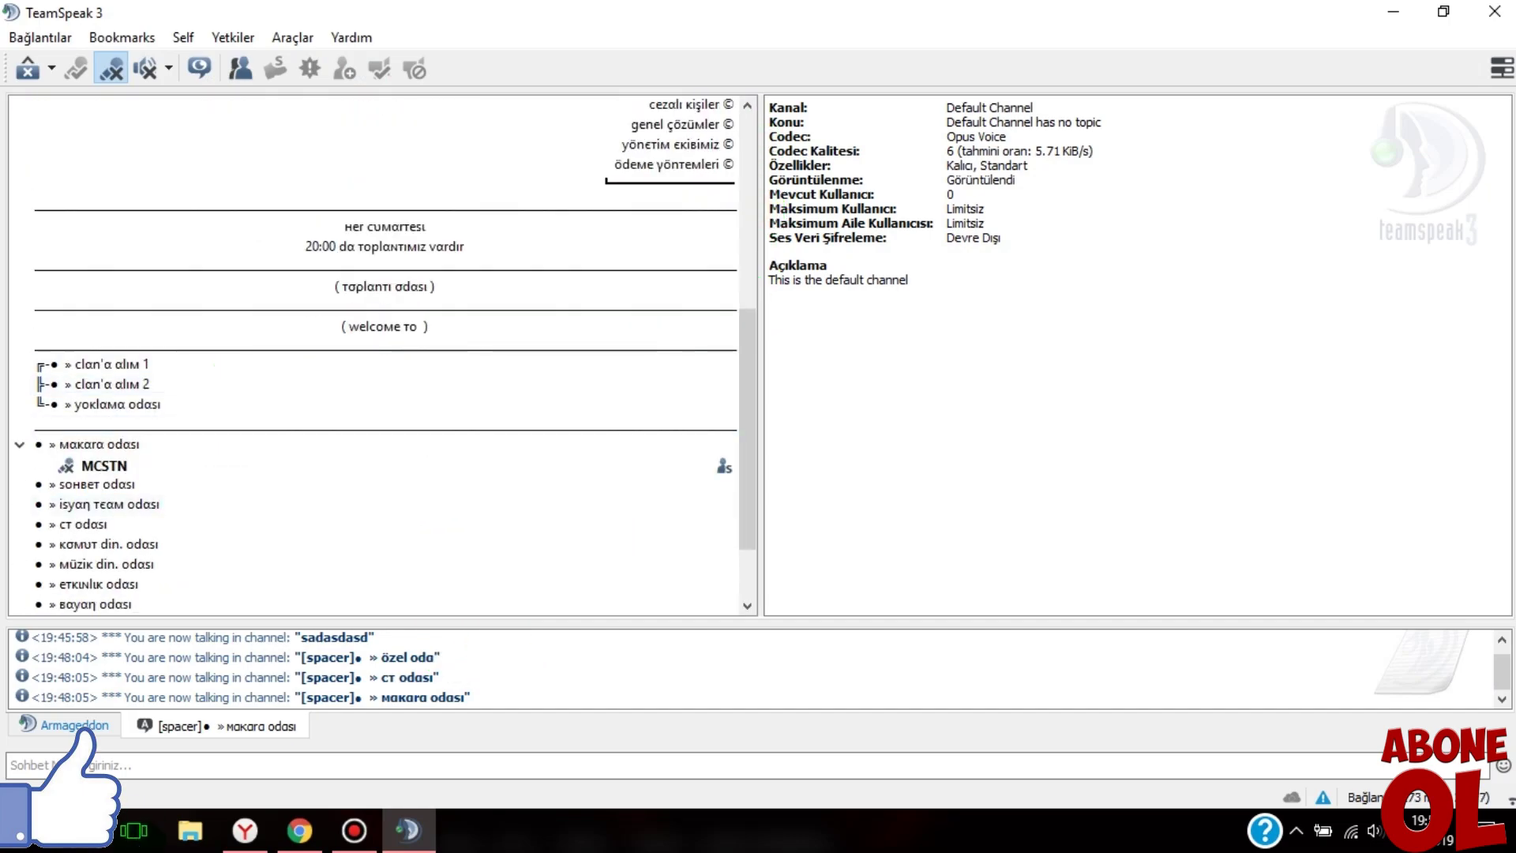
click(35, 720)
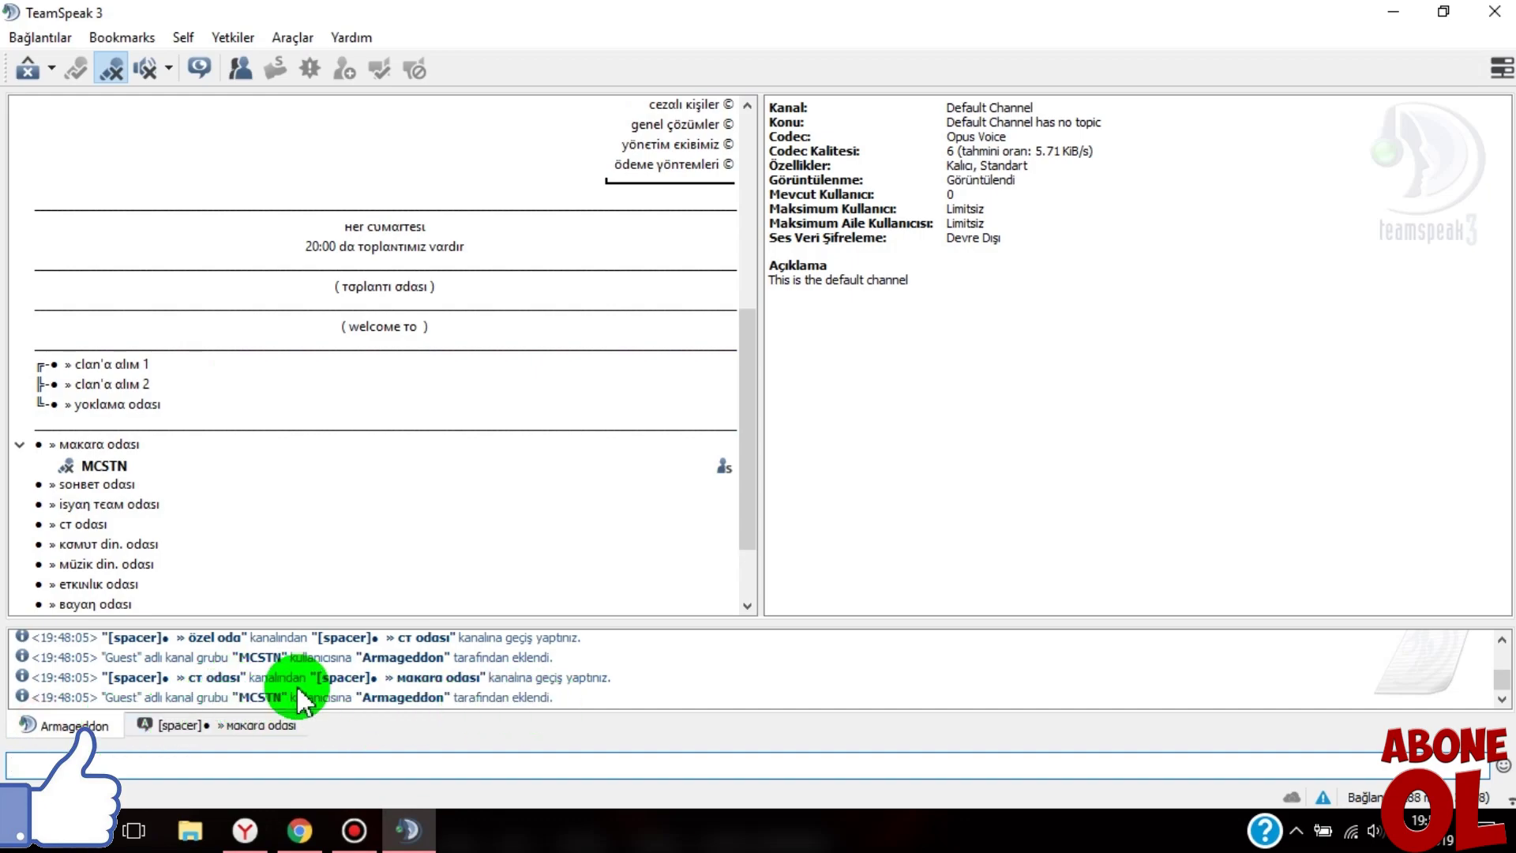
click(289, 833)
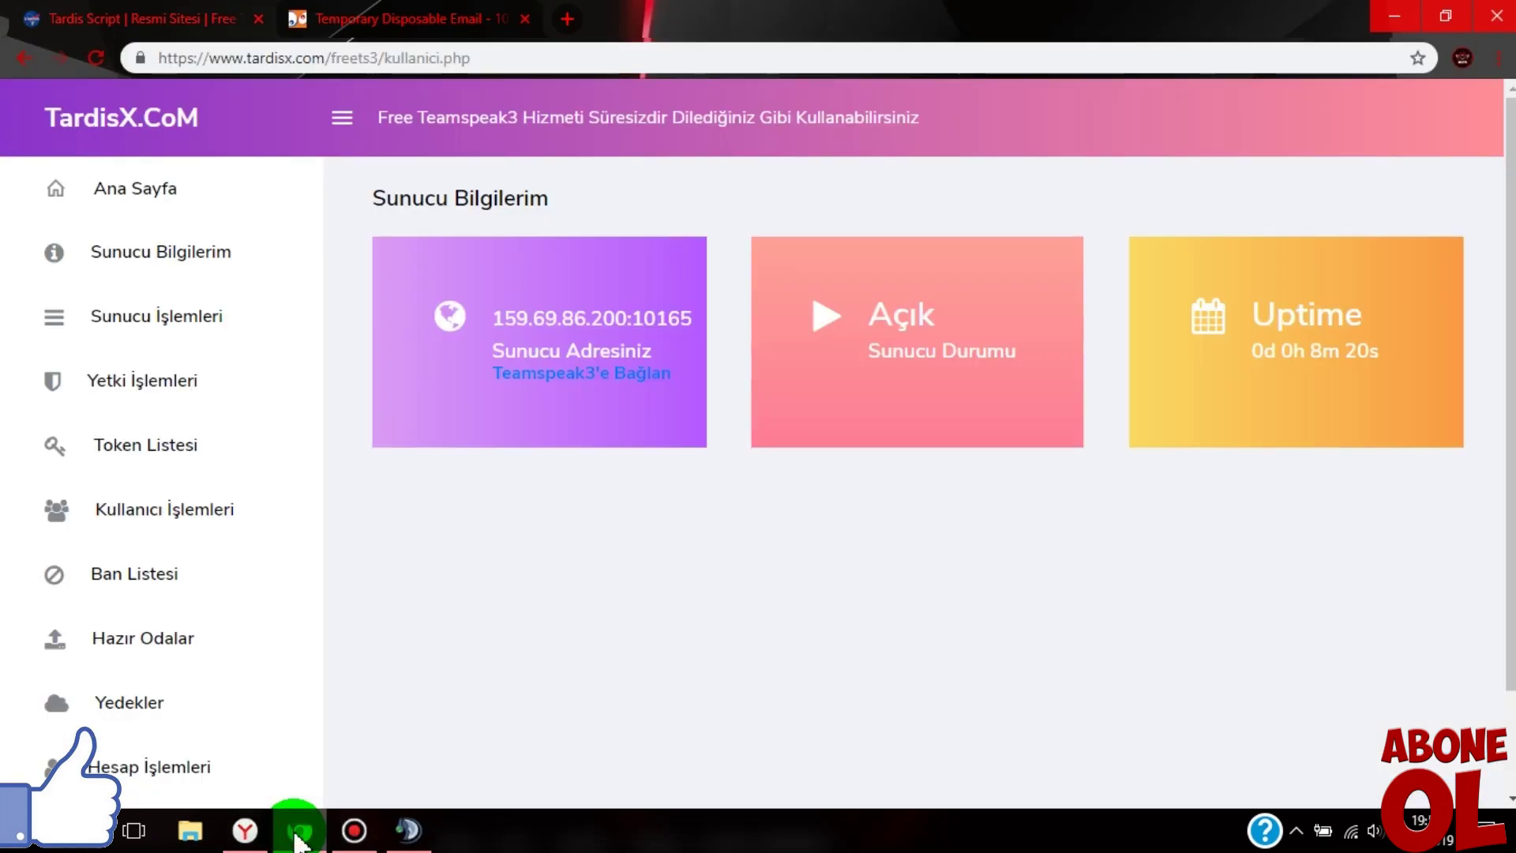
click(404, 827)
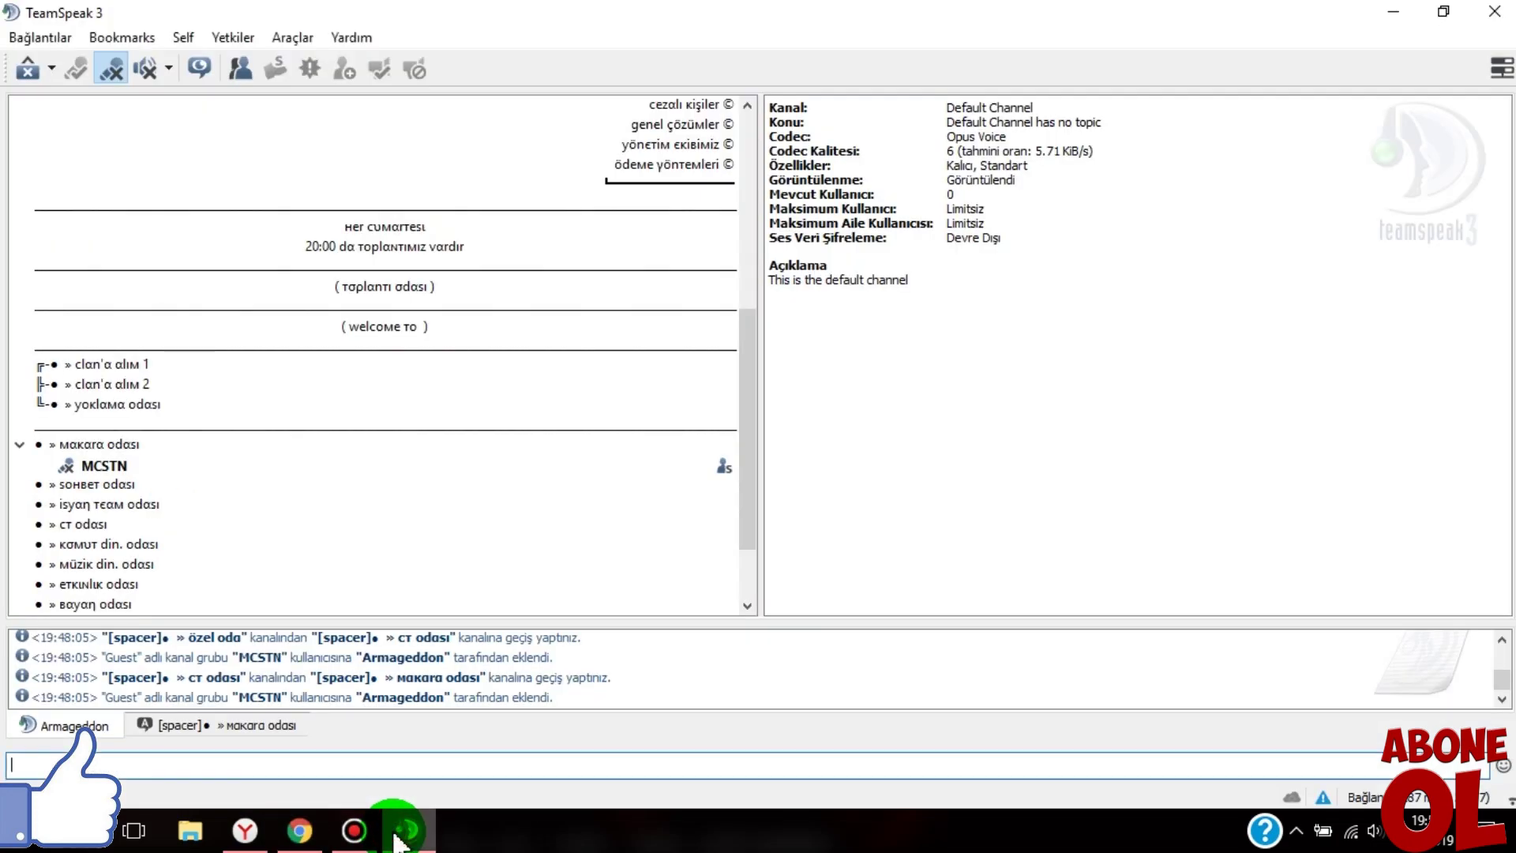
- Dismiss your user's action menu, reselect your user, and open the Araç Çubuğu toolbar menu
right_click(181, 368)
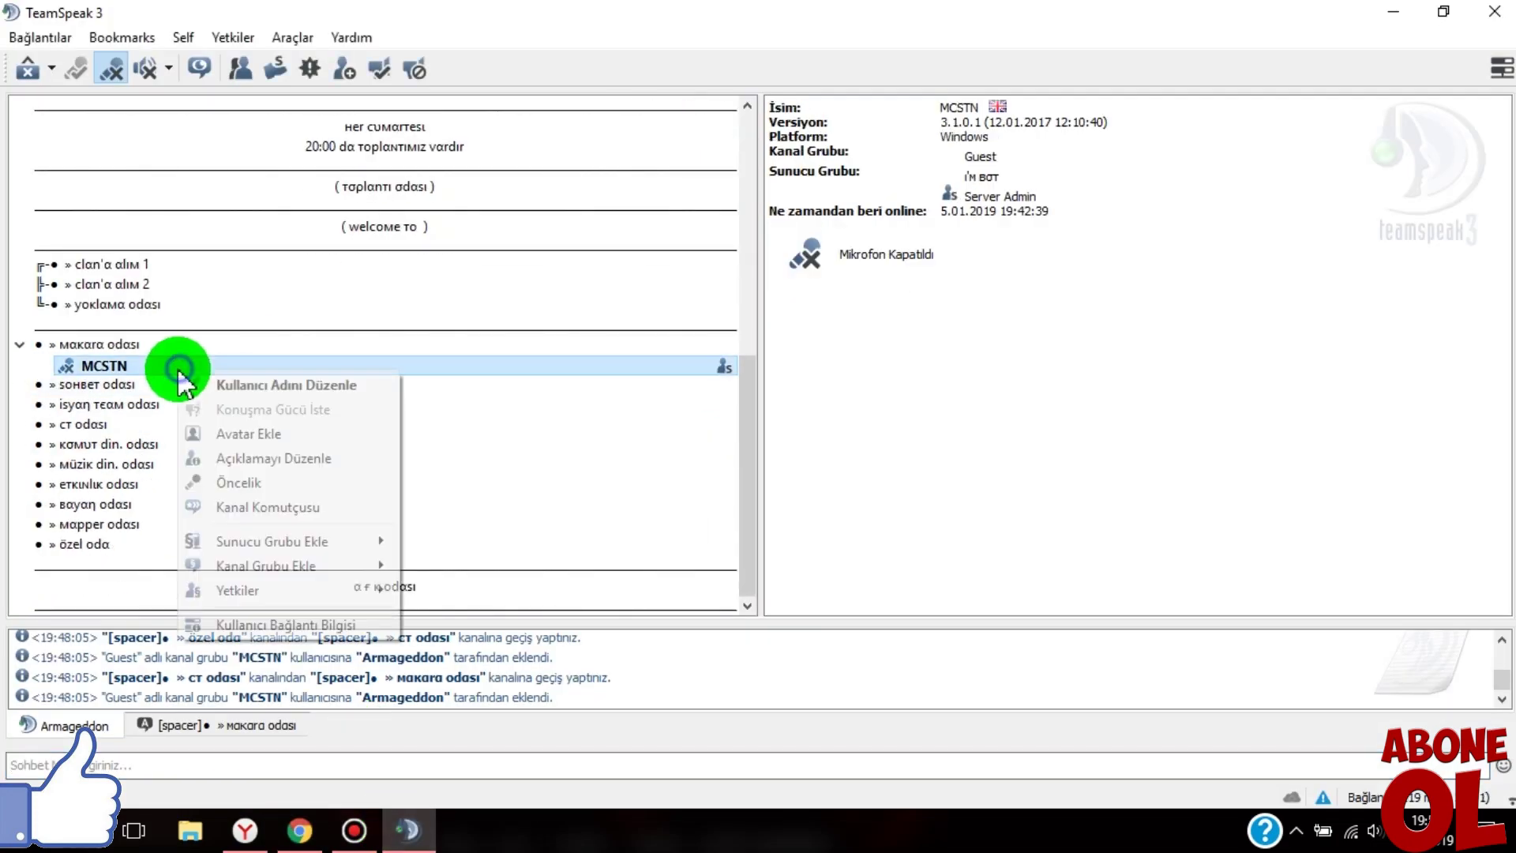
mouse_move(248, 539)
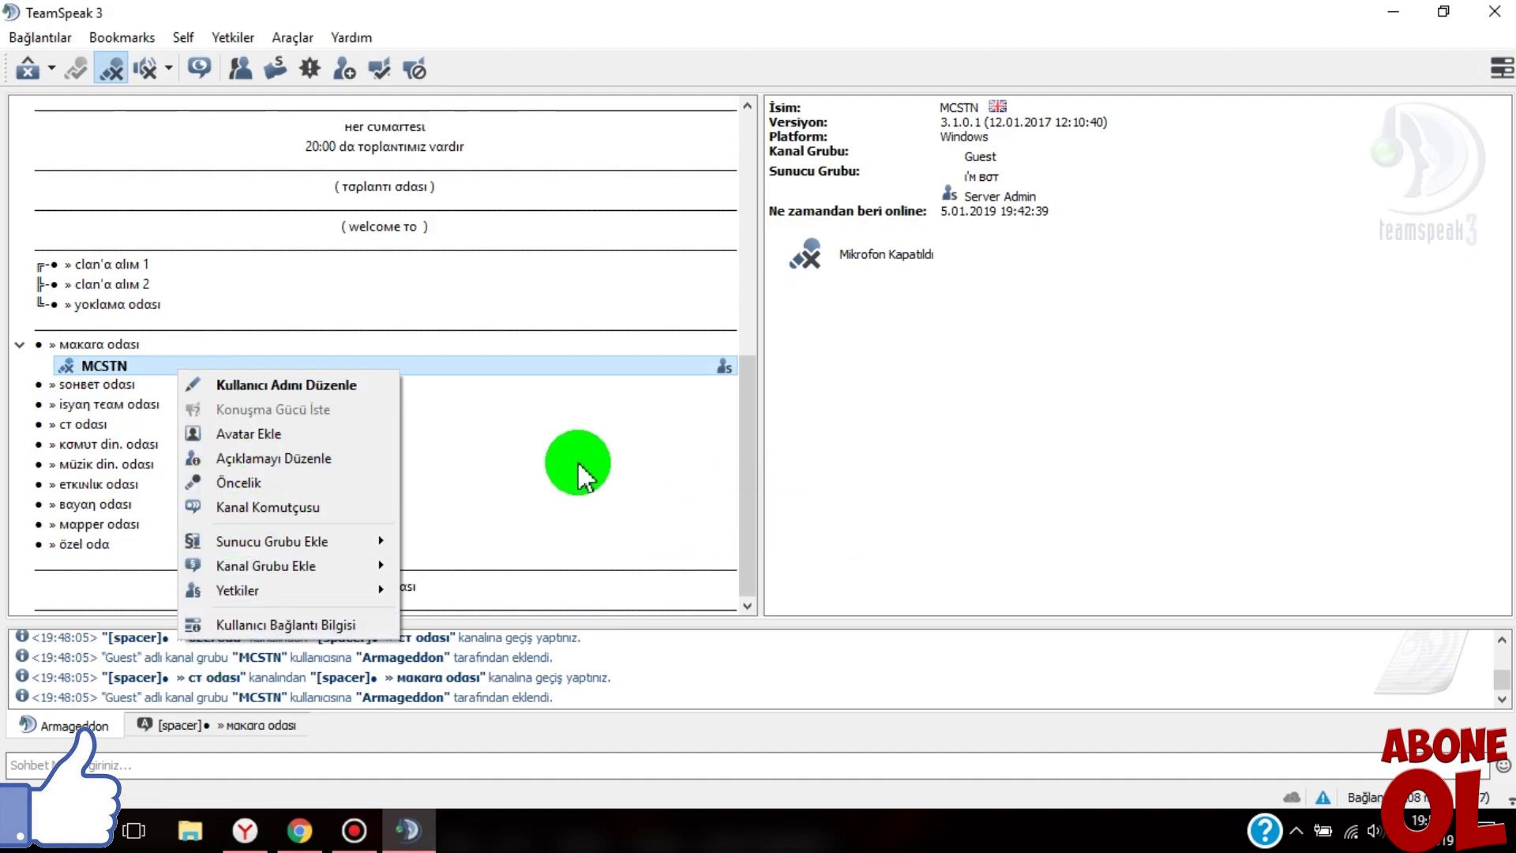
click(560, 464)
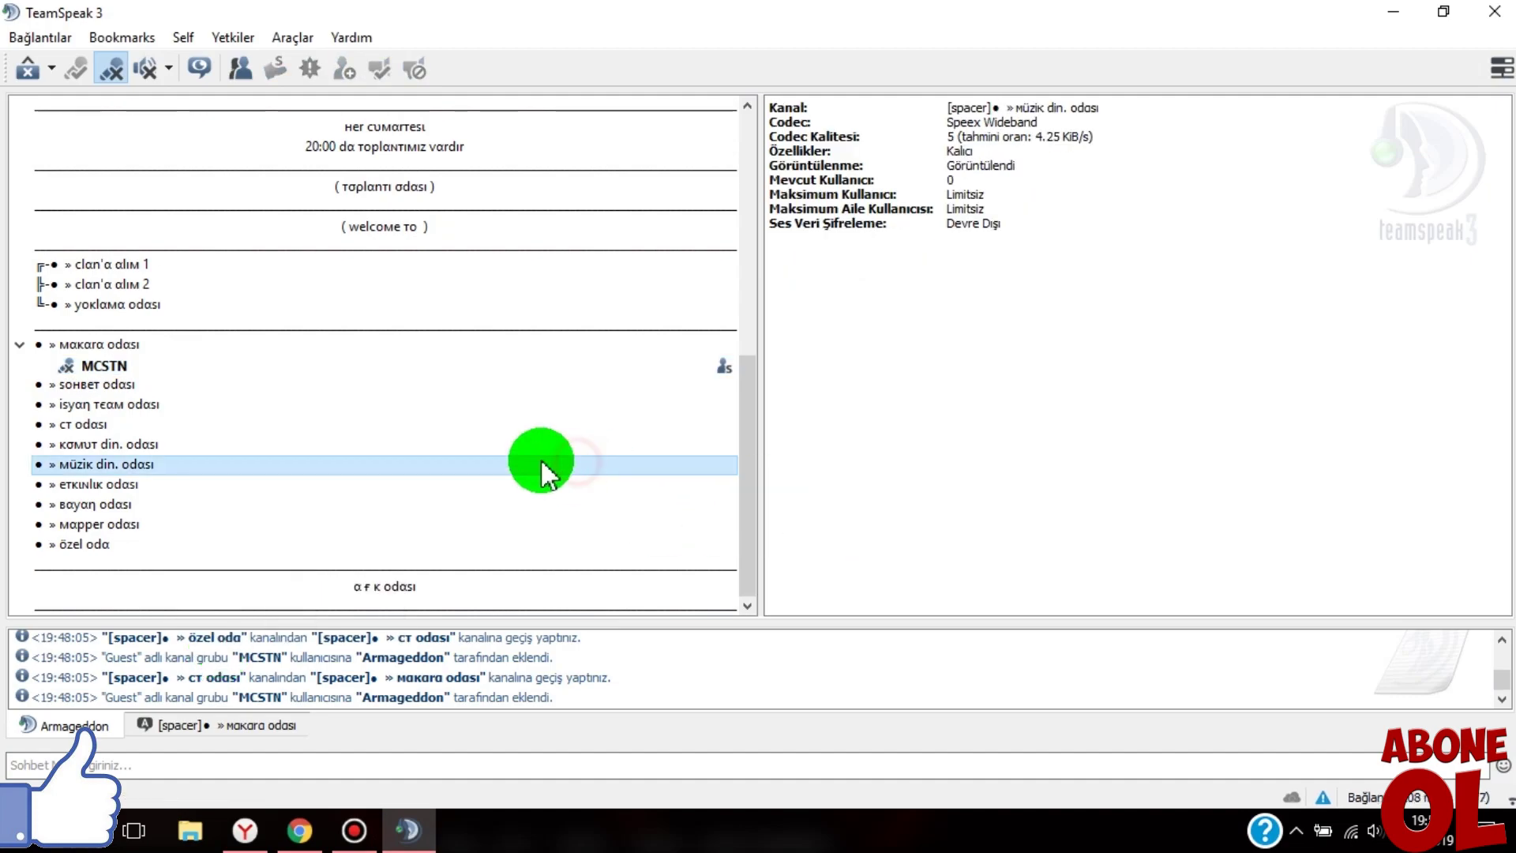
click(110, 365)
right_click(537, 71)
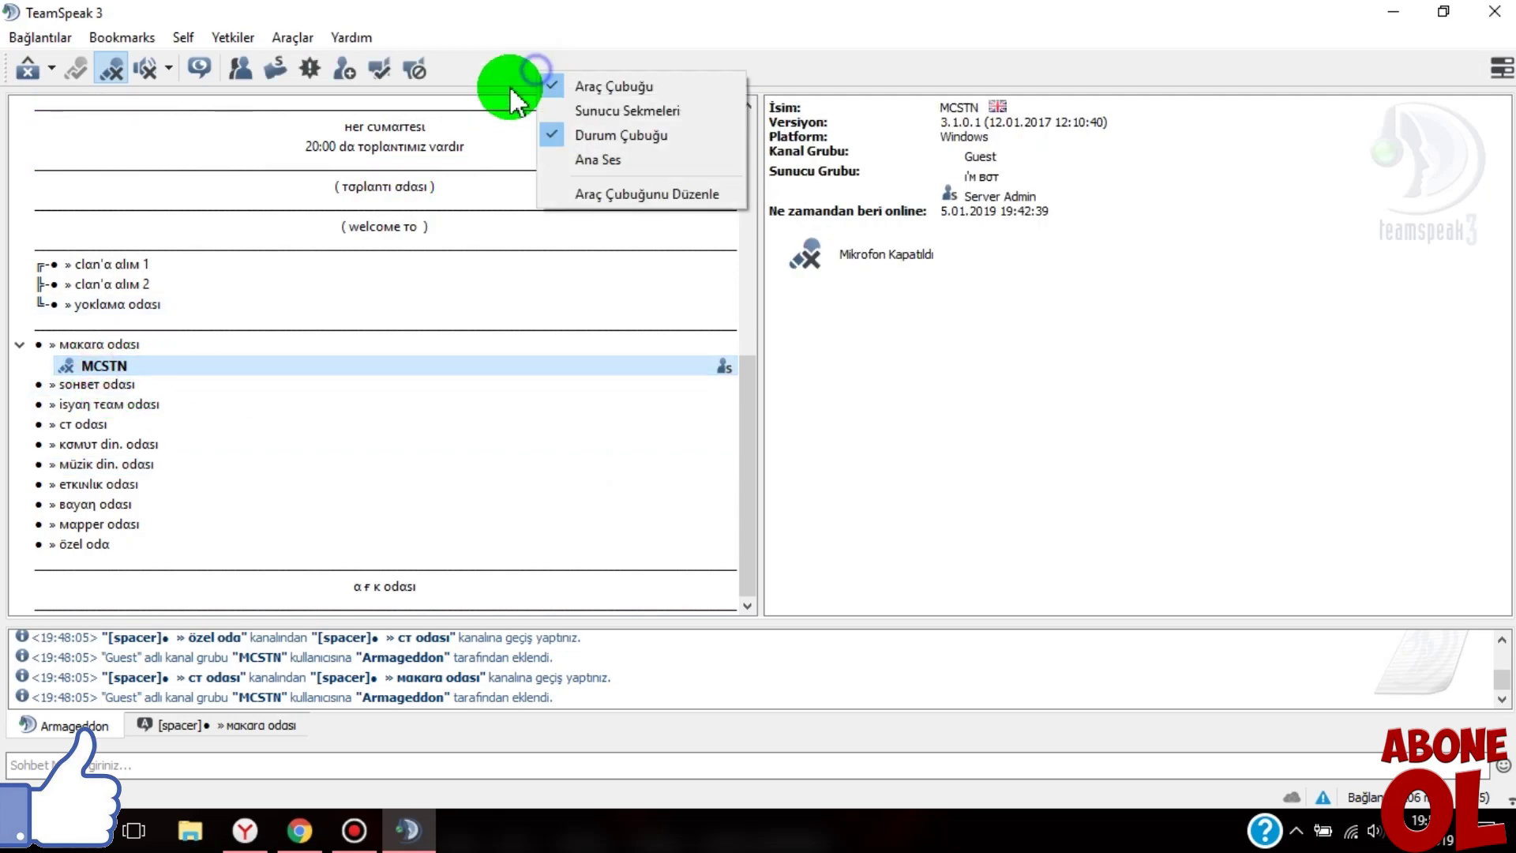
- Add the Kullanıcıyı Banla action to the toolbar in Customize Toolbar, then close the editor
click(609, 196)
scroll(560, 458, down, 4)
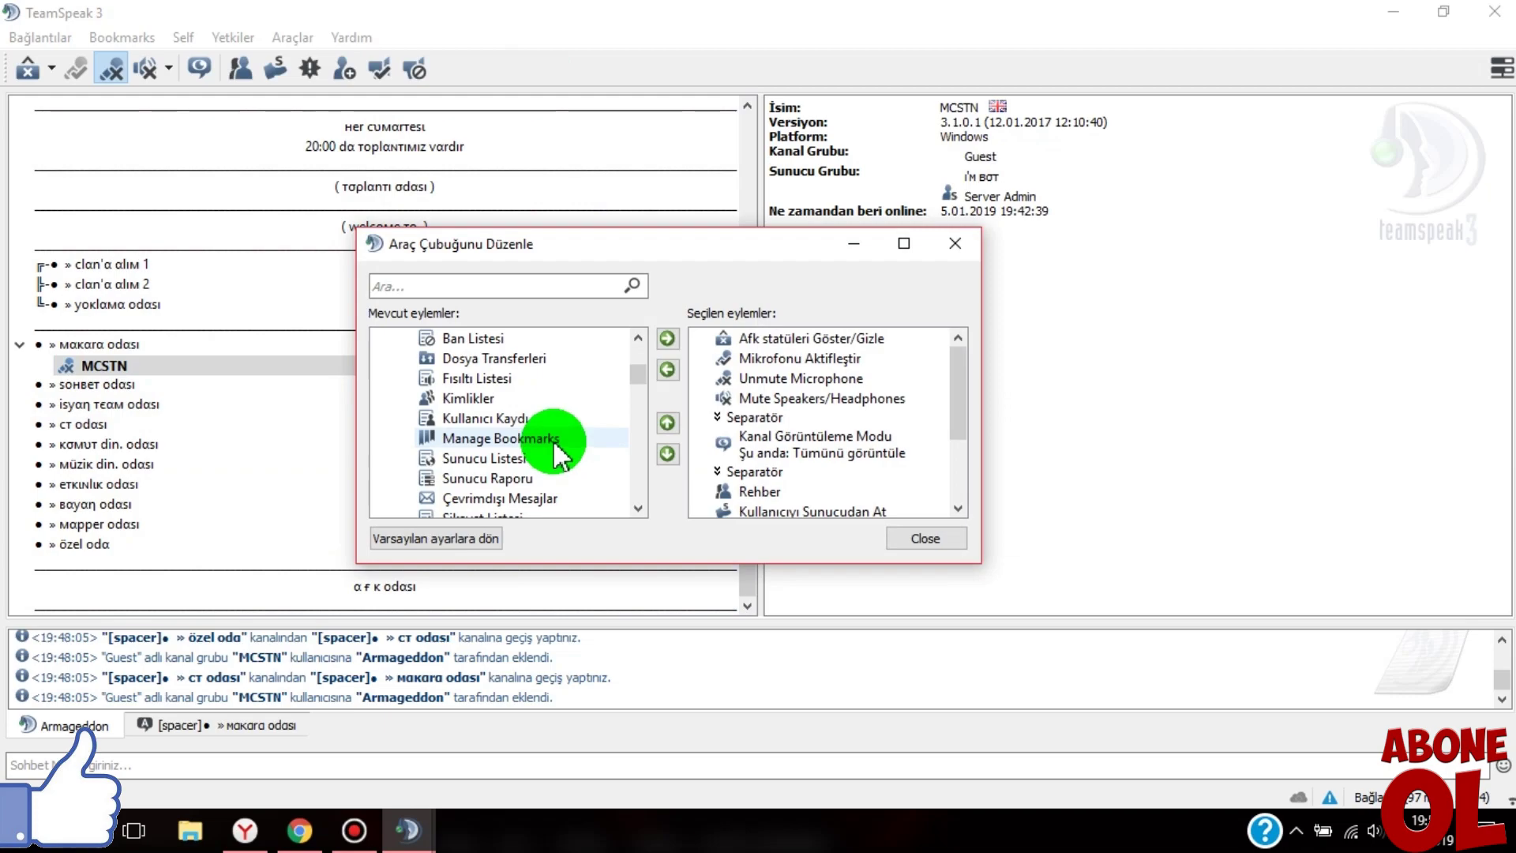
scroll(560, 458, up, 2)
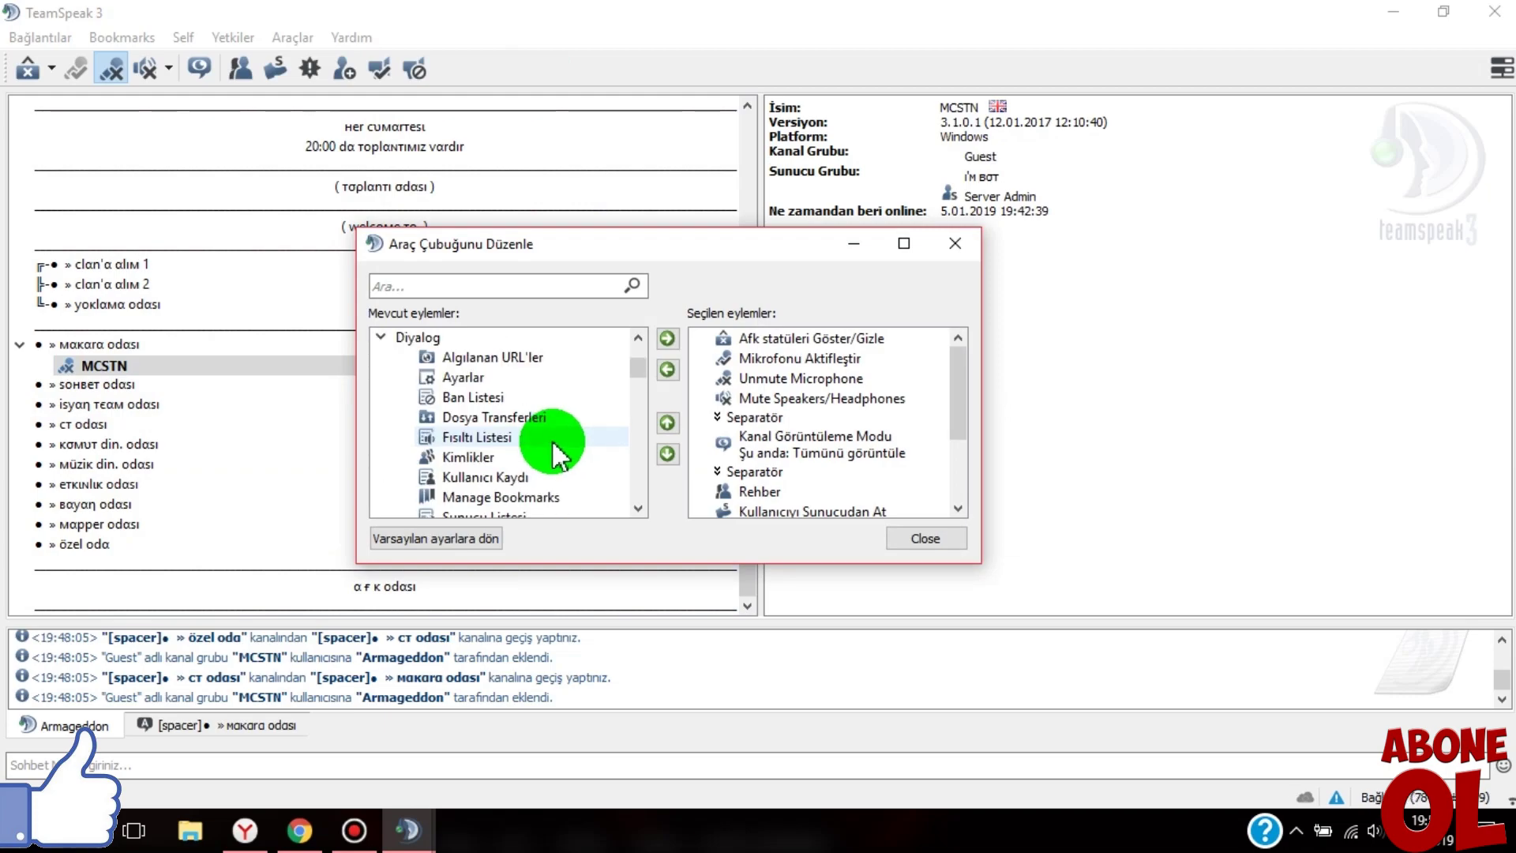
scroll(557, 457, down, 5)
scroll(549, 446, down, 6)
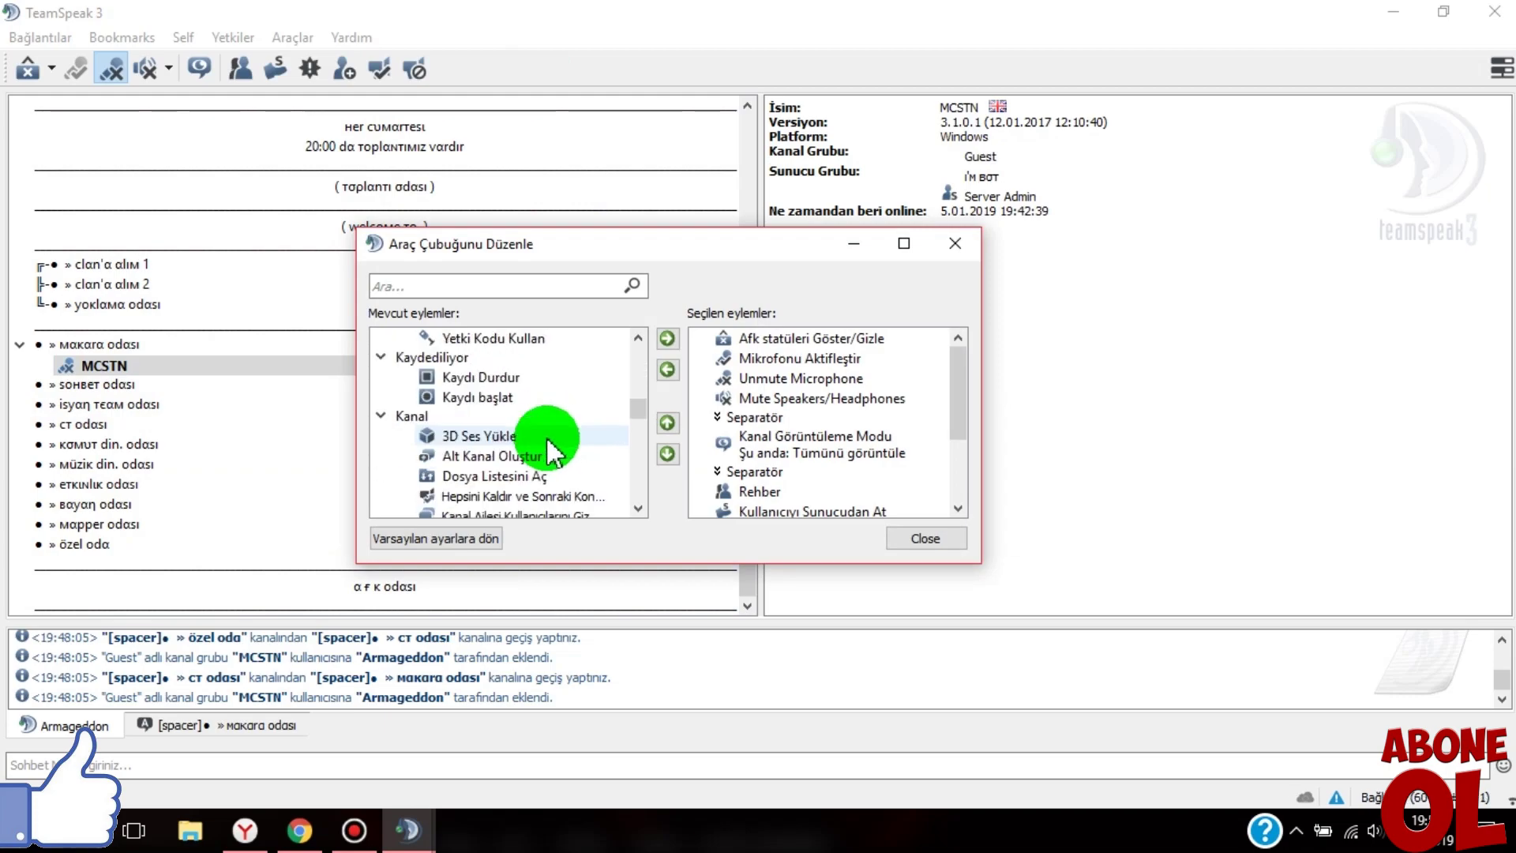
scroll(548, 448, down, 5)
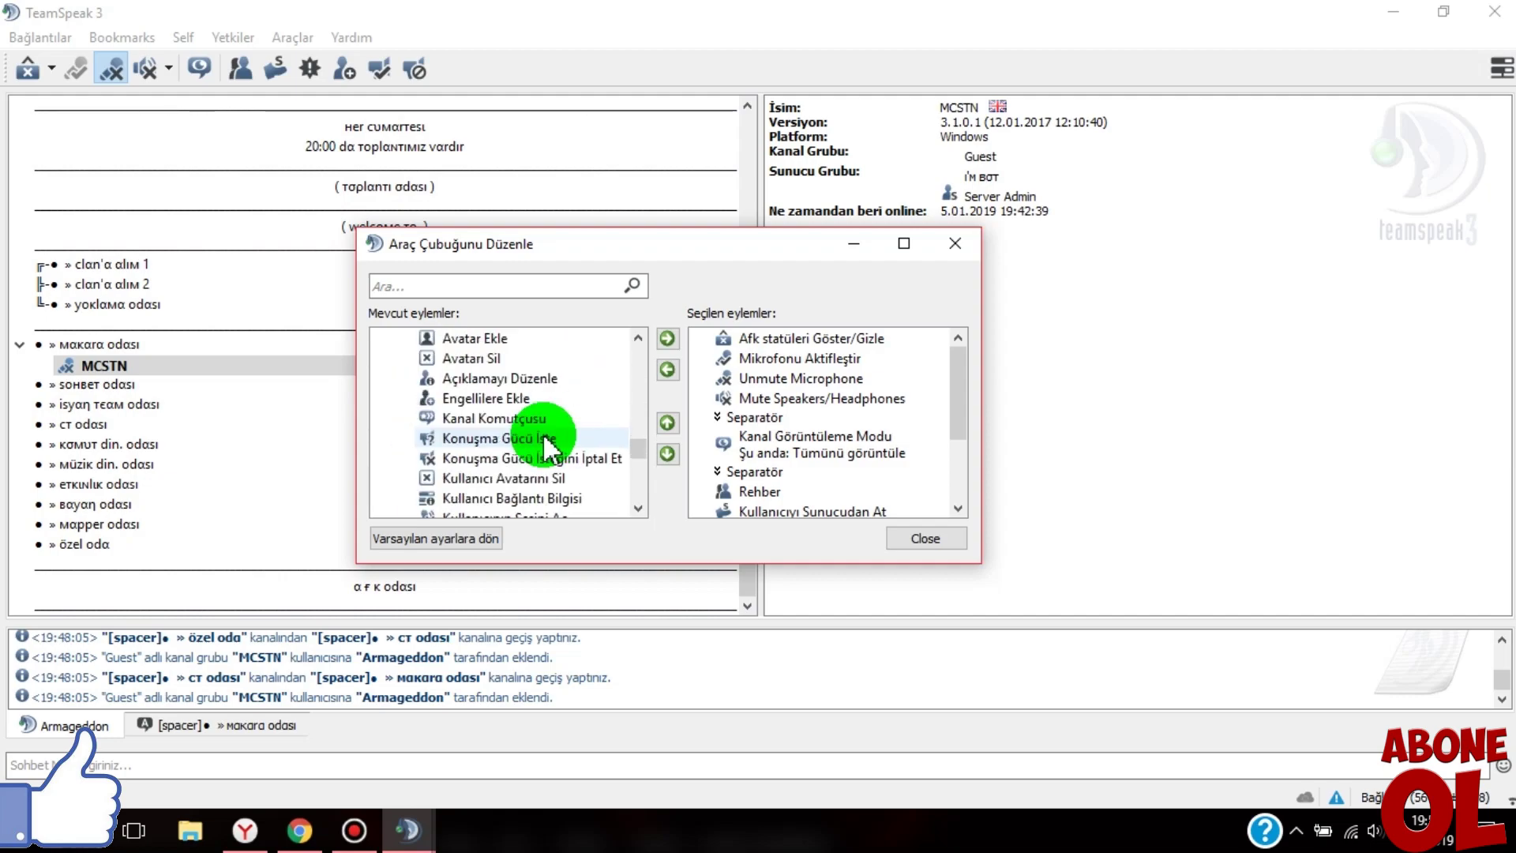
scroll(550, 448, down, 1)
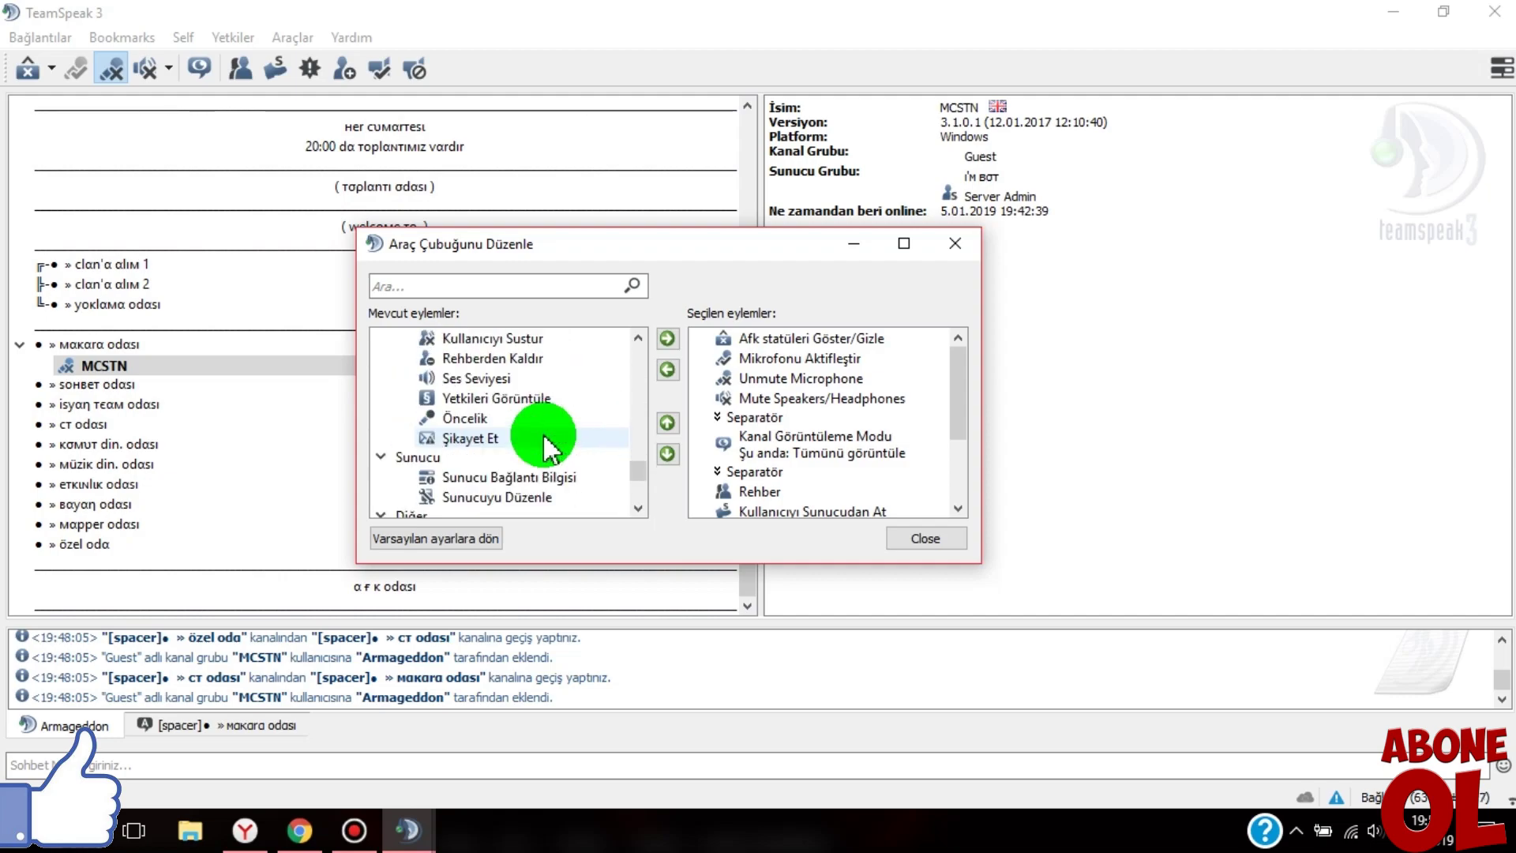
scroll(550, 449, up, 2)
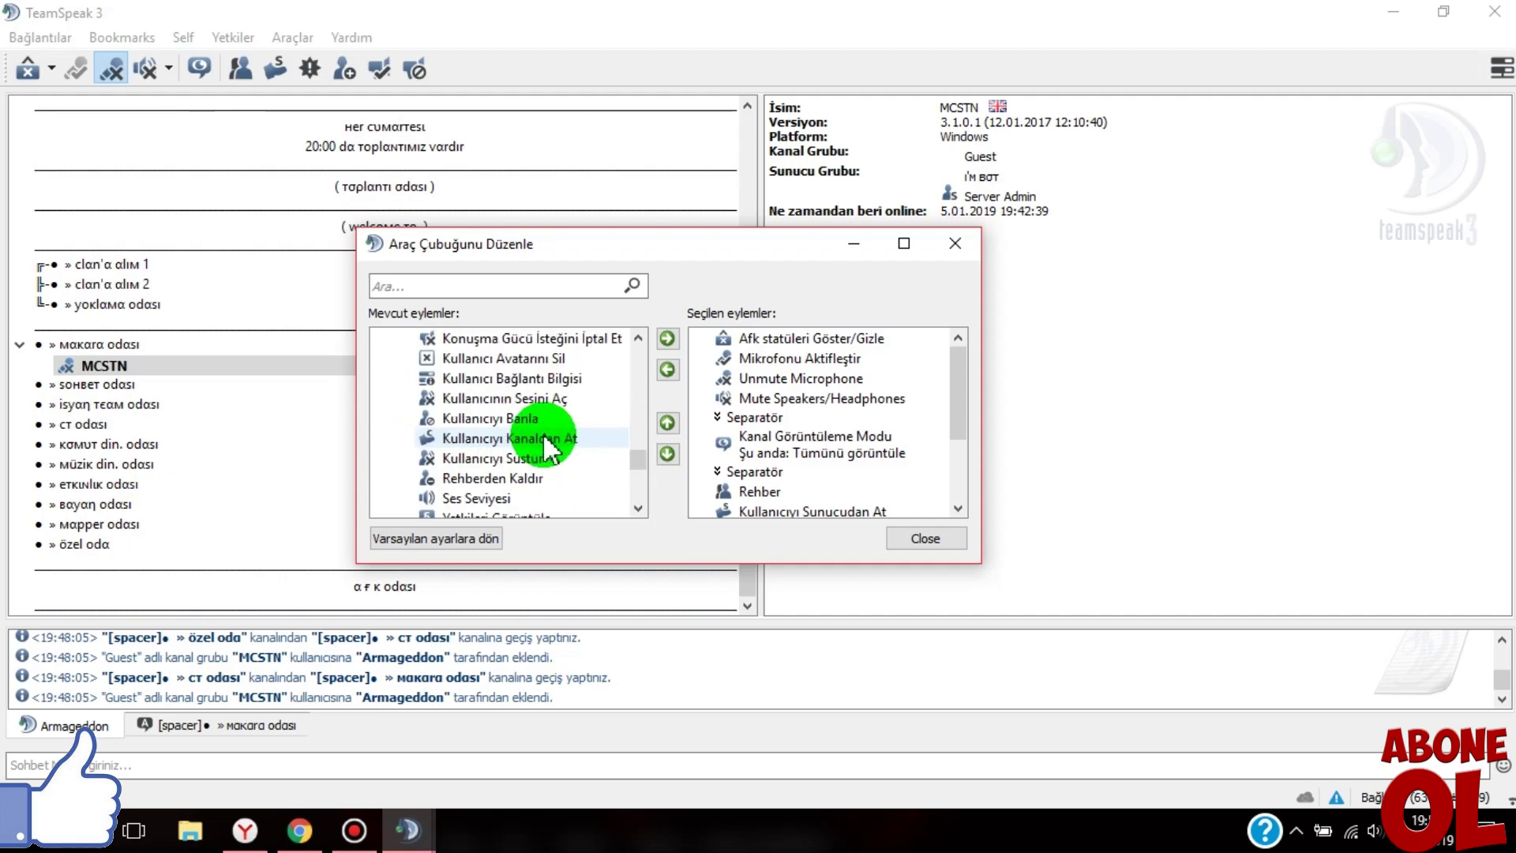
click(506, 418)
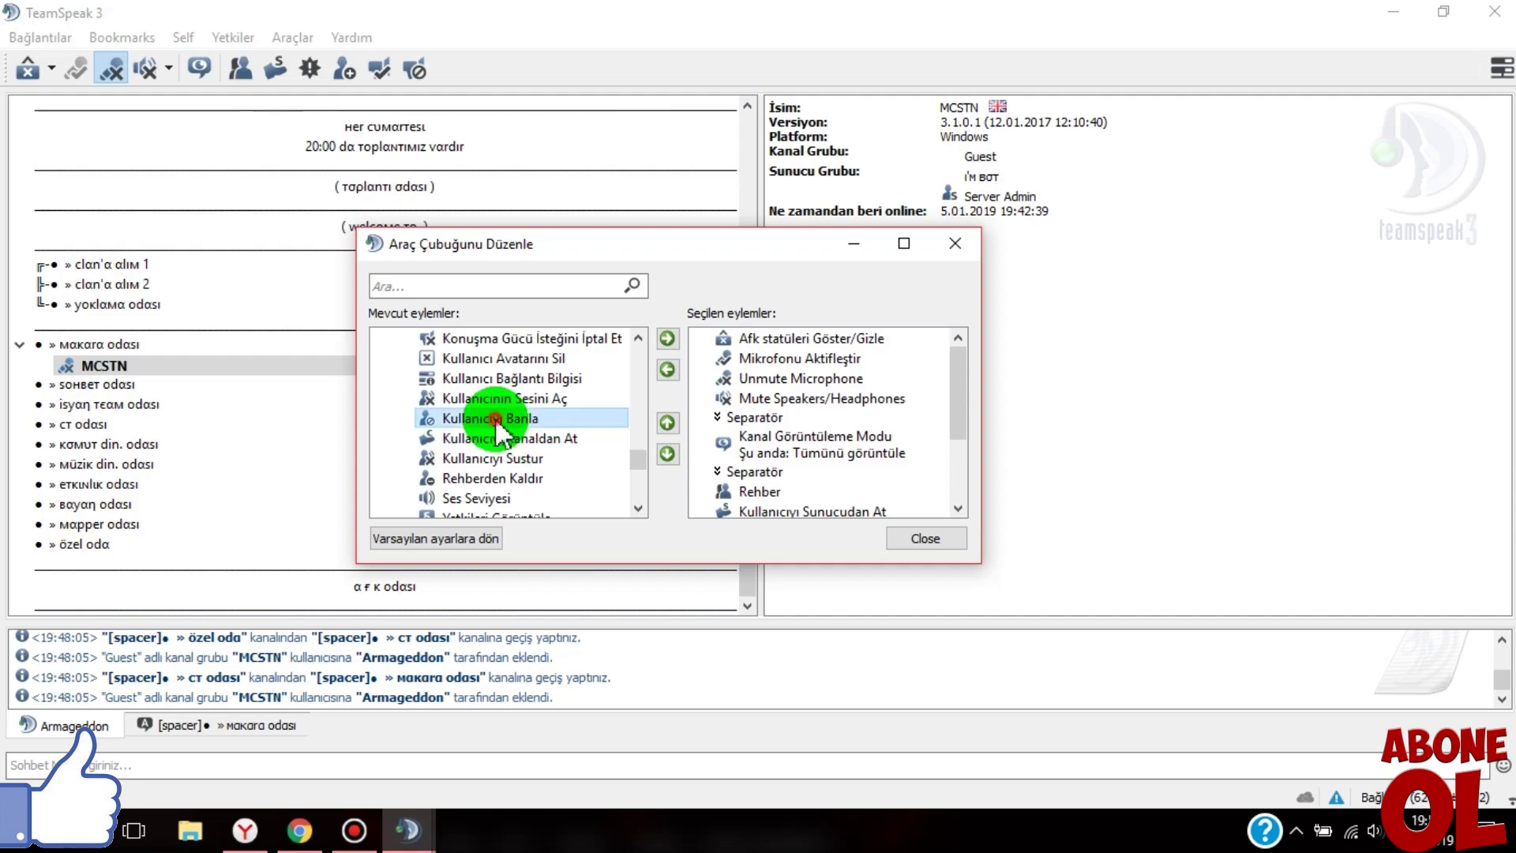
click(673, 337)
click(954, 243)
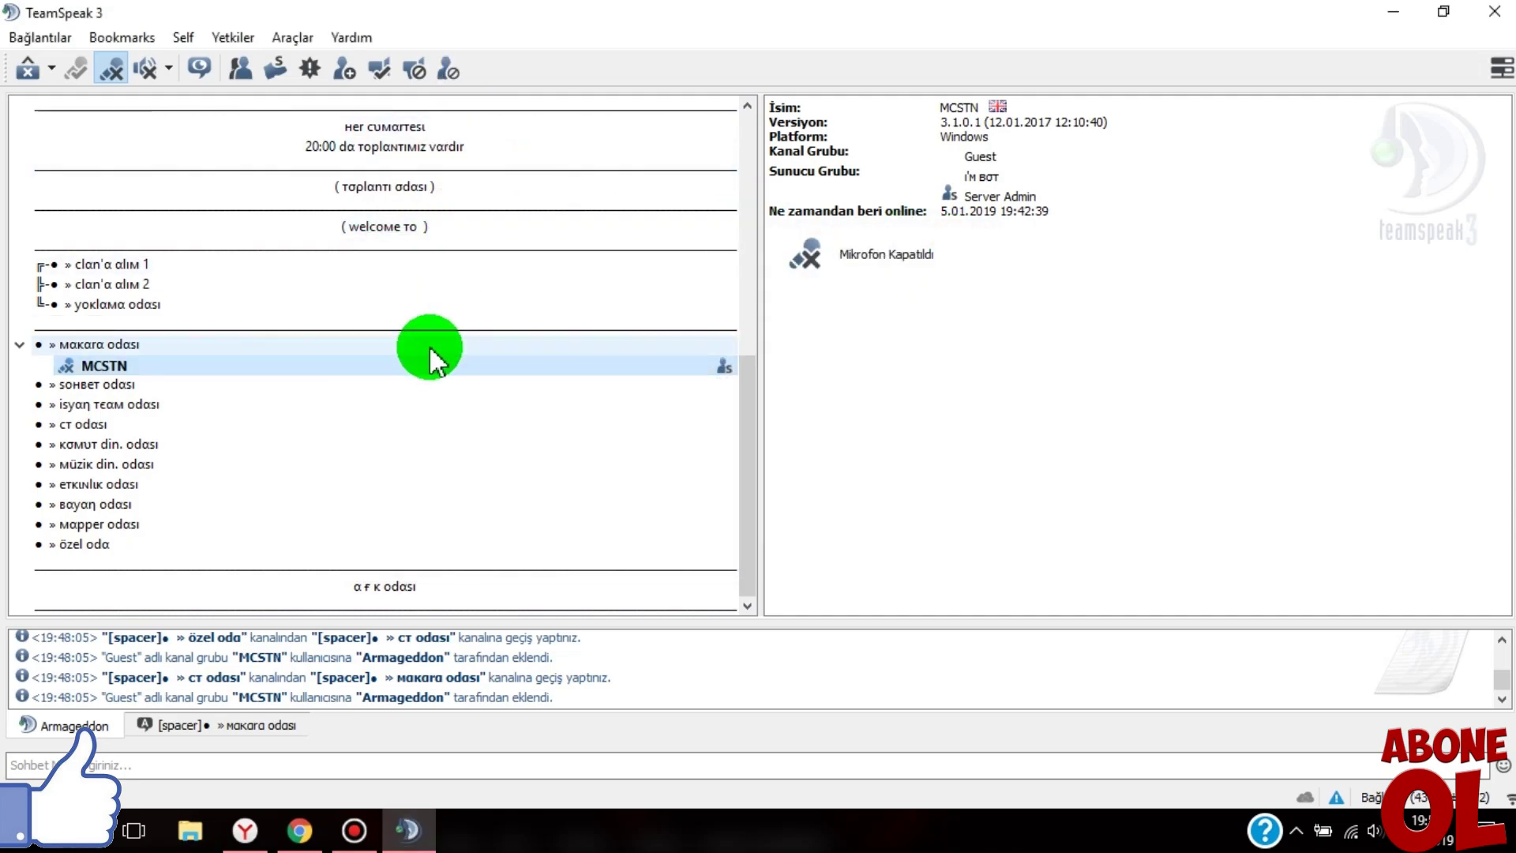
- Attempt a kalıcı (permanent) self-ban with reason 'wwwwwwwwwwwwwwwwww' using the new ban icon
click(448, 70)
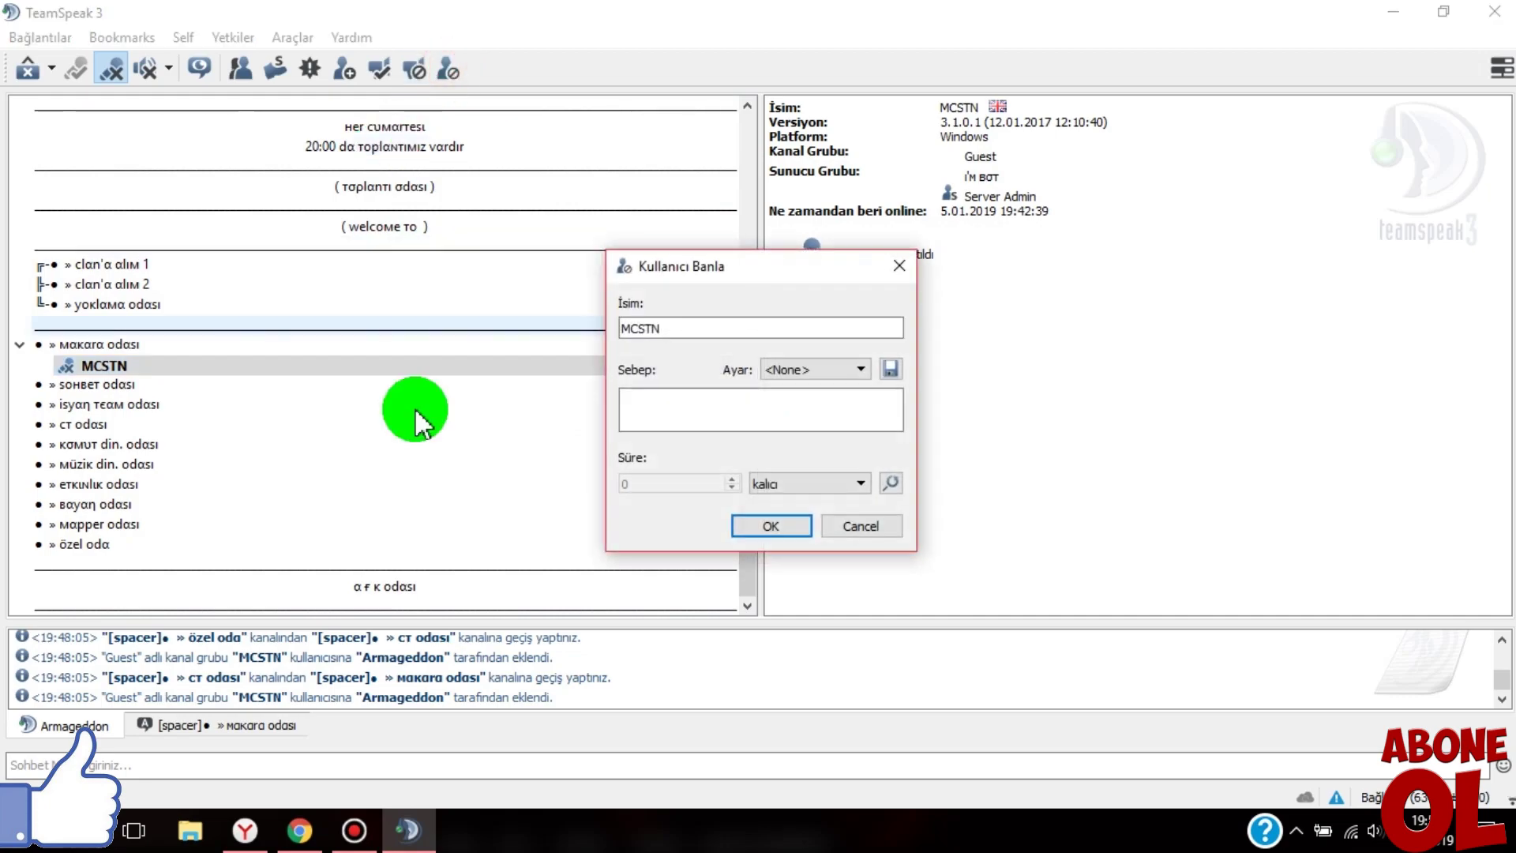
drag(700, 264, 560, 141)
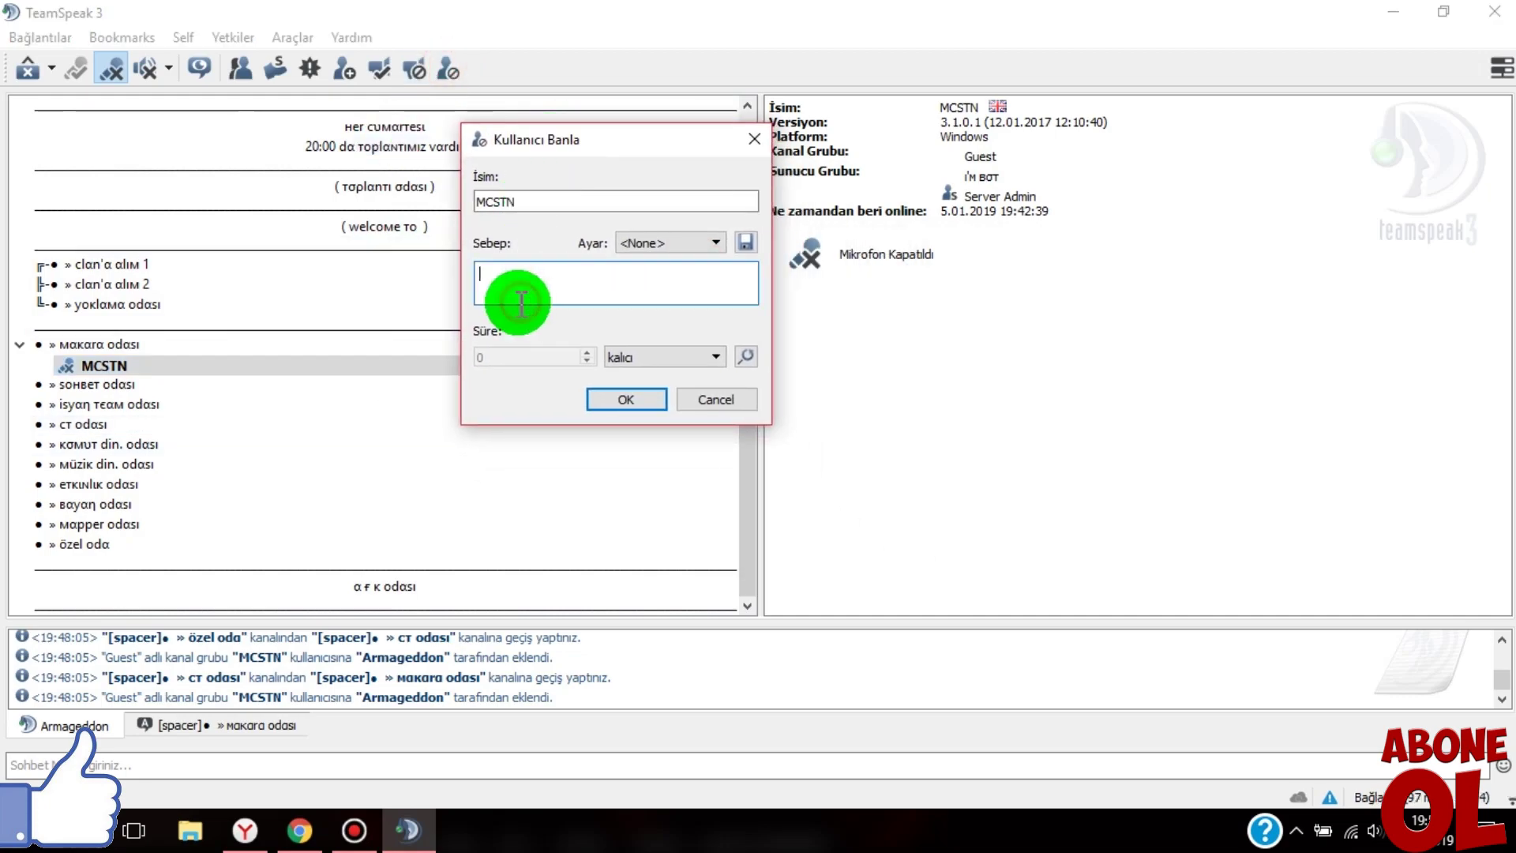
text(wwwwwwwwwwwwwwwwwww)
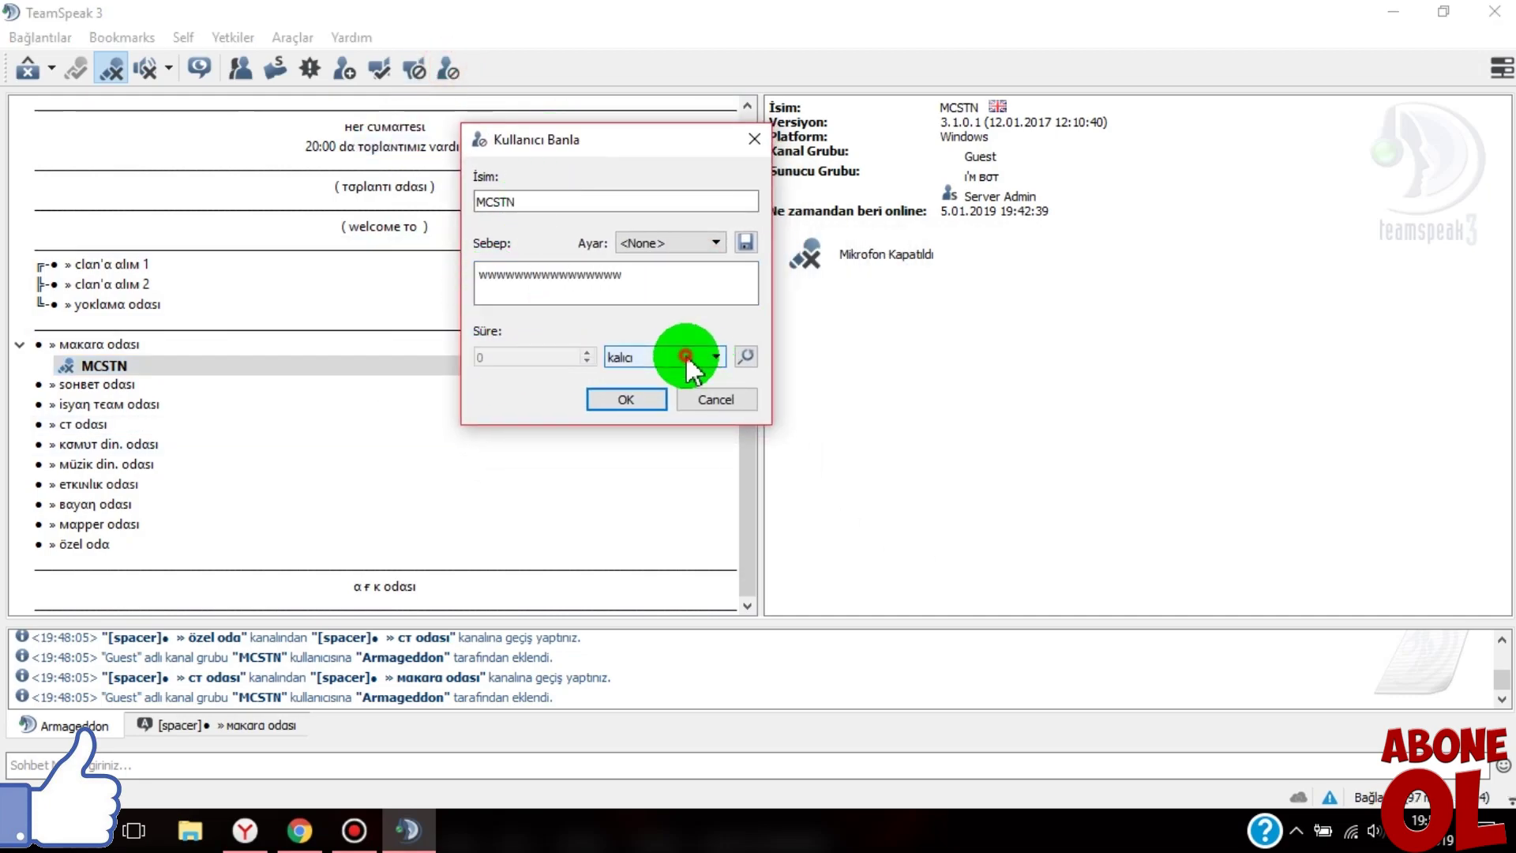
click(687, 357)
click(621, 433)
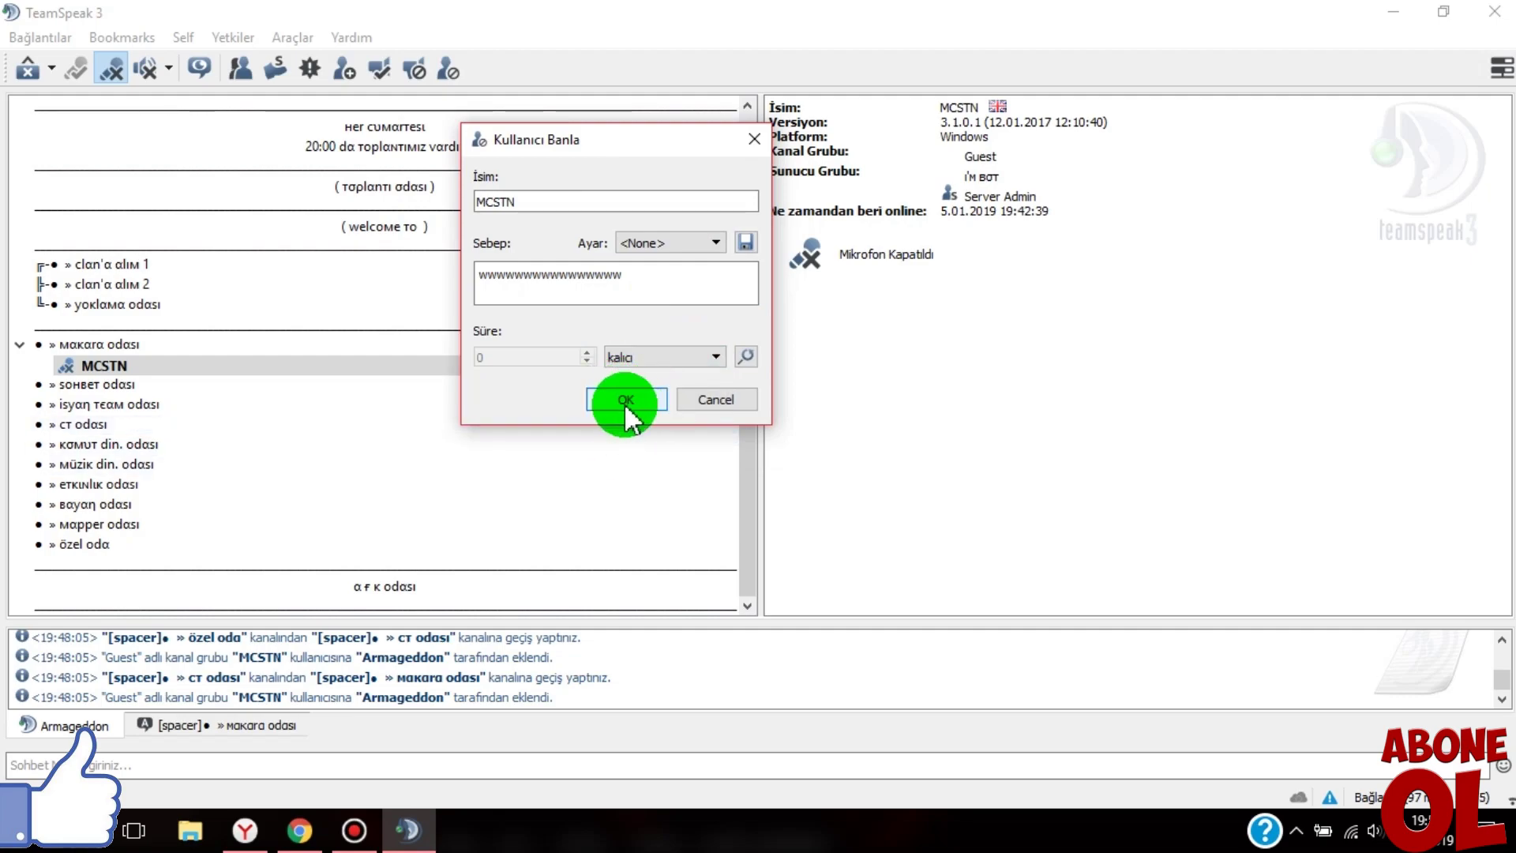
click(623, 400)
- Check the permissions error, switch chat to makara odası, and minimize TeamSpeak and Chrome
drag(326, 698, 556, 720)
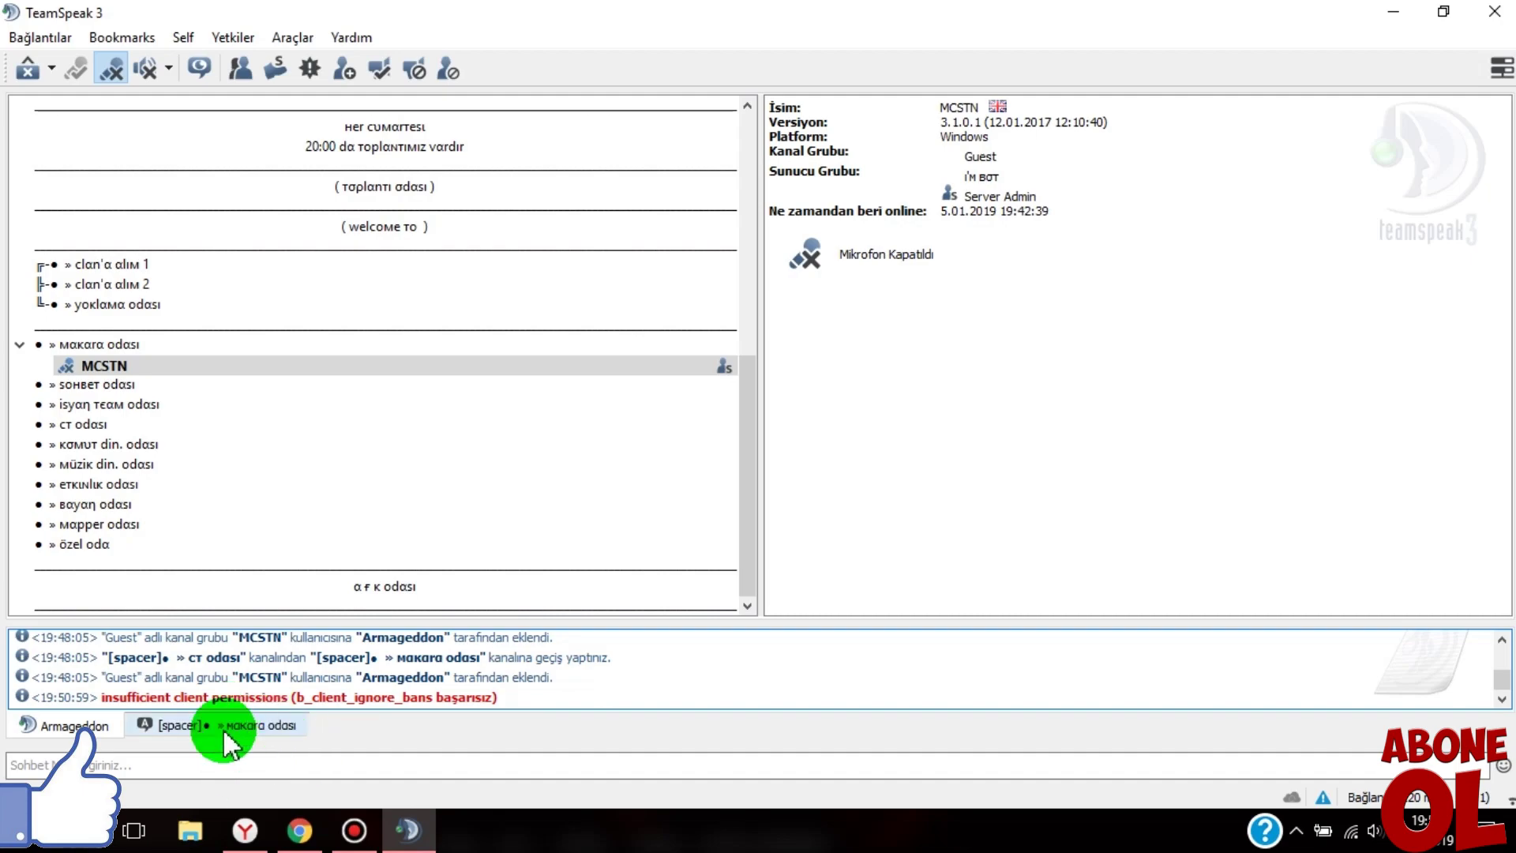
click(115, 718)
click(230, 725)
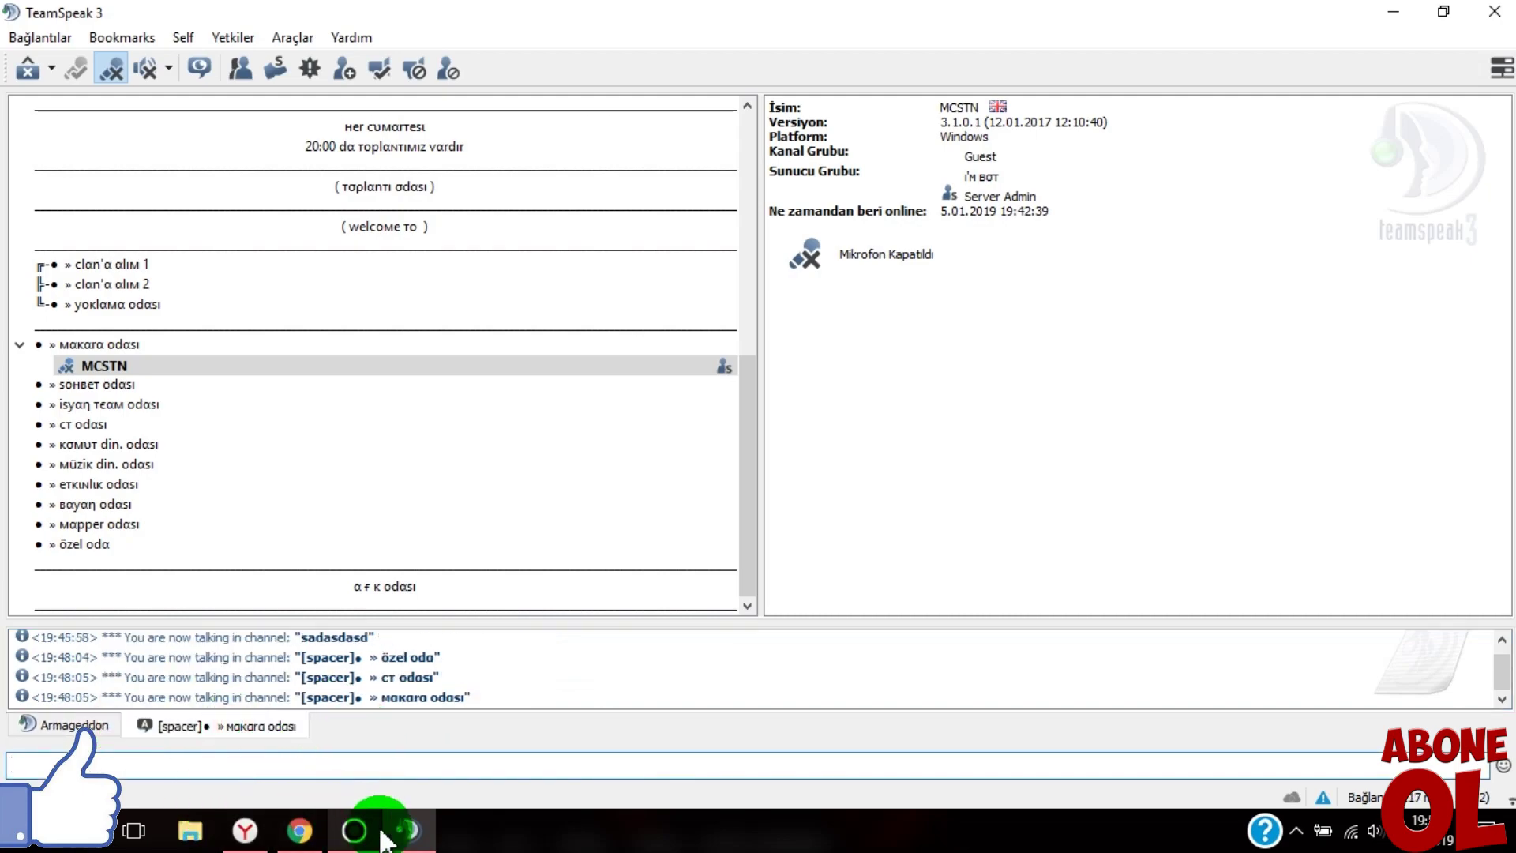
click(406, 831)
click(299, 831)
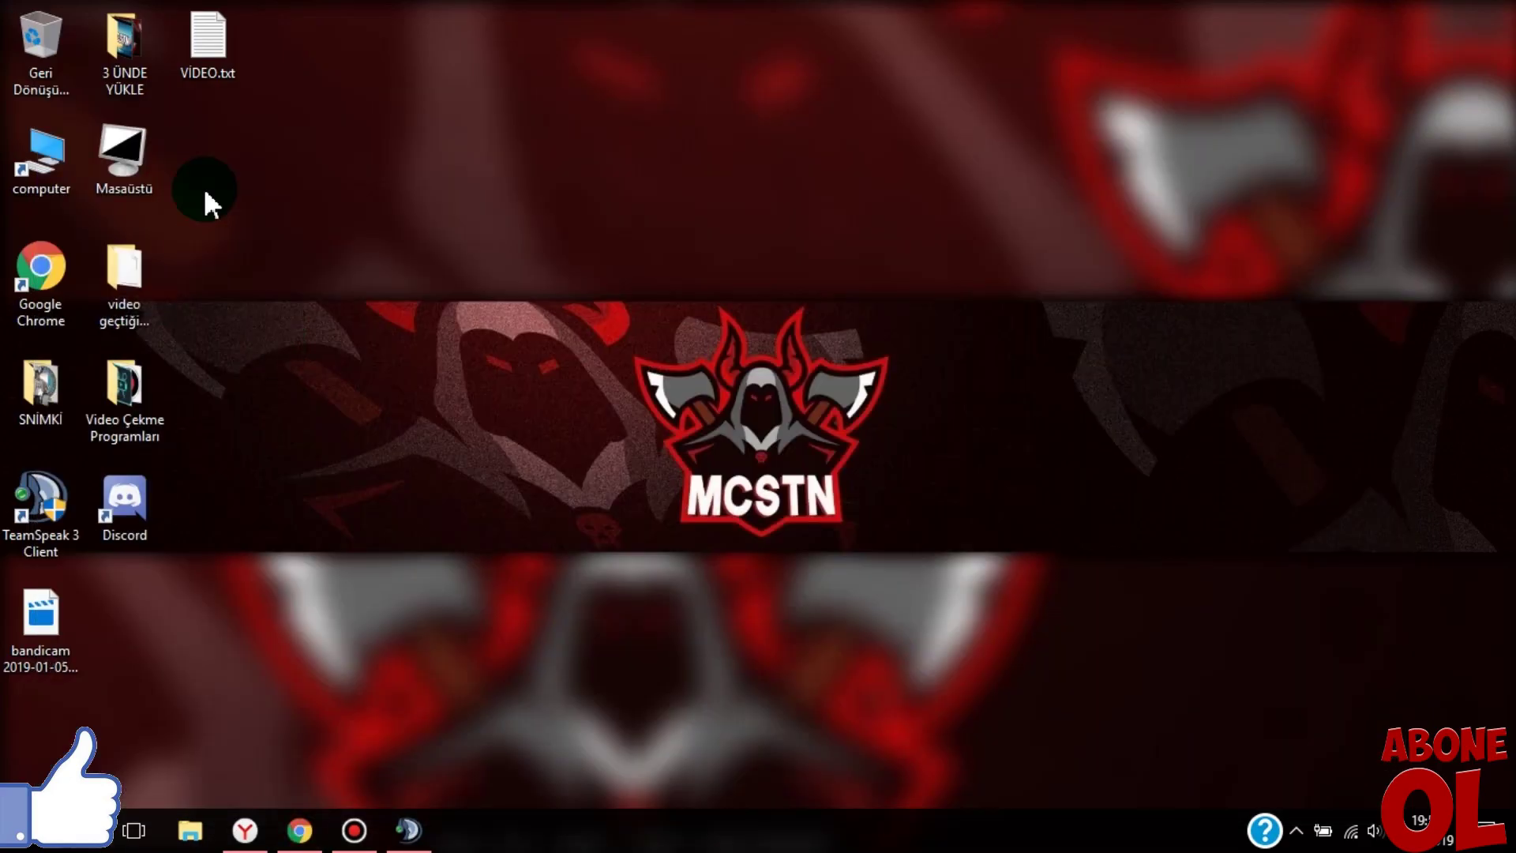
- Open VIDEO.txt in Notepad and type ':D', 'yamaz' and 'y yani :Dq' on two lines
click(225, 31)
double_click(225, 31)
click(514, 382)
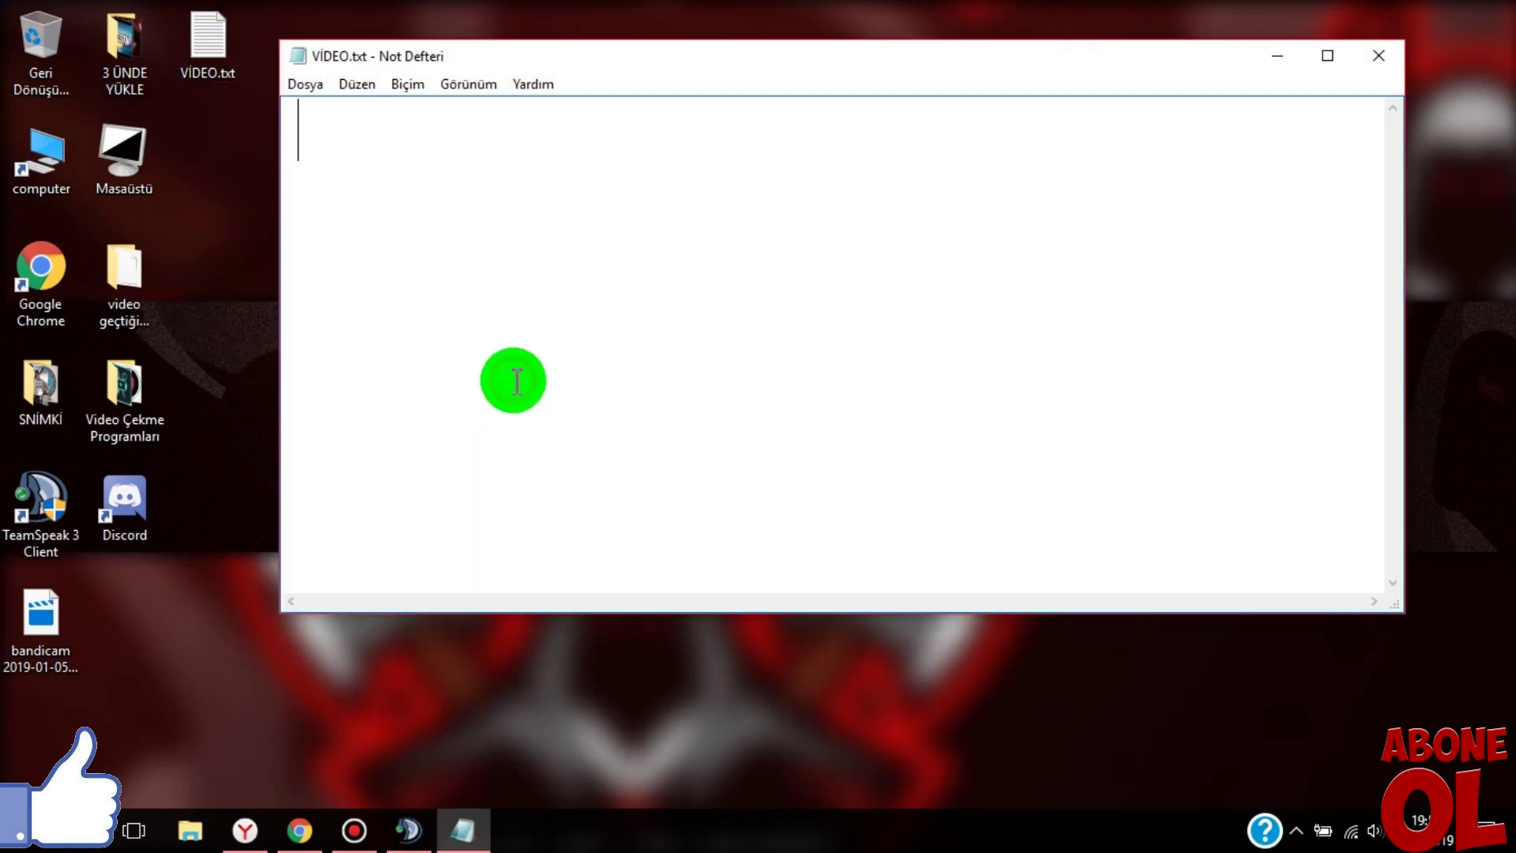
text(:D)
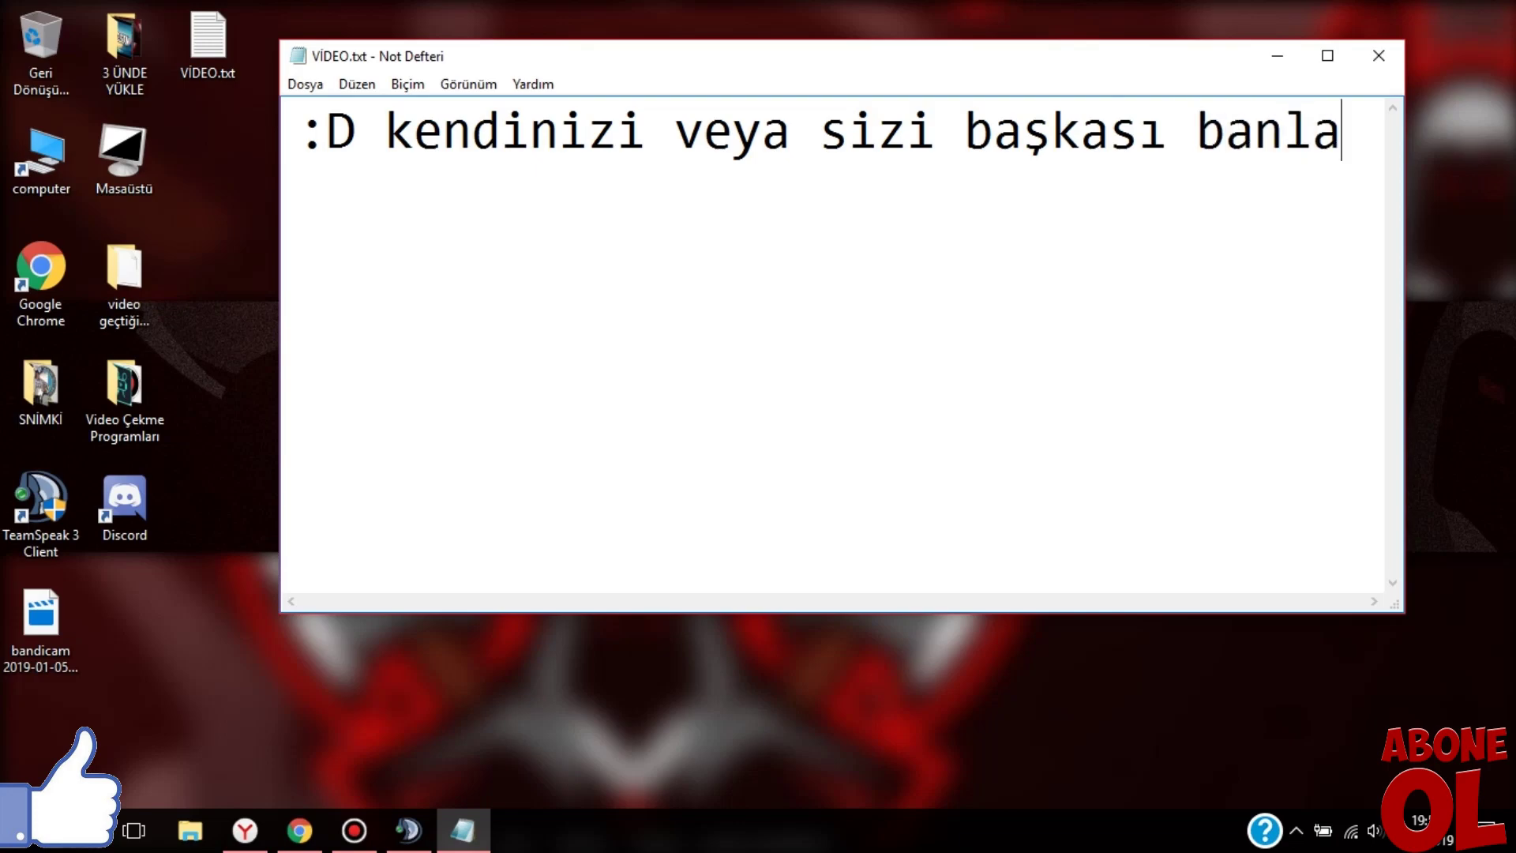
text(yamaz)
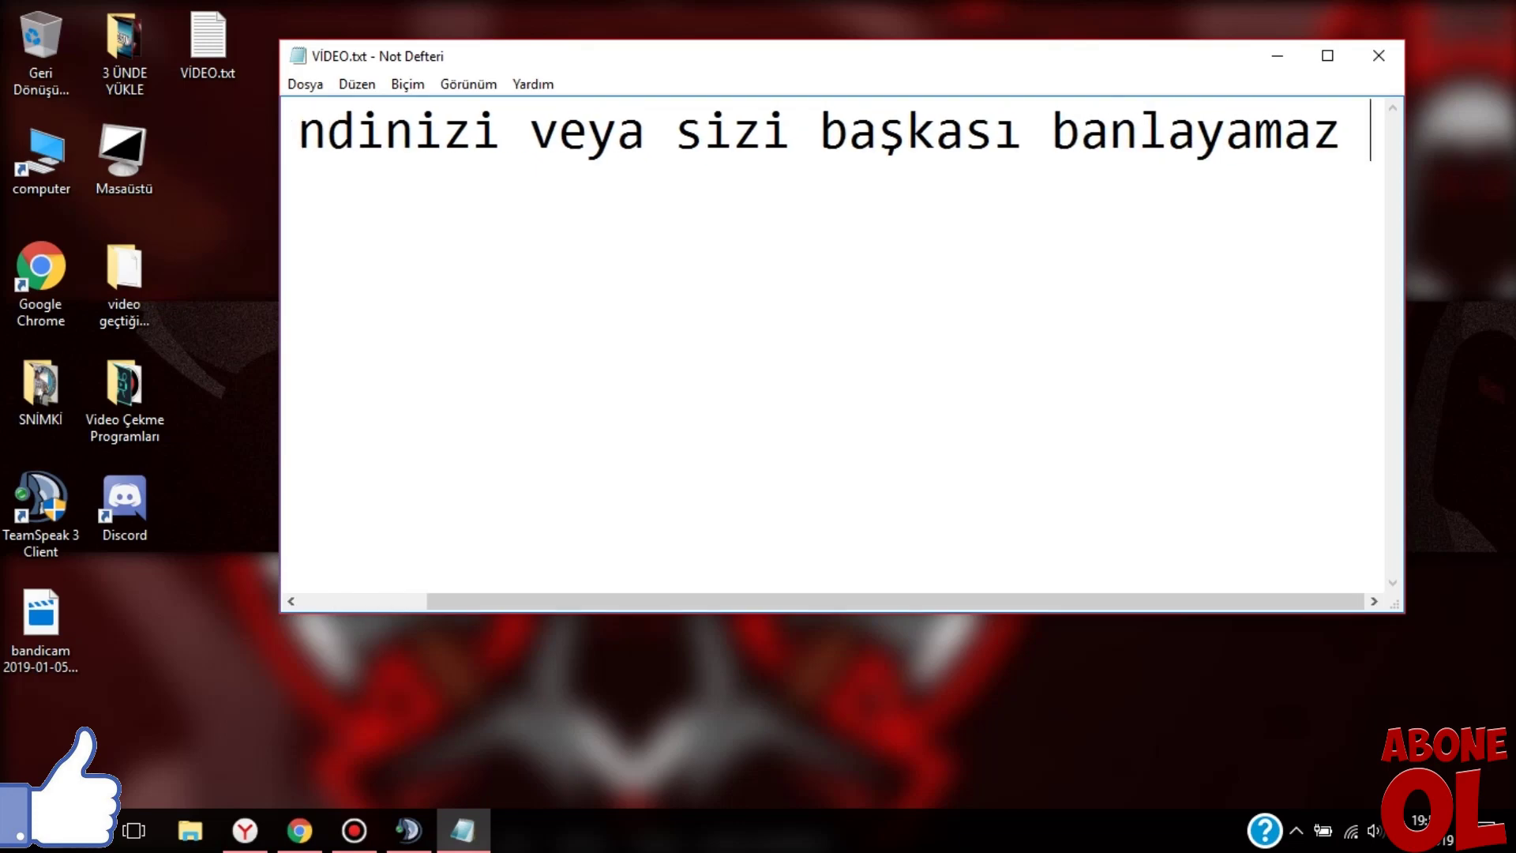
key(Return)
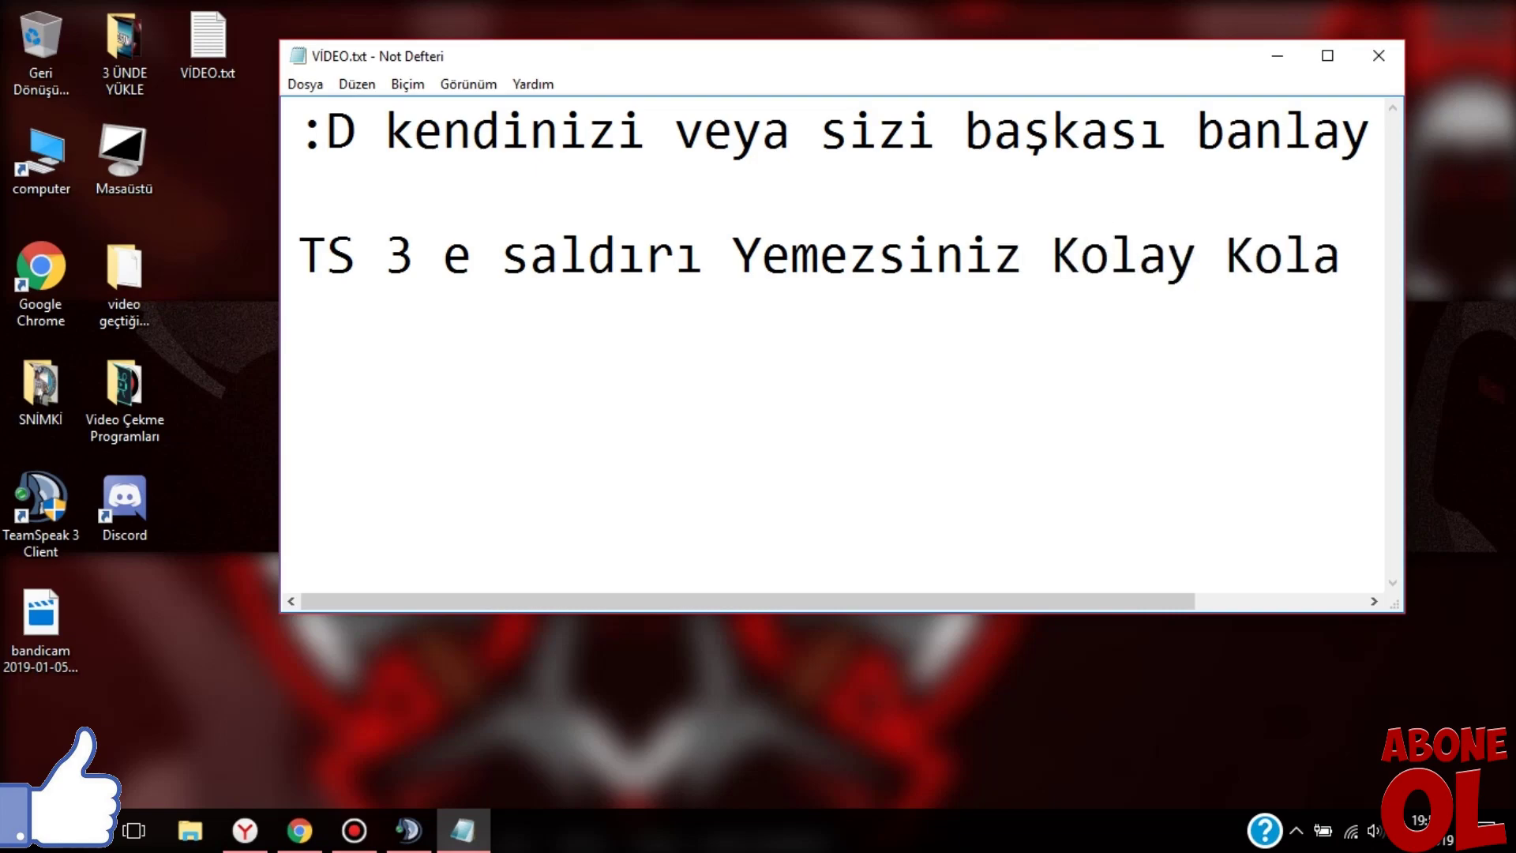
text(y yan)
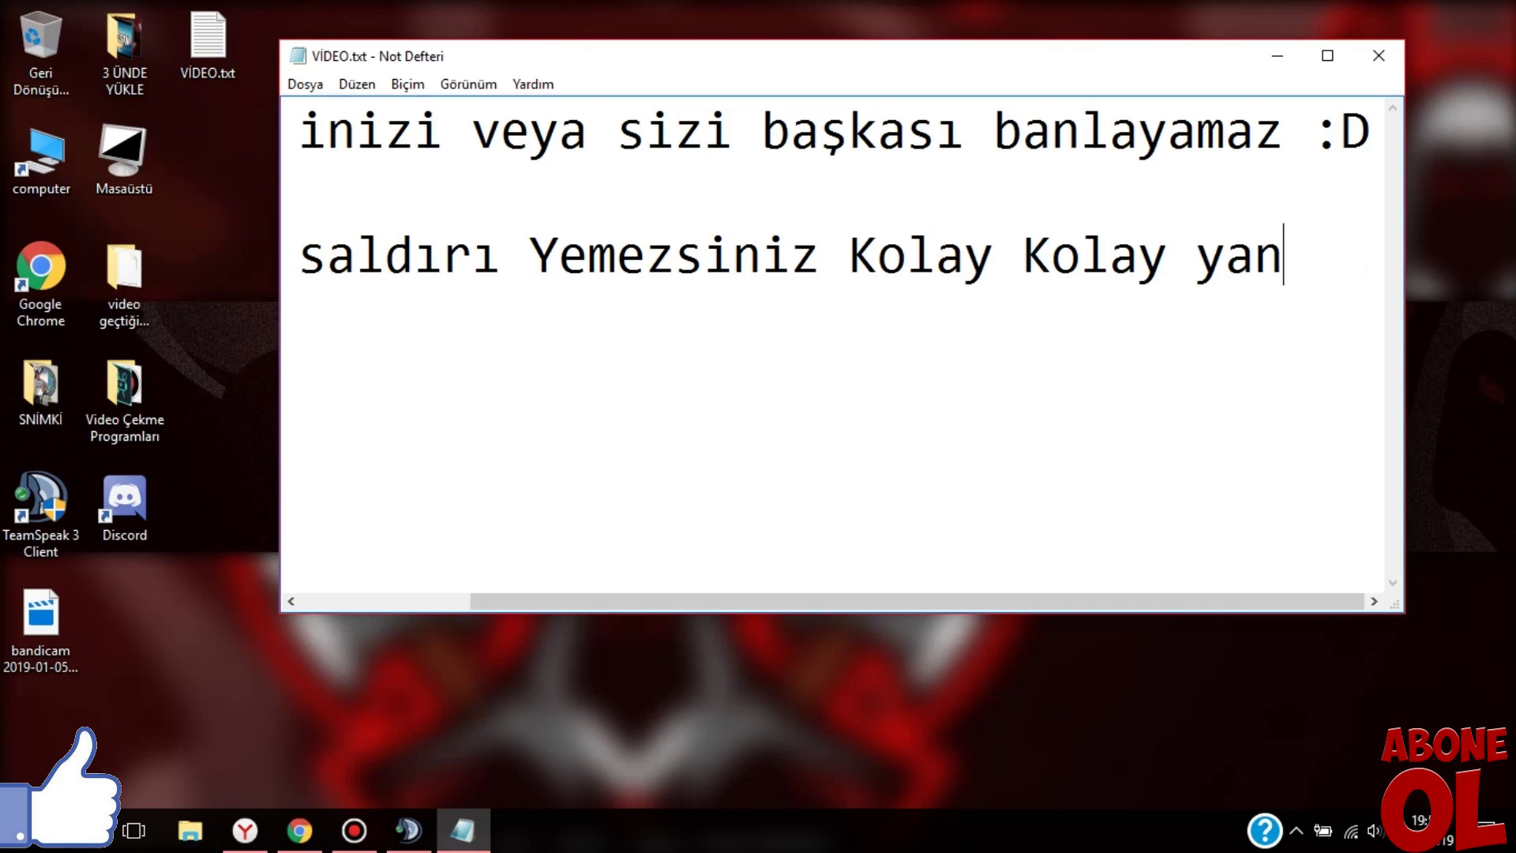
text(i :Dq)
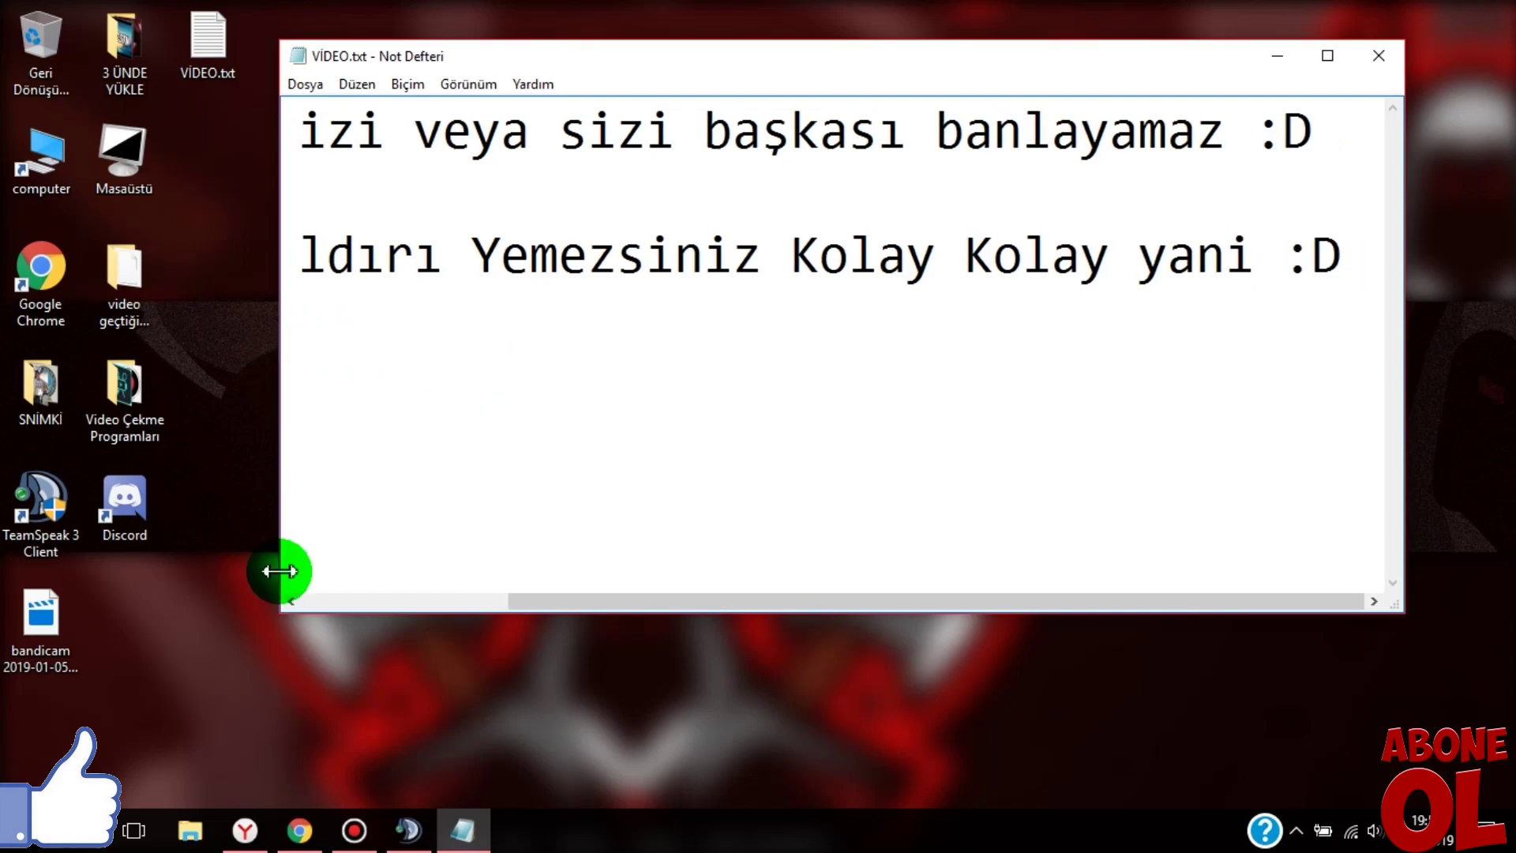
- Add the line 'Hadi Benden BB', close Notepad with Kaydetme, and bring up Bandicam
click(511, 416)
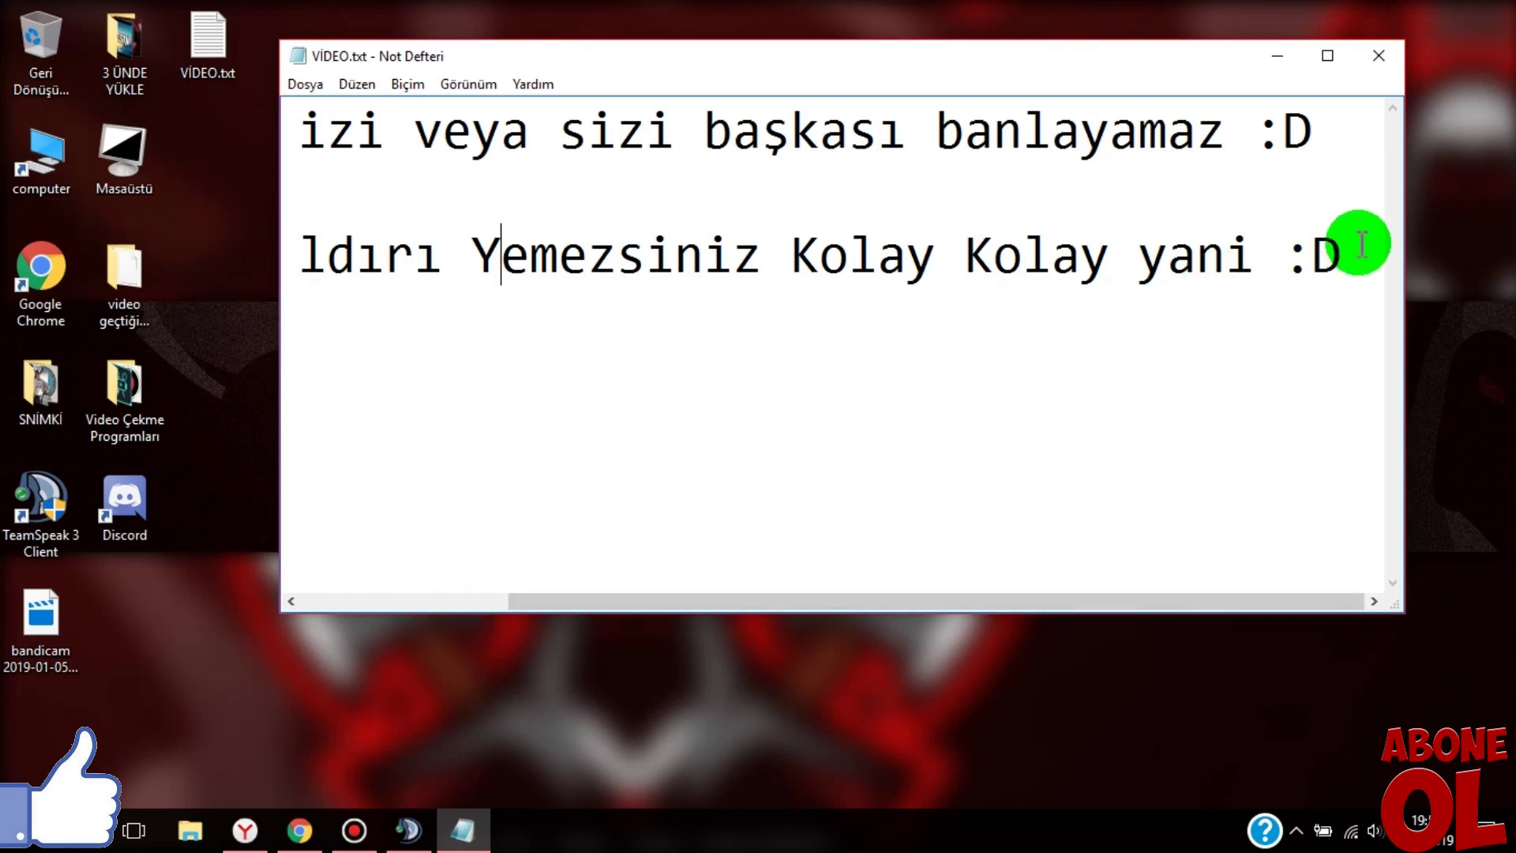
key(Return)
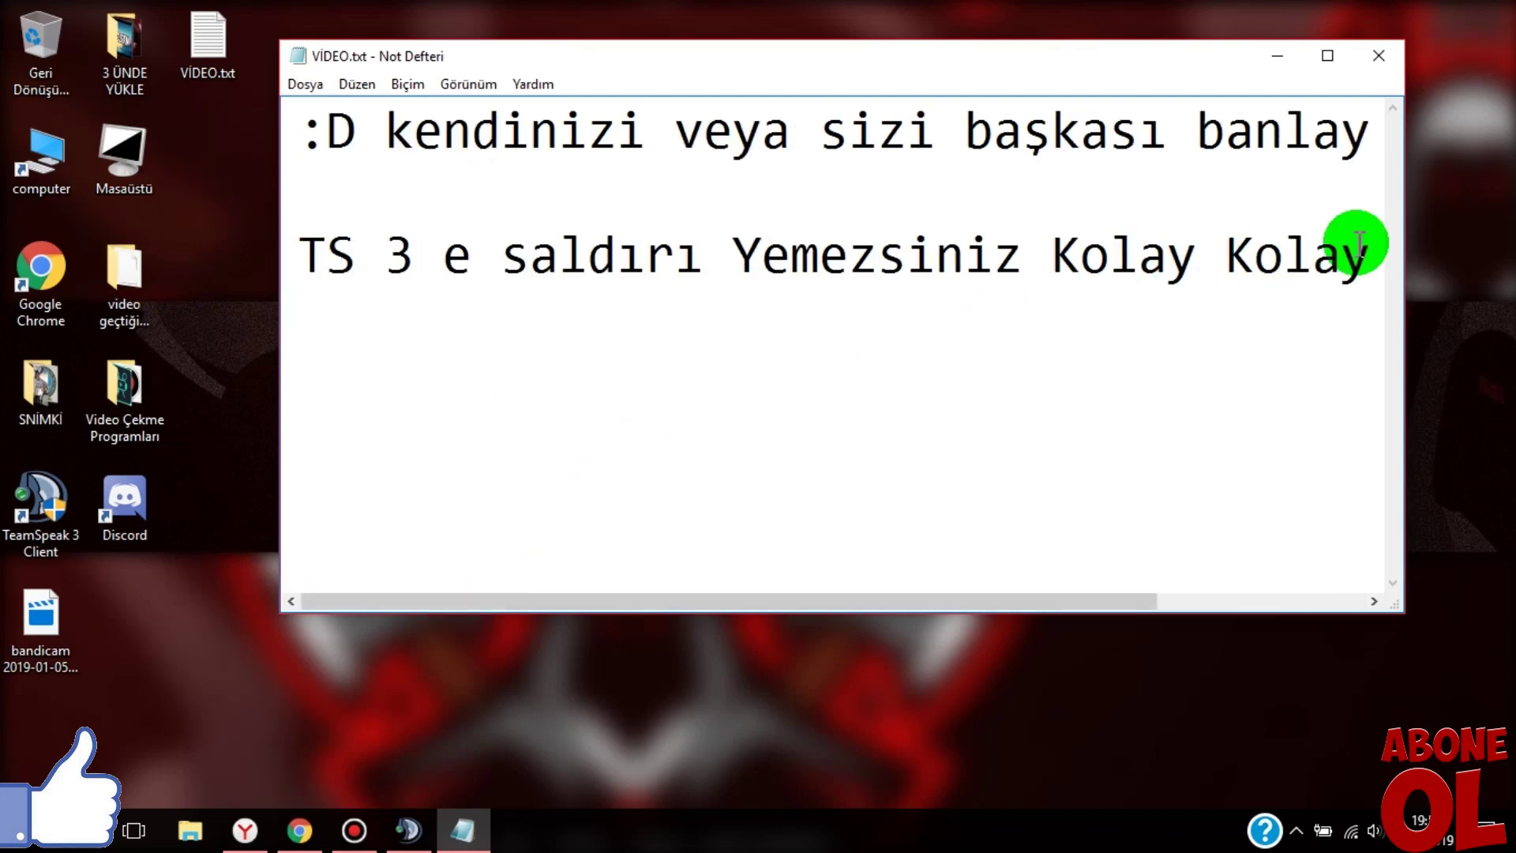
text(Hadi Bend)
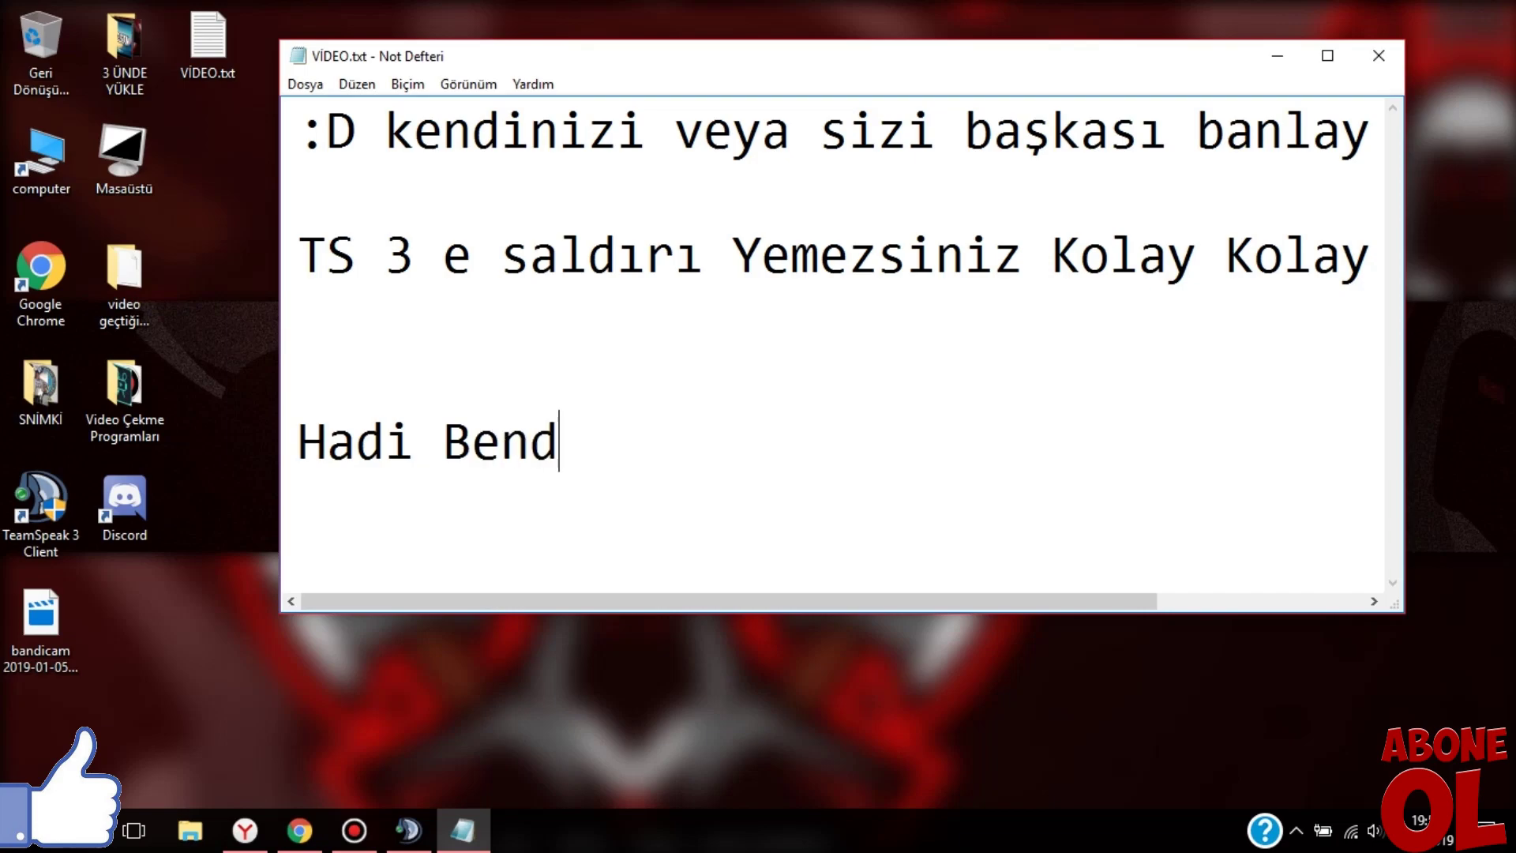
text(en BB)
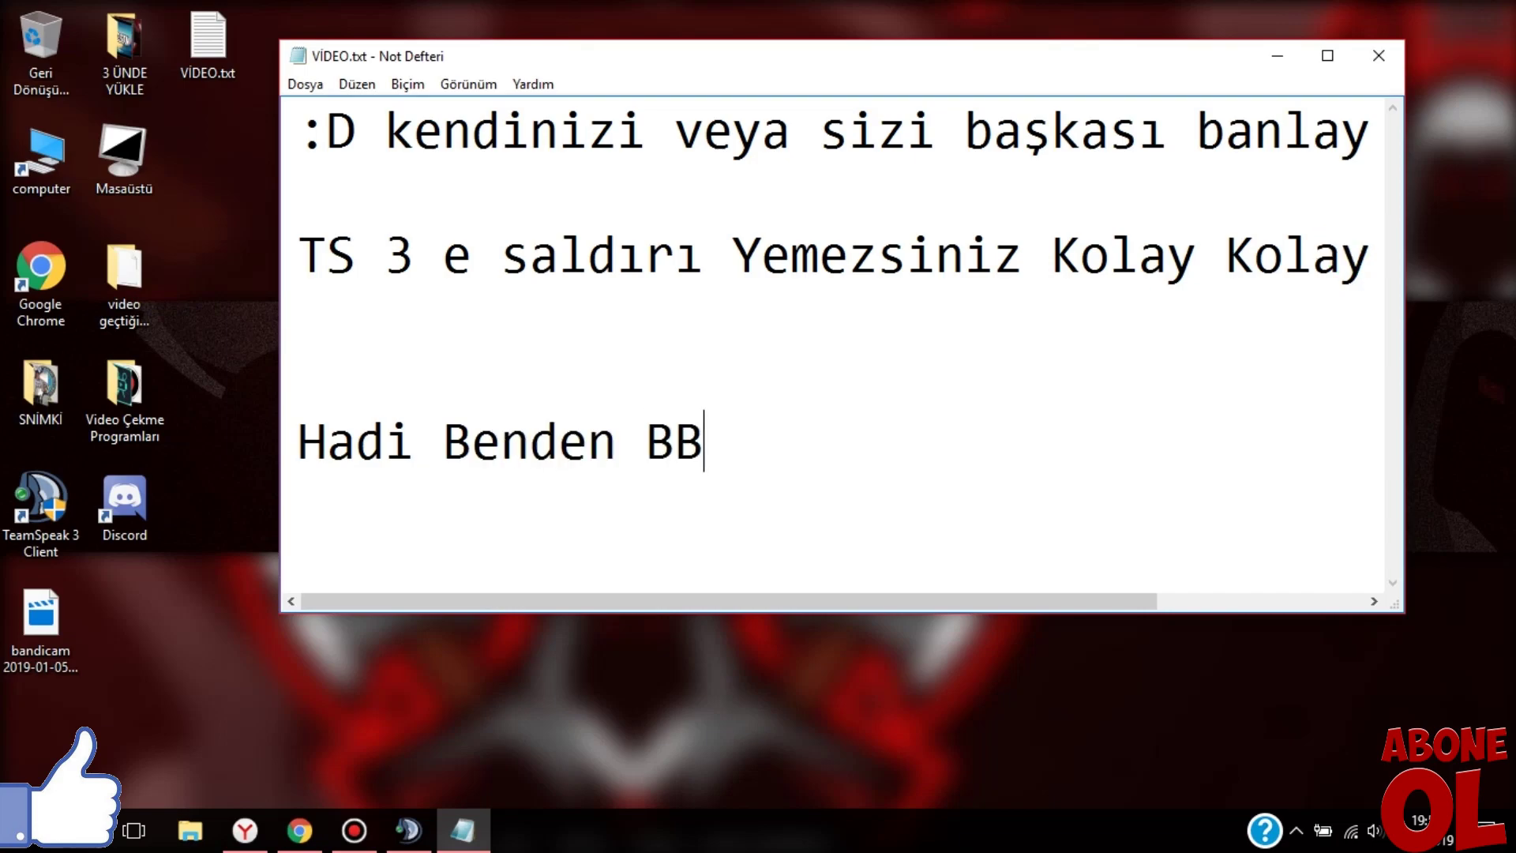
click(1378, 55)
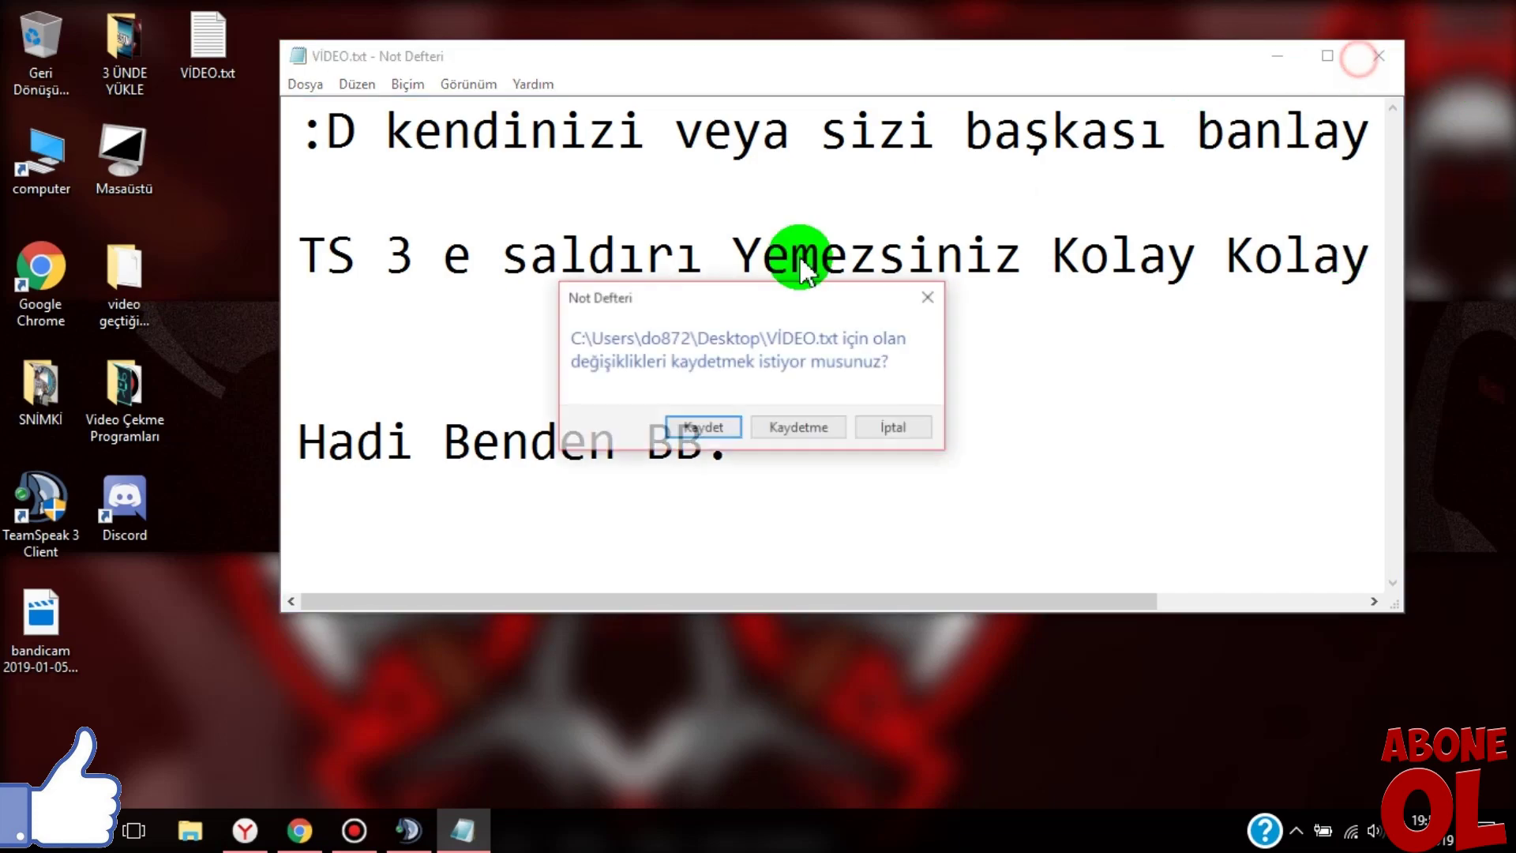
click(787, 427)
click(353, 829)
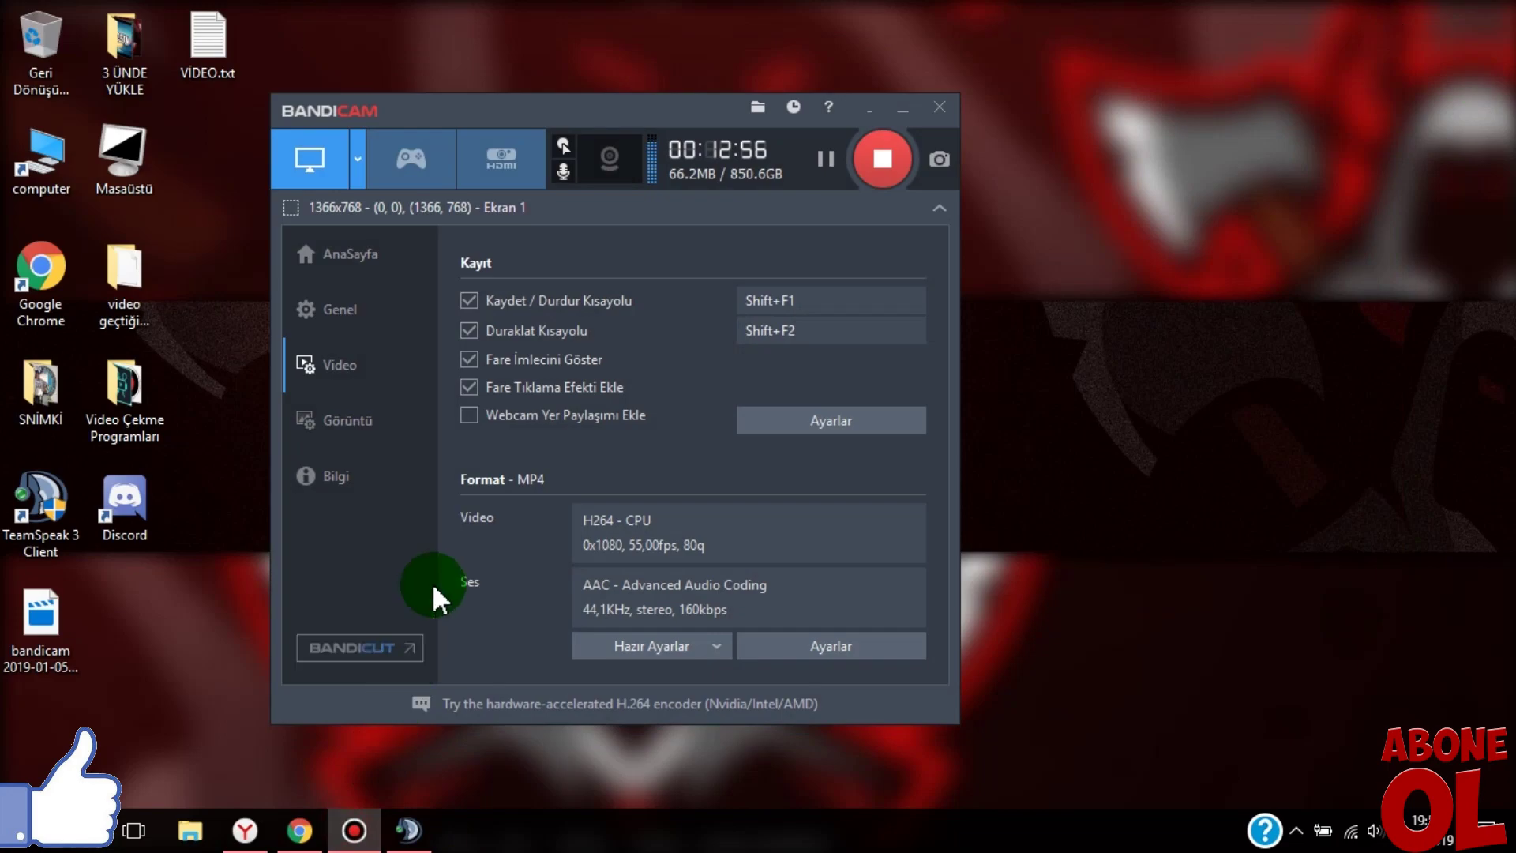